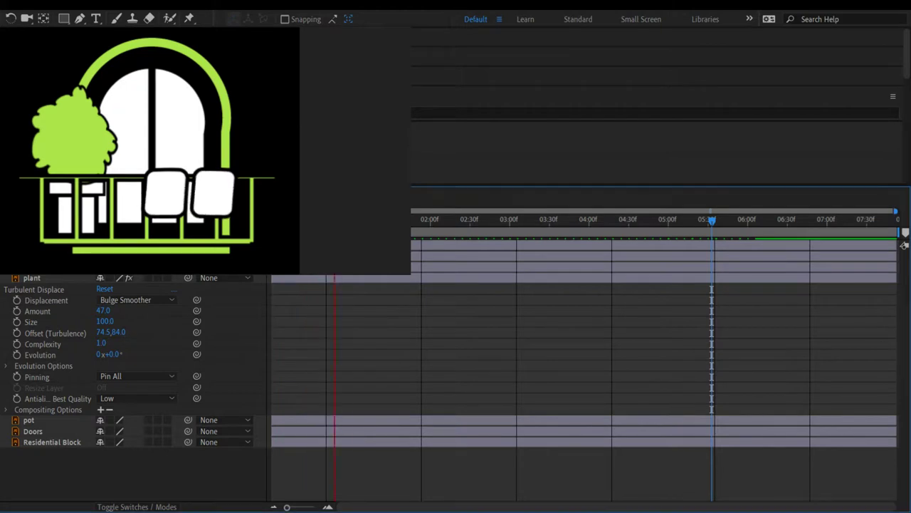
Step: Stop the balcony preview and drag the Composition panel larger so the scene fills more space
{"action": "key", "text": "space"}
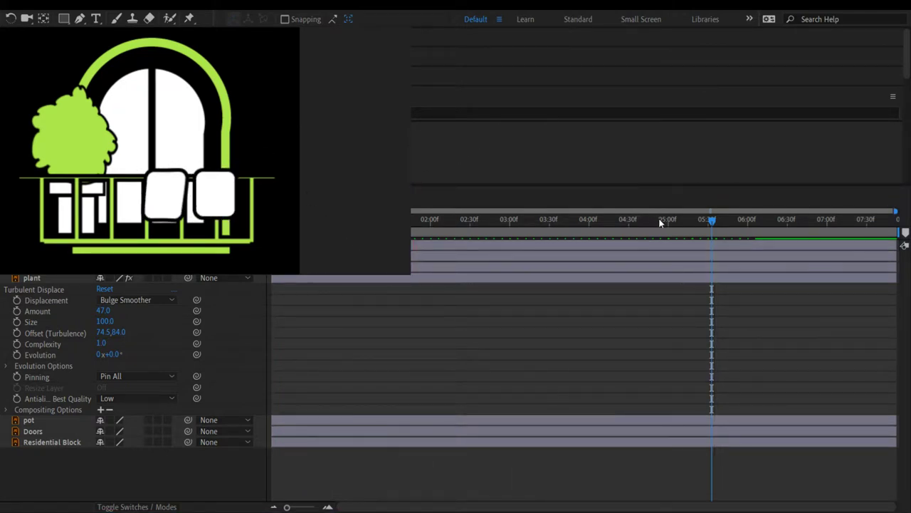
{"action": "left_click_drag", "start_coordinate": [677, 235], "coordinate": [810, 387]}
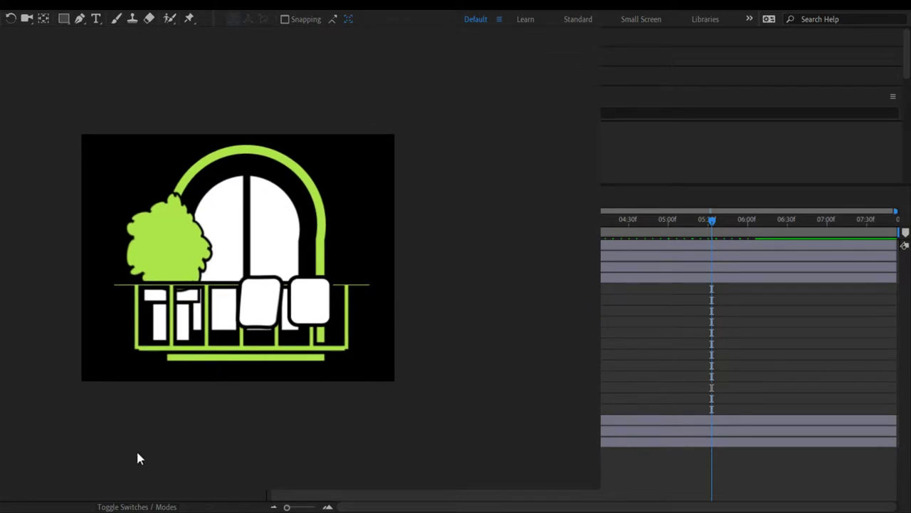
Step: Zoom in on the balcony and preview the railing panels rocking back and forth
{"action": "key", "text": "period"}
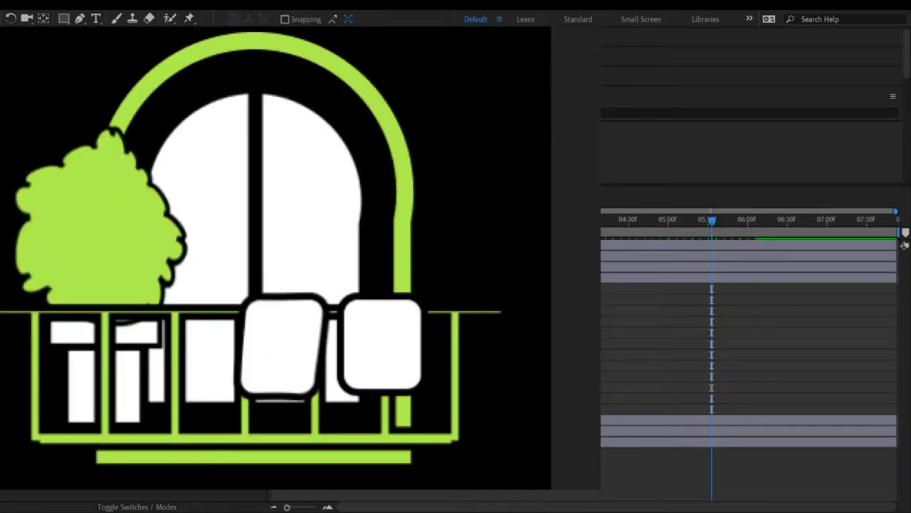
{"action": "key", "text": "space"}
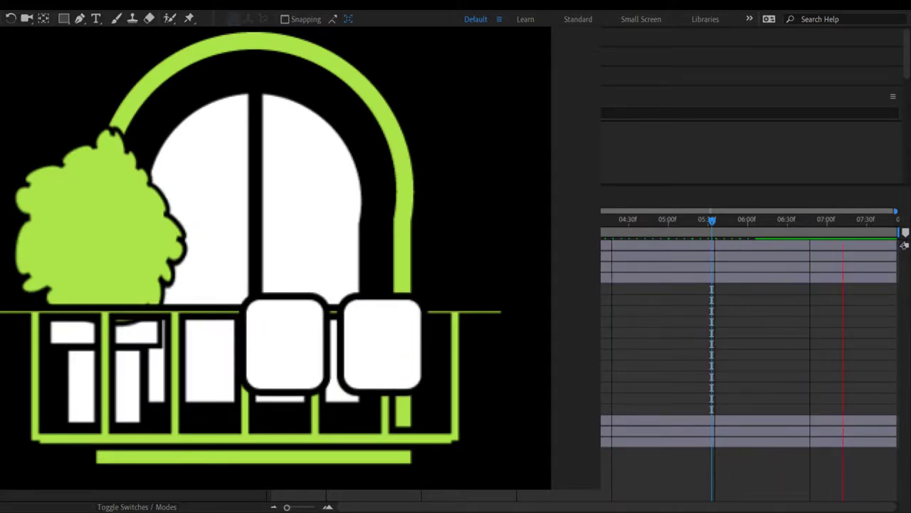
Step: Stop the balcony preview and replay it from the current time
{"action": "key", "text": "space"}
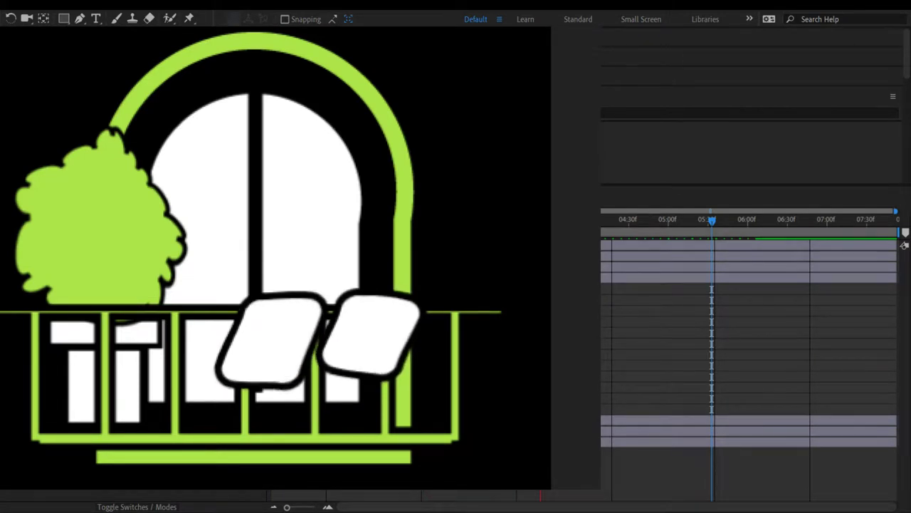
{"action": "key", "text": "space"}
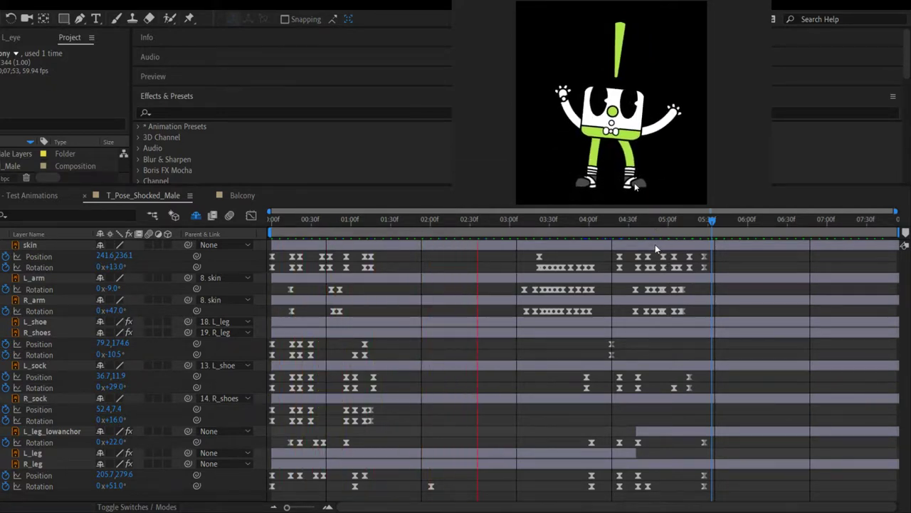
Step: Stop the character preview, select L_leg, and try the Puppet Pin tool before returning to Selection
{"action": "key", "text": "space"}
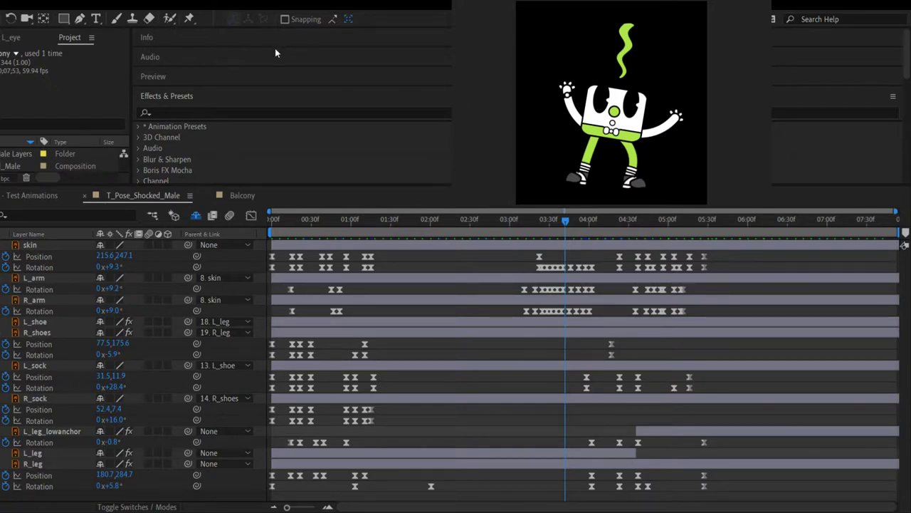
{"action": "left_click", "coordinate": [634, 131]}
{"action": "left_click", "coordinate": [77, 451]}
{"action": "left_click", "coordinate": [189, 19]}
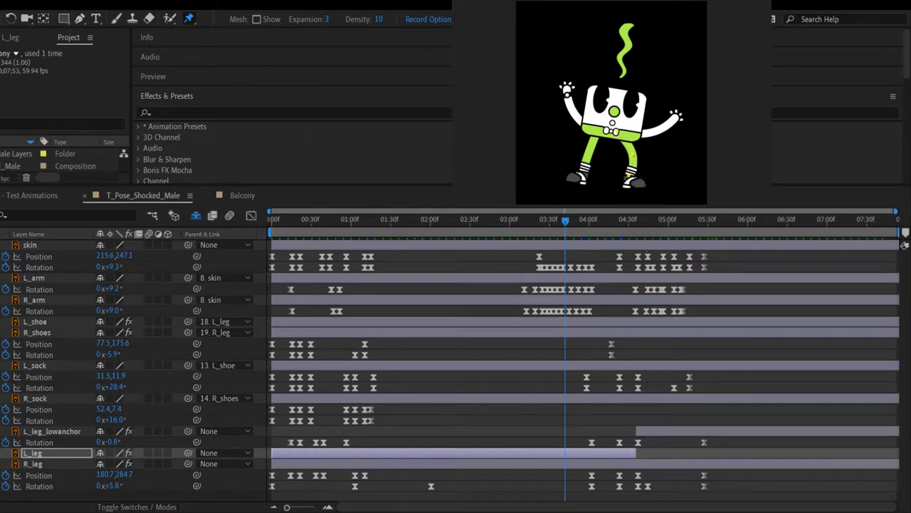
{"action": "key", "text": "v"}
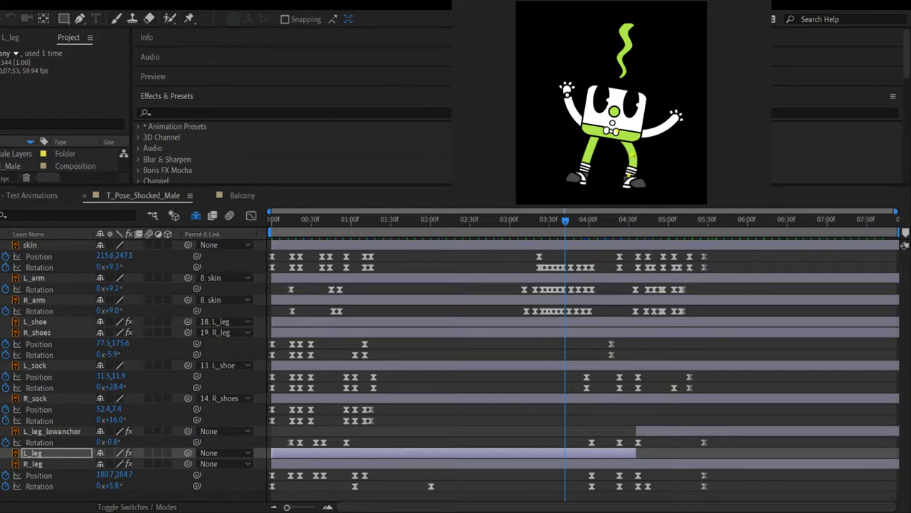
{"action": "left_click_drag", "start_coordinate": [377, 77], "coordinate": [415, 76]}
Step: Show L_leg's Rotation keyframes, test a wider R_leg rotation, then undo it
{"action": "left_click", "coordinate": [67, 459]}
{"action": "key", "text": "r"}
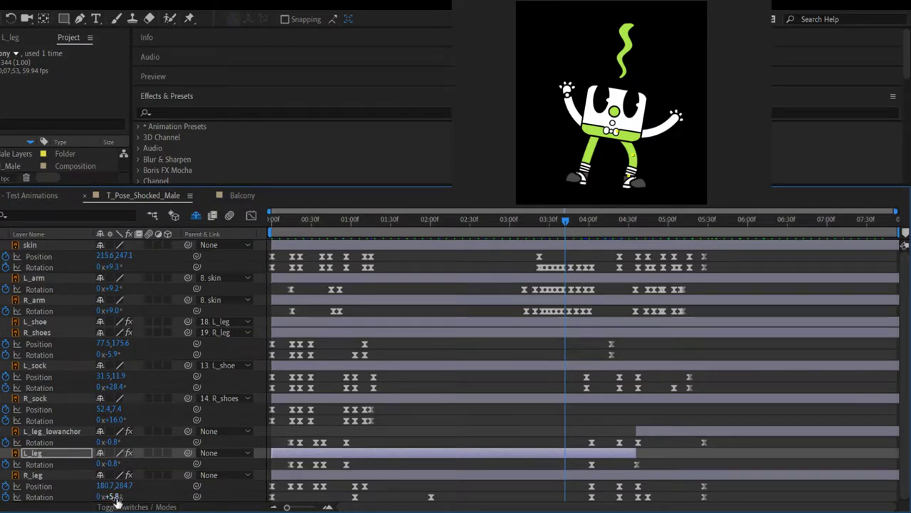
{"action": "left_click_drag", "start_coordinate": [116, 496], "coordinate": [130, 497]}
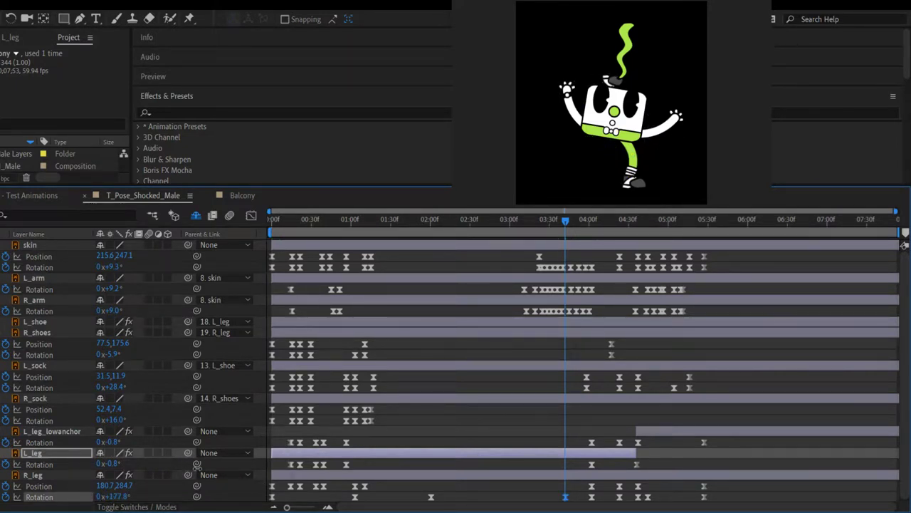
{"action": "left_click_drag", "start_coordinate": [105, 496], "coordinate": [145, 496]}
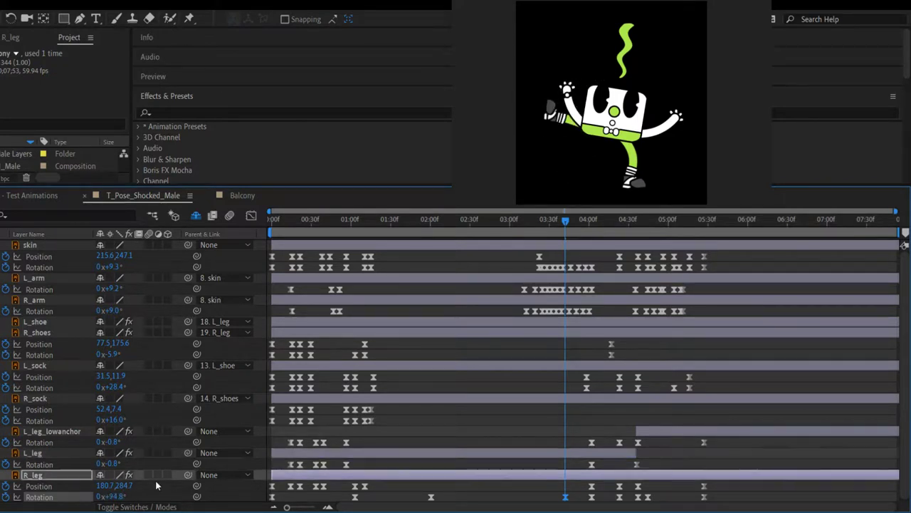
{"action": "key", "text": "ctrl+z"}
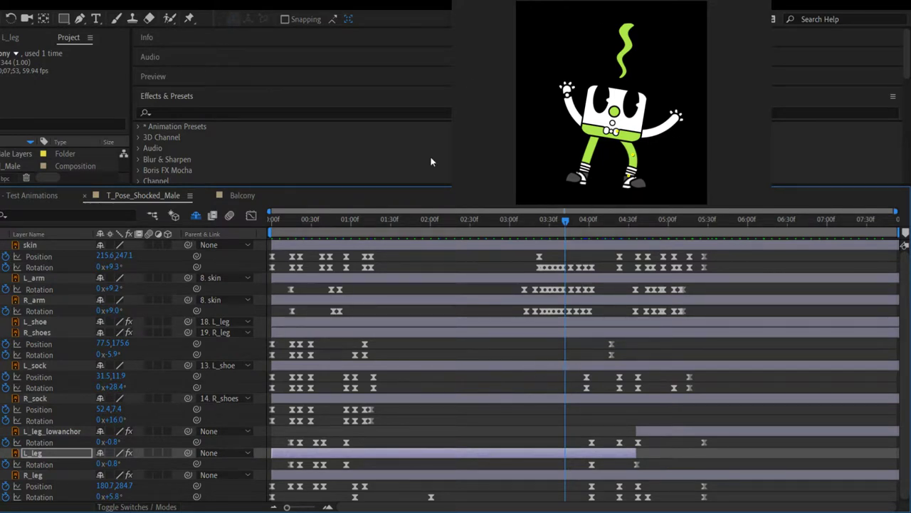
Step: Preview the leg animation from about 03:37
{"action": "left_click", "coordinate": [531, 220]}
{"action": "key", "text": "space"}
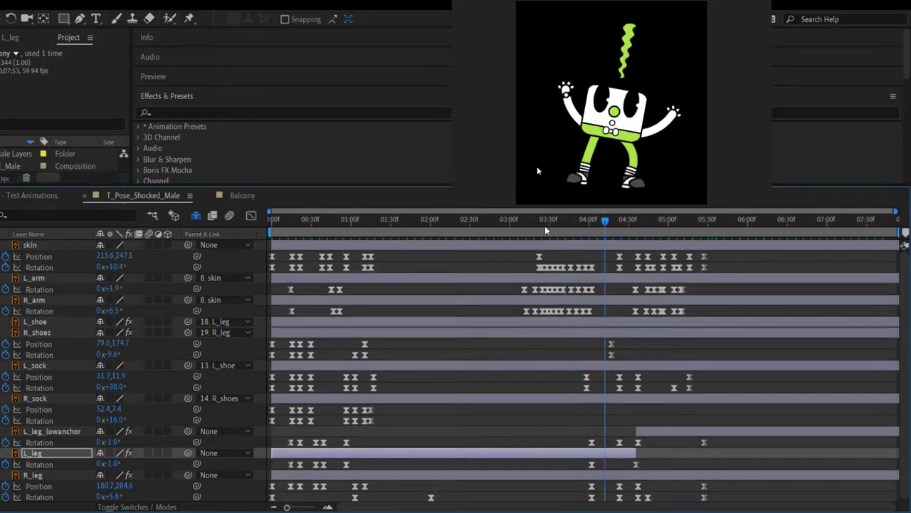
{"action": "key", "text": "space"}
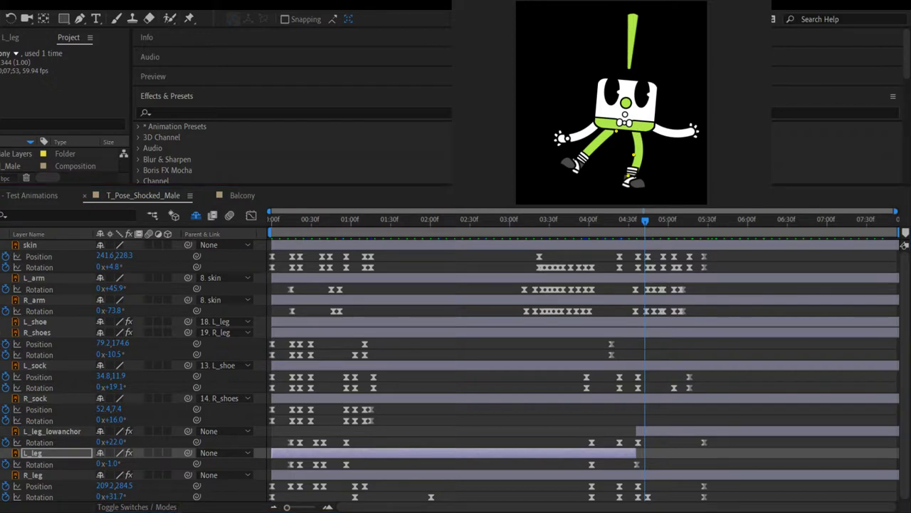
Step: Delete L_leg_lowanchor's early Rotation keyframes, keeping those from about 04:00 onward
{"action": "mouse_move", "coordinate": [644, 223]}
{"action": "left_mouse_down"}
{"action": "mouse_move", "coordinate": [576, 223]}
{"action": "mouse_move", "coordinate": [634, 222]}
{"action": "left_mouse_up"}
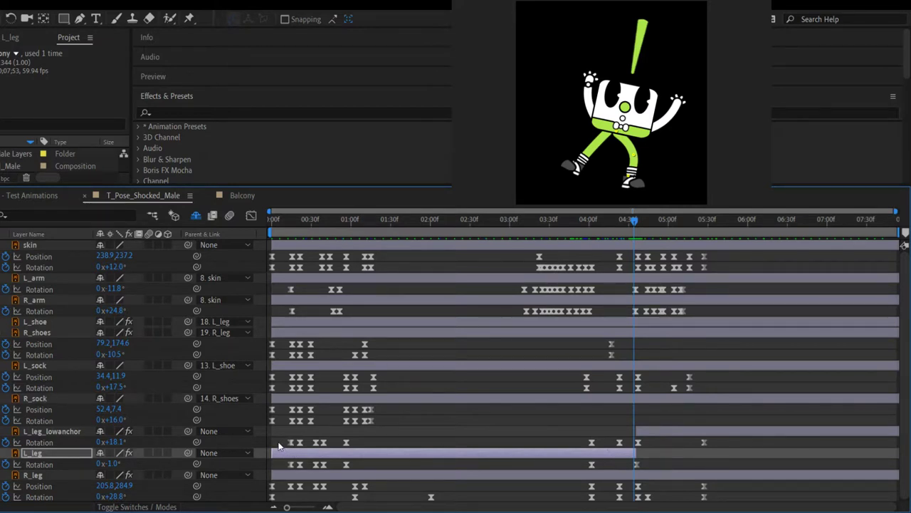
{"action": "left_click_drag", "start_coordinate": [279, 444], "coordinate": [598, 445]}
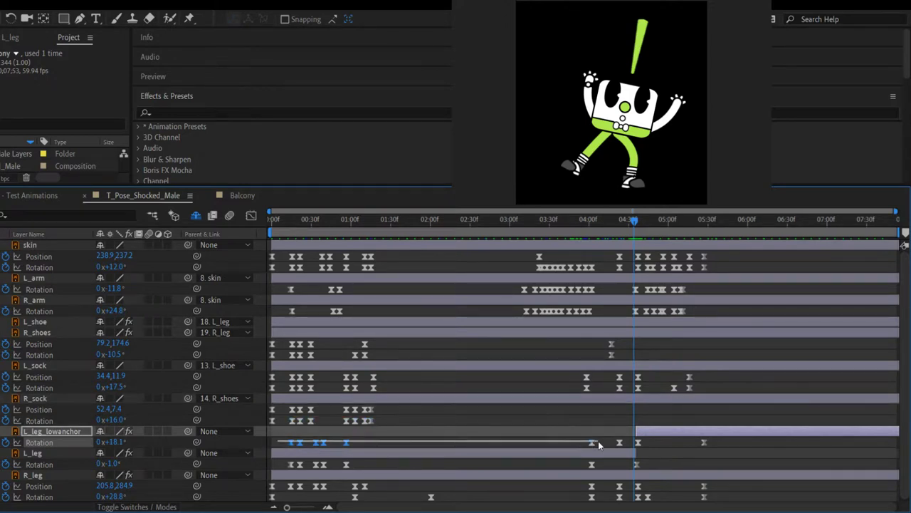
{"action": "left_click", "coordinate": [598, 445]}
{"action": "left_click_drag", "start_coordinate": [278, 437], "coordinate": [410, 450]}
{"action": "key", "text": "Delete"}
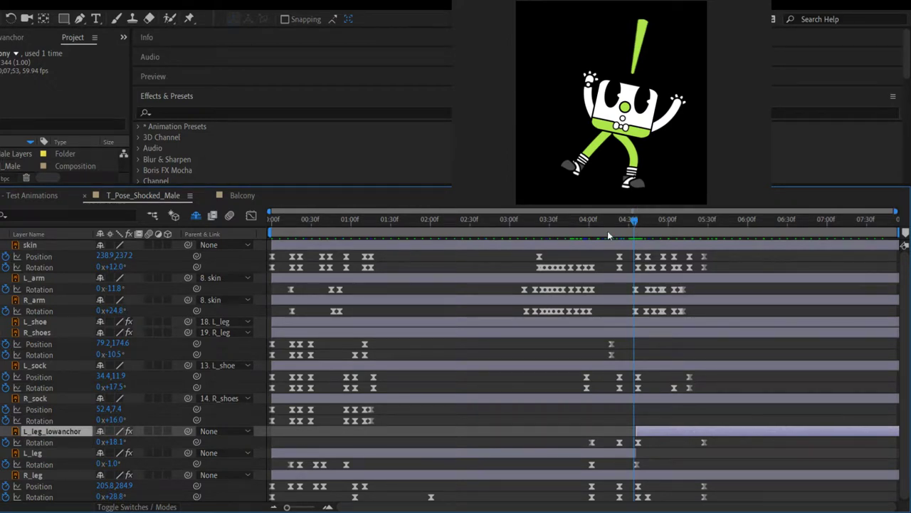
{"action": "left_click_drag", "start_coordinate": [634, 221], "coordinate": [595, 317]}
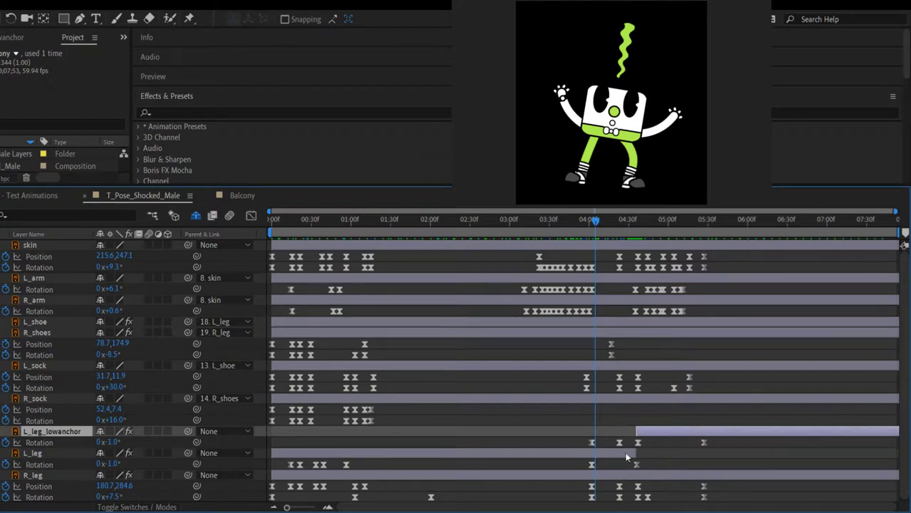
Step: Restore the deleted early Rotation keyframes and review the animation from 03:27 to 04:55
{"action": "left_click_drag", "start_coordinate": [599, 218], "coordinate": [660, 207]}
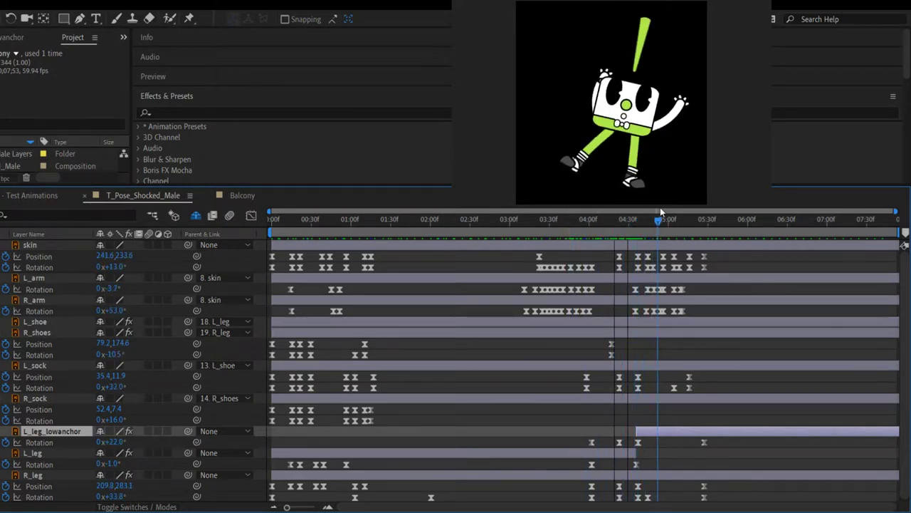
{"action": "key", "text": "ctrl+z"}
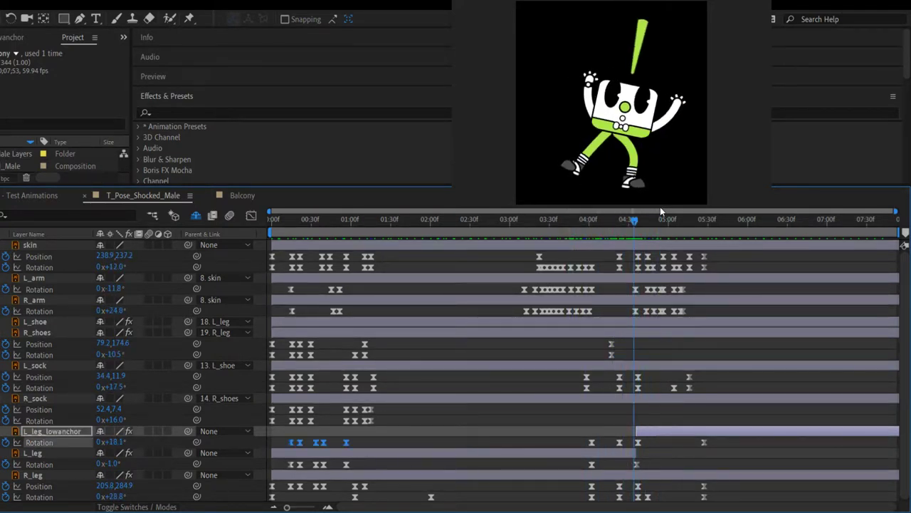
{"action": "left_click", "coordinate": [569, 239]}
{"action": "left_click_drag", "start_coordinate": [566, 226], "coordinate": [663, 221]}
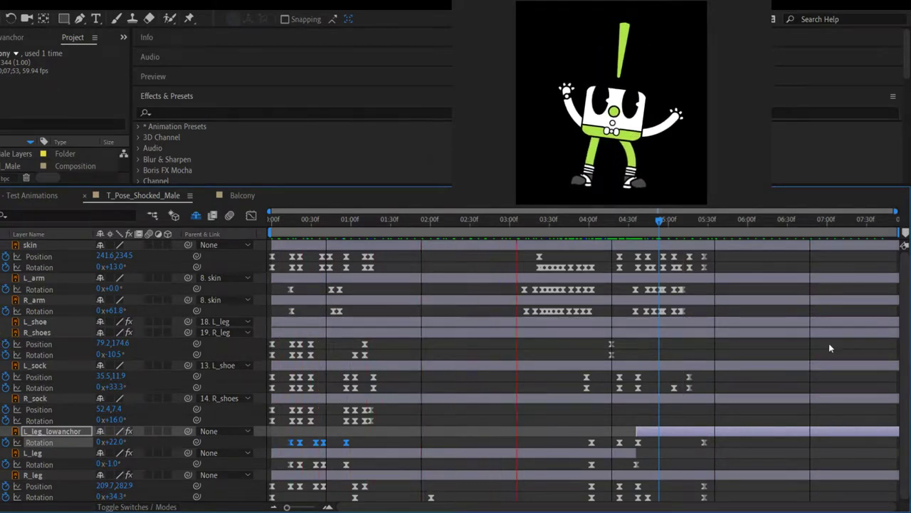
{"action": "key", "text": "space"}
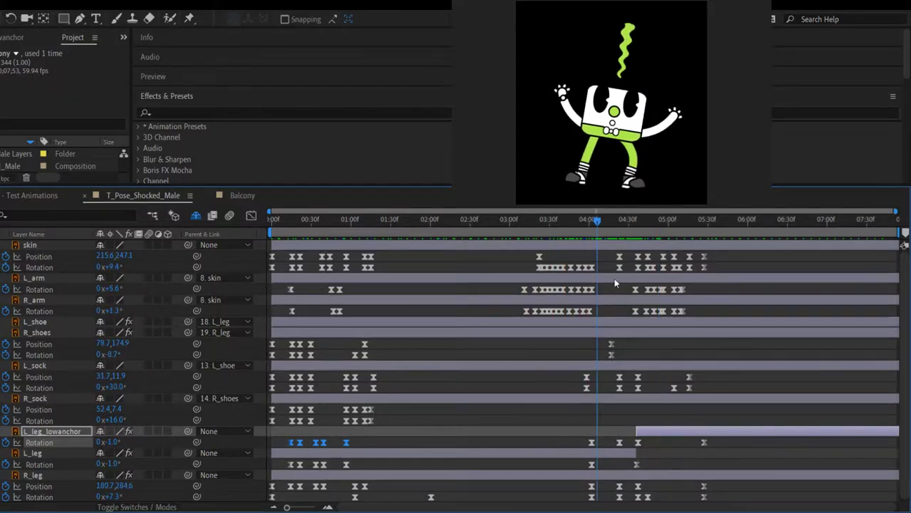
Step: Delete the leg Rotation keyframe at the previous keyframe near 04:25 and preview from there
{"action": "left_click_drag", "start_coordinate": [597, 223], "coordinate": [630, 226]}
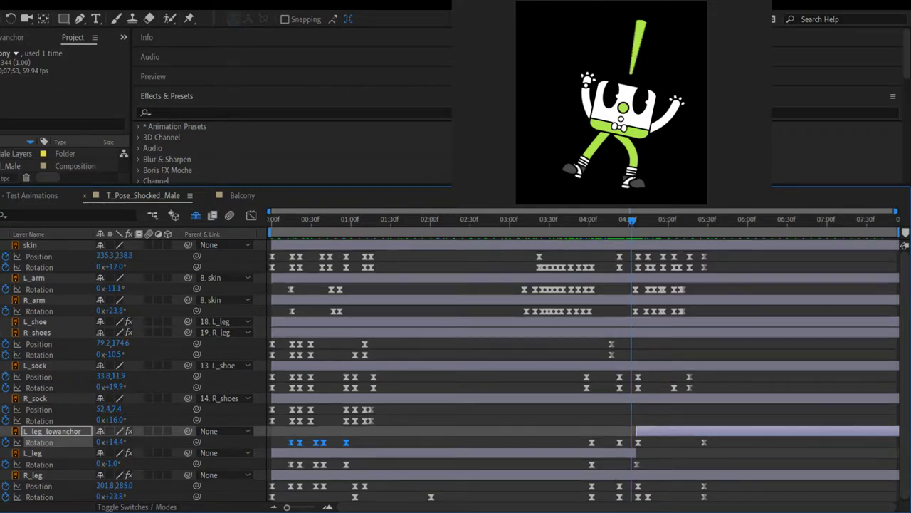
{"action": "key", "text": "j"}
{"action": "key", "text": "alt+shift+r"}
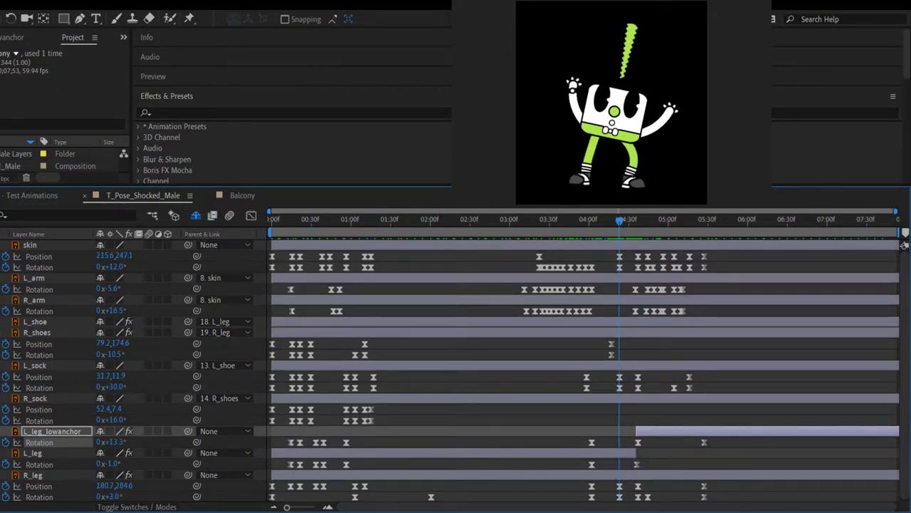
{"action": "key", "text": "space"}
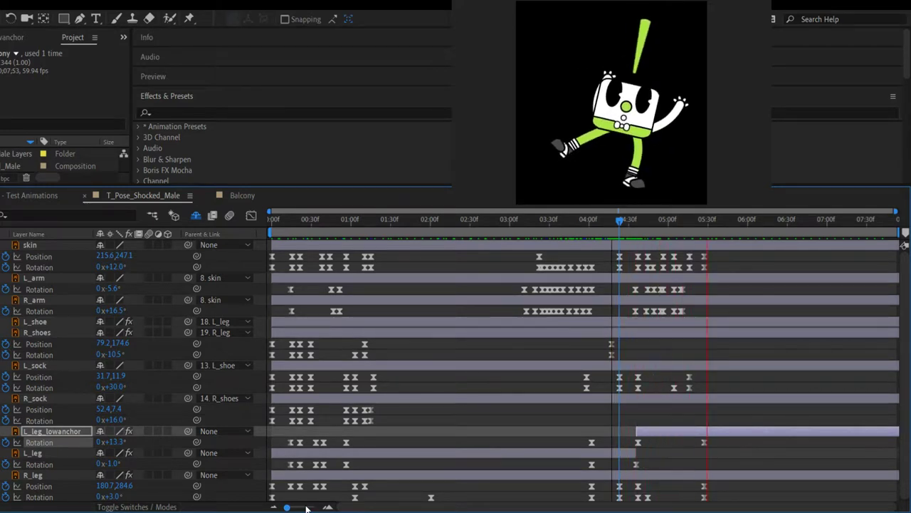
{"action": "key", "text": "space"}
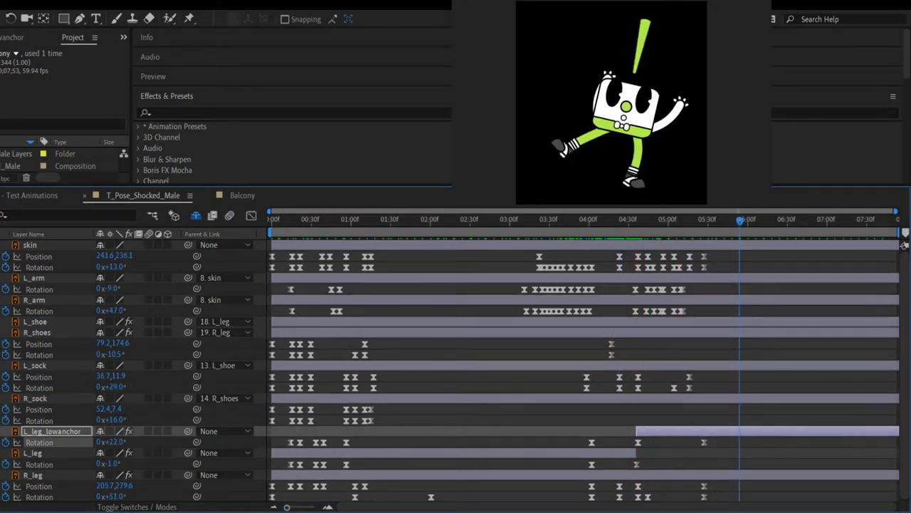
Step: Step back through keyframes, scrub the kick, deselect all layers, and undo the last change
{"action": "key", "text": "j"}
{"action": "key", "text": "j"}
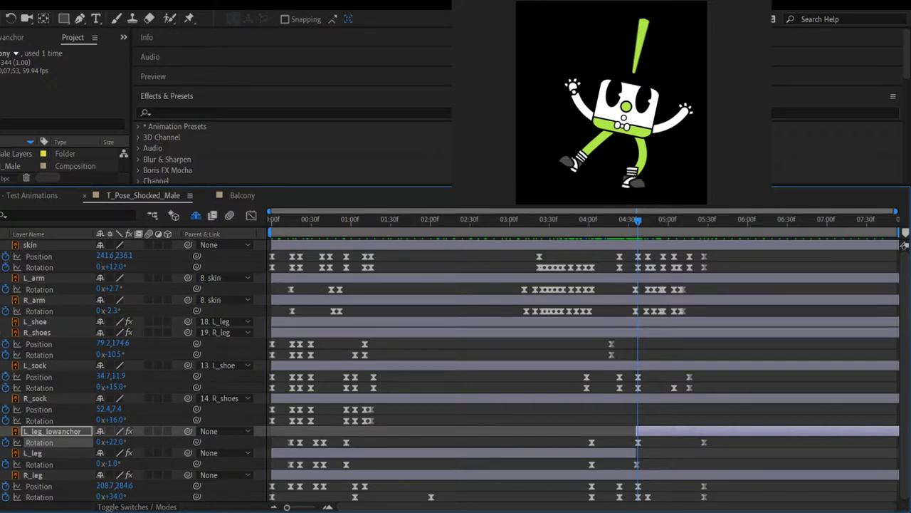
{"action": "key", "text": "j"}
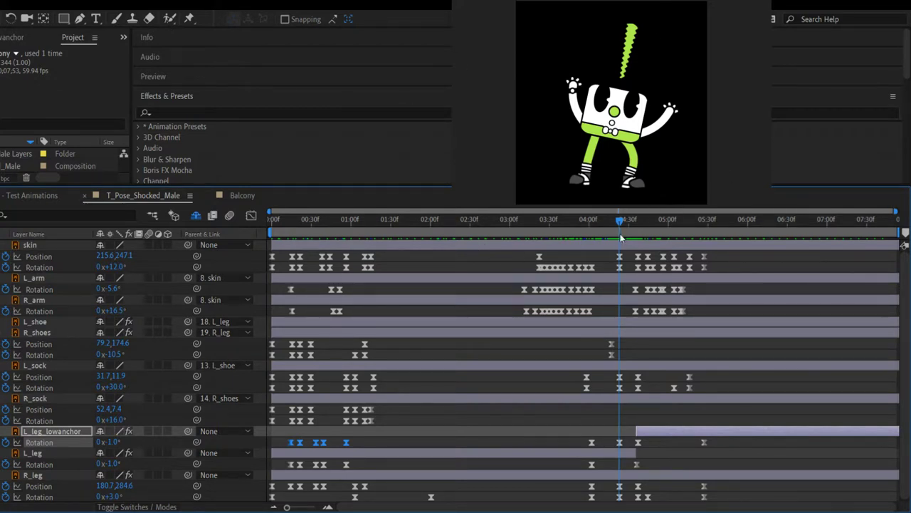
{"action": "left_click_drag", "start_coordinate": [621, 223], "coordinate": [660, 223]}
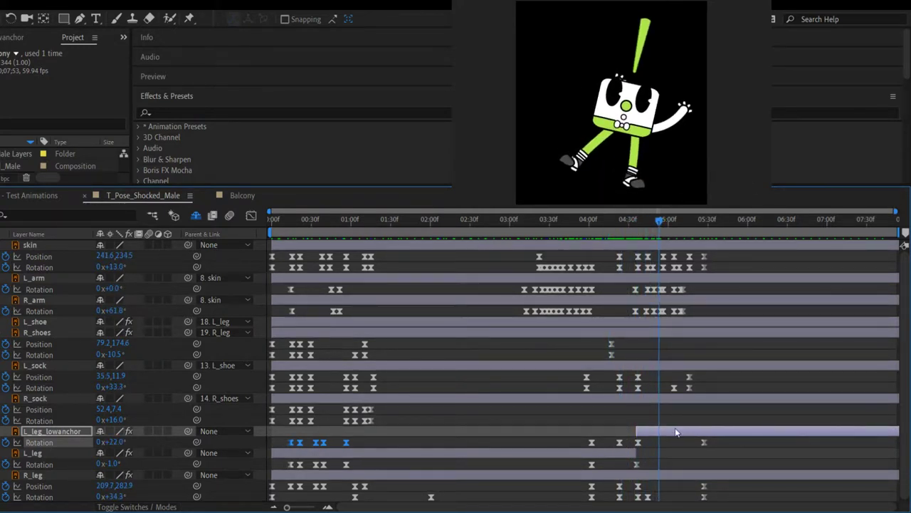
{"action": "left_click_drag", "start_coordinate": [660, 218], "coordinate": [619, 247]}
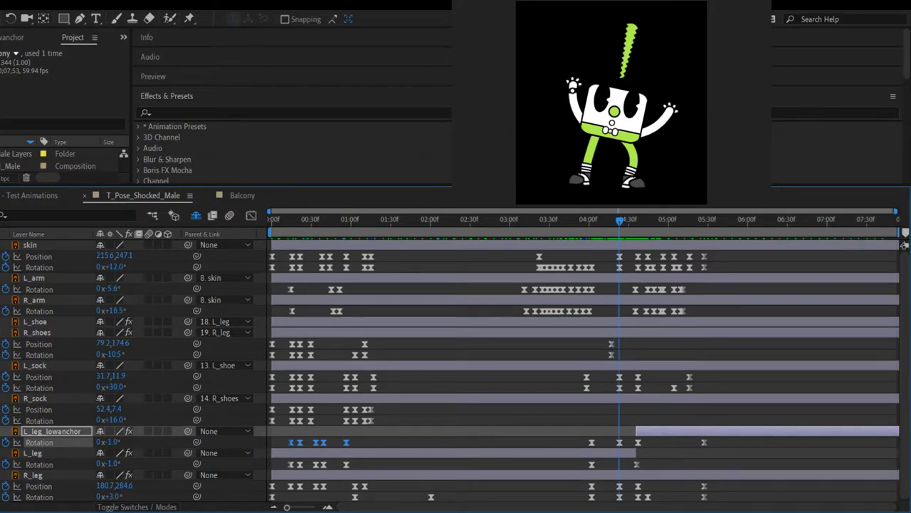
{"action": "key", "text": "ctrl+shift+a"}
{"action": "key", "text": "ctrl+z"}
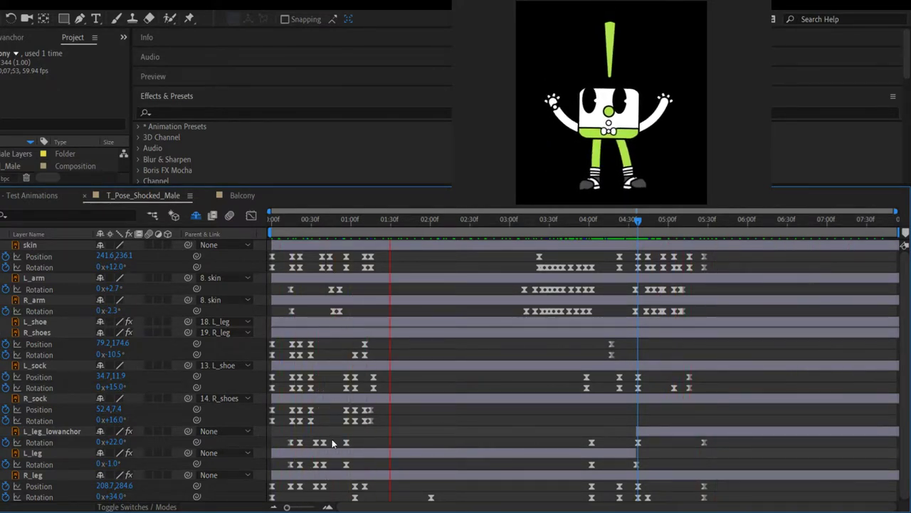
Step: Delete L_leg_lowanchor's early Rotation keyframes and preview the animation
{"action": "key", "text": "space"}
{"action": "left_click_drag", "start_coordinate": [354, 442], "coordinate": [275, 446]}
{"action": "key", "text": "Delete"}
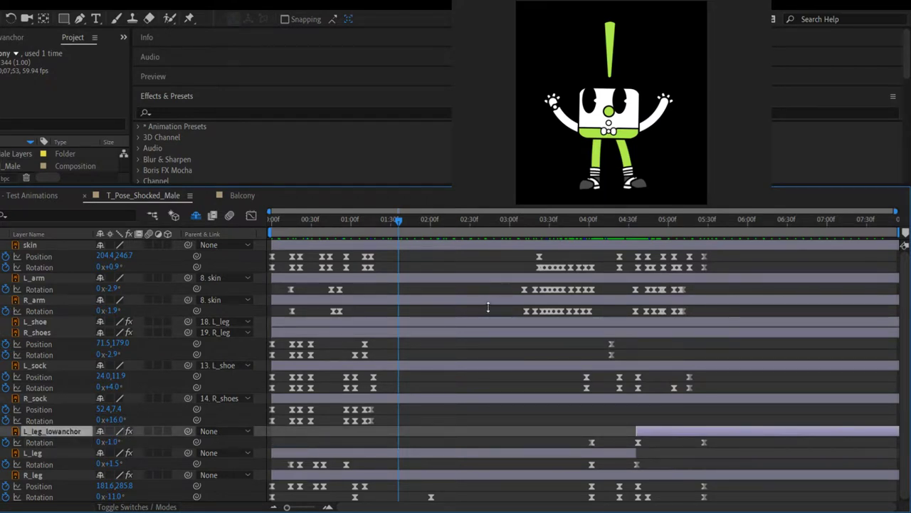
{"action": "key", "text": "space"}
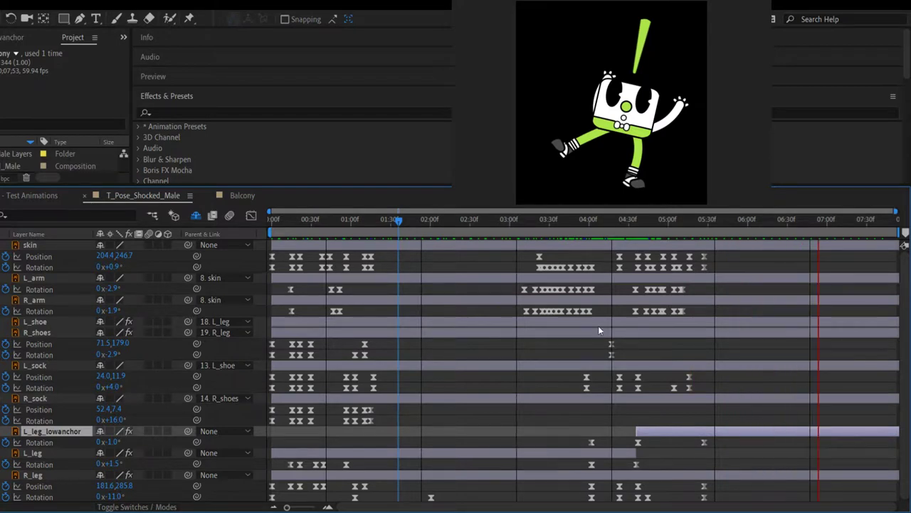
{"action": "key", "text": "space"}
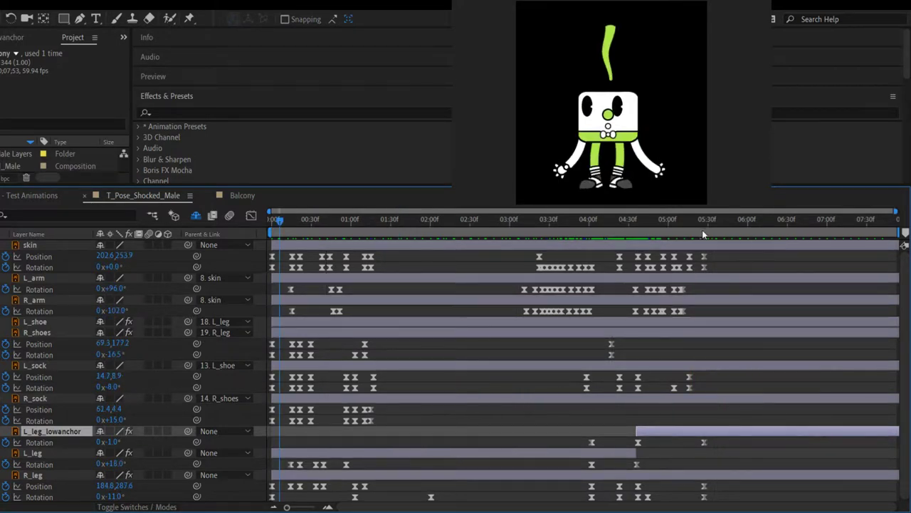
Step: Review the kicking pose near the end, scrubbing between about 04:45 and 05:53
{"action": "left_click", "coordinate": [755, 219]}
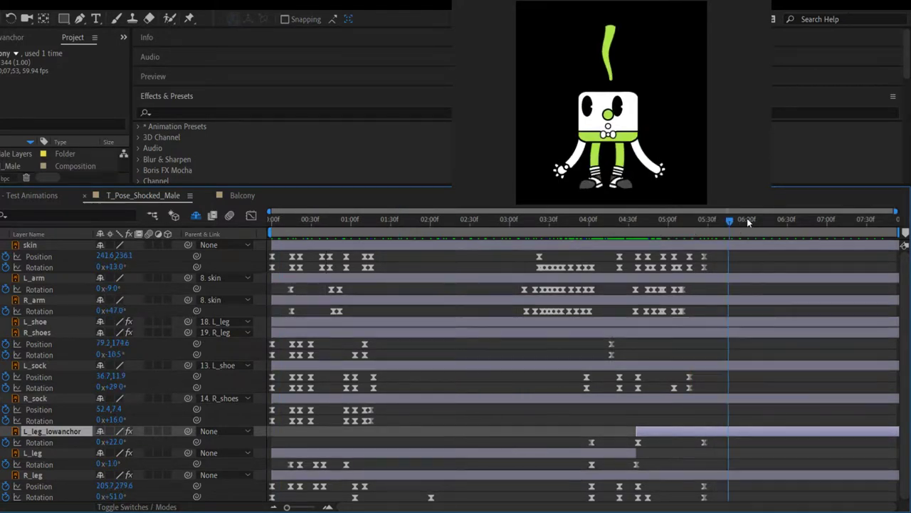
{"action": "left_click", "coordinate": [734, 223]}
{"action": "left_click_drag", "start_coordinate": [734, 225], "coordinate": [678, 261]}
{"action": "key", "text": "space"}
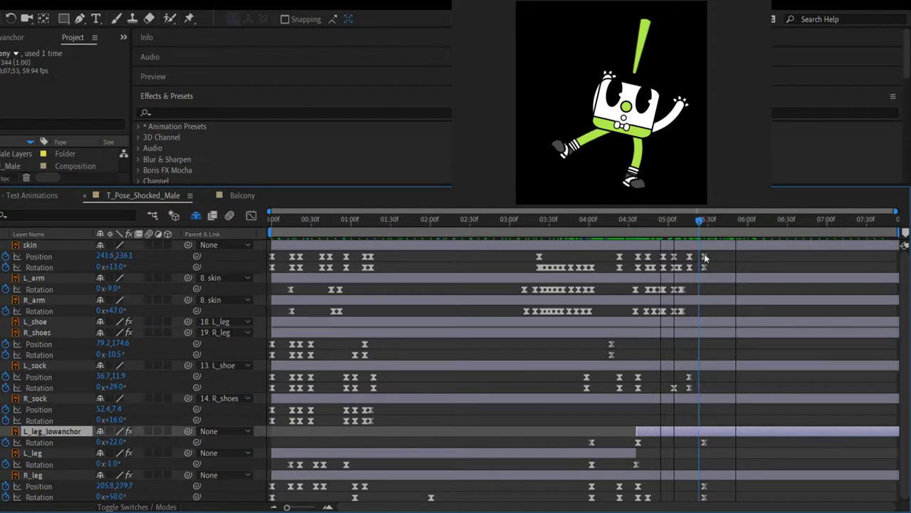
{"action": "left_click_drag", "start_coordinate": [740, 249], "coordinate": [690, 266]}
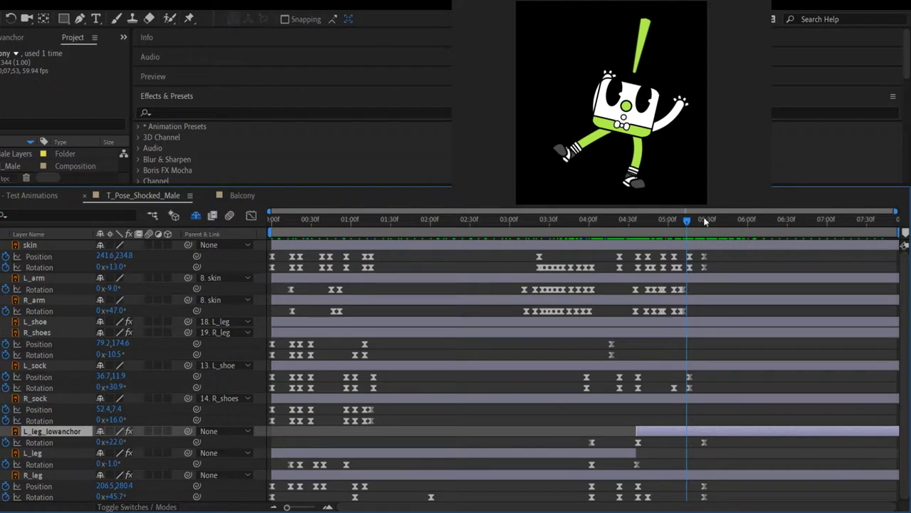
{"action": "left_click", "coordinate": [659, 231]}
{"action": "left_click_drag", "start_coordinate": [661, 233], "coordinate": [690, 228]}
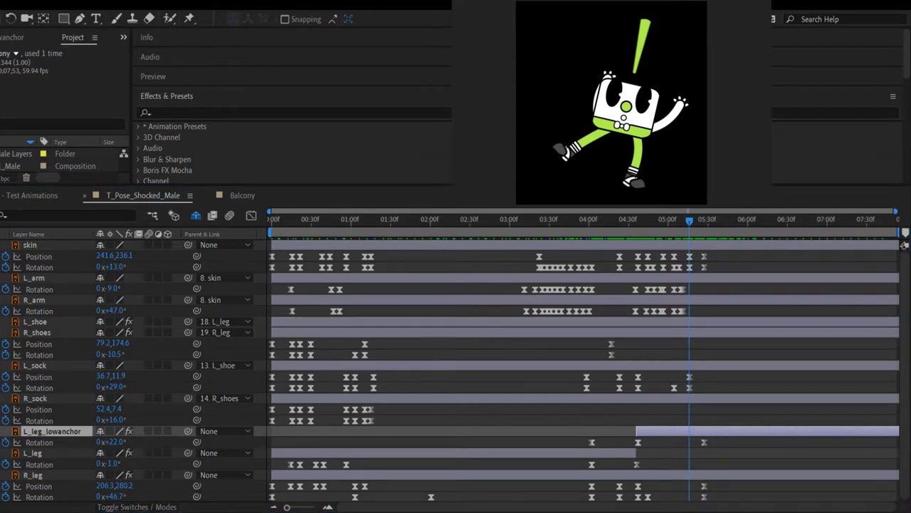
Step: Fit the Balcony comp in view, collapse the plant's effects, and scrub the towel animation before returning to Test Animations
{"action": "left_click", "coordinate": [223, 194]}
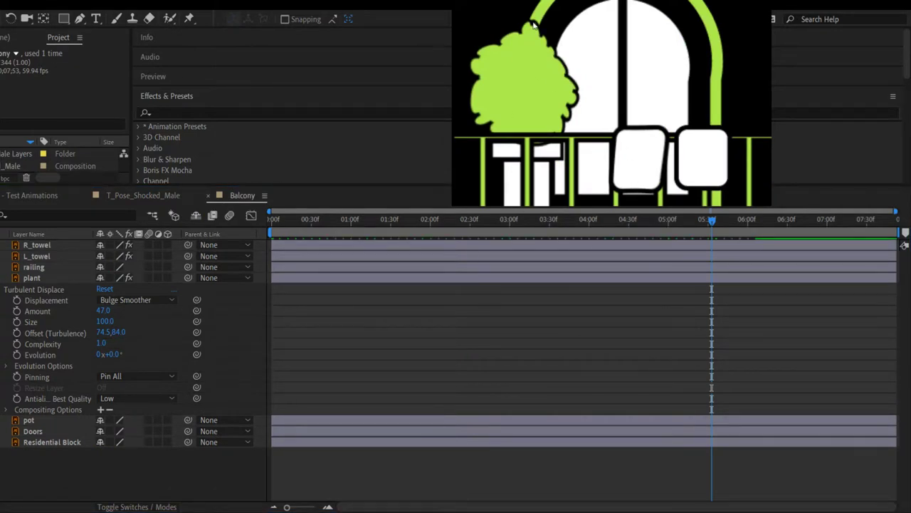
{"action": "key", "text": "comma"}
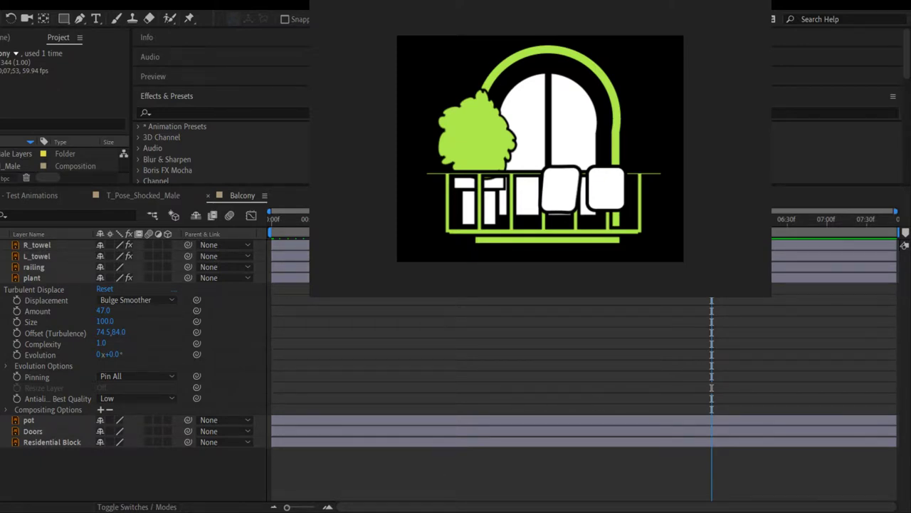
{"action": "key", "text": "ctrl+grave"}
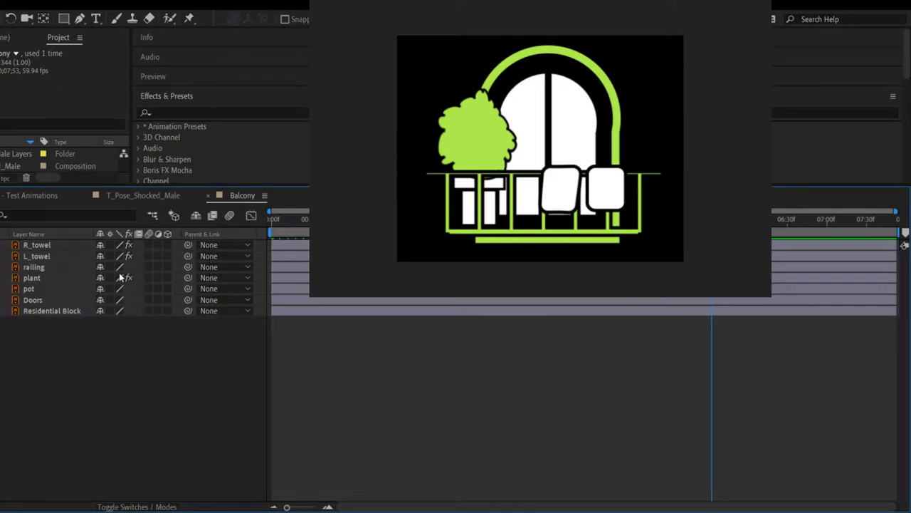
{"action": "left_click", "coordinate": [273, 219]}
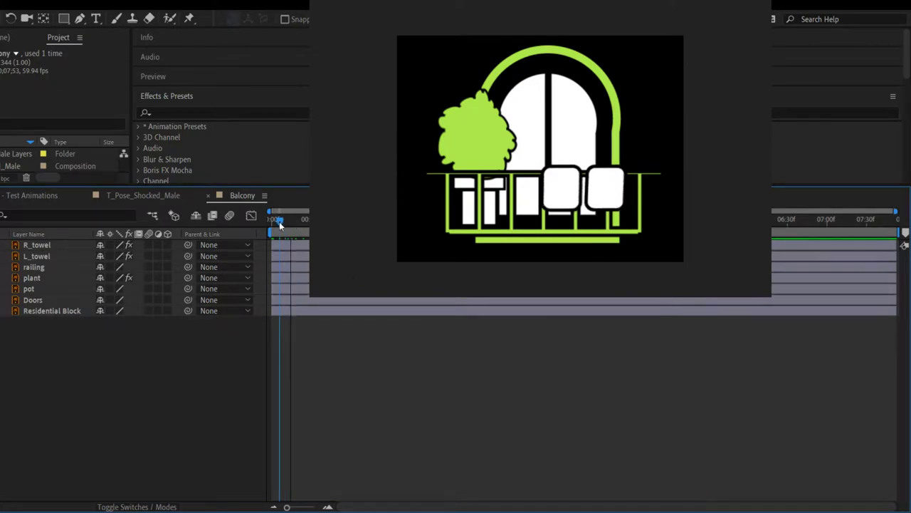
{"action": "left_click_drag", "start_coordinate": [269, 227], "coordinate": [261, 245]}
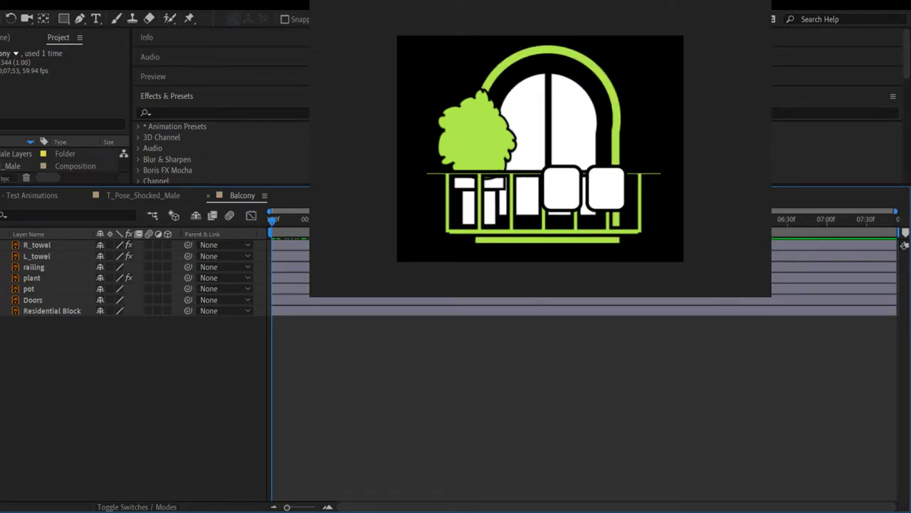
{"action": "key", "text": "shift+comma"}
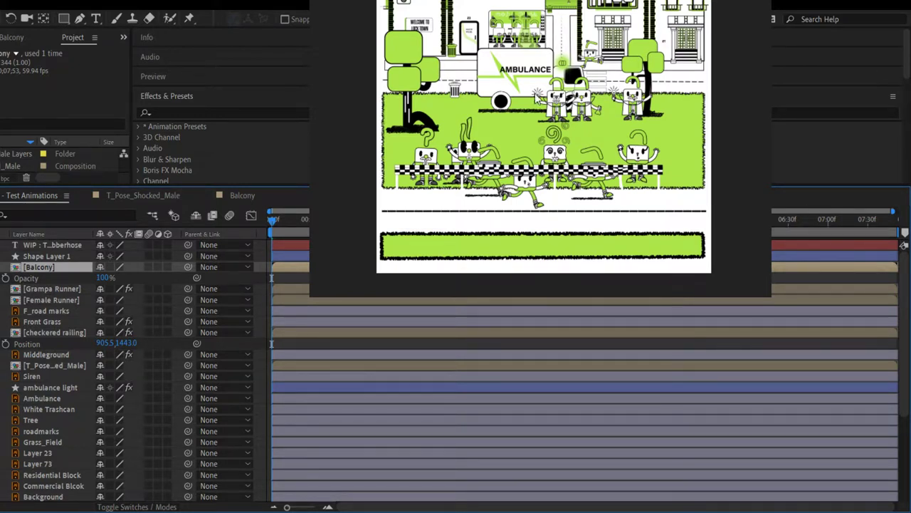
Step: Play the Balcony animation again and return to its start
{"action": "left_click", "coordinate": [253, 197]}
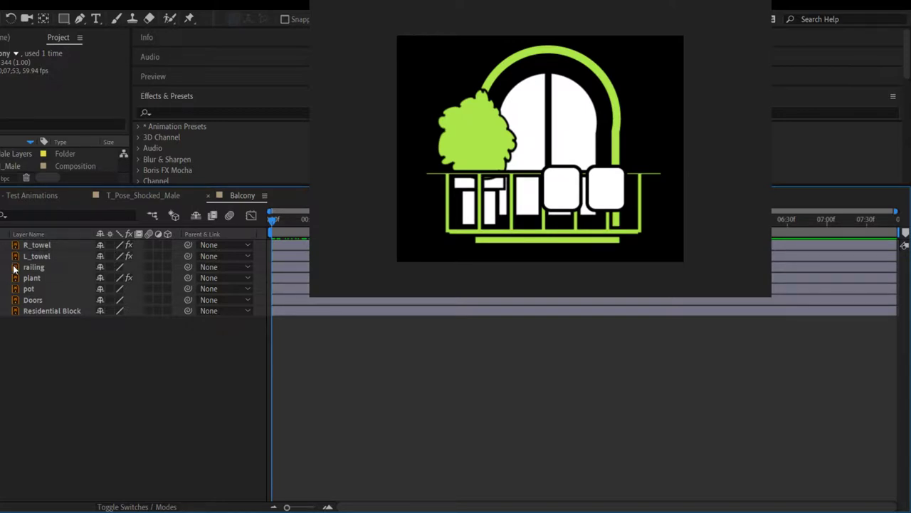
{"action": "key", "text": "space"}
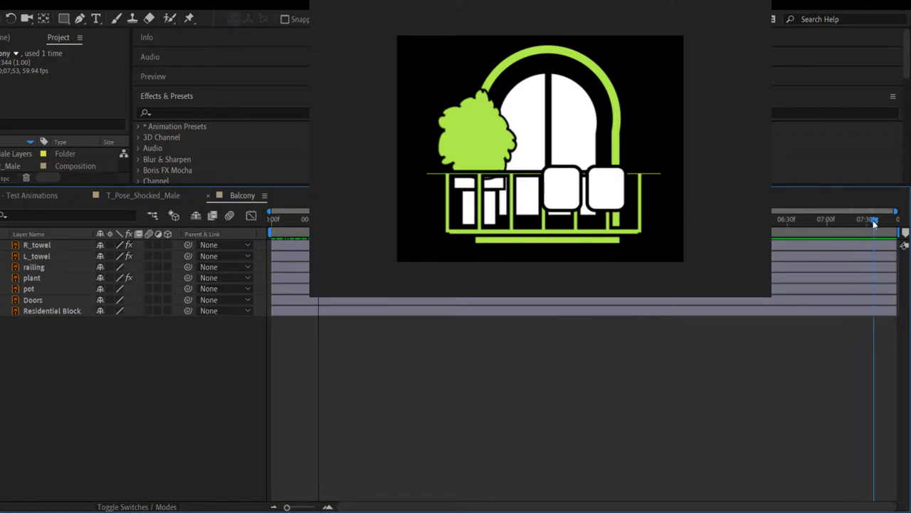
{"action": "left_click_drag", "start_coordinate": [366, 217], "coordinate": [266, 225]}
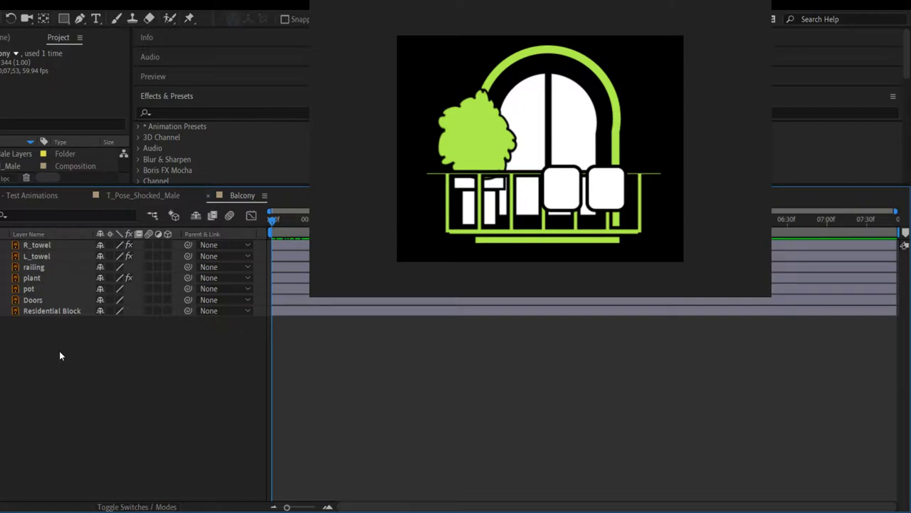
Step: Switch to the Test Animations composition and select the Middleground layer
{"action": "left_click", "coordinate": [24, 191]}
{"action": "scroll", "coordinate": [43, 431], "scroll_direction": "down", "scroll_amount": 5}
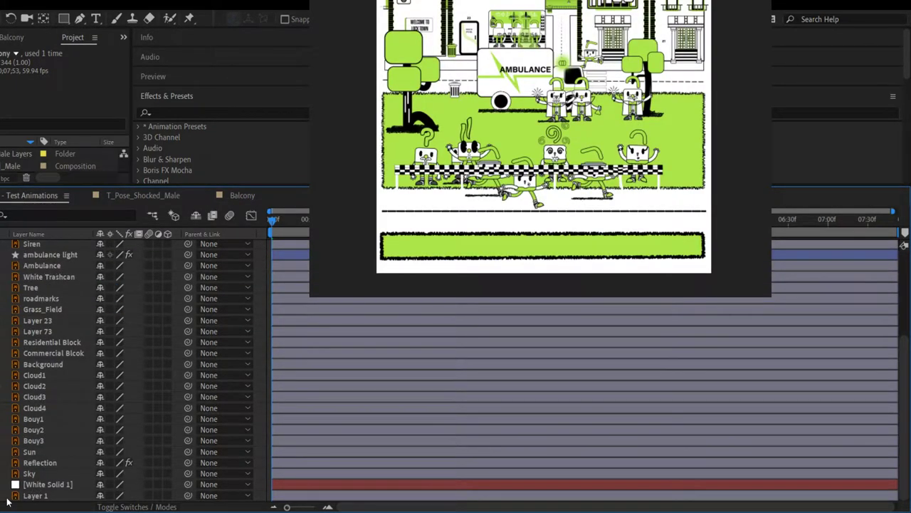
{"action": "scroll", "coordinate": [44, 378], "scroll_direction": "up", "scroll_amount": 1}
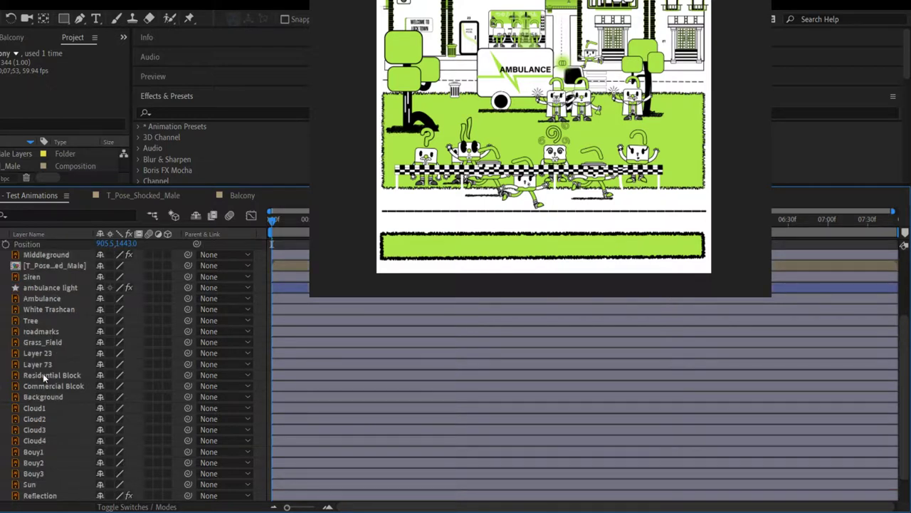
{"action": "scroll", "coordinate": [44, 379], "scroll_direction": "up", "scroll_amount": 3}
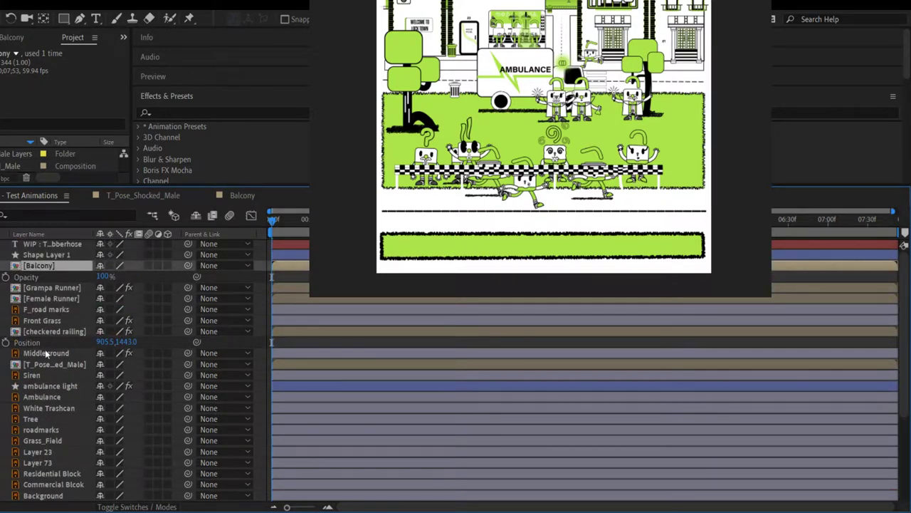
{"action": "left_click", "coordinate": [45, 353]}
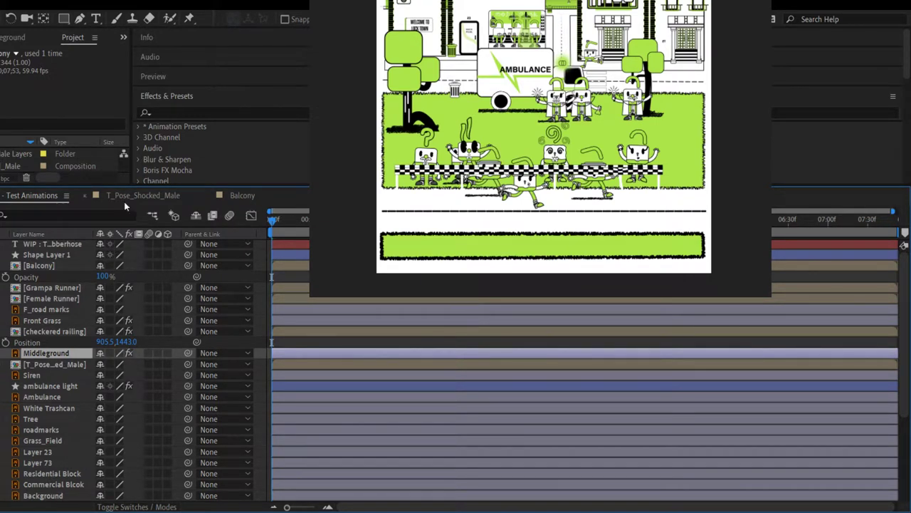
Step: Play the T_Pose_Shocked_Male shock animation, then switch back to the Balcony composition
{"action": "left_click", "coordinate": [243, 195]}
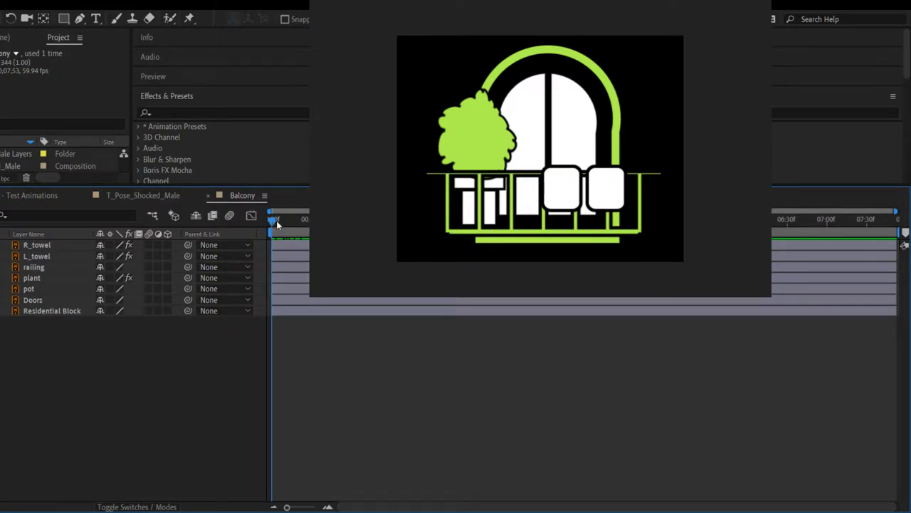
{"action": "left_click", "coordinate": [158, 195]}
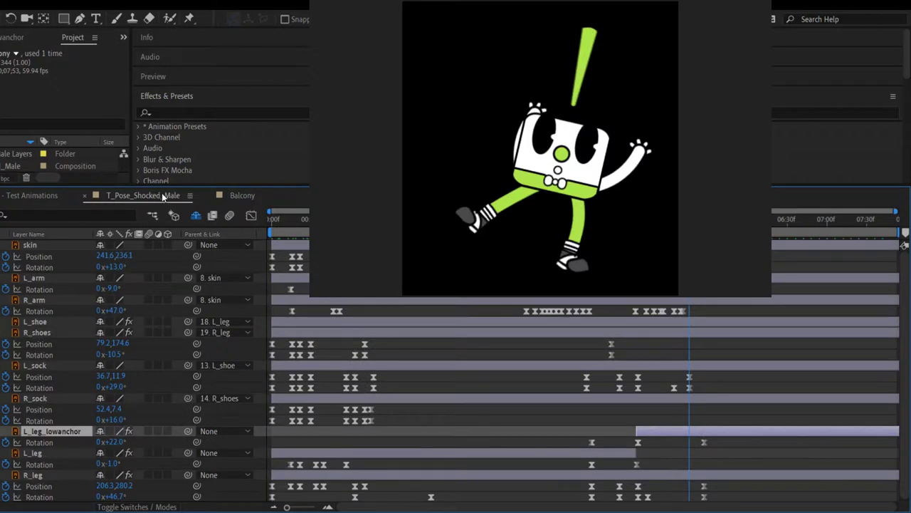
{"action": "key", "text": "space"}
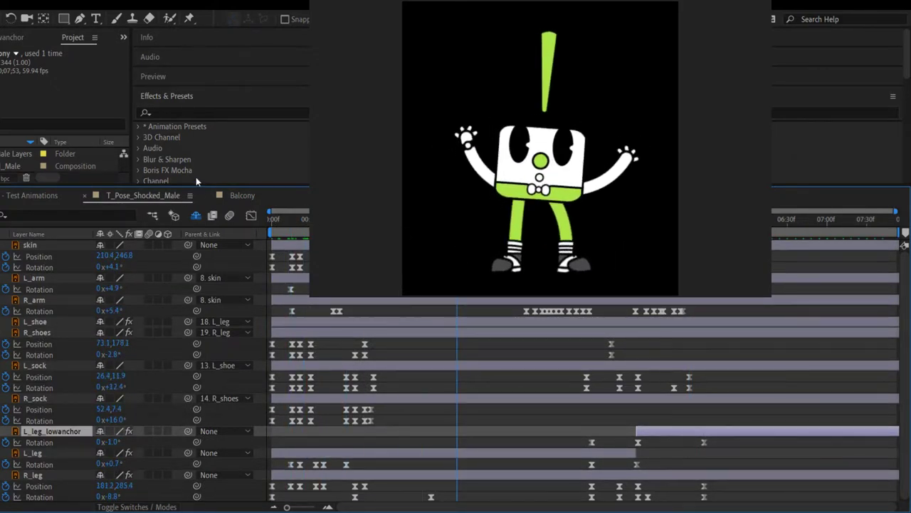
{"action": "left_click", "coordinate": [242, 195]}
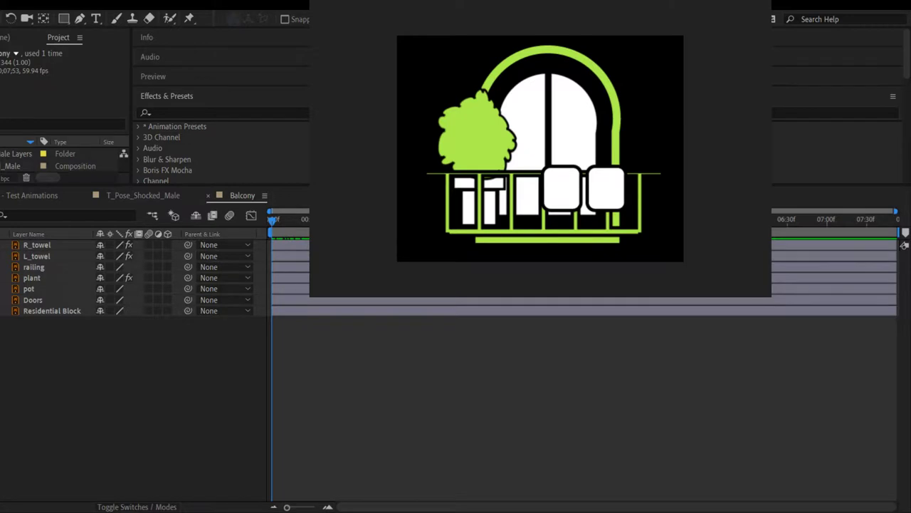
{"action": "left_click", "coordinate": [905, 245]}
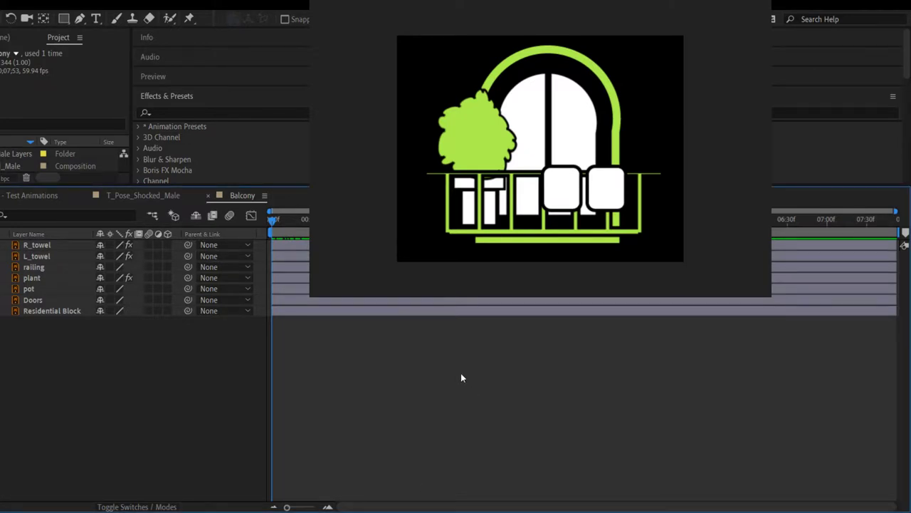
{"action": "key", "text": "space"}
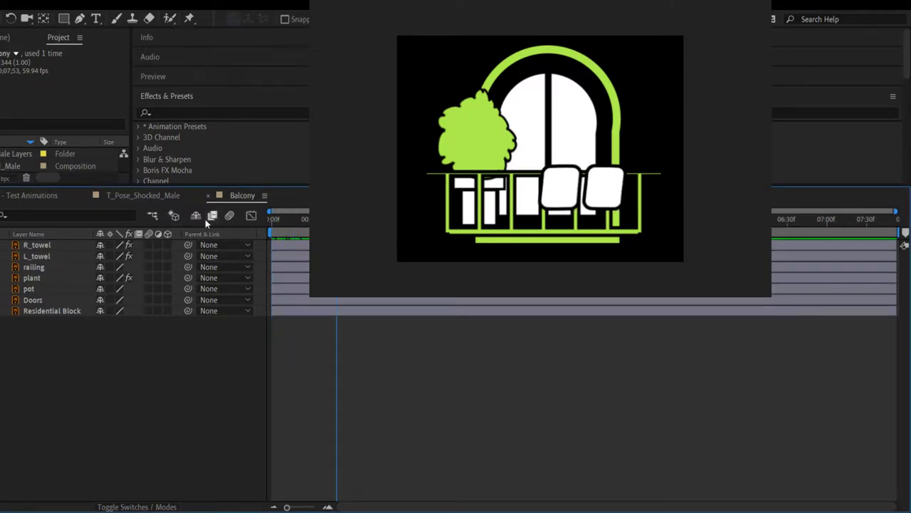
{"action": "left_click", "coordinate": [45, 197]}
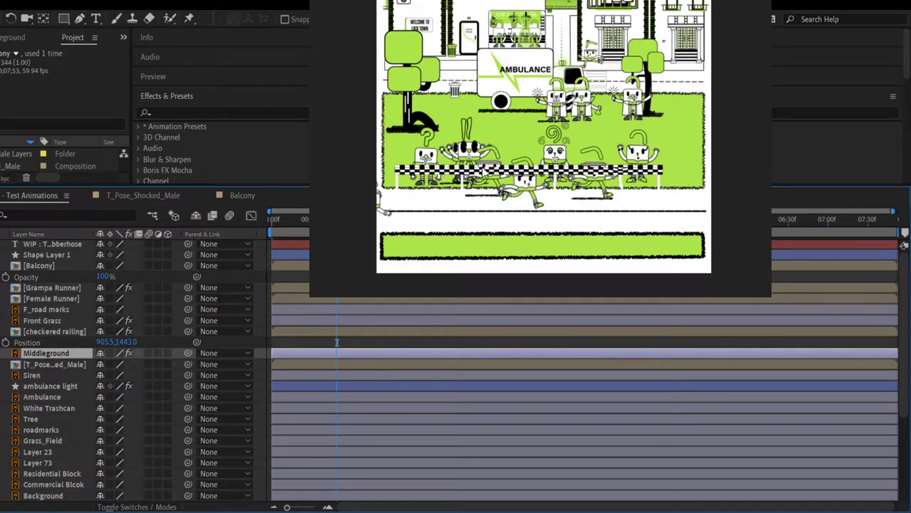
{"action": "key", "text": "space"}
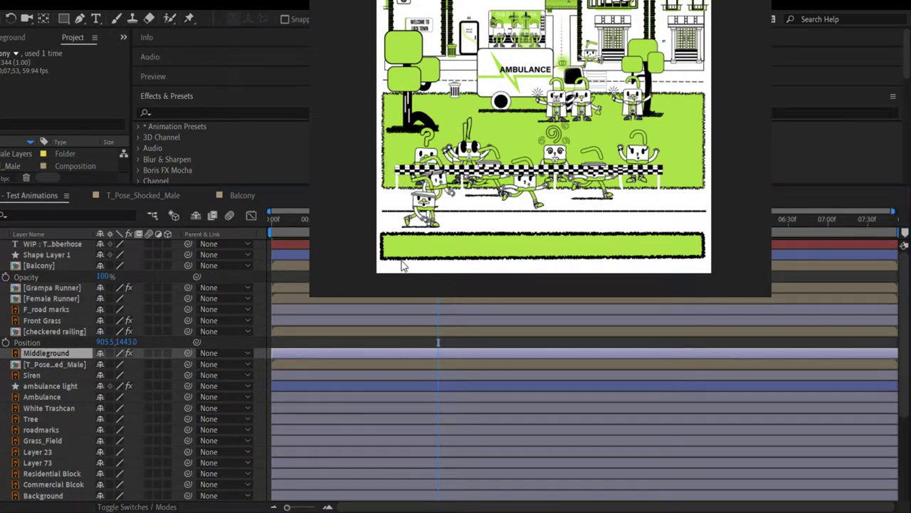
{"action": "scroll", "coordinate": [398, 37], "scroll_direction": "down", "scroll_amount": 1}
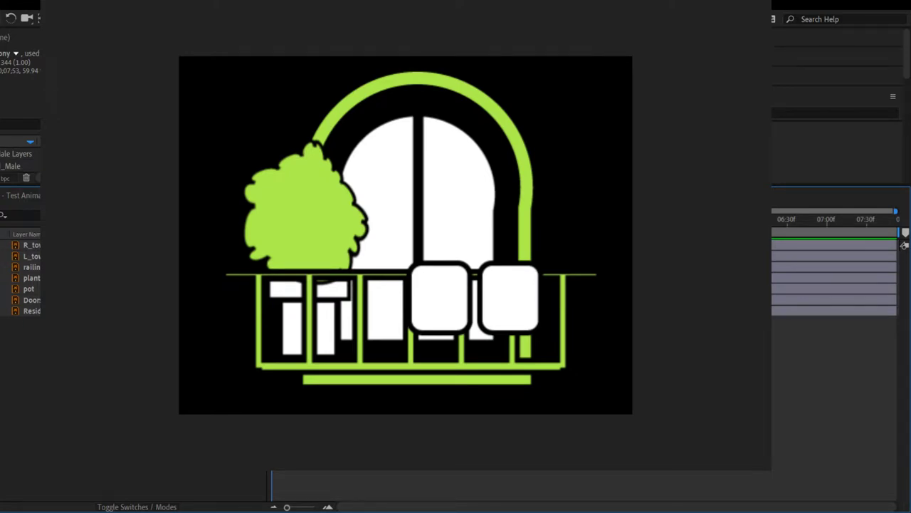
Step: Play back the Balcony towel animation preview
{"action": "key", "text": "space"}
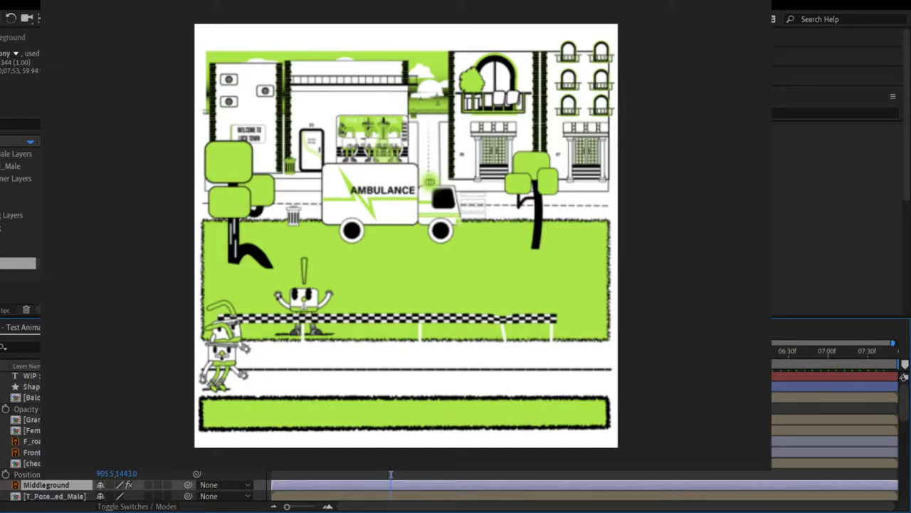
Step: Clear the Project panel selection and select the ambulance item
{"action": "key", "text": "ctrl+shift+a"}
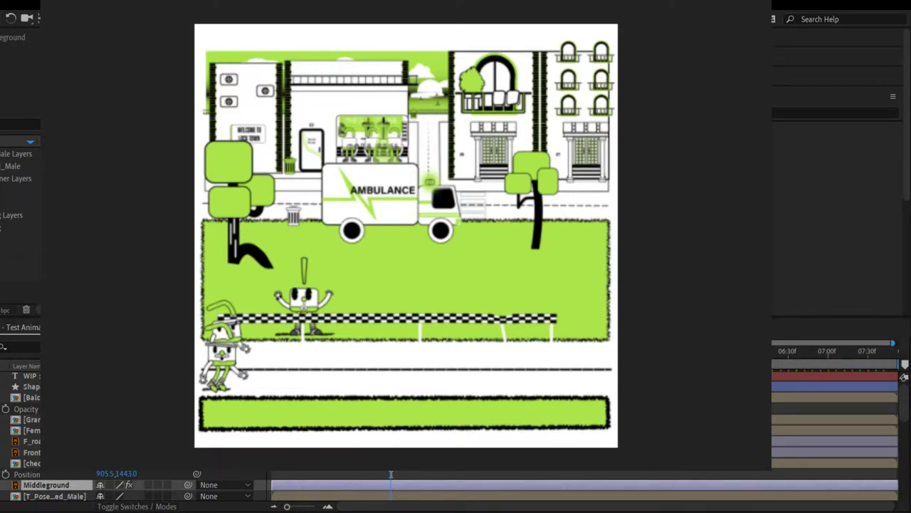
{"action": "left_click", "coordinate": [18, 288]}
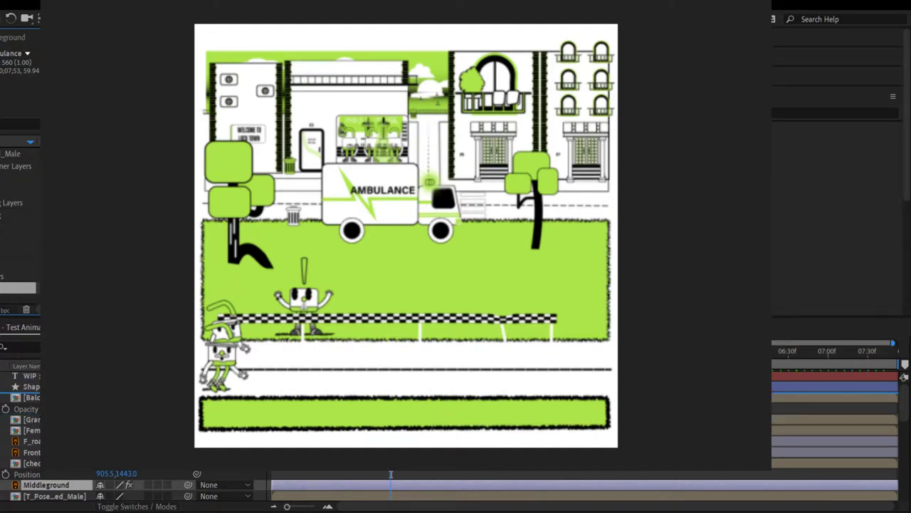
Step: Add the ambulance as a new layer and drag it over the original ambulance
{"action": "left_click_drag", "start_coordinate": [21, 396], "coordinate": [21, 396]}
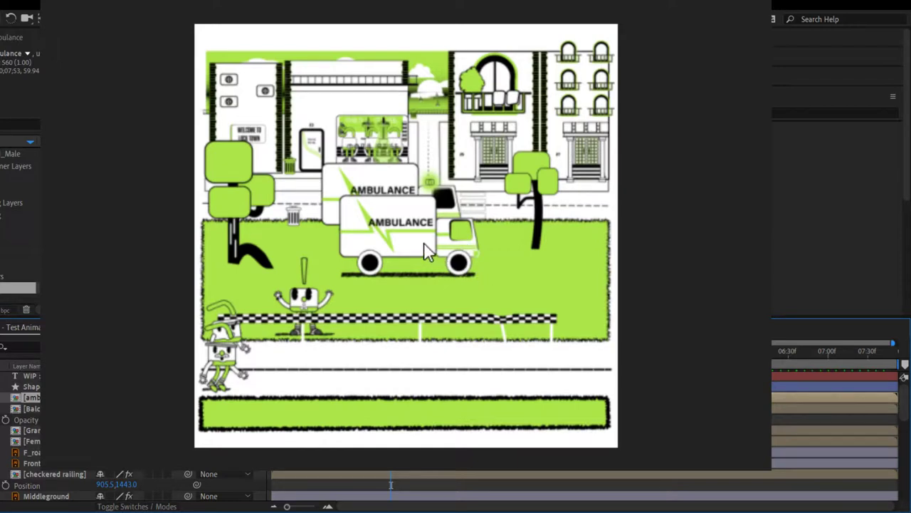
{"action": "left_click_drag", "start_coordinate": [418, 241], "coordinate": [397, 207]}
{"action": "scroll", "coordinate": [360, 252], "scroll_direction": "up", "scroll_amount": 6}
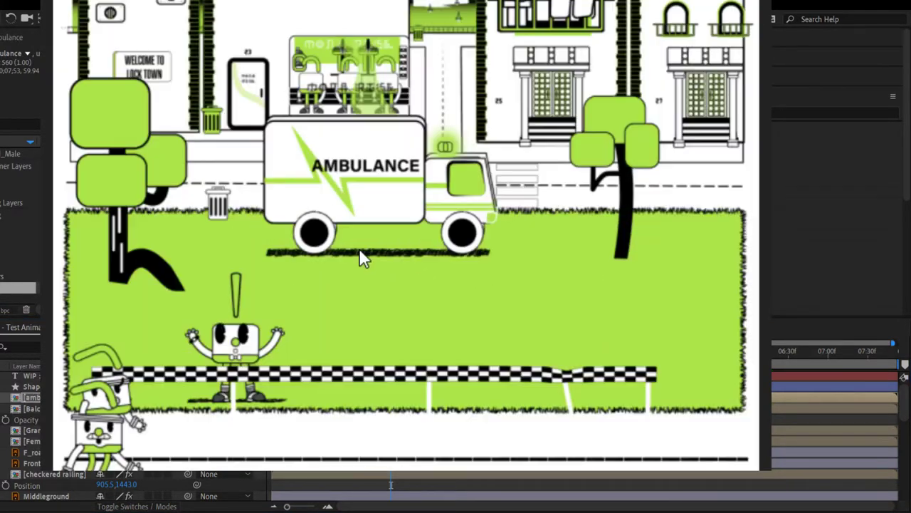
{"action": "scroll", "coordinate": [359, 248], "scroll_direction": "down", "scroll_amount": 3}
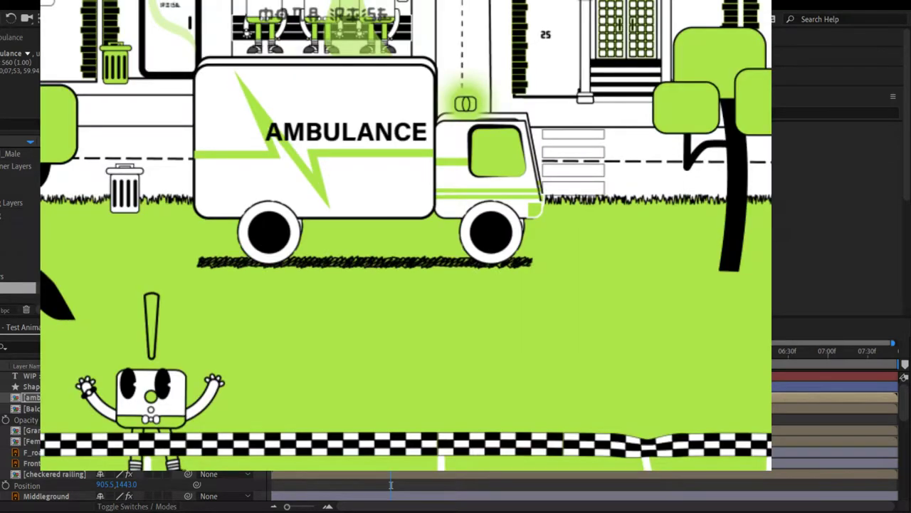
Step: Show the new ambulance's Position and nudge it with arrow keys into exact alignment
{"action": "key", "text": "p"}
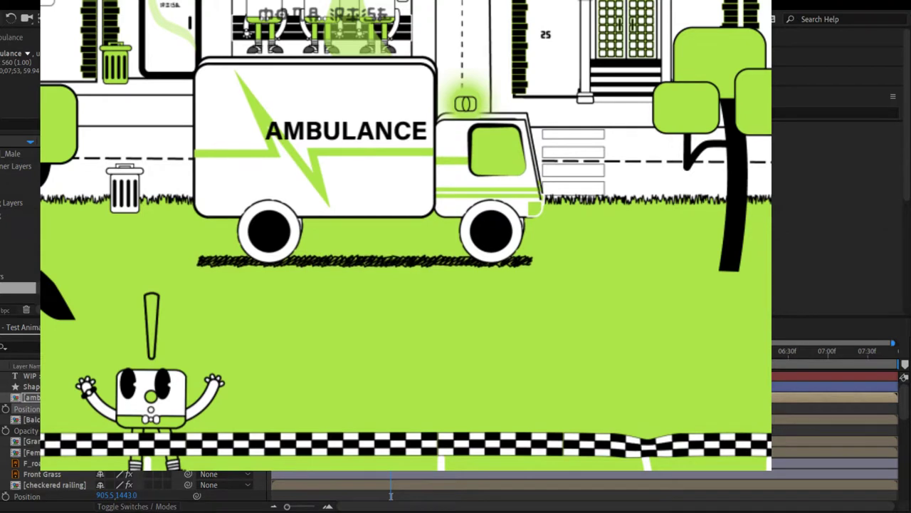
{"action": "key", "text": "shift+Up"}
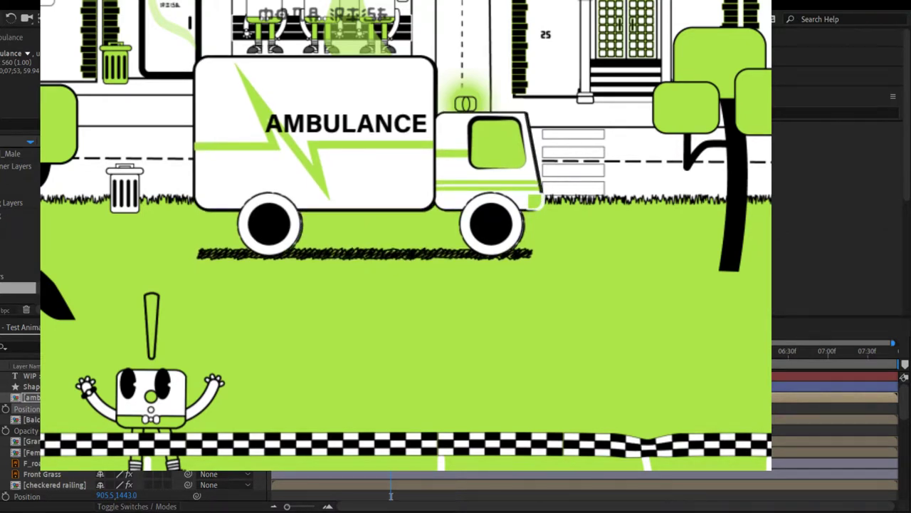
{"action": "key", "text": "Right"}
{"action": "key", "text": "Right"}
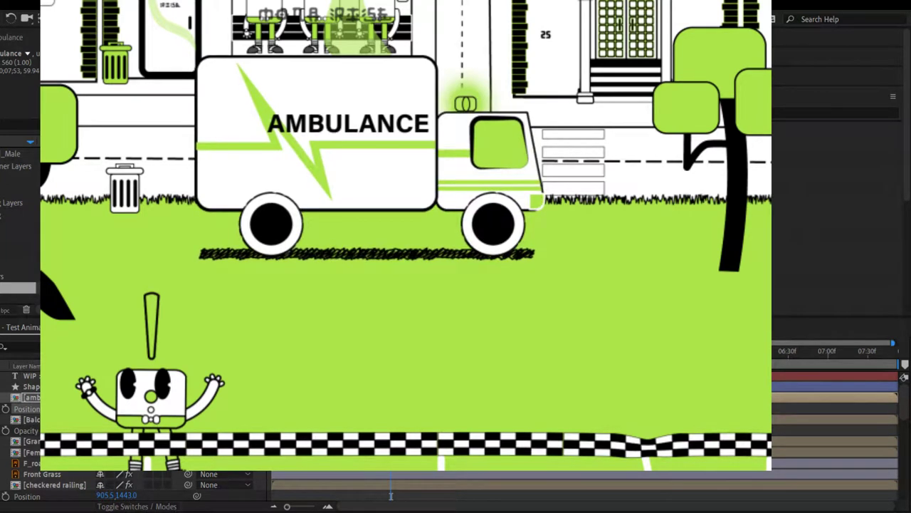
{"action": "key", "text": "Right"}
{"action": "key", "text": "Right"}
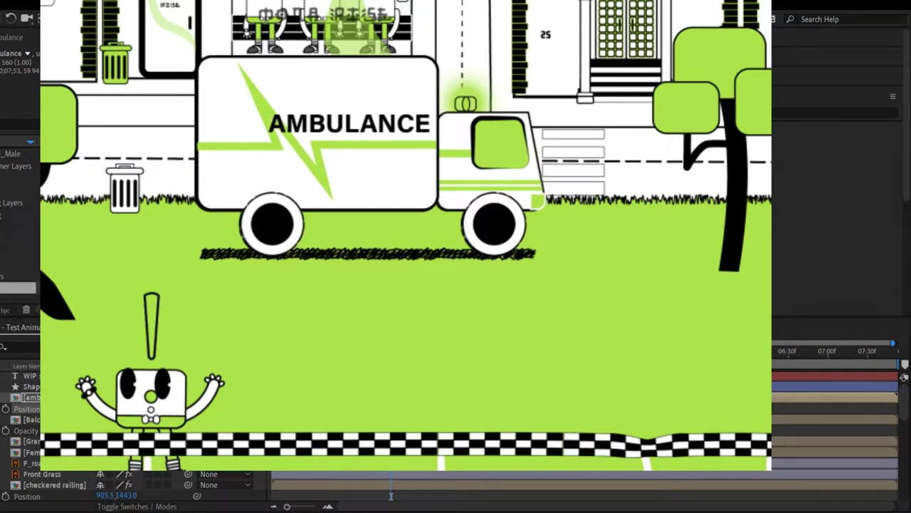
{"action": "key", "text": "Left"}
{"action": "key", "text": "Left"}
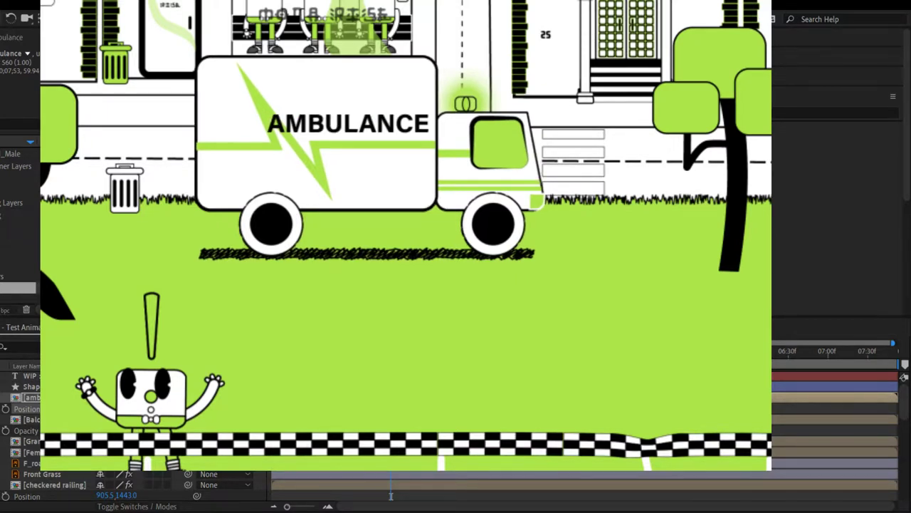
Step: Select the ambulance light layer and move it in the stacking order
{"action": "scroll", "coordinate": [28, 454], "scroll_direction": "down", "scroll_amount": 3}
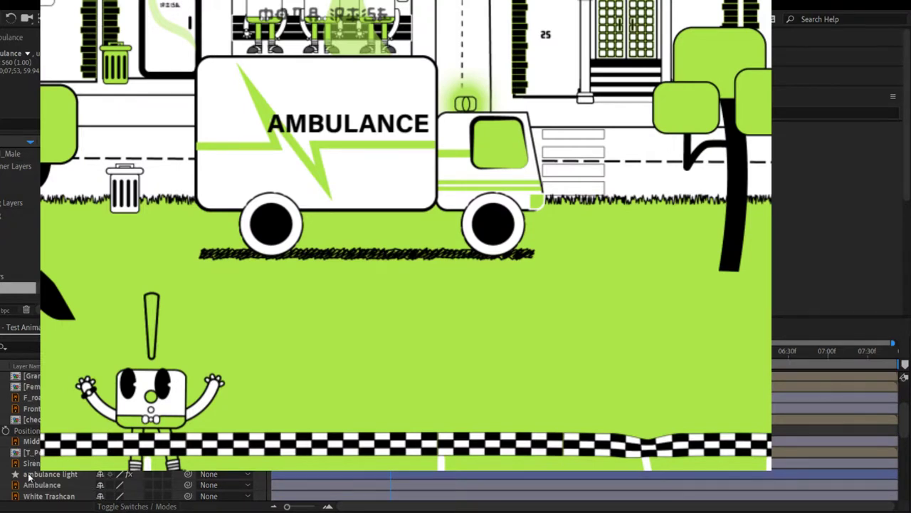
{"action": "left_click", "coordinate": [28, 475]}
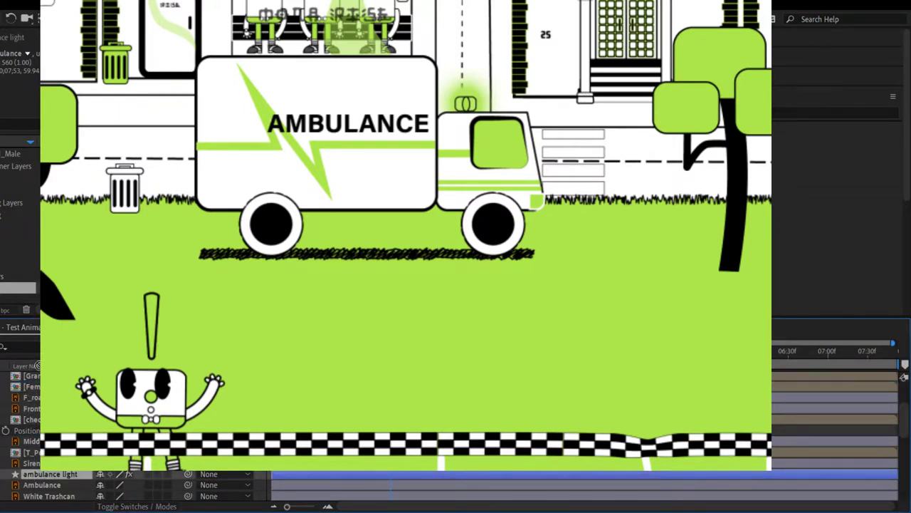
{"action": "scroll", "coordinate": [37, 376], "scroll_direction": "up", "scroll_amount": 4}
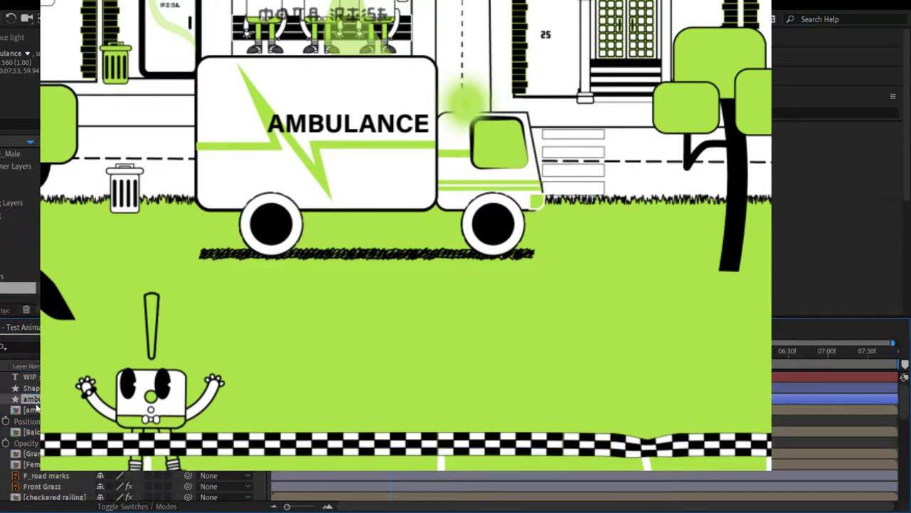
{"action": "left_click_drag", "start_coordinate": [37, 406], "coordinate": [39, 426]}
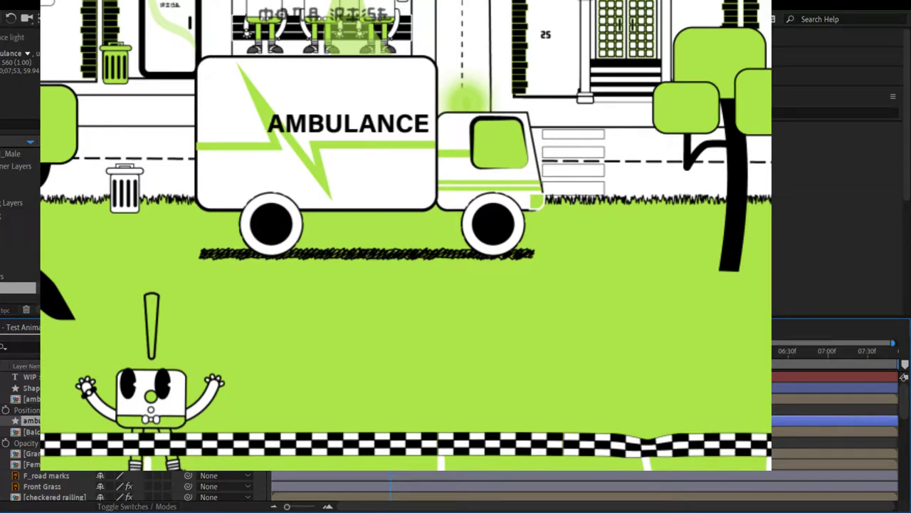
{"action": "scroll", "coordinate": [135, 427], "scroll_direction": "down", "scroll_amount": 5}
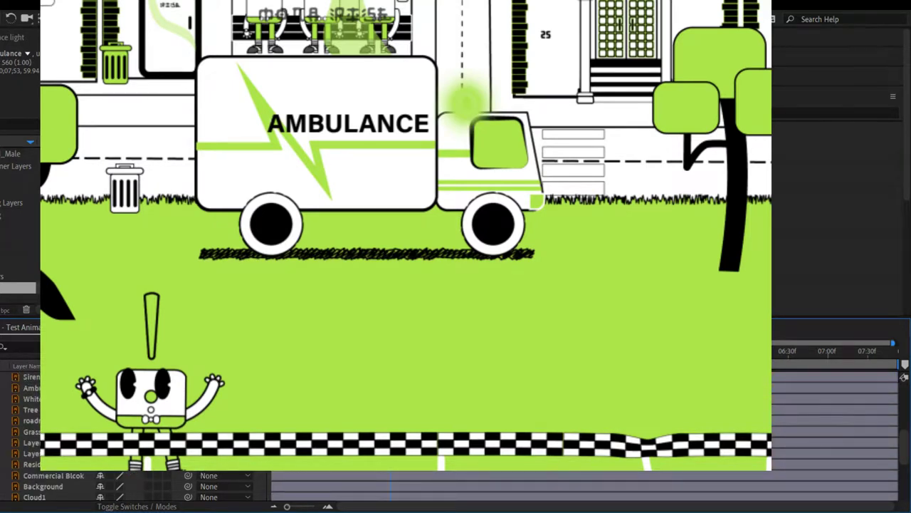
Step: Restore the siren light on the ambulance cab and select the Ambulance artwork layer
{"action": "key", "text": "ctrl+v"}
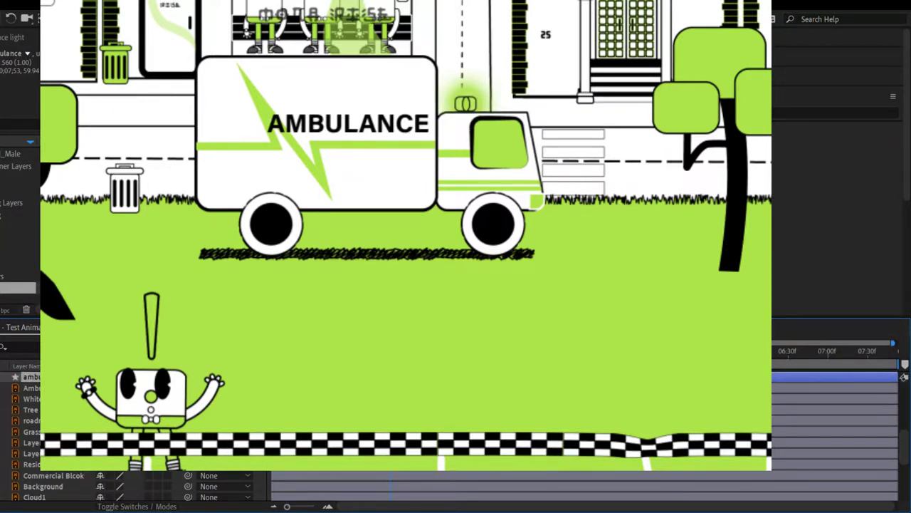
{"action": "scroll", "coordinate": [136, 435], "scroll_direction": "down", "scroll_amount": 3}
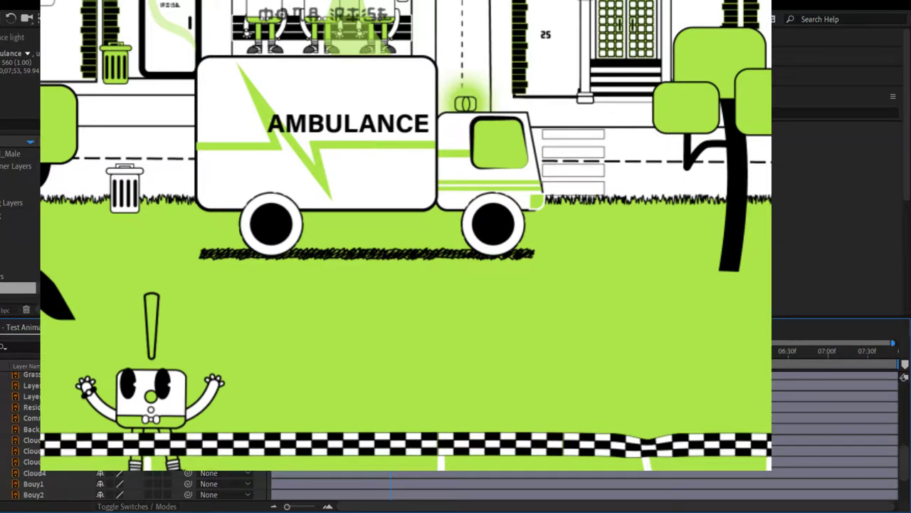
{"action": "scroll", "coordinate": [21, 434], "scroll_direction": "up", "scroll_amount": 3}
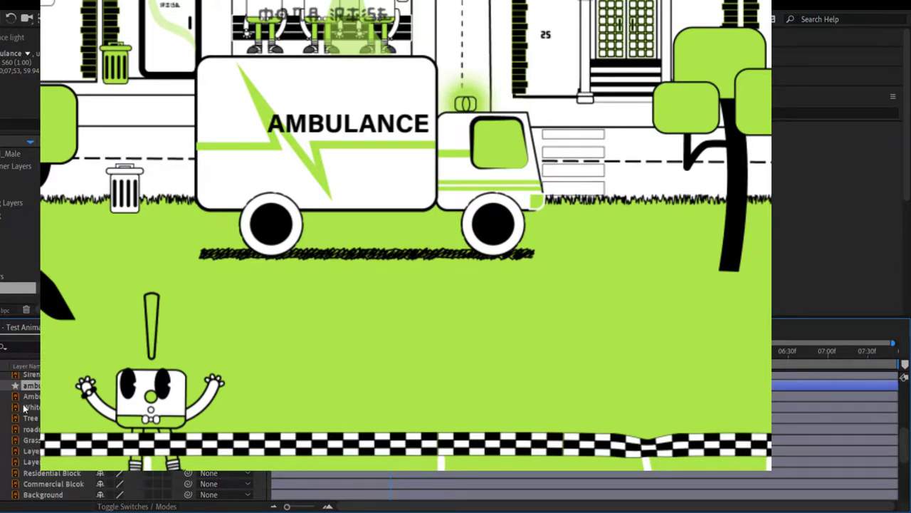
{"action": "scroll", "coordinate": [38, 407], "scroll_direction": "up", "scroll_amount": 2}
{"action": "scroll", "coordinate": [43, 434], "scroll_direction": "down", "scroll_amount": 1}
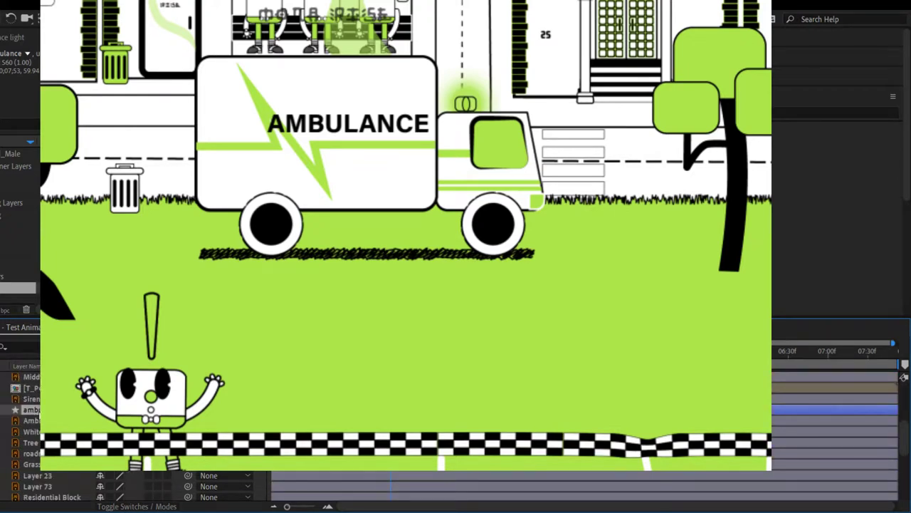
{"action": "left_click", "coordinate": [32, 420]}
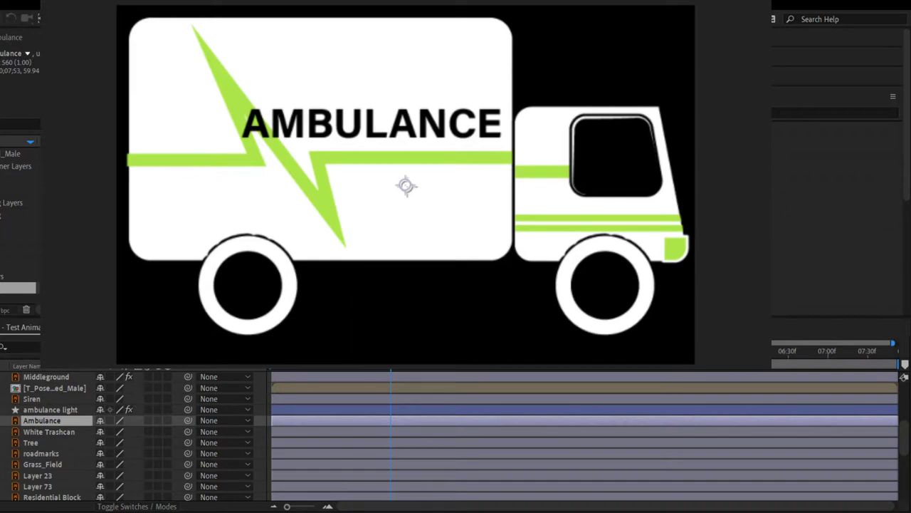
Step: Reveal the layers' animated properties and parent the Siren layer to the [ambulance] precomp
{"action": "key", "text": "ctrl+shift+a"}
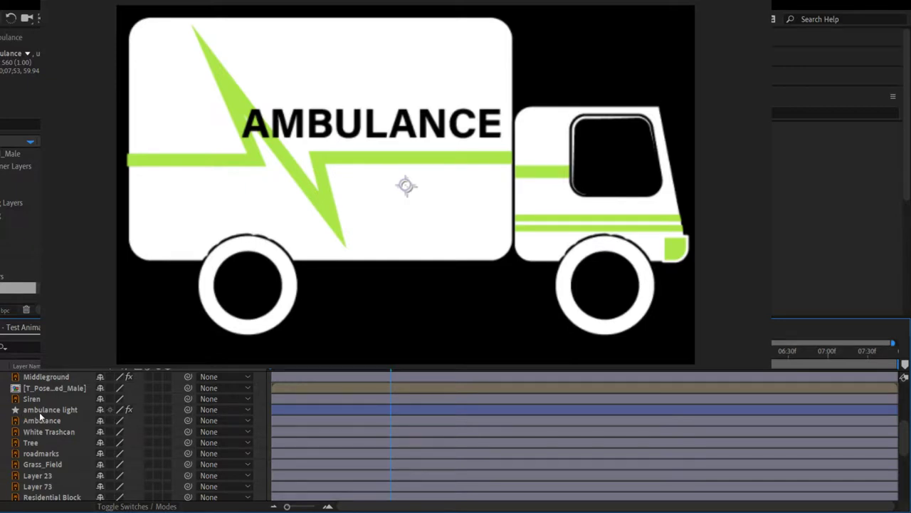
{"action": "key", "text": "u"}
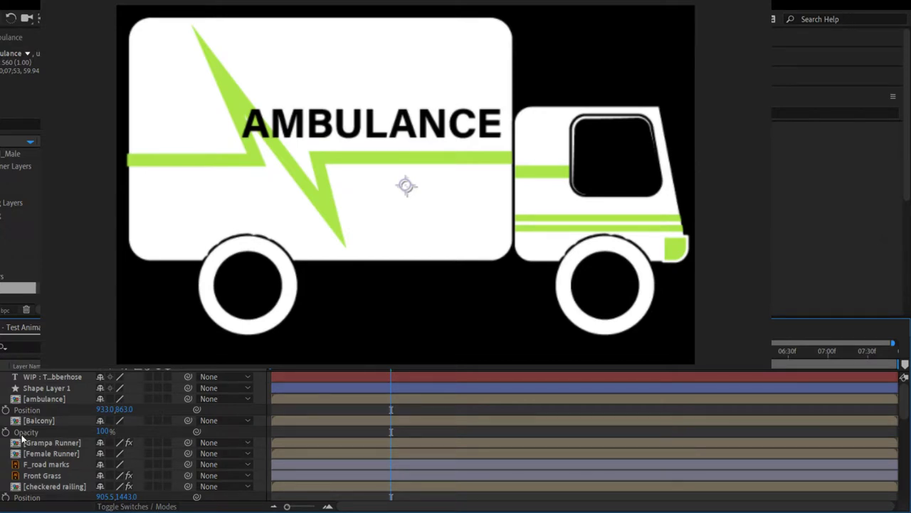
{"action": "scroll", "coordinate": [60, 471], "scroll_direction": "down", "scroll_amount": 10}
{"action": "scroll", "coordinate": [59, 466], "scroll_direction": "up", "scroll_amount": 1}
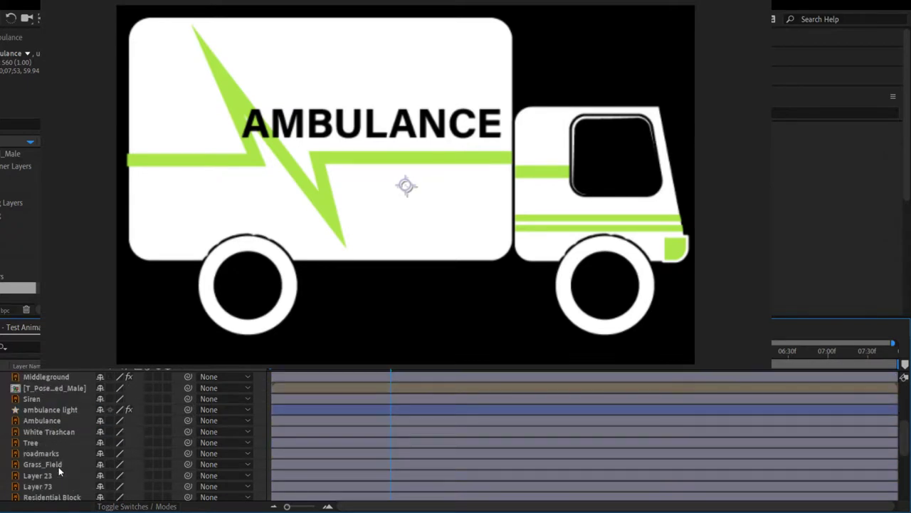
{"action": "left_click", "coordinate": [31, 399]}
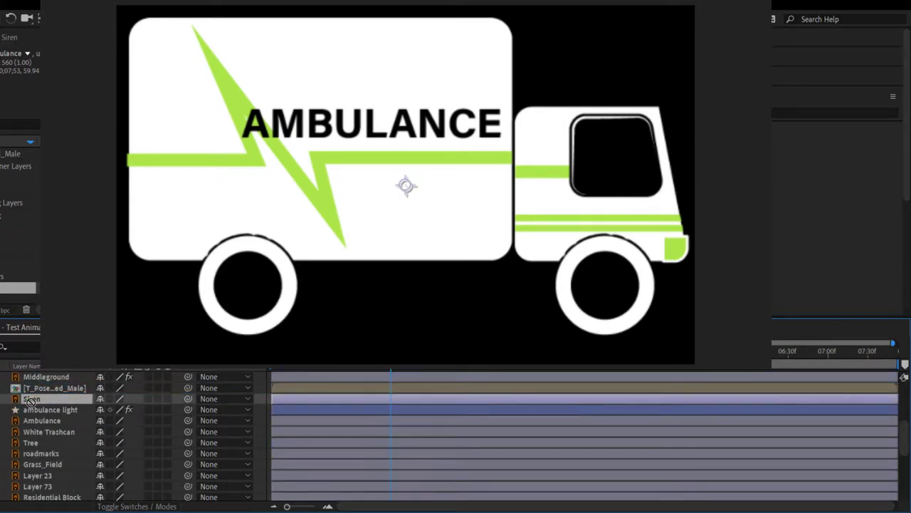
{"action": "left_click_drag", "start_coordinate": [188, 398], "coordinate": [41, 420]}
Step: Delete the old Ambulance layer and parent the ambulance light to the Siren
{"action": "left_click", "coordinate": [39, 421]}
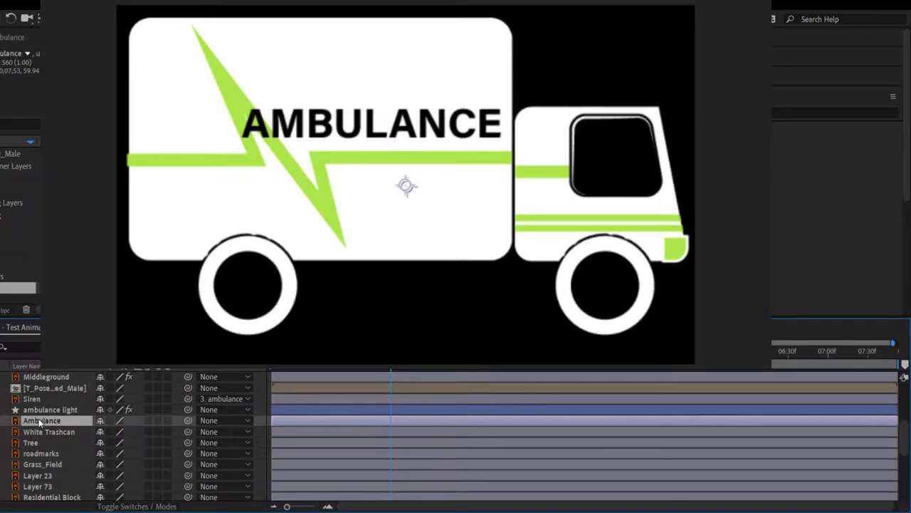
{"action": "key", "text": "Delete"}
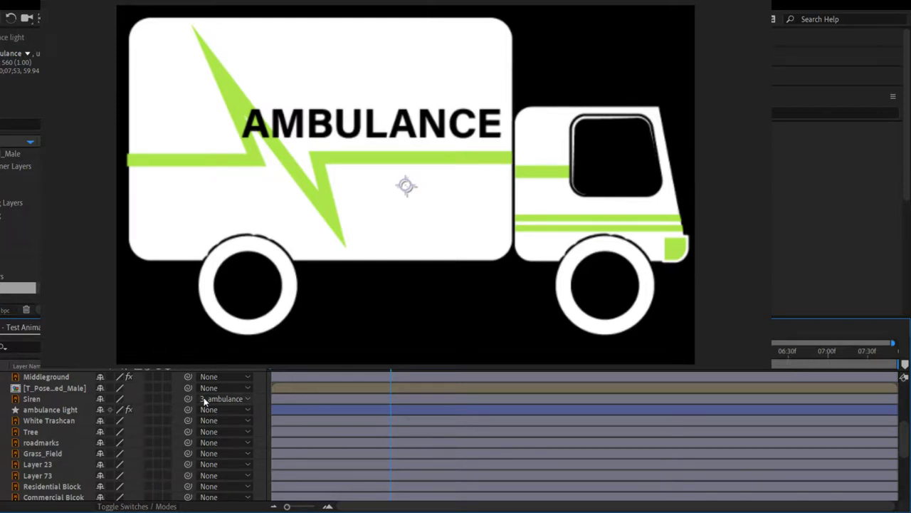
{"action": "left_click_drag", "start_coordinate": [188, 400], "coordinate": [294, 400]}
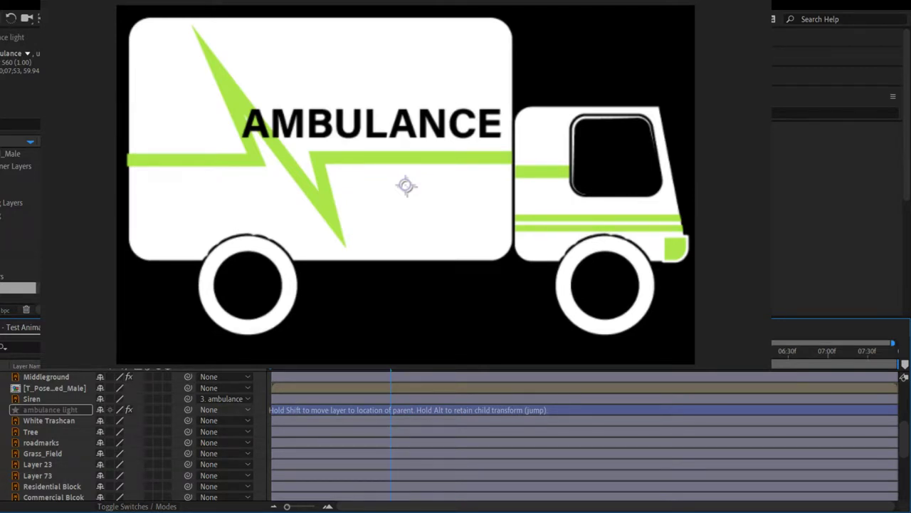
{"action": "left_click_drag", "start_coordinate": [294, 399], "coordinate": [294, 399]}
{"action": "scroll", "coordinate": [57, 414], "scroll_direction": "up", "scroll_amount": 5}
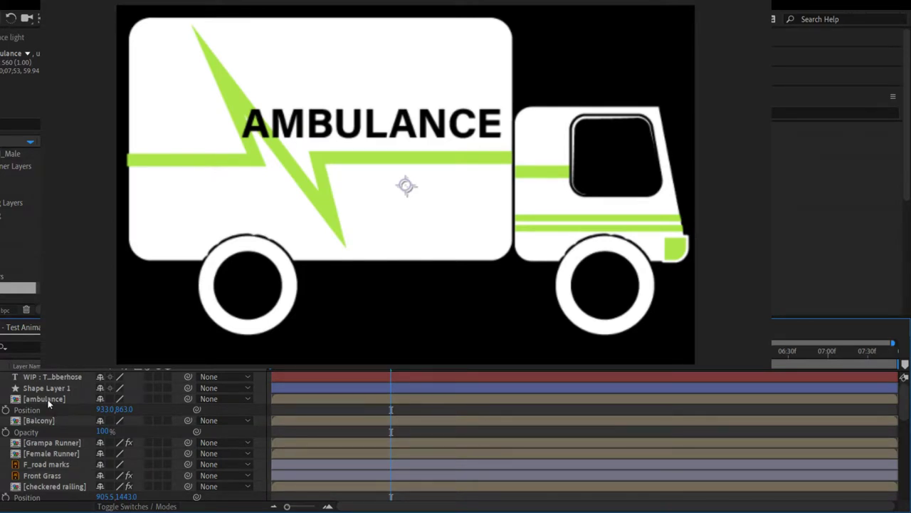
Step: Open the [ambulance] precomp and place a new white solid beneath the truck artwork
{"action": "double_click", "coordinate": [48, 401]}
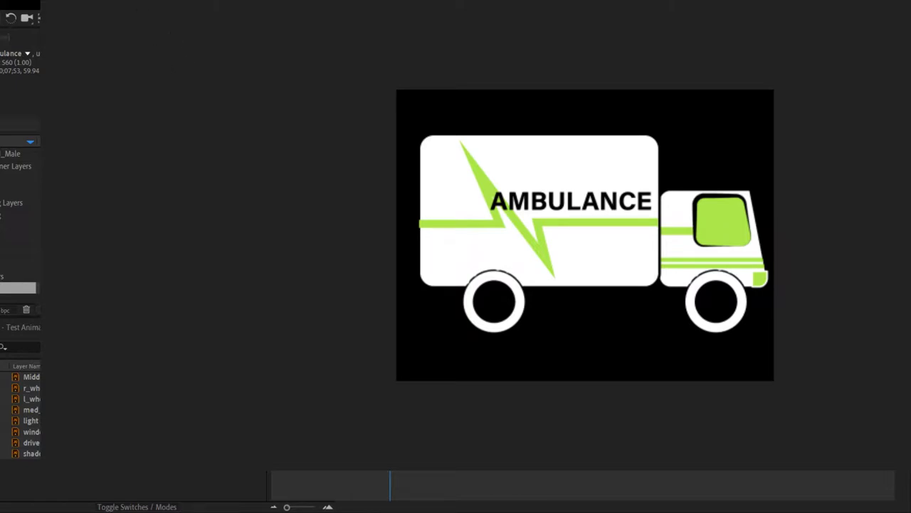
{"action": "key", "text": "Return"}
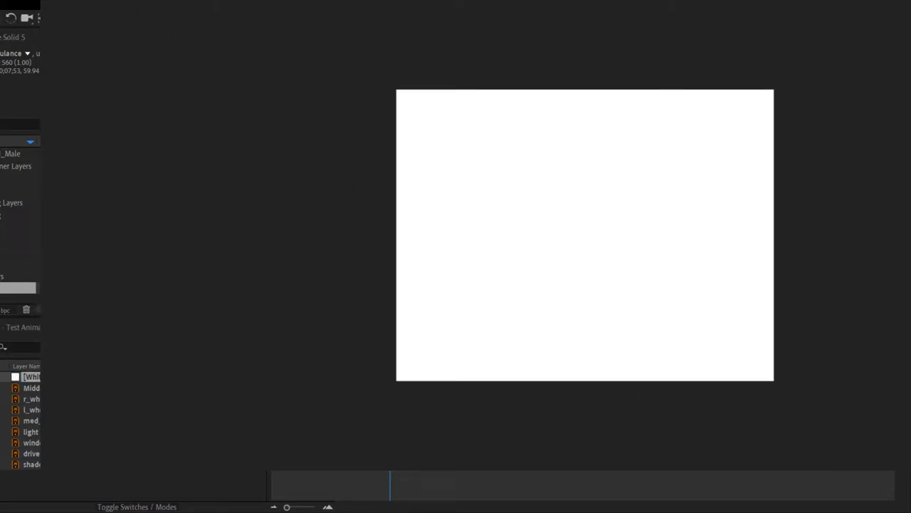
{"action": "left_click_drag", "start_coordinate": [32, 377], "coordinate": [67, 472]}
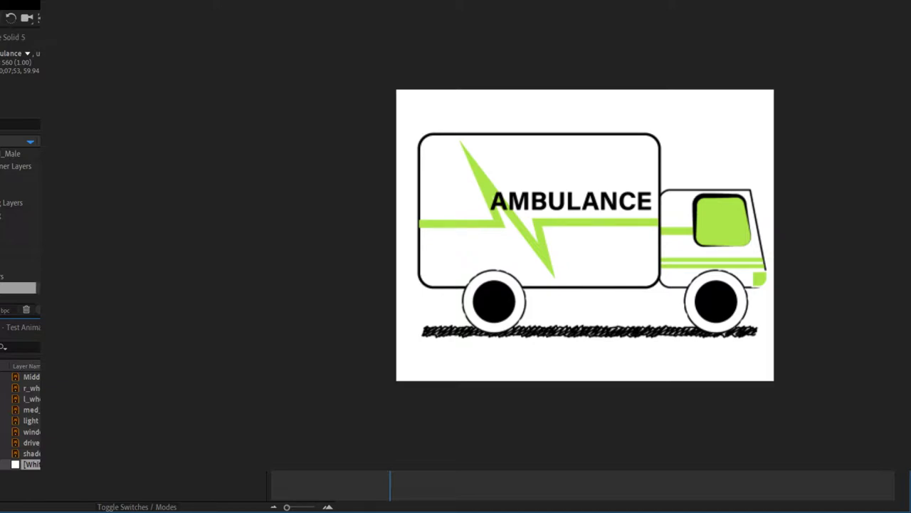
Step: Check the Middleground layer's Position, delete the layer, then select r_wheel
{"action": "left_click", "coordinate": [22, 380]}
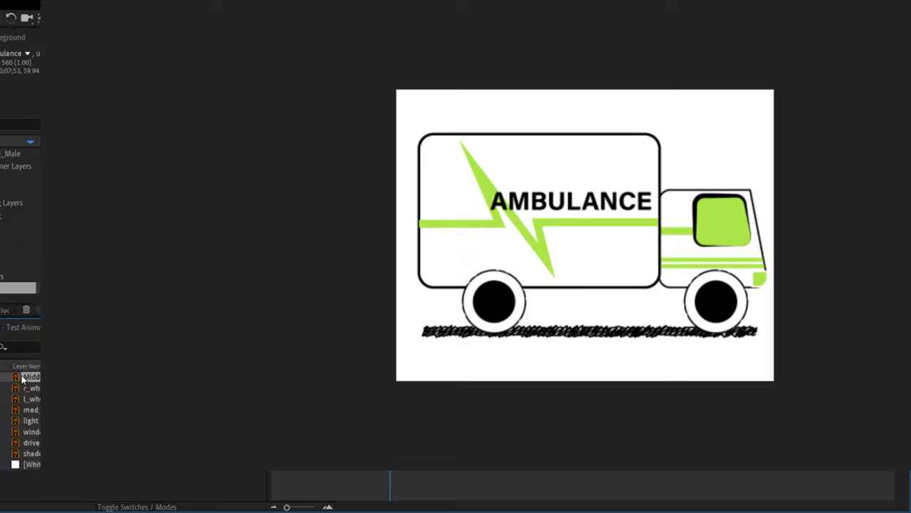
{"action": "key", "text": "p"}
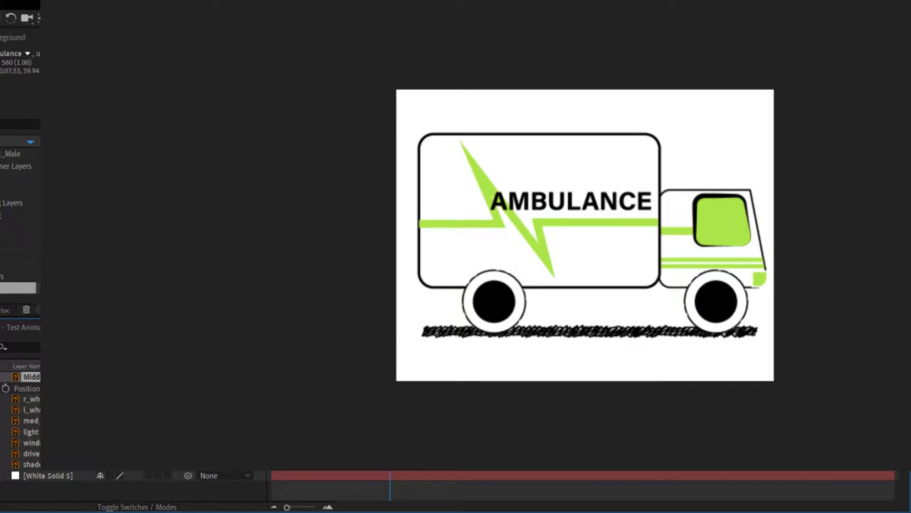
{"action": "left_click", "coordinate": [27, 388]}
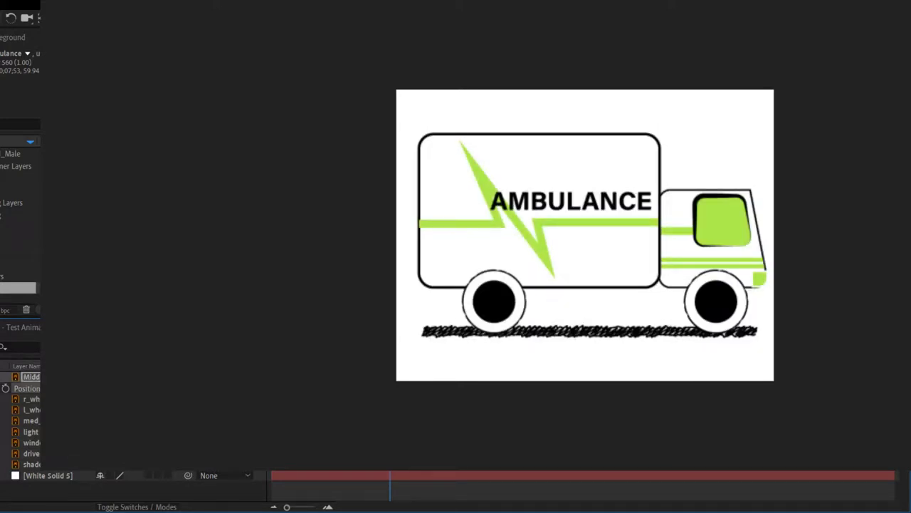
{"action": "left_click", "coordinate": [23, 377]}
{"action": "key", "text": "Delete"}
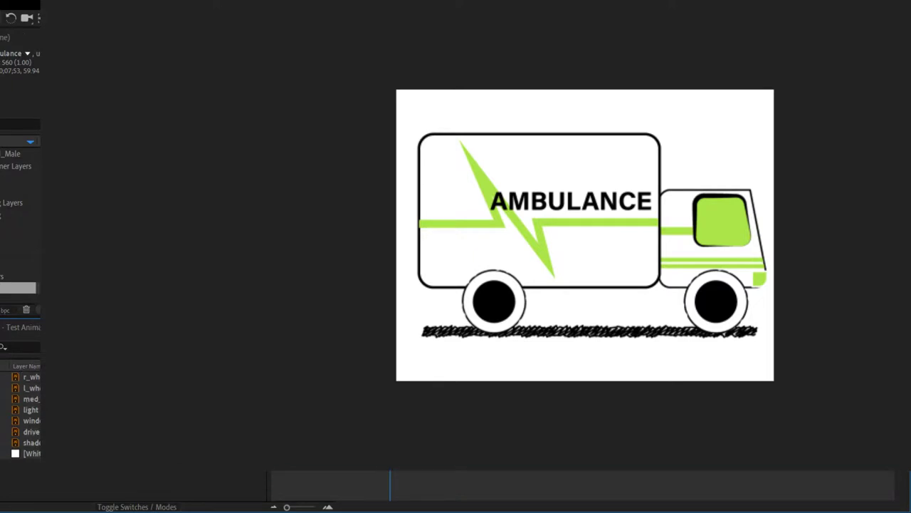
{"action": "left_click", "coordinate": [31, 376]}
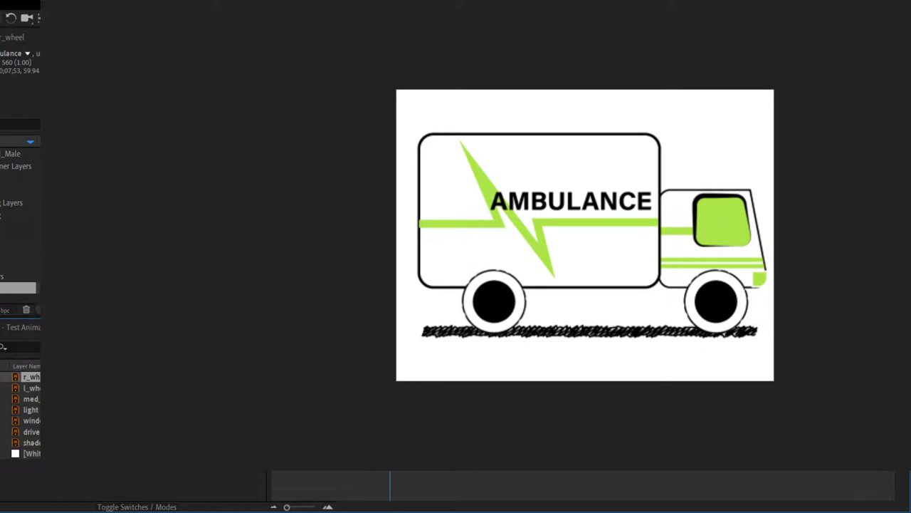
{"action": "left_click", "coordinate": [31, 432]}
{"action": "left_click_drag", "start_coordinate": [31, 431], "coordinate": [31, 431]}
{"action": "key", "text": "Return"}
{"action": "key", "text": "Return"}
{"action": "key", "text": "Return"}
{"action": "key", "text": "Tab"}
{"action": "key", "text": "Return"}
{"action": "key", "text": "Tab"}
{"action": "key", "text": "Return"}
Step: Show the Position properties of both med_unit and the driver cab layer at once
{"action": "left_click", "coordinate": [31, 420]}
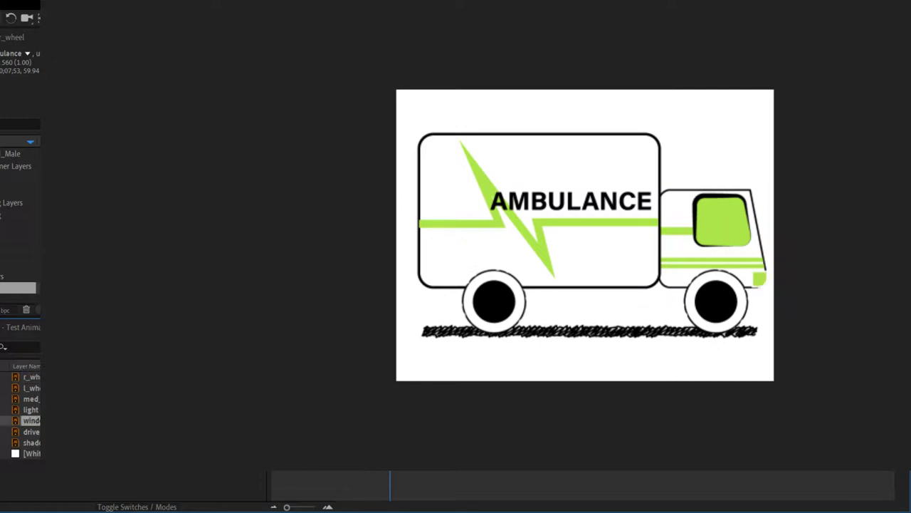
{"action": "key", "text": "Return"}
{"action": "left_click", "coordinate": [31, 399]}
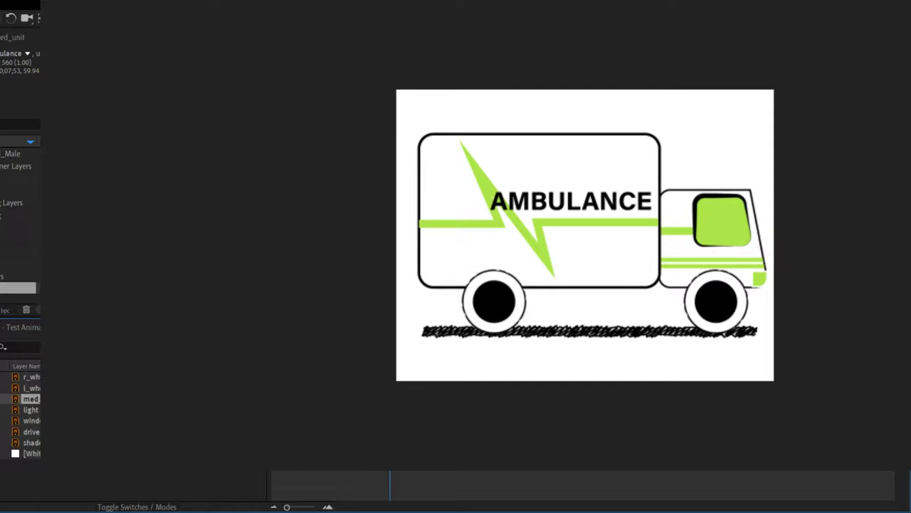
{"action": "key", "text": "p"}
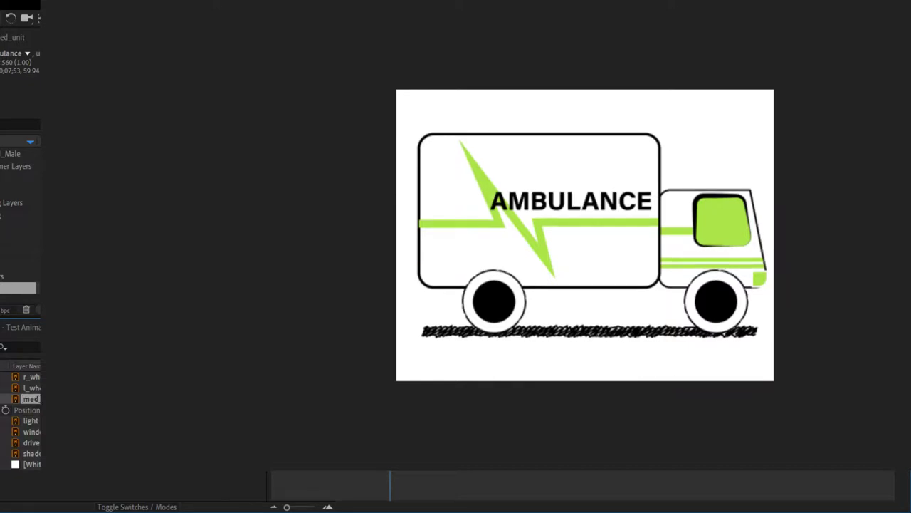
{"action": "left_click", "coordinate": [31, 443]}
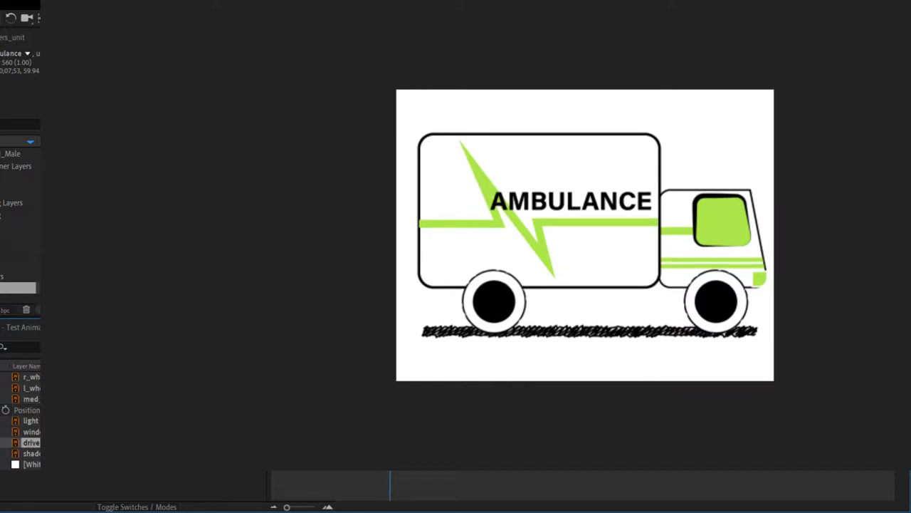
{"action": "key", "text": "p"}
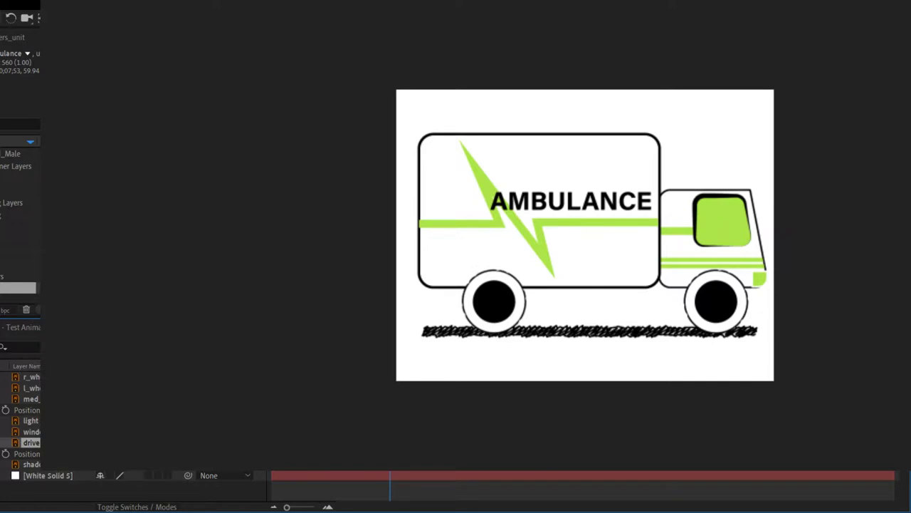
Step: Preview the ambulance bounce, then collapse med_unit's Position property
{"action": "left_click", "coordinate": [31, 399]}
{"action": "key", "text": "p"}
{"action": "key", "text": "p"}
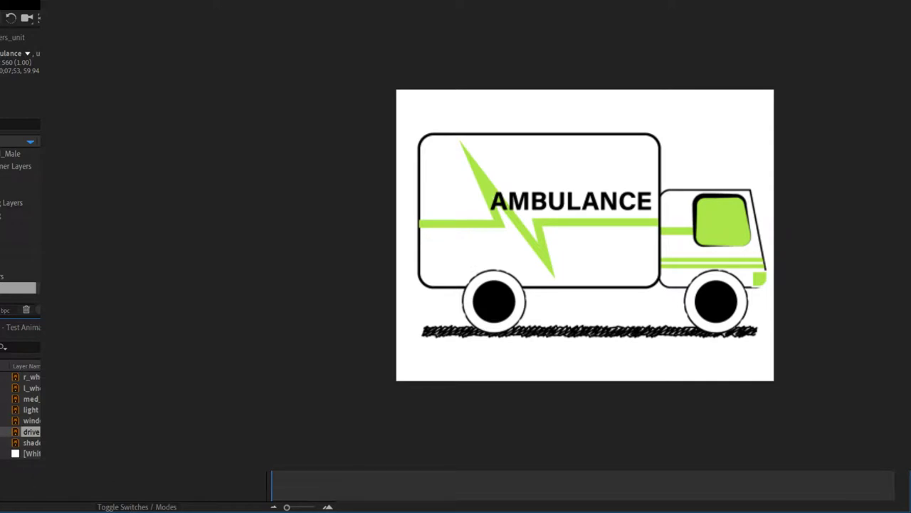
Step: Step the layer selection from r_wheel down through light to shadow
{"action": "left_click", "coordinate": [32, 377]}
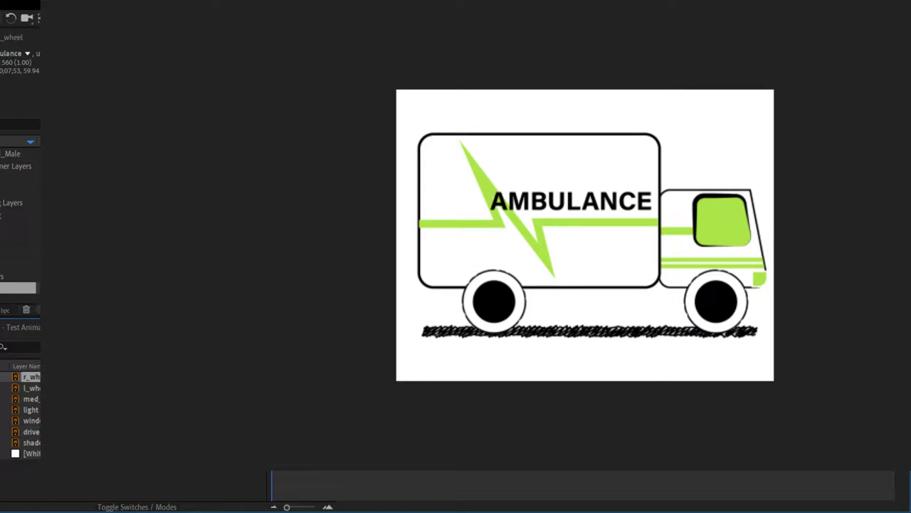
{"action": "key", "text": "ctrl+Down"}
{"action": "key", "text": "ctrl+Down"}
{"action": "key", "text": "ctrl+Down"}
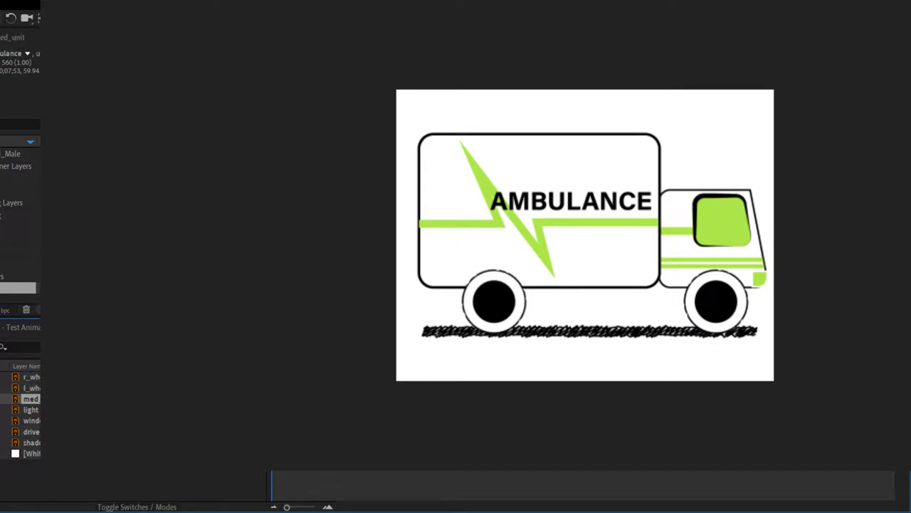
{"action": "key", "text": "ctrl+Down"}
{"action": "key", "text": "ctrl+Down"}
{"action": "key", "text": "ctrl+Down"}
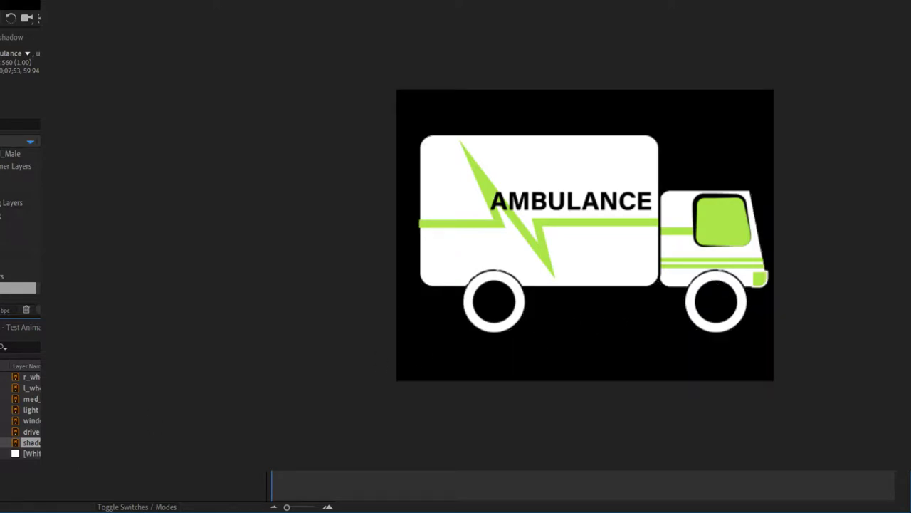
{"action": "key", "text": "ctrl+shift+a"}
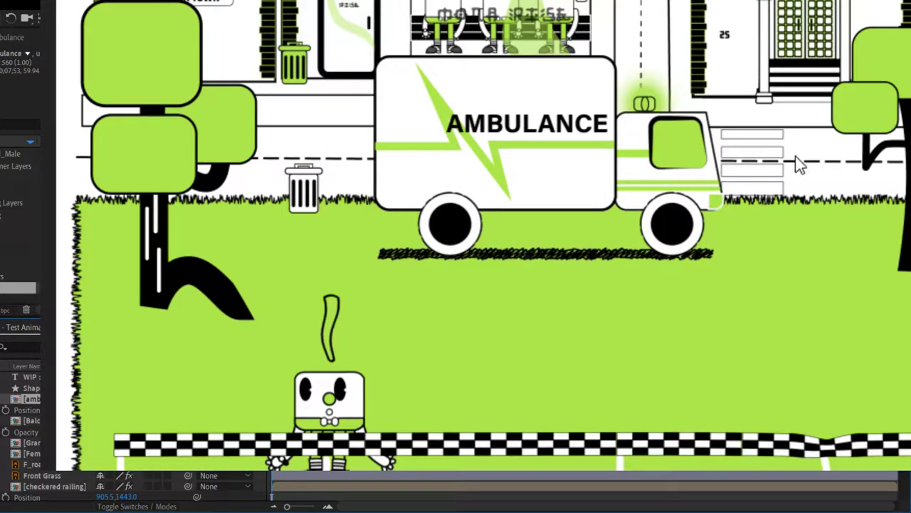
{"action": "key", "text": "space"}
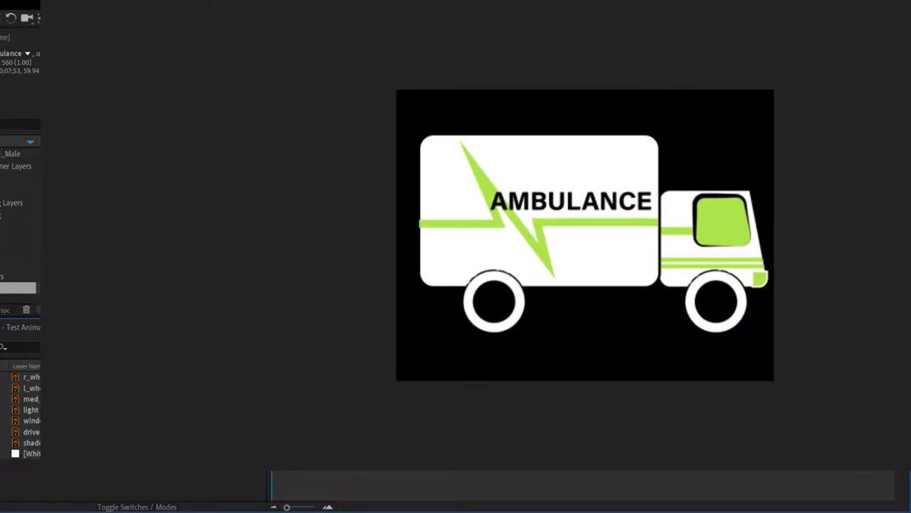
Step: Select the driver cab layer so it can be shown on its own
{"action": "left_click", "coordinate": [32, 431]}
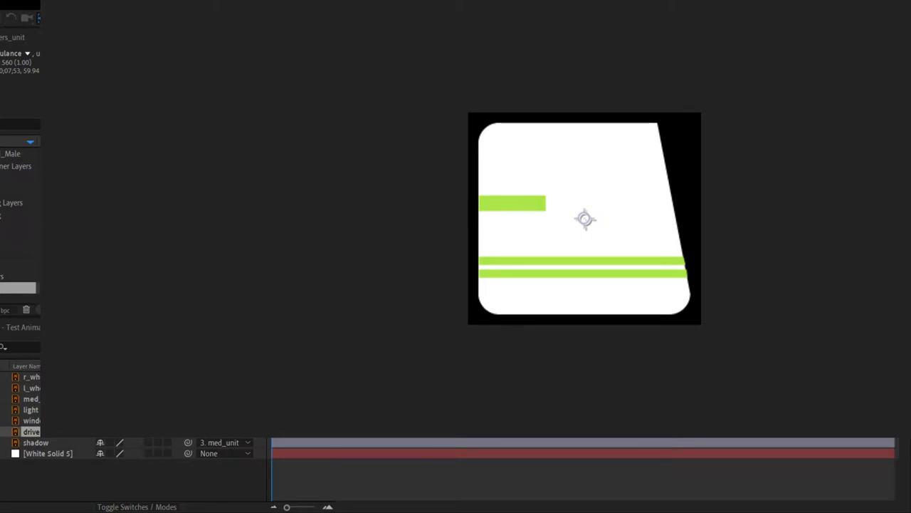
Step: Move the cab's pivot to its lower-right corner, tilt it -27°, and name it drivers_unit
{"action": "left_click", "coordinate": [452, 96]}
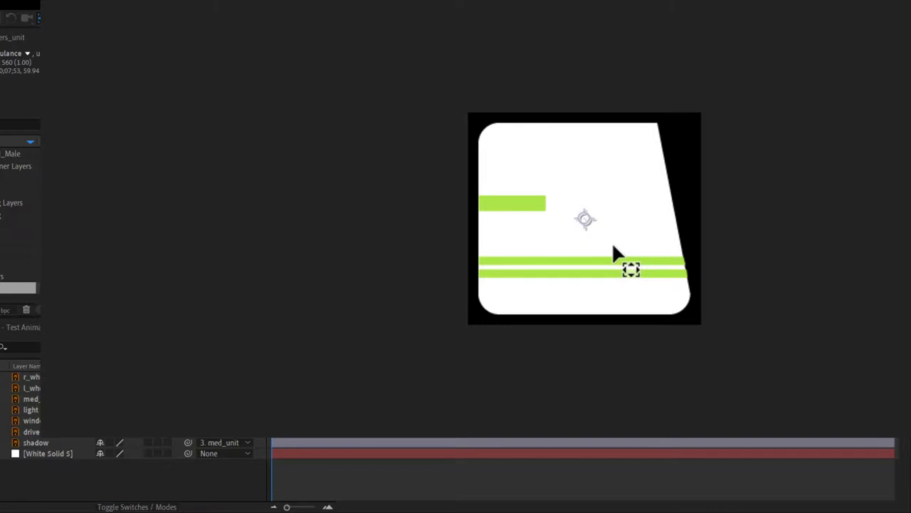
{"action": "mouse_move", "coordinate": [583, 213]}
{"action": "left_mouse_down"}
{"action": "mouse_move", "coordinate": [522, 248]}
{"action": "mouse_move", "coordinate": [487, 307]}
{"action": "mouse_move", "coordinate": [578, 269]}
{"action": "mouse_move", "coordinate": [652, 266]}
{"action": "mouse_move", "coordinate": [676, 308]}
{"action": "left_mouse_up"}
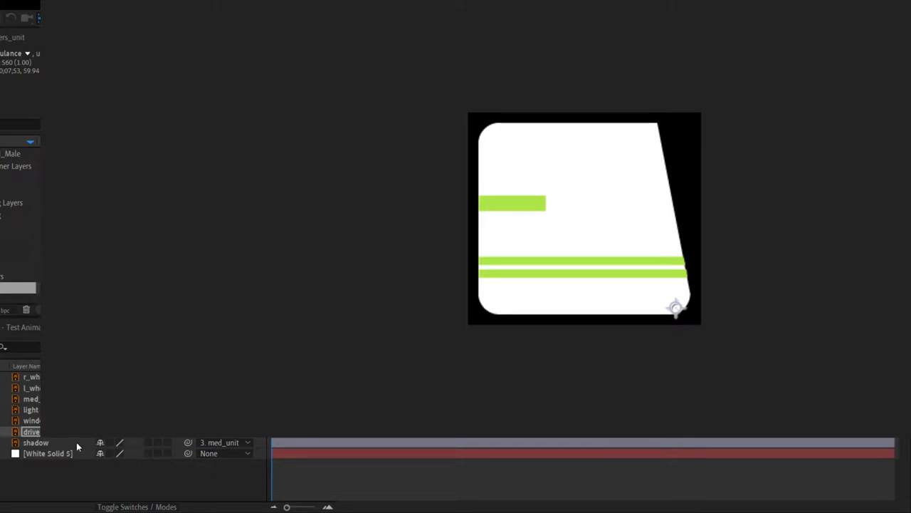
{"action": "key", "text": "r"}
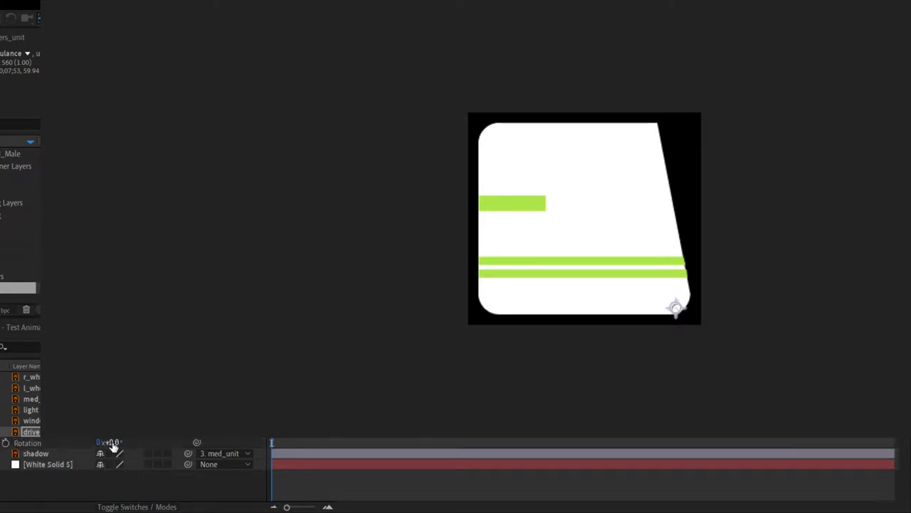
{"action": "left_click_drag", "start_coordinate": [112, 446], "coordinate": [105, 456]}
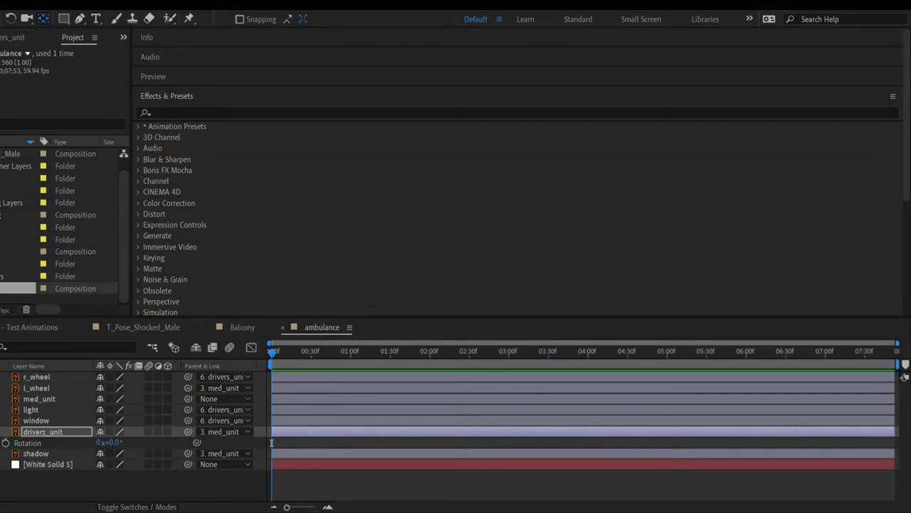
{"action": "key", "text": "F2"}
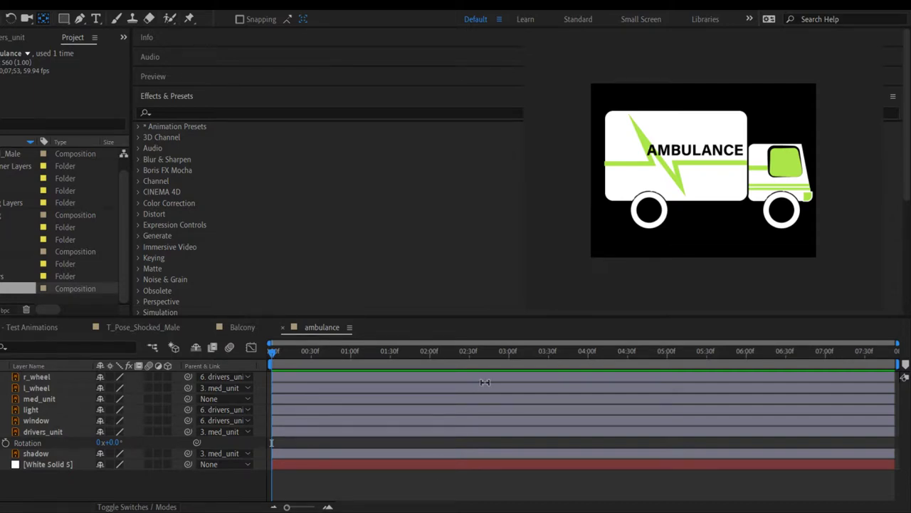
{"action": "left_click", "coordinate": [32, 327]}
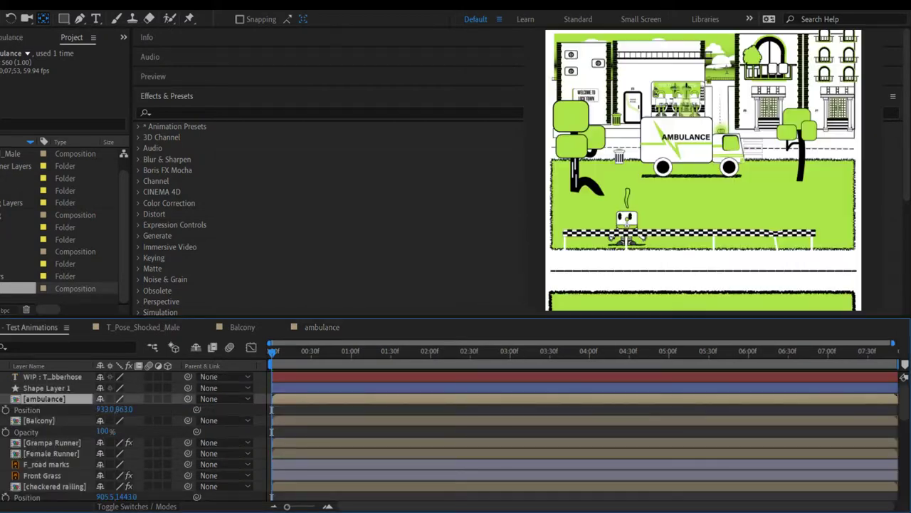
{"action": "key", "text": "space"}
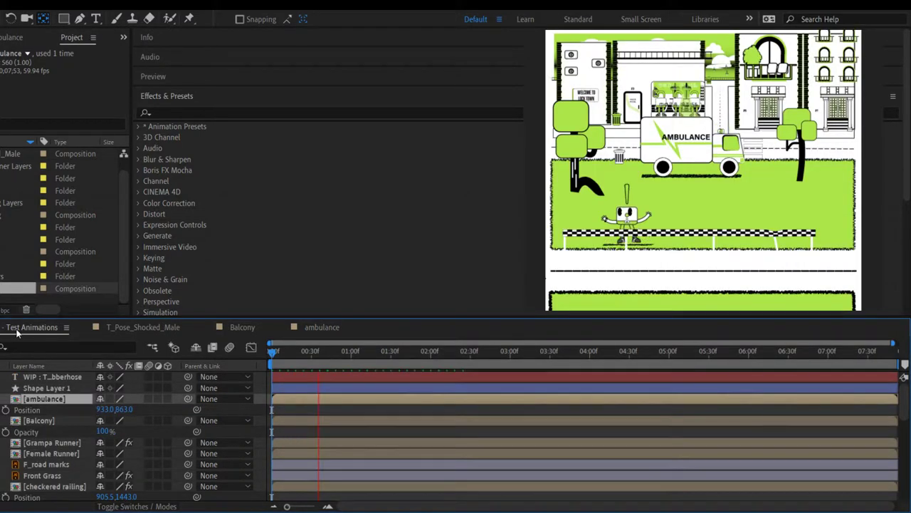
{"action": "left_click", "coordinate": [315, 327]}
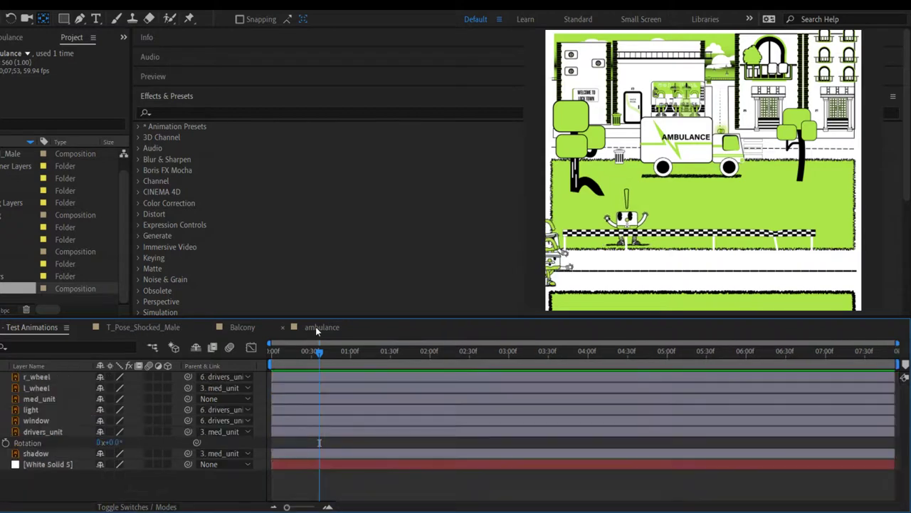
{"action": "left_click_drag", "start_coordinate": [318, 356], "coordinate": [230, 377]}
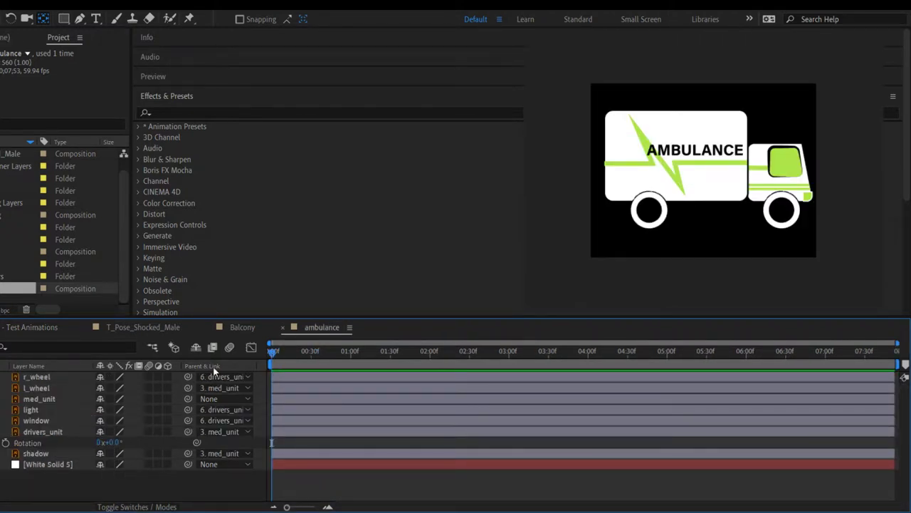
Step: Show med_unit's Anchor Point and Rotation, and set the anchor to 243.9, 173.8
{"action": "left_click", "coordinate": [43, 400]}
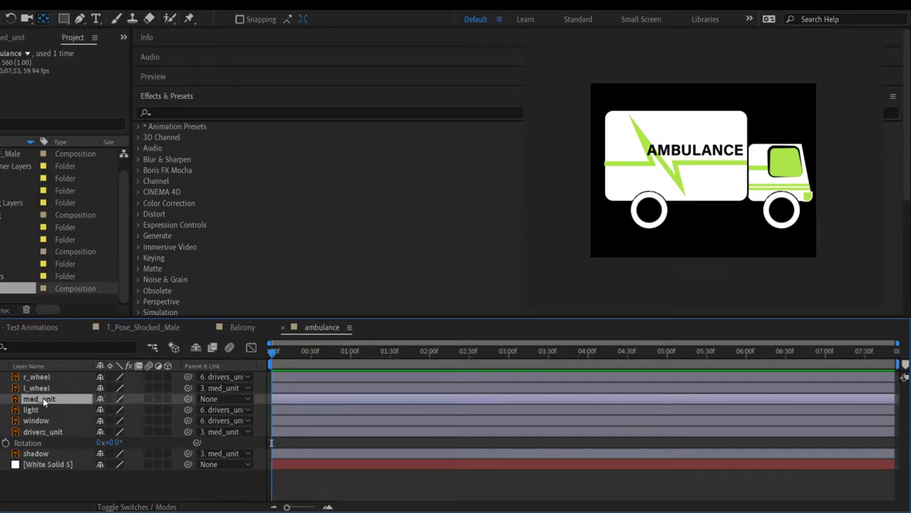
{"action": "key", "text": "p"}
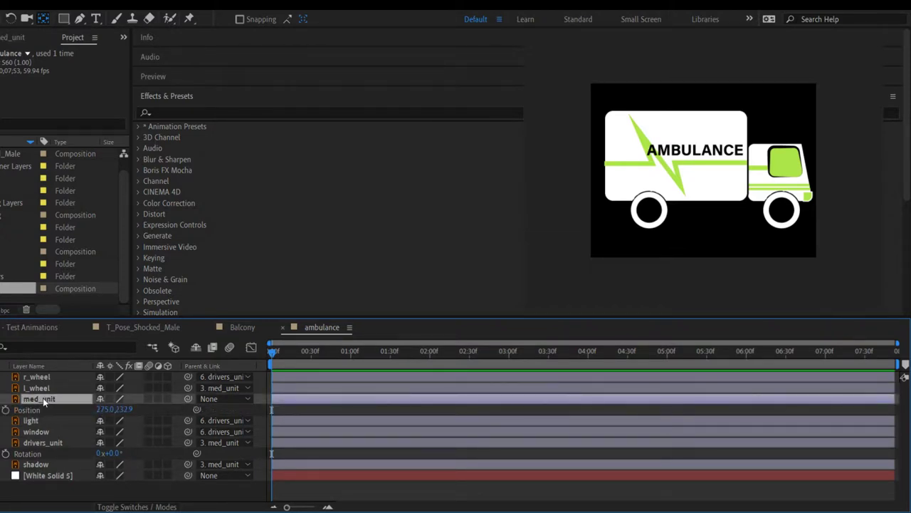
{"action": "key", "text": "shift+r"}
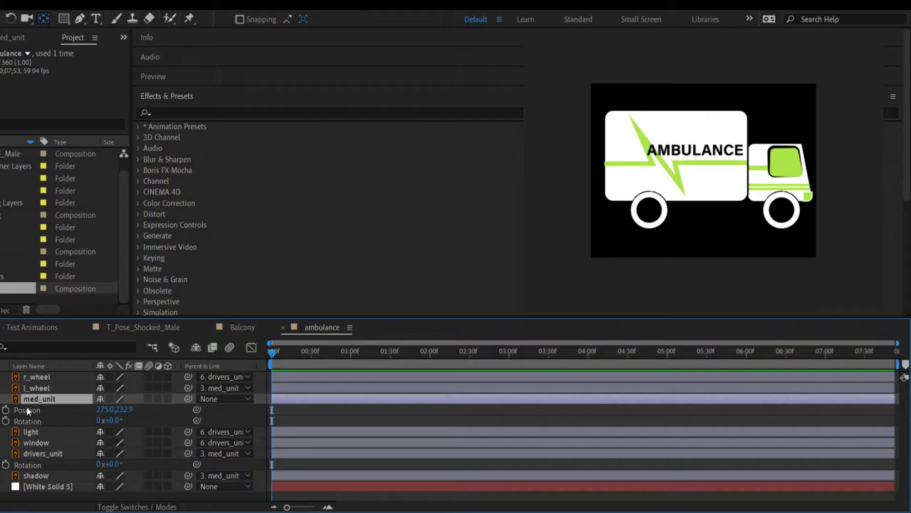
{"action": "key", "text": "a"}
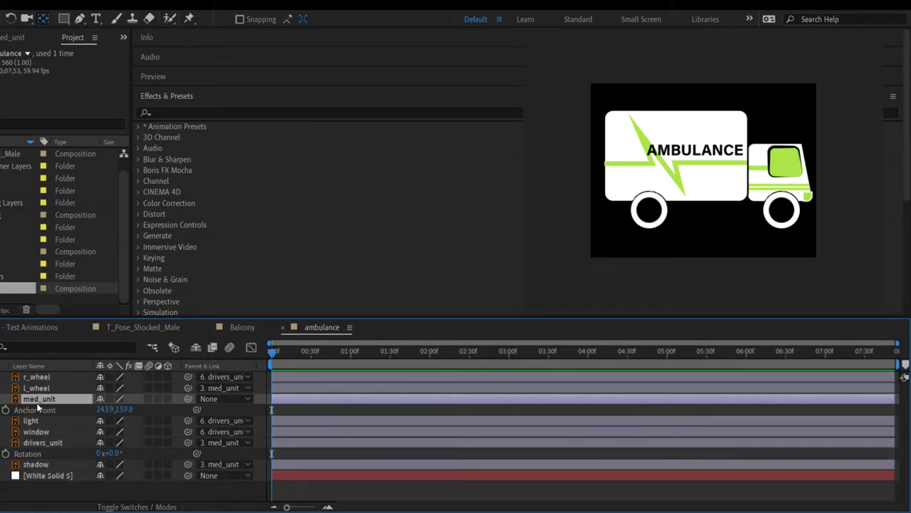
{"action": "key", "text": "shift+r"}
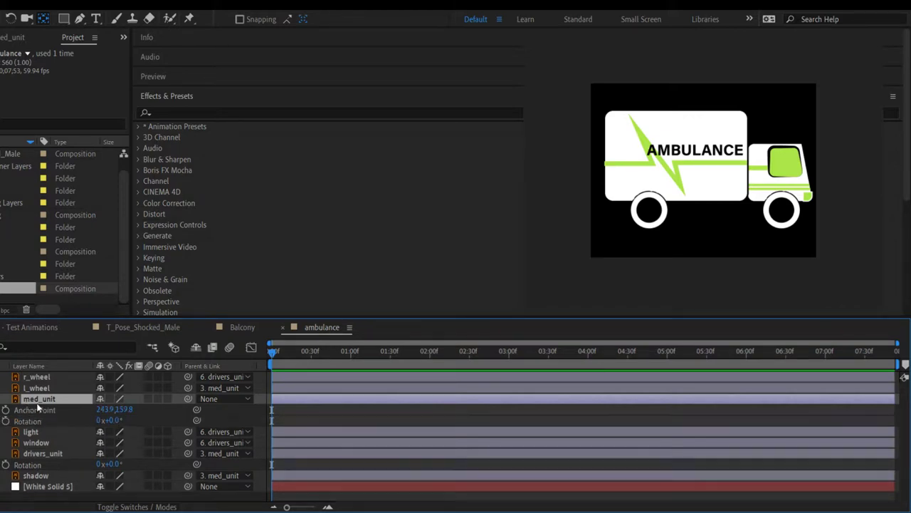
{"action": "left_click_drag", "start_coordinate": [123, 410], "coordinate": [129, 411]}
{"action": "left_click", "coordinate": [122, 410]}
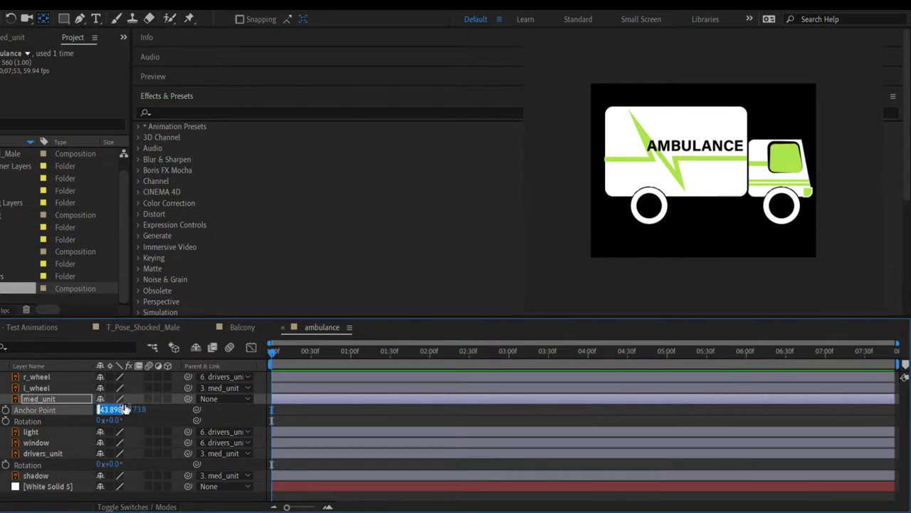
{"action": "left_click", "coordinate": [136, 416]}
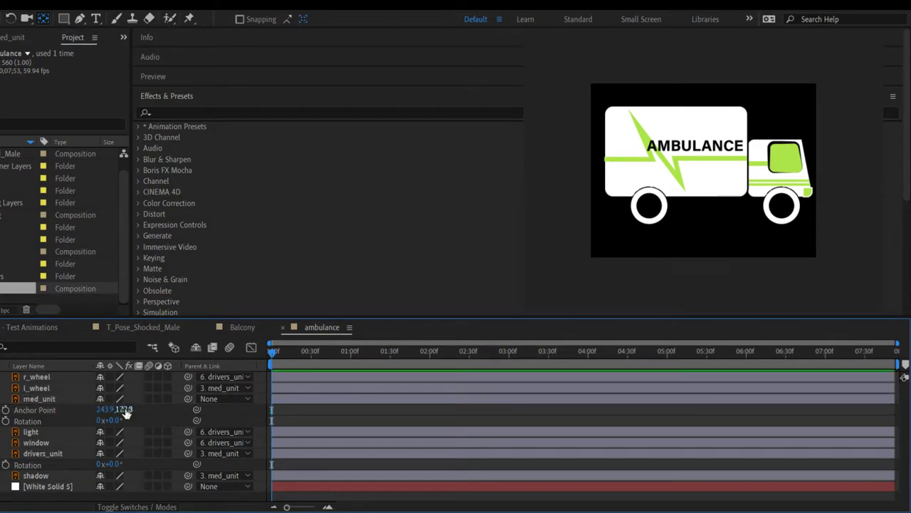
{"action": "left_click_drag", "start_coordinate": [131, 410], "coordinate": [120, 409]}
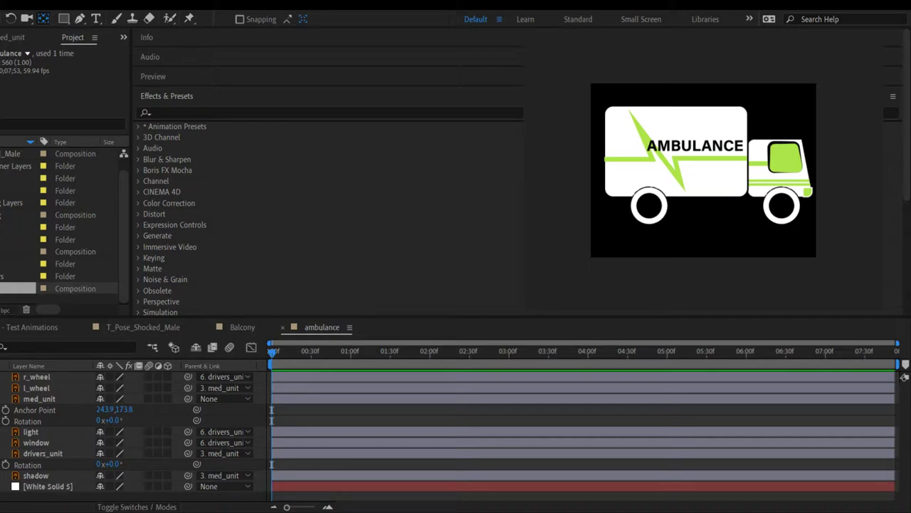
{"action": "left_click", "coordinate": [378, 450]}
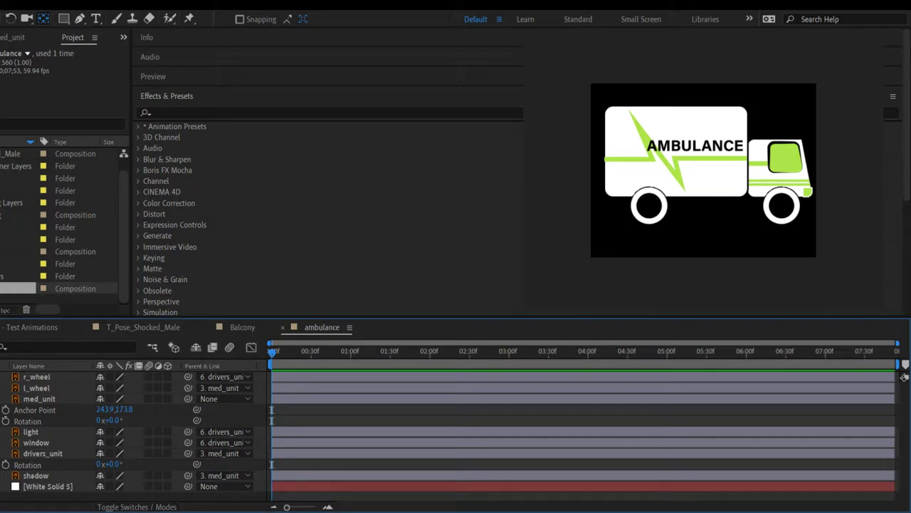
Step: Key med_unit's Anchor Point at the start and at 01:15f, then return near 00:15f
{"action": "left_click", "coordinate": [5, 410]}
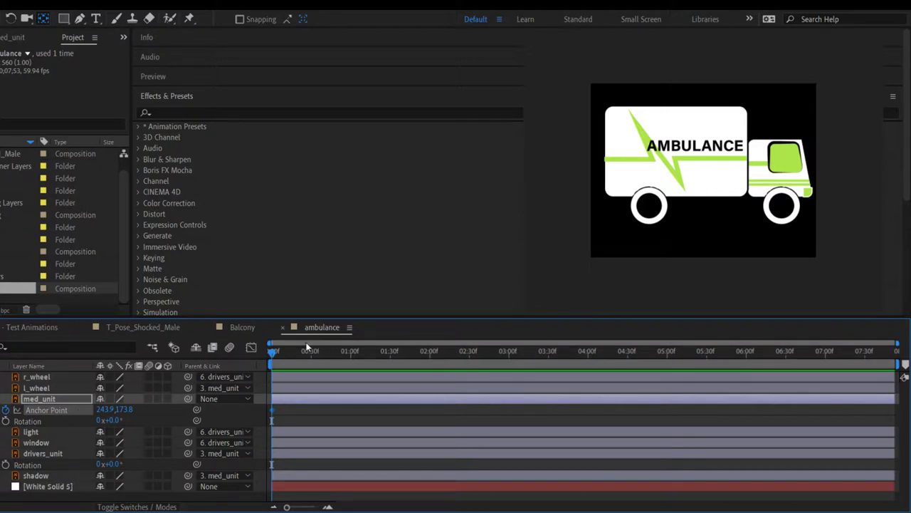
{"action": "left_click_drag", "start_coordinate": [276, 349], "coordinate": [393, 353]}
{"action": "key", "text": "alt+shift+a"}
{"action": "left_click_drag", "start_coordinate": [393, 351], "coordinate": [297, 365]}
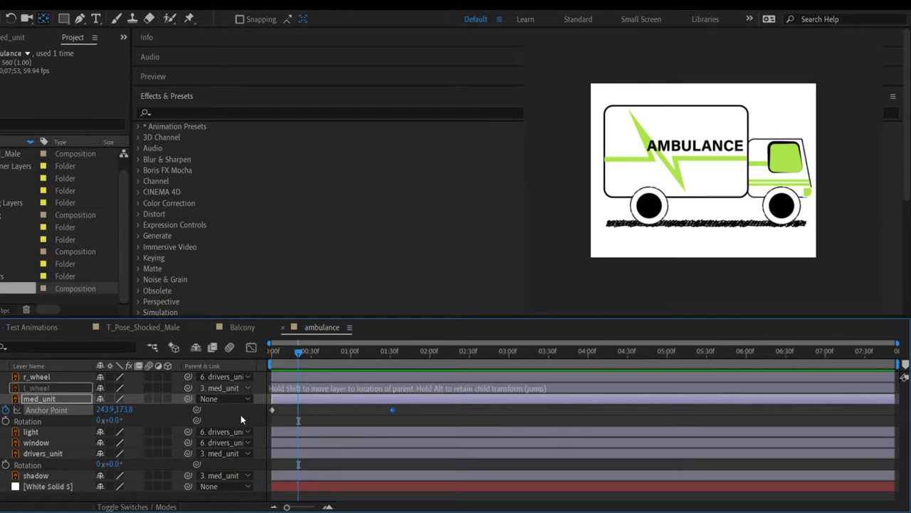
Step: Set the l_wheel layer's parent to None
{"action": "left_click_drag", "start_coordinate": [241, 419], "coordinate": [241, 388]}
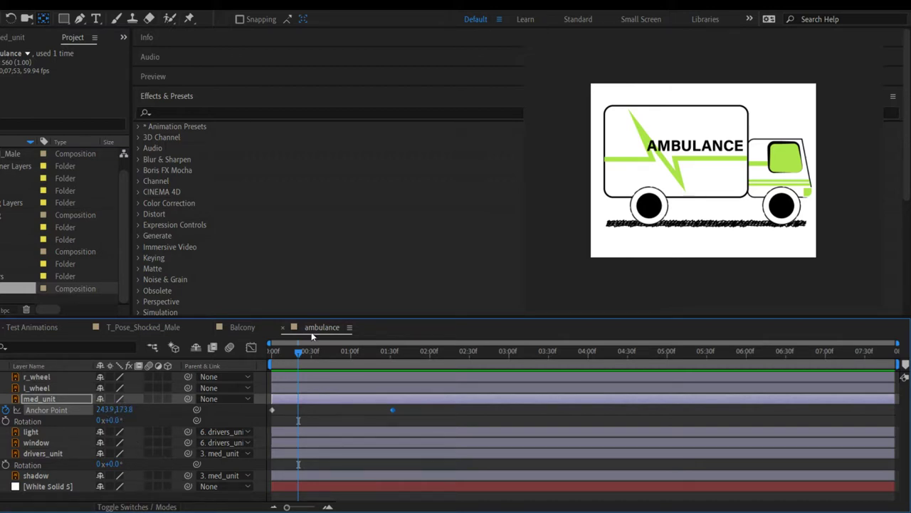
Step: Try a higher anchor keyframe, undo it, and unparent the shadow layer from med_unit
{"action": "left_click_drag", "start_coordinate": [301, 352], "coordinate": [305, 352]}
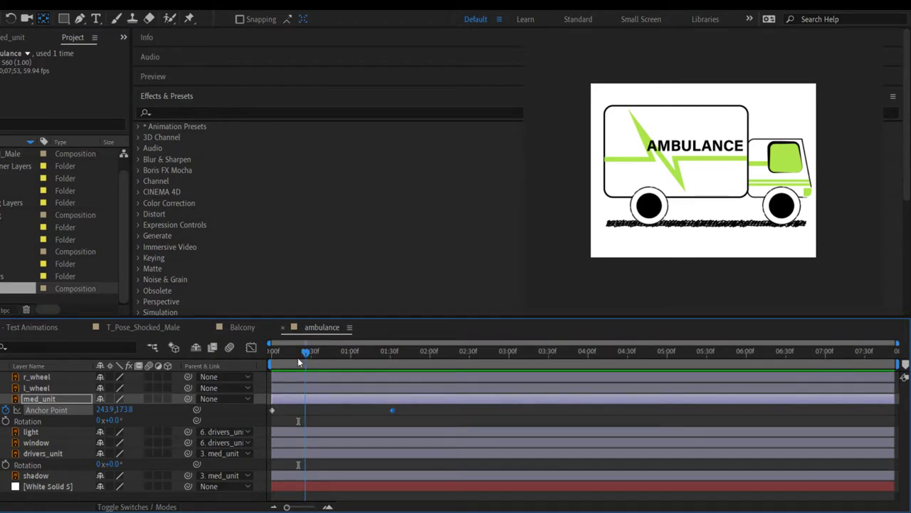
{"action": "left_click_drag", "start_coordinate": [124, 409], "coordinate": [144, 410]}
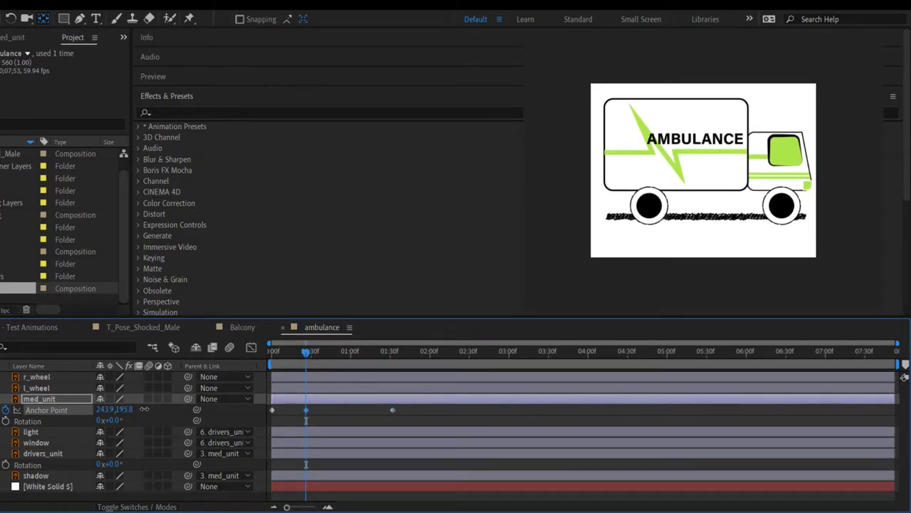
{"action": "key", "text": "ctrl+z"}
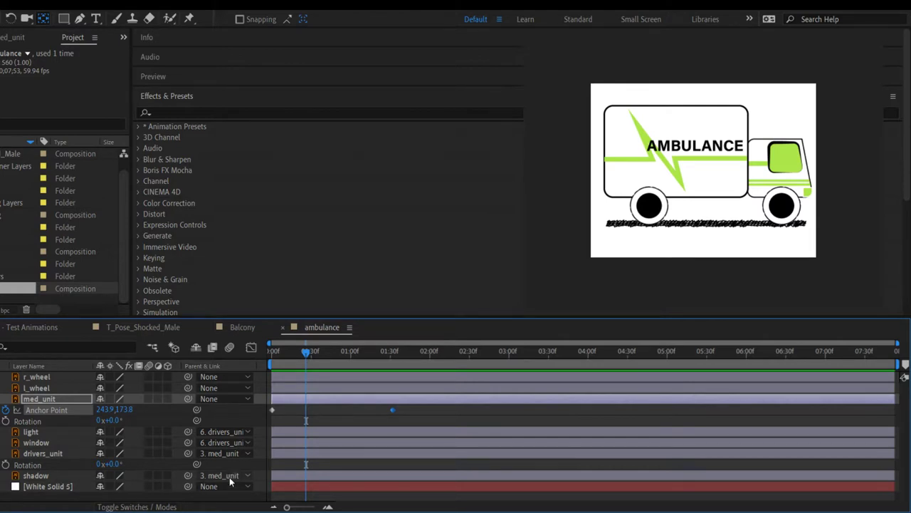
{"action": "left_click_drag", "start_coordinate": [188, 475], "coordinate": [221, 362]}
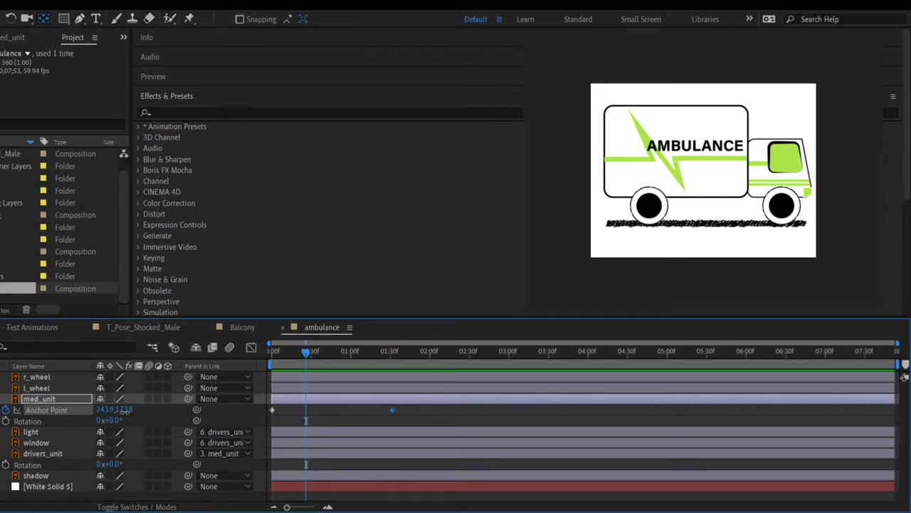
Step: Key further anchor-point bounce values up to about 00:45f and move the last keyframe earlier
{"action": "left_click_drag", "start_coordinate": [122, 410], "coordinate": [110, 430]}
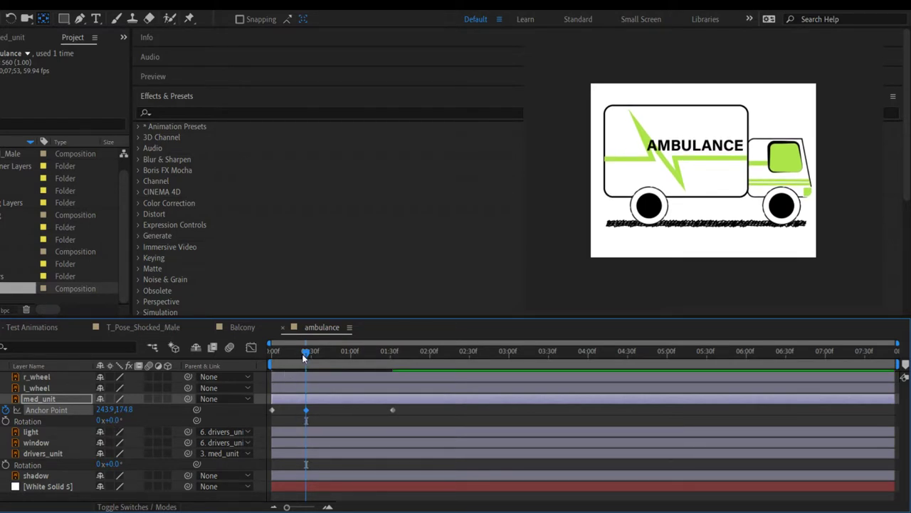
{"action": "left_click_drag", "start_coordinate": [307, 353], "coordinate": [365, 363]}
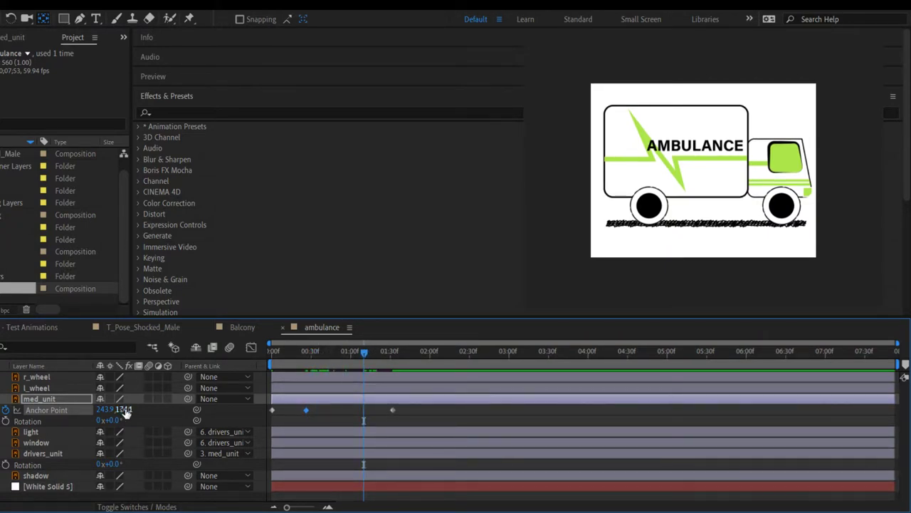
{"action": "left_click_drag", "start_coordinate": [121, 410], "coordinate": [85, 436]}
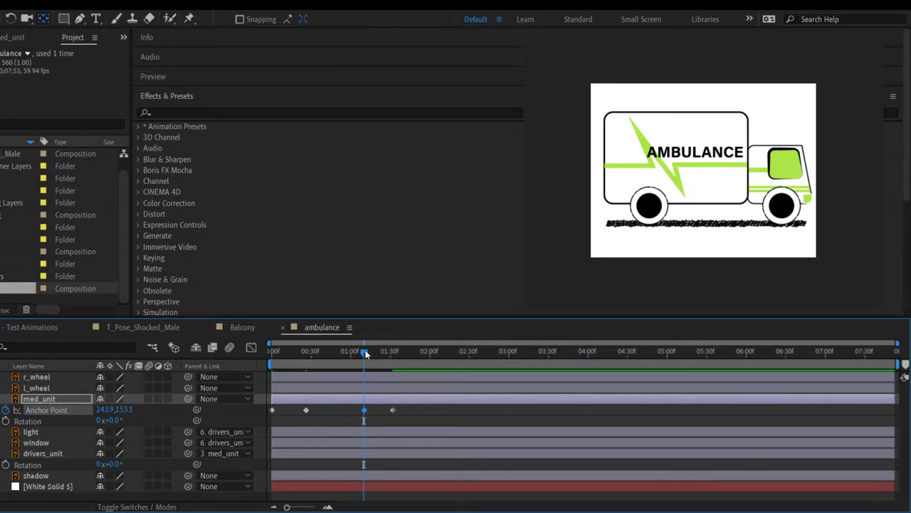
{"action": "left_click_drag", "start_coordinate": [365, 350], "coordinate": [271, 356]}
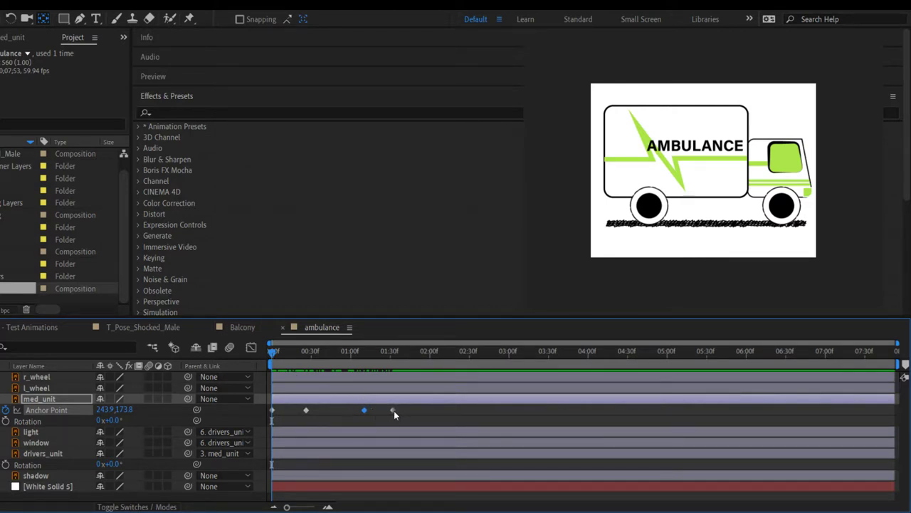
{"action": "mouse_move", "coordinate": [394, 410]}
{"action": "left_mouse_down"}
{"action": "mouse_move", "coordinate": [351, 414]}
{"action": "mouse_move", "coordinate": [390, 416]}
{"action": "left_mouse_up"}
{"action": "left_click", "coordinate": [407, 418]}
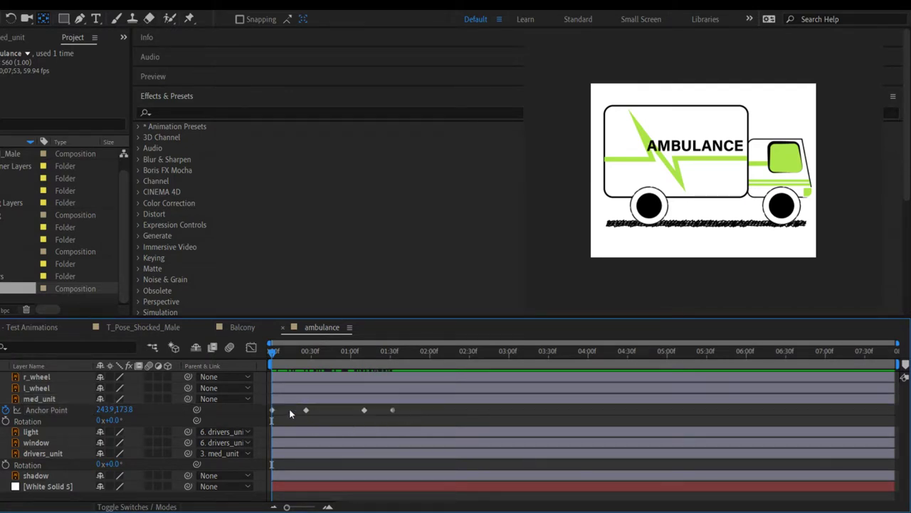
Step: Bunch med_unit's four Anchor Point keyframes near the start, with the work area ending at 01:00f
{"action": "mouse_move", "coordinate": [269, 407]}
{"action": "left_mouse_down"}
{"action": "mouse_move", "coordinate": [407, 424]}
{"action": "mouse_move", "coordinate": [387, 413]}
{"action": "mouse_move", "coordinate": [282, 417]}
{"action": "left_mouse_up"}
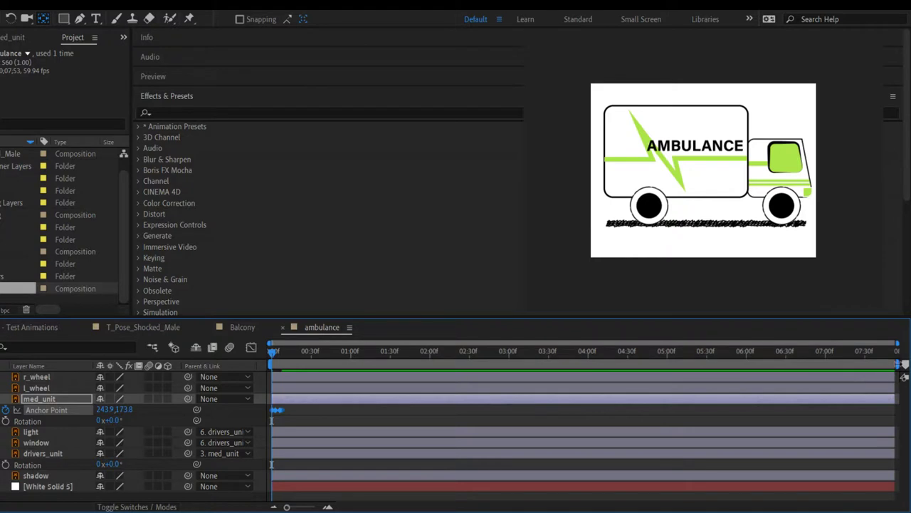
{"action": "left_click_drag", "start_coordinate": [897, 363], "coordinate": [289, 352]}
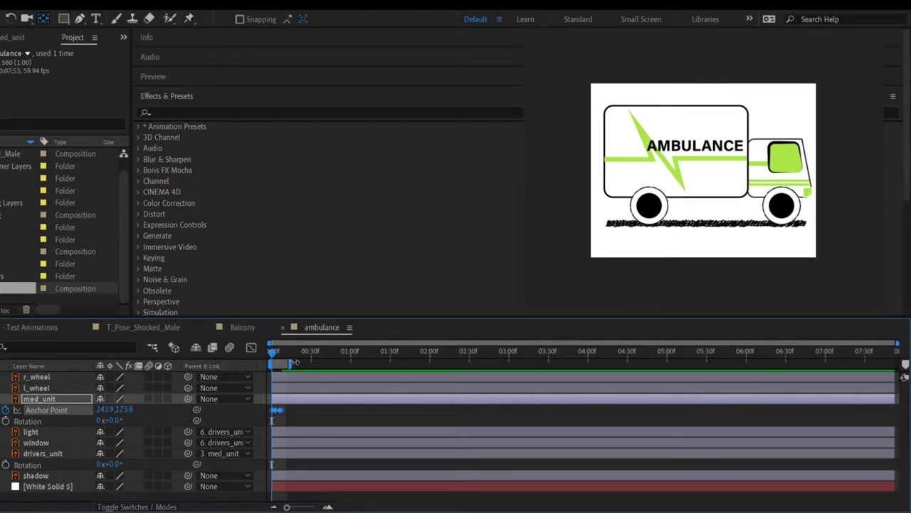
{"action": "left_click_drag", "start_coordinate": [293, 363], "coordinate": [351, 362]}
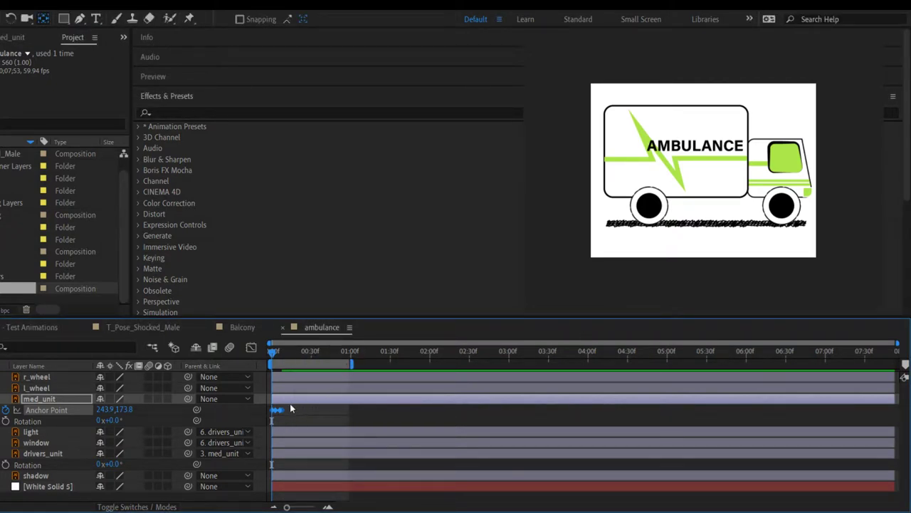
{"action": "left_click_drag", "start_coordinate": [290, 409], "coordinate": [299, 408]}
Step: Preview the bounce, then trim the work area closer around it and preview again
{"action": "key", "text": "space"}
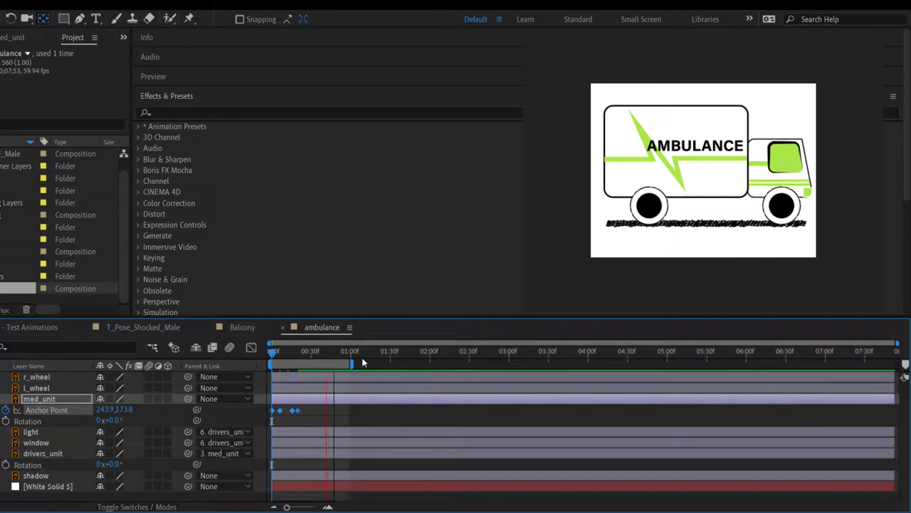
{"action": "key", "text": "space"}
{"action": "left_click_drag", "start_coordinate": [346, 364], "coordinate": [305, 364]}
{"action": "key", "text": "space"}
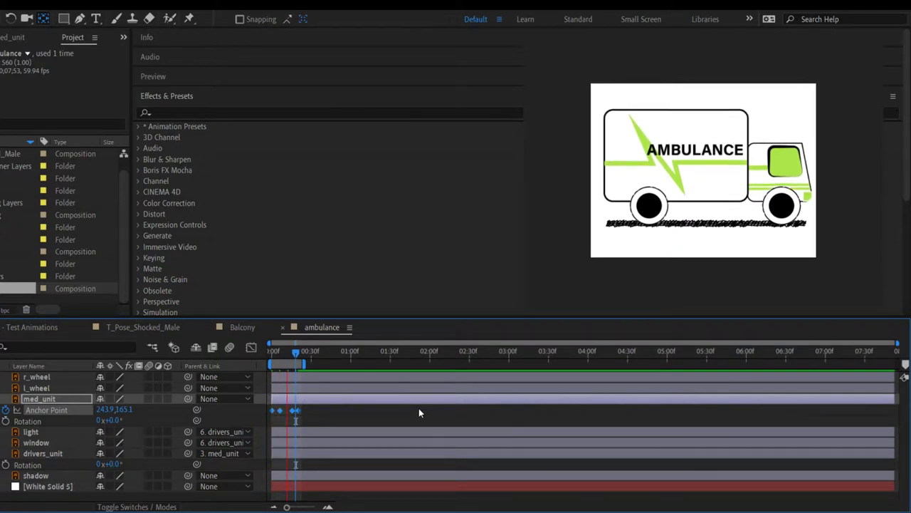
Step: Easy-ease med_unit's bounce keyframes, nudge the second one earlier, and pull the work area end in
{"action": "key", "text": "space"}
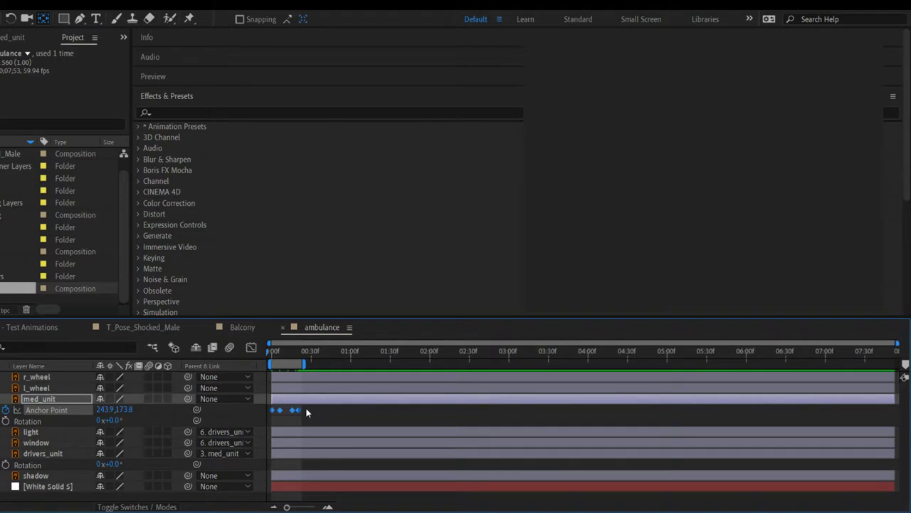
{"action": "key", "text": "k"}
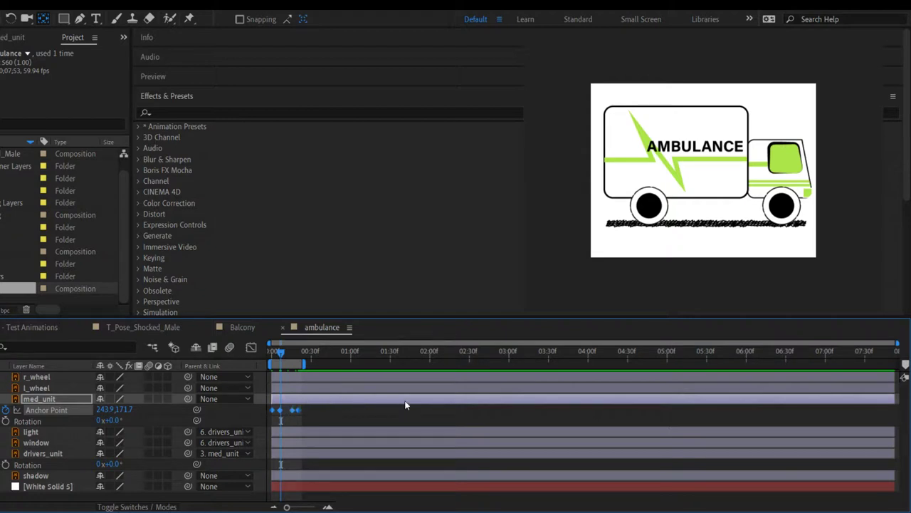
{"action": "key", "text": "F9"}
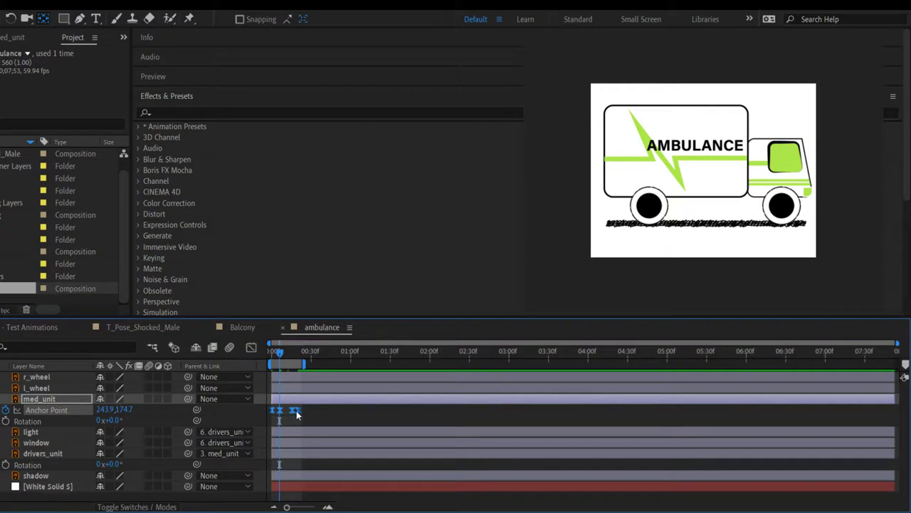
{"action": "left_click_drag", "start_coordinate": [295, 411], "coordinate": [287, 413]}
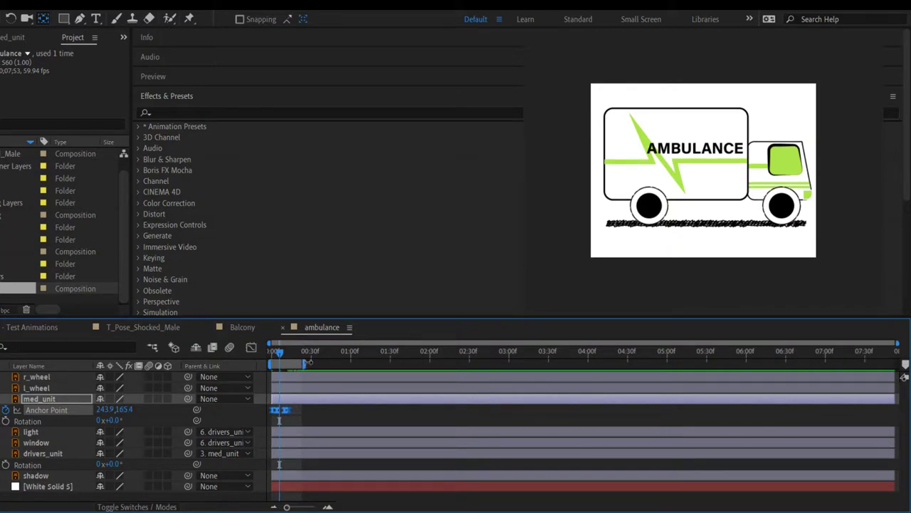
{"action": "left_click_drag", "start_coordinate": [303, 364], "coordinate": [294, 364]}
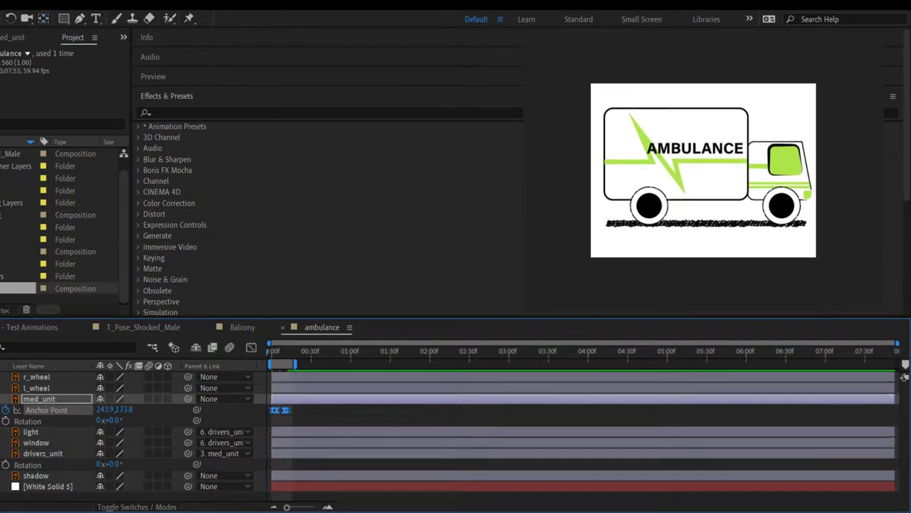
Step: Extend the work area to about 01:12f and snap the second Anchor Point keyframe to an early frame
{"action": "key", "text": "space"}
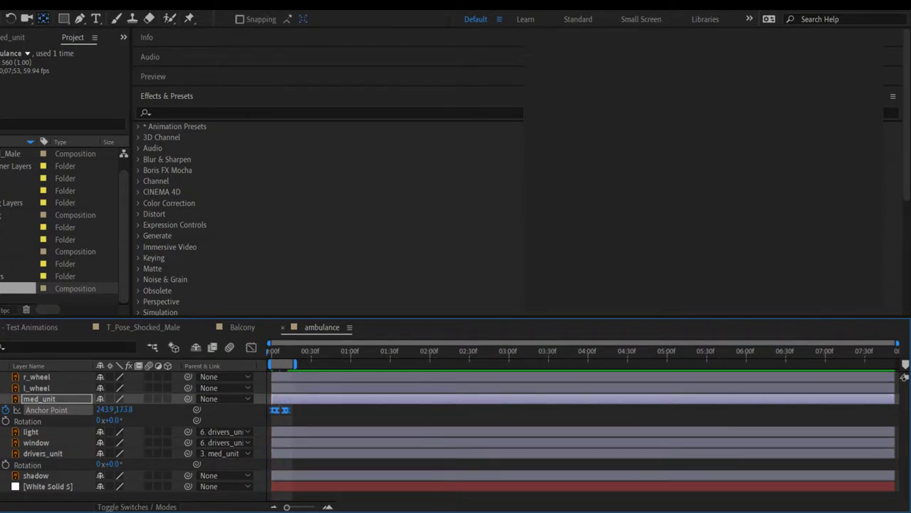
{"action": "left_click", "coordinate": [286, 354]}
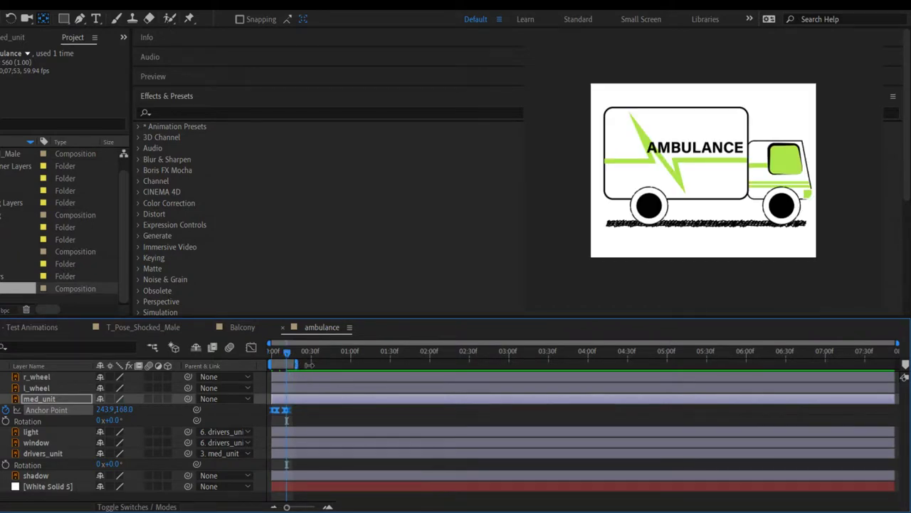
{"action": "left_click_drag", "start_coordinate": [309, 365], "coordinate": [371, 364]}
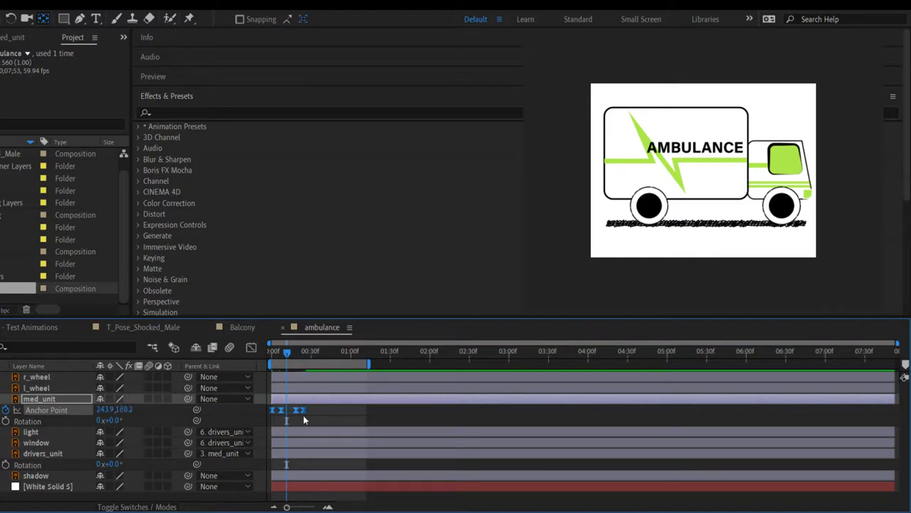
{"action": "left_click_drag", "start_coordinate": [297, 410], "coordinate": [286, 410]}
Step: Zoom the timeline to single frames and compare the body poses at 03f and 09f
{"action": "left_click_drag", "start_coordinate": [287, 507], "coordinate": [314, 507]}
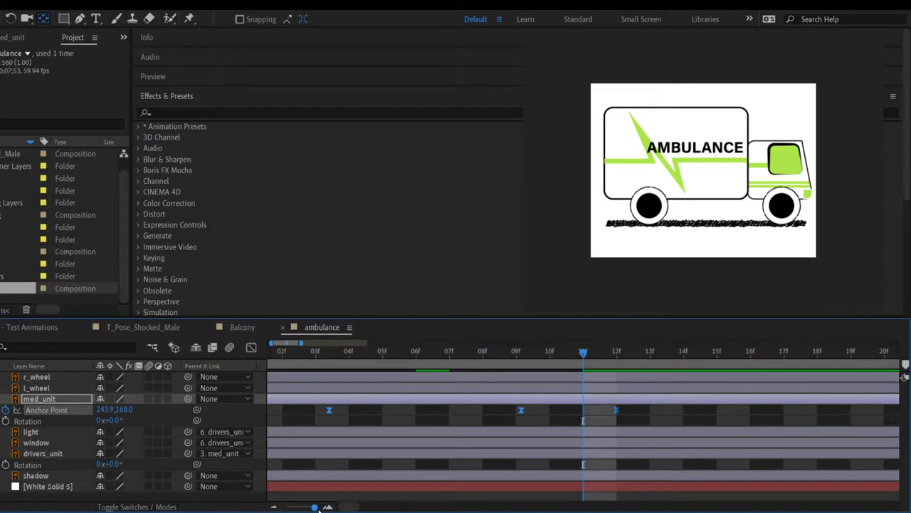
{"action": "left_click_drag", "start_coordinate": [315, 507], "coordinate": [286, 507]}
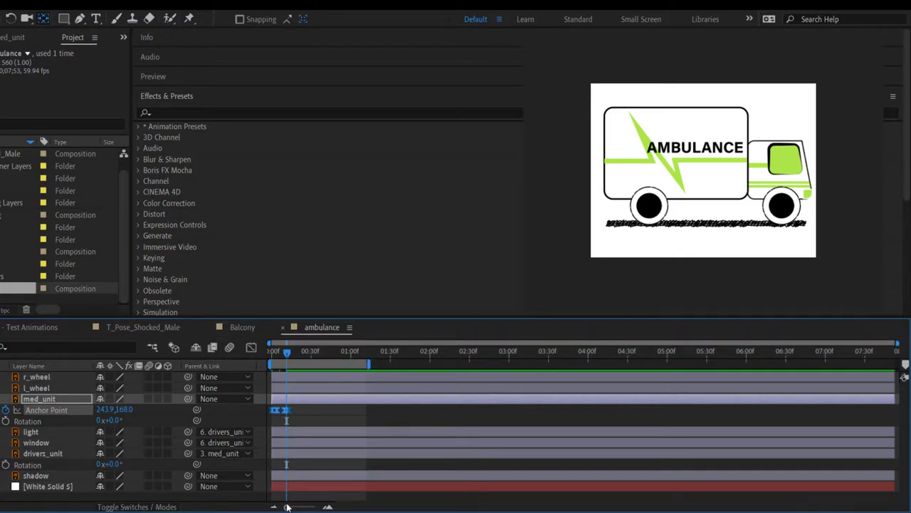
{"action": "left_click_drag", "start_coordinate": [287, 507], "coordinate": [314, 507]}
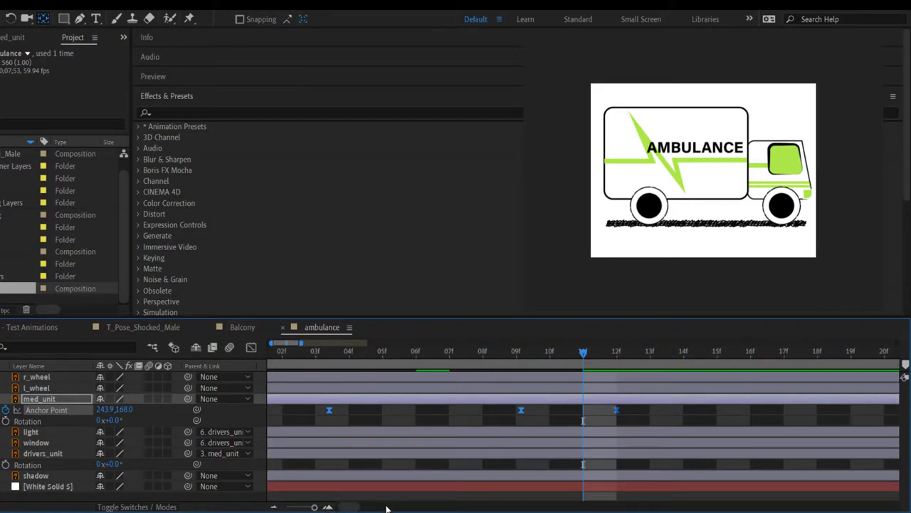
{"action": "scroll", "coordinate": [356, 507], "scroll_direction": "left", "scroll_amount": 2}
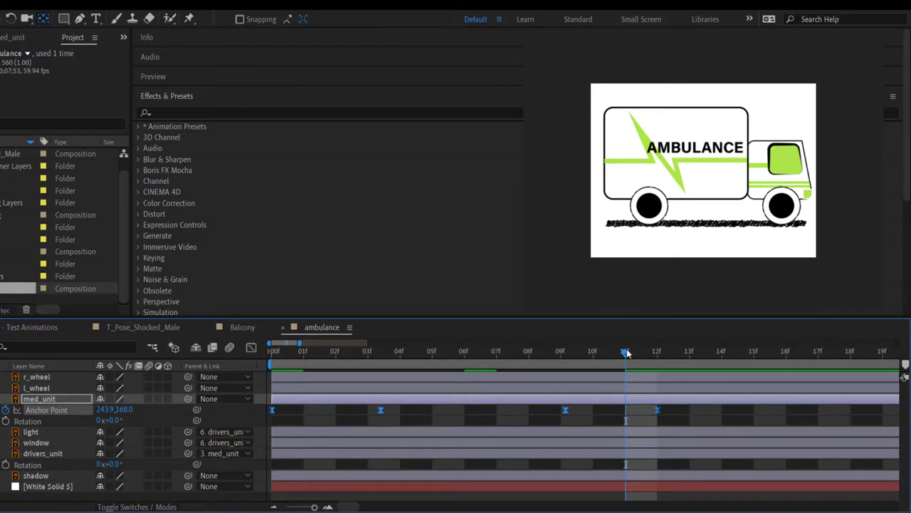
{"action": "left_click_drag", "start_coordinate": [626, 352], "coordinate": [366, 382]}
{"action": "left_click_drag", "start_coordinate": [272, 352], "coordinate": [561, 370]}
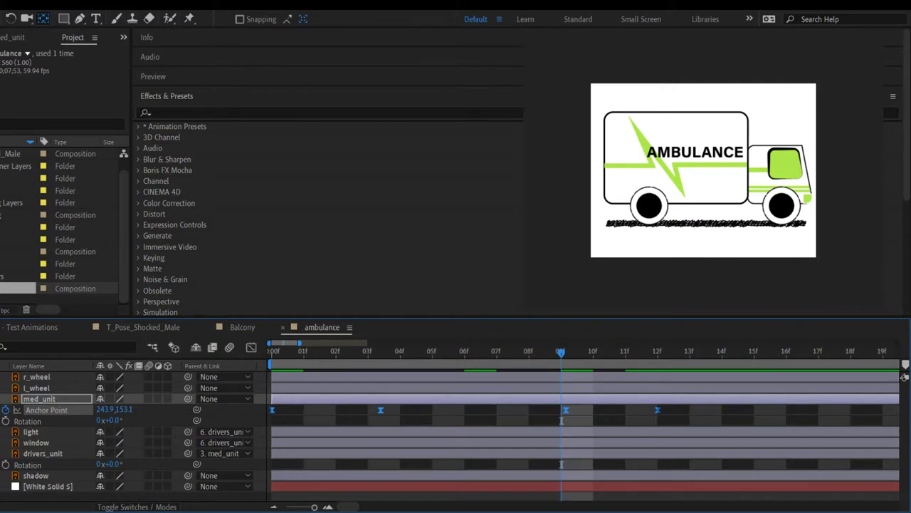
{"action": "left_click", "coordinate": [368, 351]}
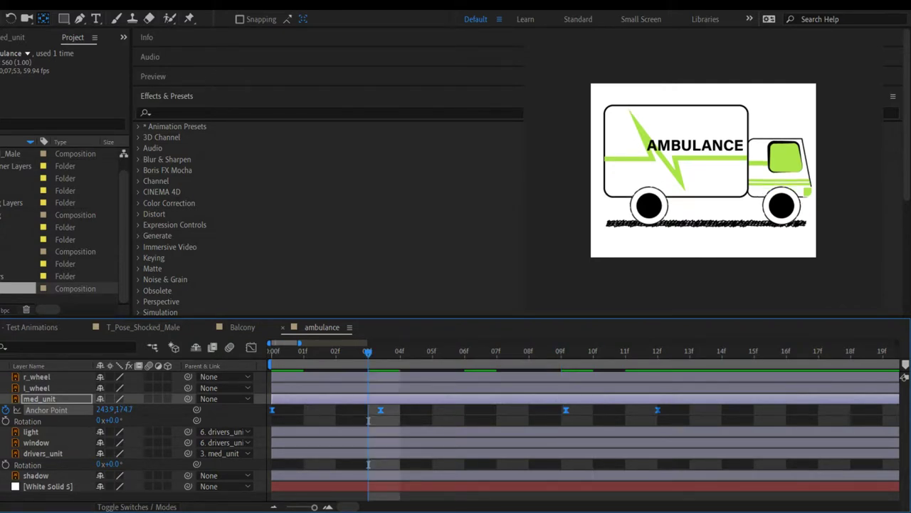
{"action": "left_click", "coordinate": [561, 351]}
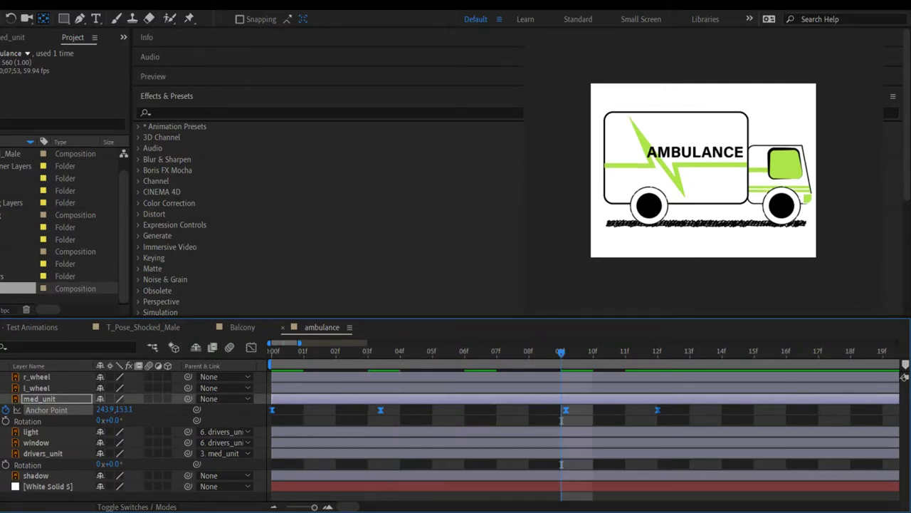
{"action": "left_click", "coordinate": [368, 351]}
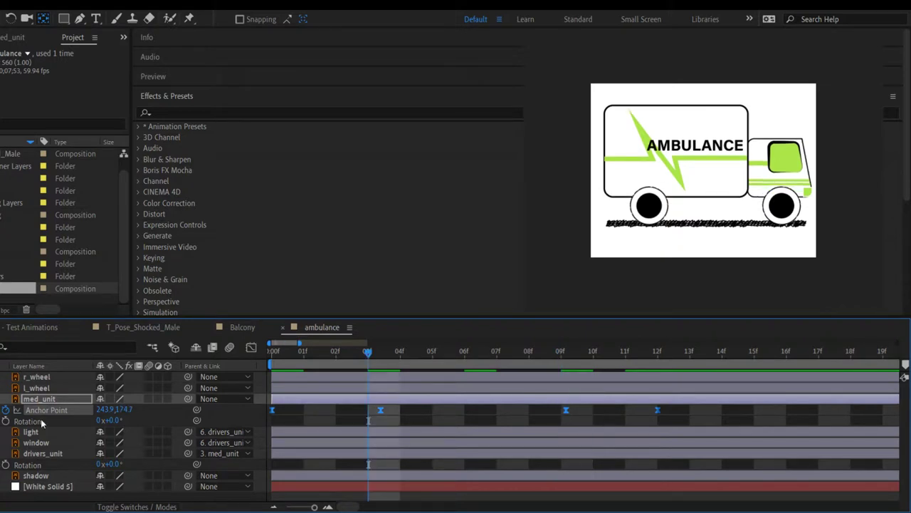
Step: Lower the frame-3 Anchor Point Y to 163.7, then review the keyframes across the comp
{"action": "left_click_drag", "start_coordinate": [121, 409], "coordinate": [114, 410]}
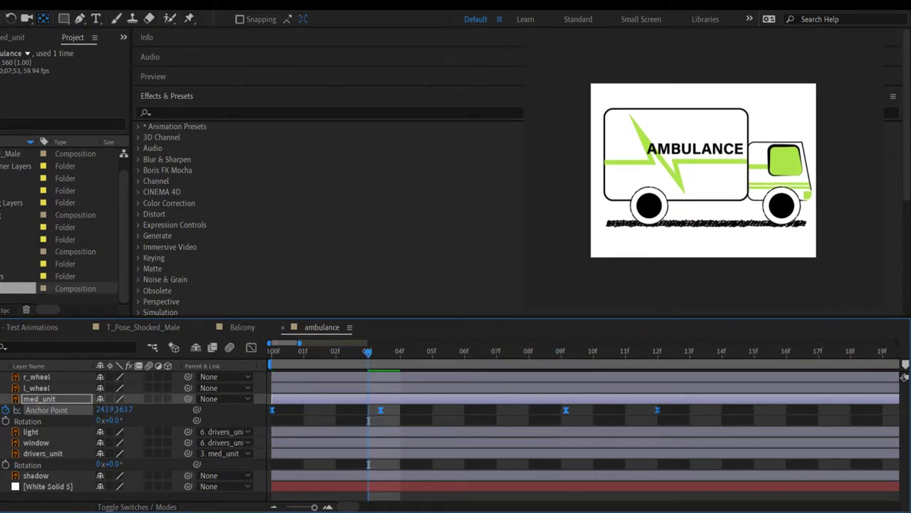
{"action": "key", "text": "k"}
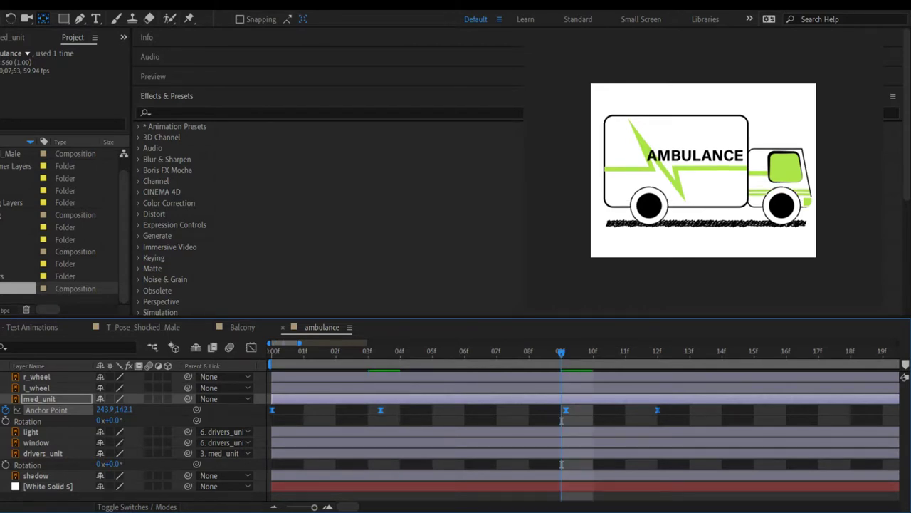
{"action": "key", "text": "Home"}
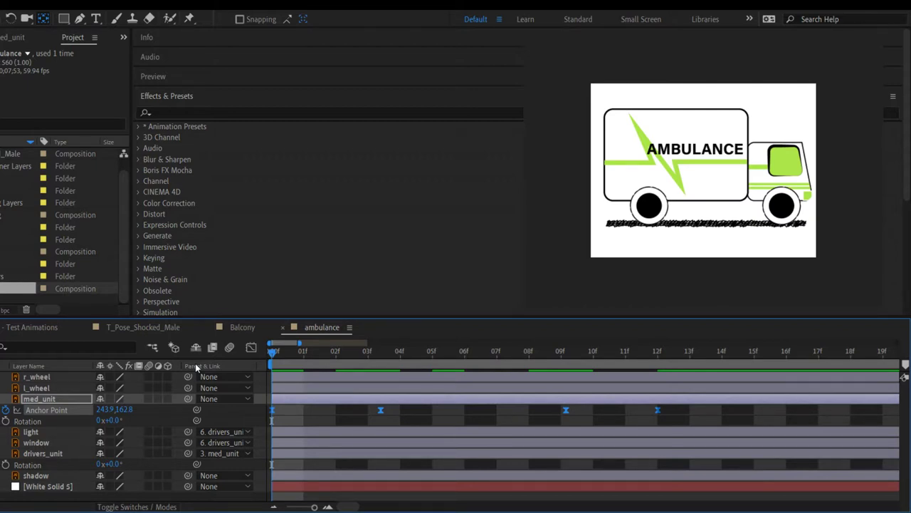
{"action": "key", "text": "End"}
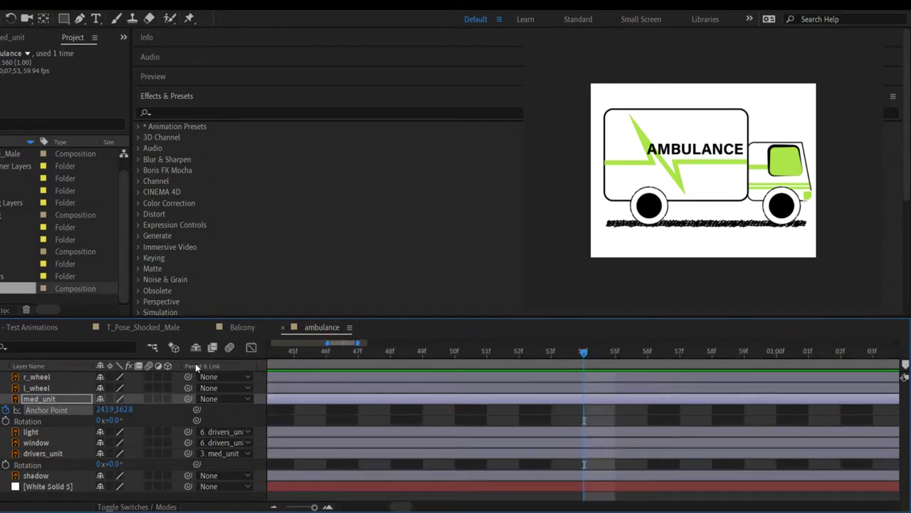
{"action": "key", "text": "minus"}
{"action": "key", "text": "minus"}
{"action": "key", "text": "minus"}
{"action": "key", "text": "minus"}
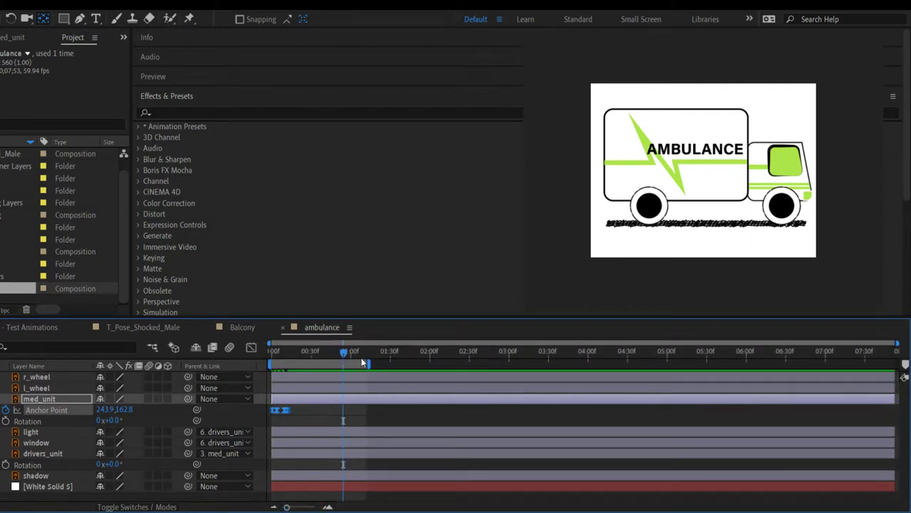
Step: Trim the work area to roughly 20 frames and play a looping preview from the start
{"action": "left_click_drag", "start_coordinate": [368, 364], "coordinate": [294, 378]}
{"action": "left_click_drag", "start_coordinate": [345, 354], "coordinate": [254, 359]}
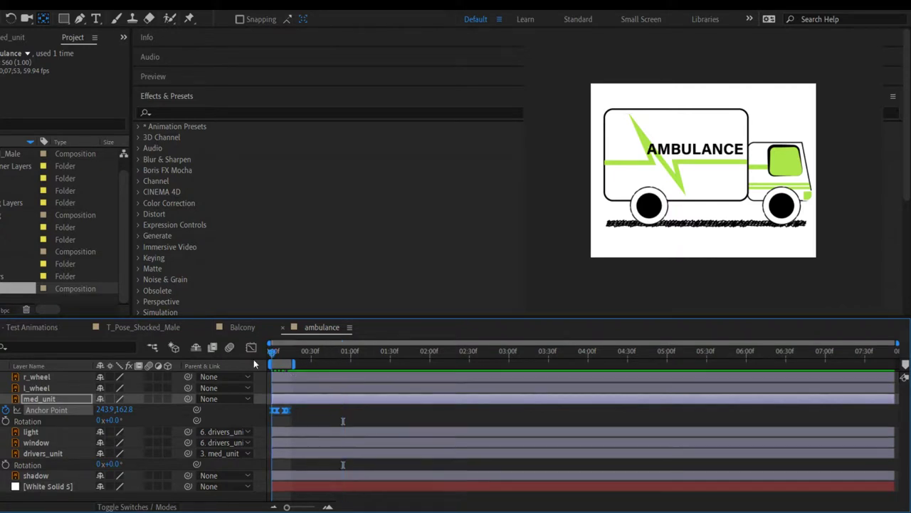
{"action": "key", "text": "space"}
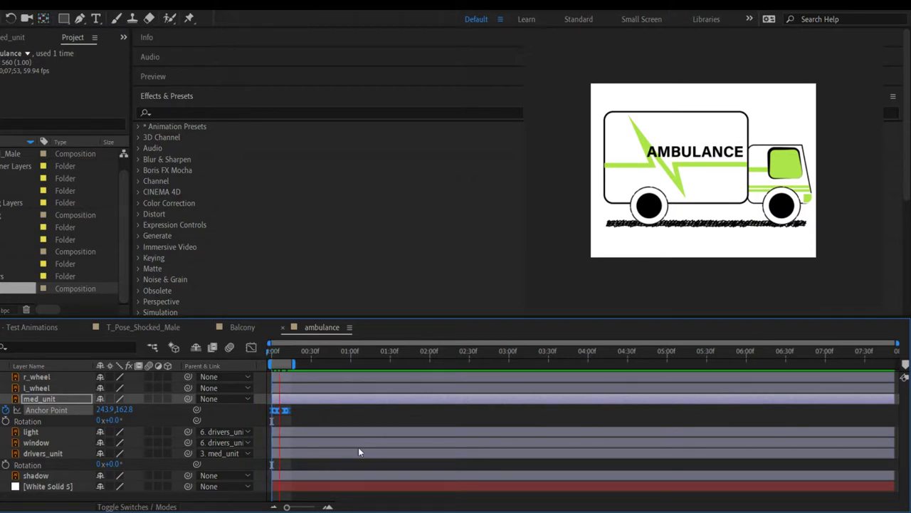
{"action": "left_click", "coordinate": [300, 367]}
Step: Widen the work area to one second and return near the start of the comp
{"action": "left_click_drag", "start_coordinate": [296, 363], "coordinate": [351, 364]}
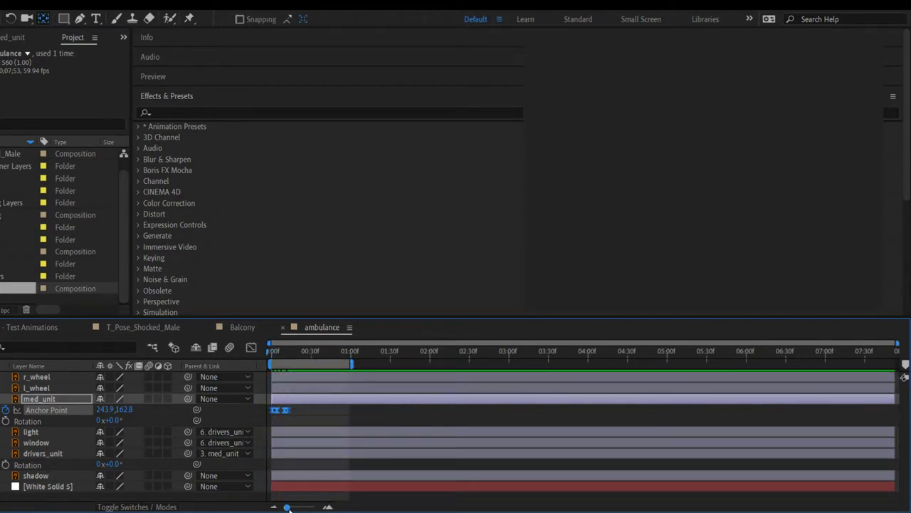
{"action": "left_click_drag", "start_coordinate": [288, 508], "coordinate": [308, 507]}
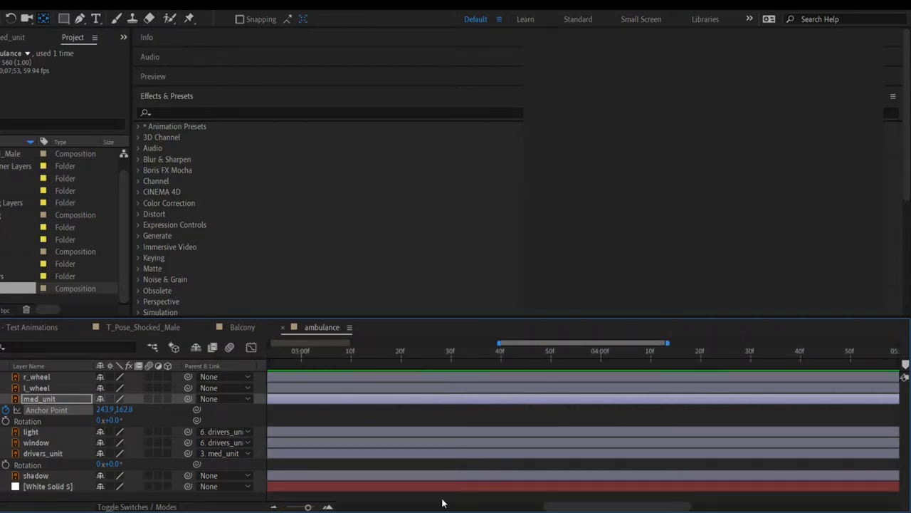
{"action": "left_click_drag", "start_coordinate": [584, 508], "coordinate": [294, 505]}
{"action": "left_click", "coordinate": [287, 352]}
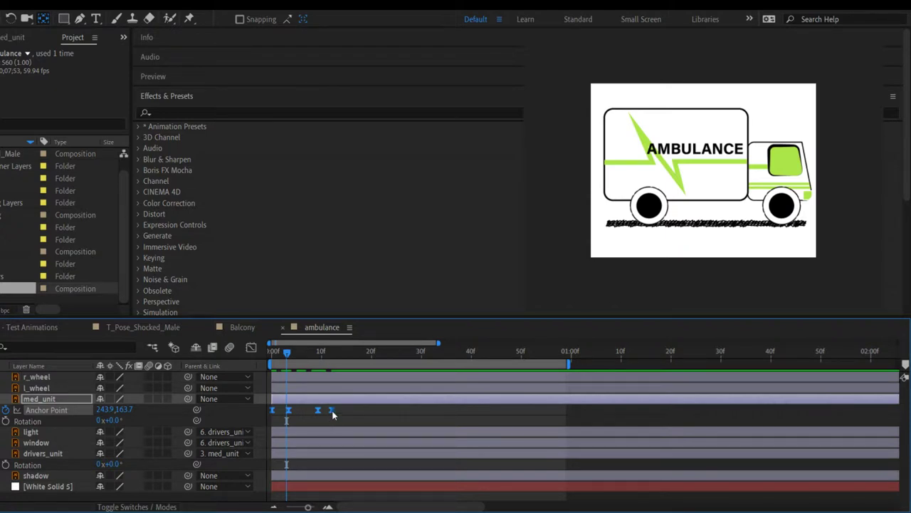
Step: Spread med_unit's body keyframes further apart and key a nudged Anchor Point Y nearby
{"action": "left_click_drag", "start_coordinate": [333, 411], "coordinate": [422, 411]}
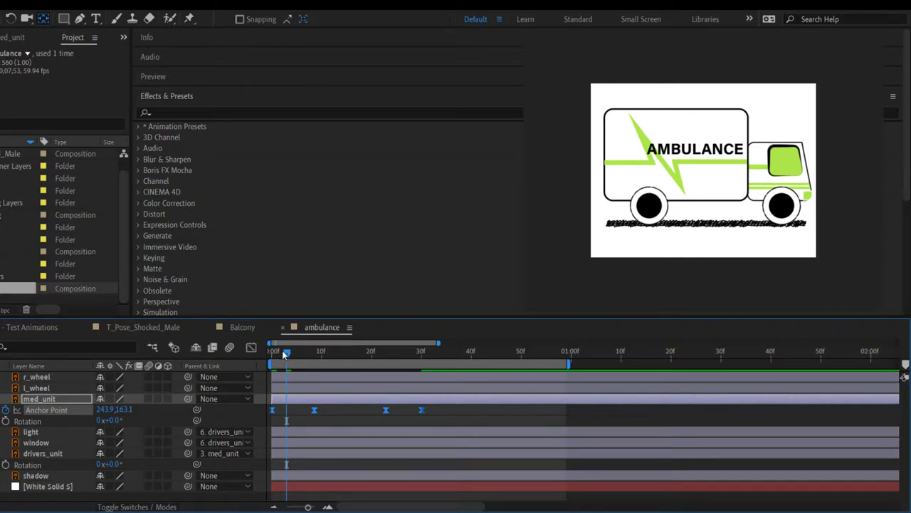
{"action": "left_click_drag", "start_coordinate": [287, 352], "coordinate": [284, 354]}
{"action": "left_click", "coordinate": [107, 410]}
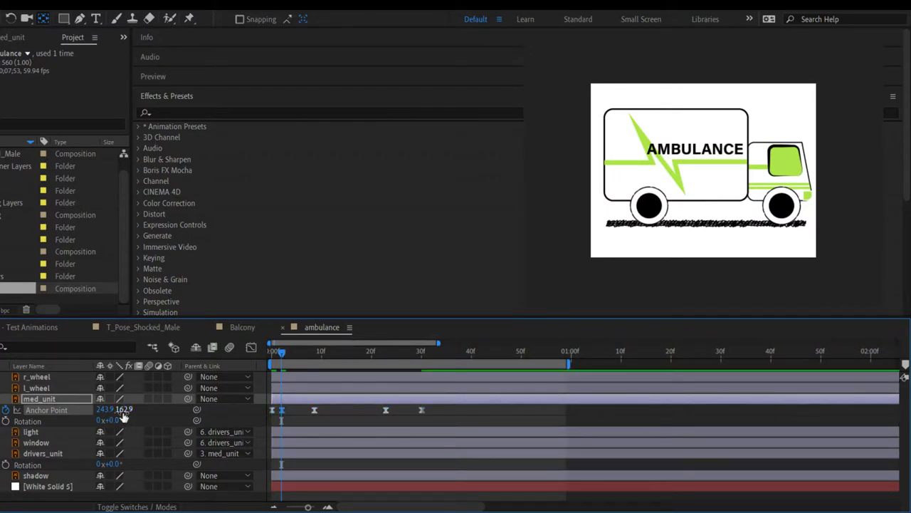
{"action": "left_click_drag", "start_coordinate": [122, 411], "coordinate": [131, 408]}
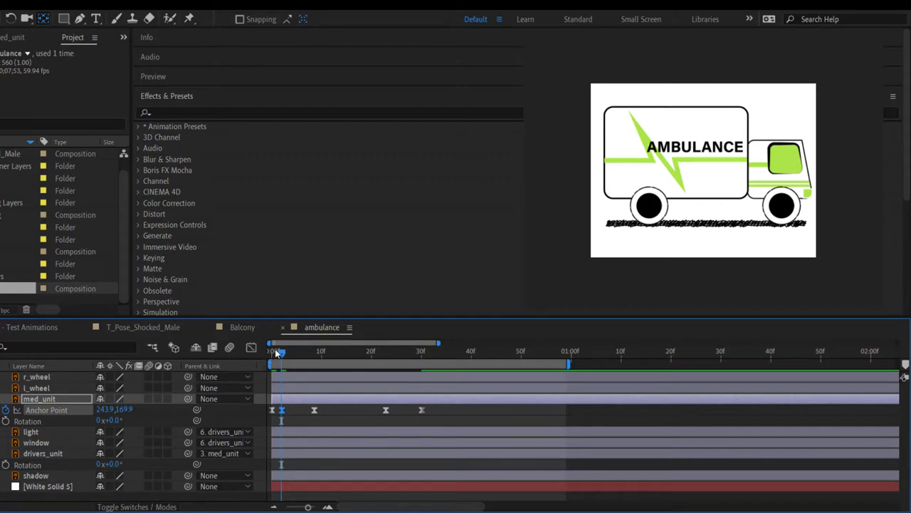
Step: Enter 18 for the Anchor Point Y around frame 7 to key a second bounce pair
{"action": "left_click_drag", "start_coordinate": [282, 352], "coordinate": [307, 358]}
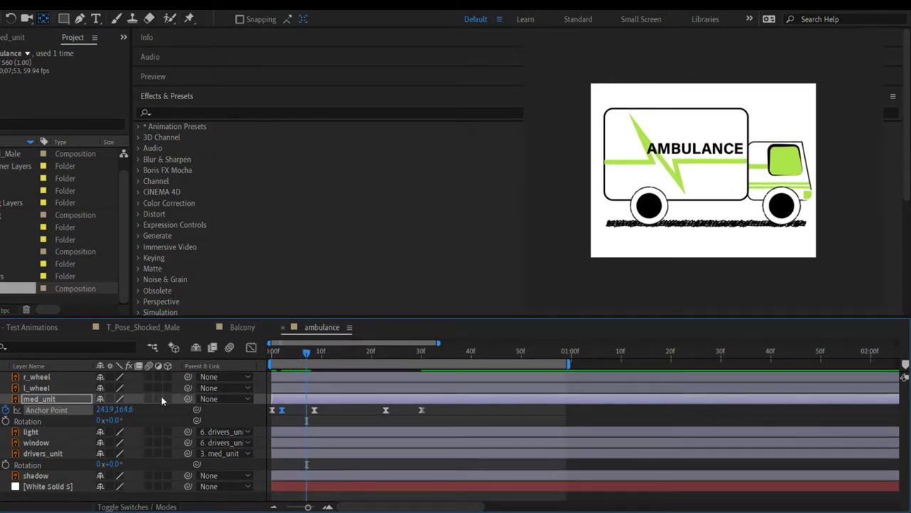
{"action": "left_click", "coordinate": [113, 408]}
{"action": "type", "text": "18"}
{"action": "key", "text": "Return"}
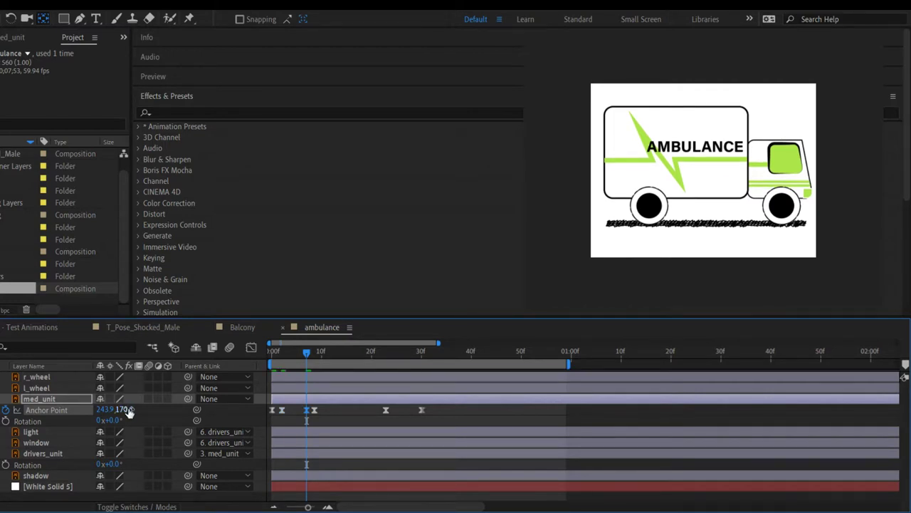
{"action": "left_click", "coordinate": [385, 411]}
{"action": "key", "text": "ctrl+z"}
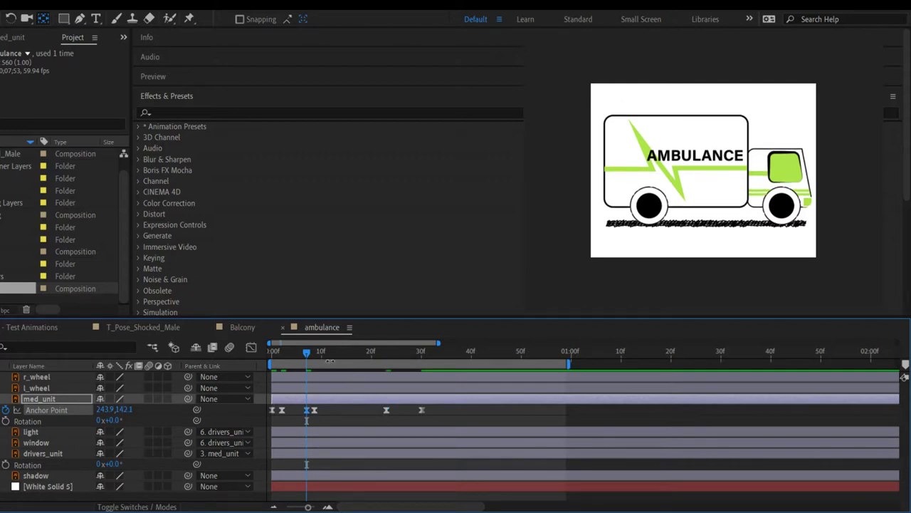
Step: Preview the ambulance bounce from the first frame
{"action": "left_click_drag", "start_coordinate": [308, 351], "coordinate": [246, 355]}
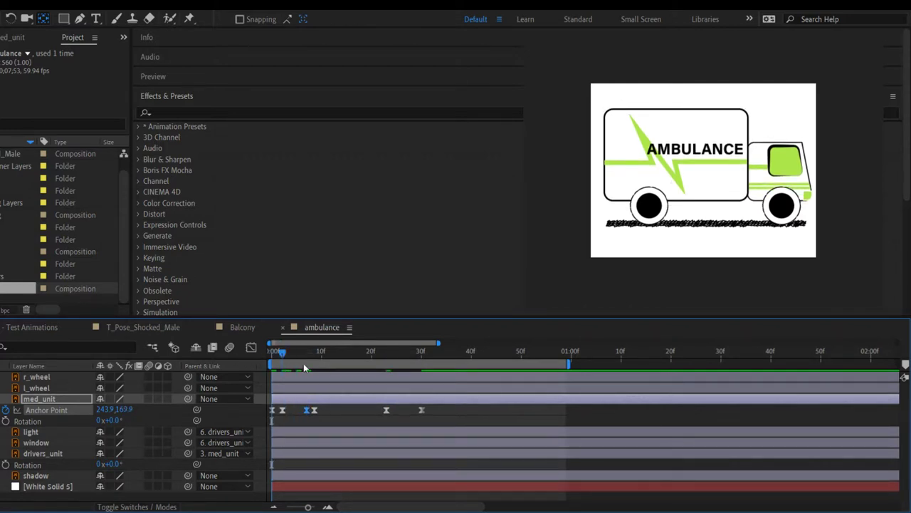
{"action": "left_click_drag", "start_coordinate": [421, 350], "coordinate": [271, 356]}
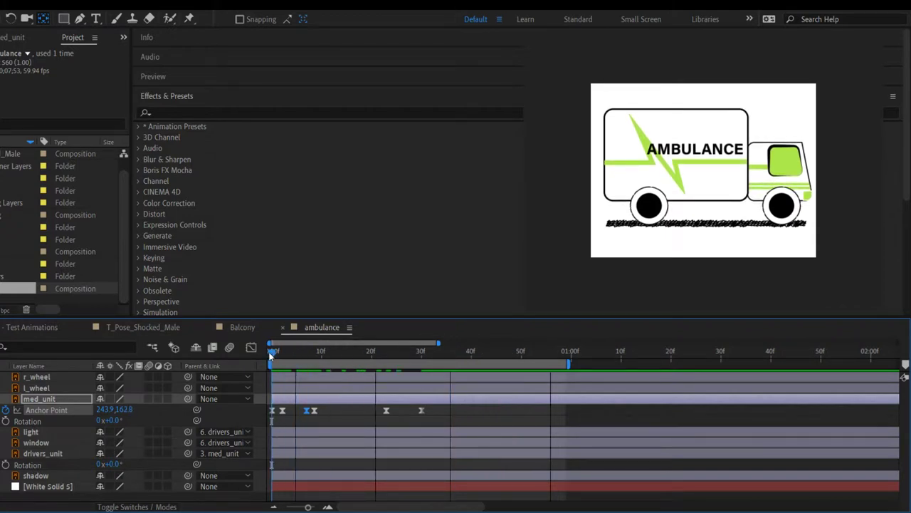
{"action": "key", "text": "space"}
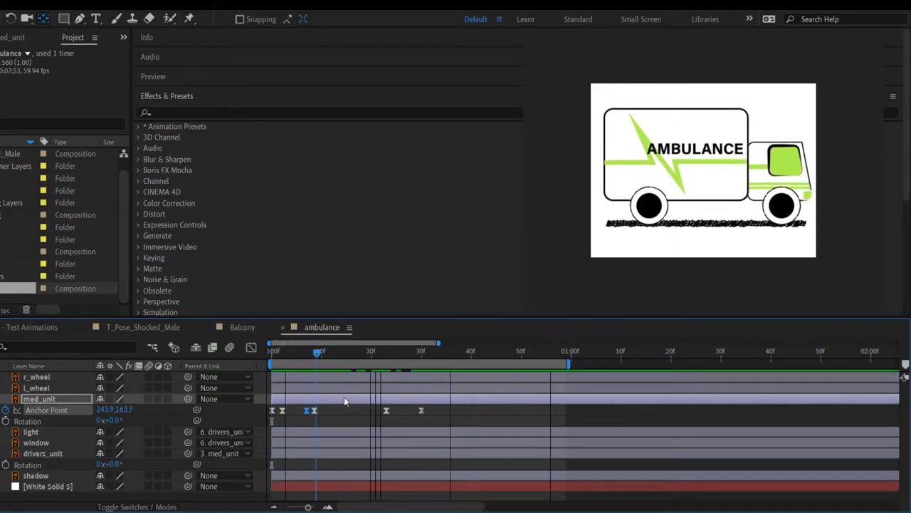
{"action": "key", "text": "space"}
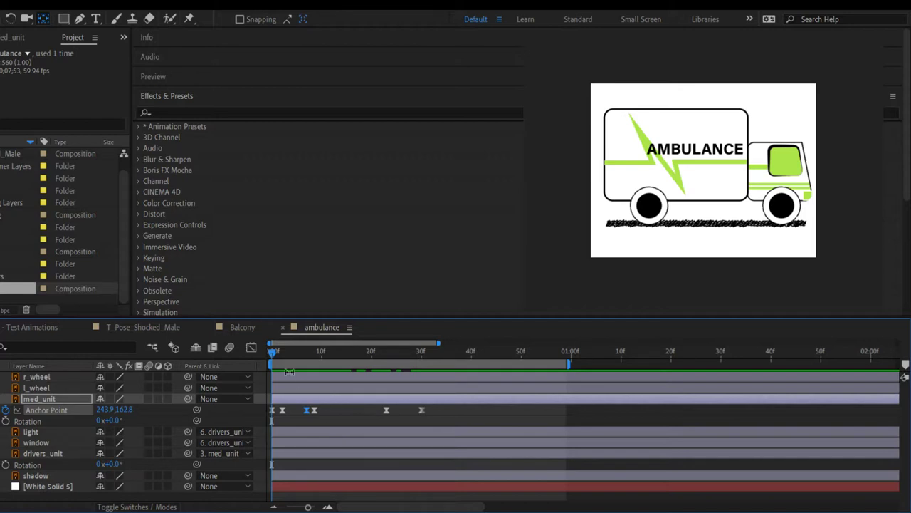
Step: Set the work area end to 30f and test moving the last Anchor Point keyframe earlier, then undo
{"action": "left_click_drag", "start_coordinate": [277, 356], "coordinate": [269, 380]}
{"action": "mouse_move", "coordinate": [568, 364]}
{"action": "left_mouse_down"}
{"action": "mouse_move", "coordinate": [405, 381]}
{"action": "mouse_move", "coordinate": [437, 379]}
{"action": "left_mouse_up"}
{"action": "left_click", "coordinate": [407, 355]}
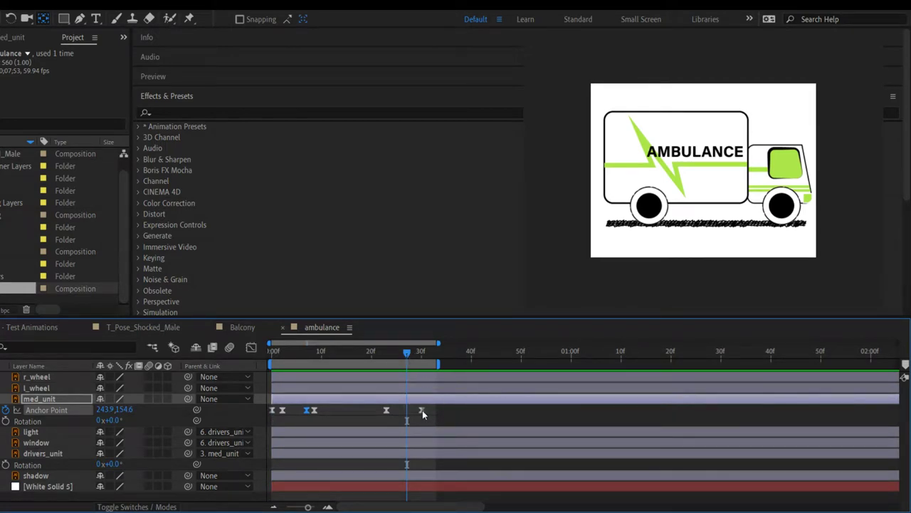
{"action": "left_click_drag", "start_coordinate": [422, 410], "coordinate": [322, 410]}
{"action": "key", "text": "ctrl+z"}
Step: Alt-scale all six Anchor Point keyframes so the bounce finishes around 12f
{"action": "left_click_drag", "start_coordinate": [430, 409], "coordinate": [282, 420]}
{"action": "left_click_drag", "start_coordinate": [424, 415], "coordinate": [314, 418]}
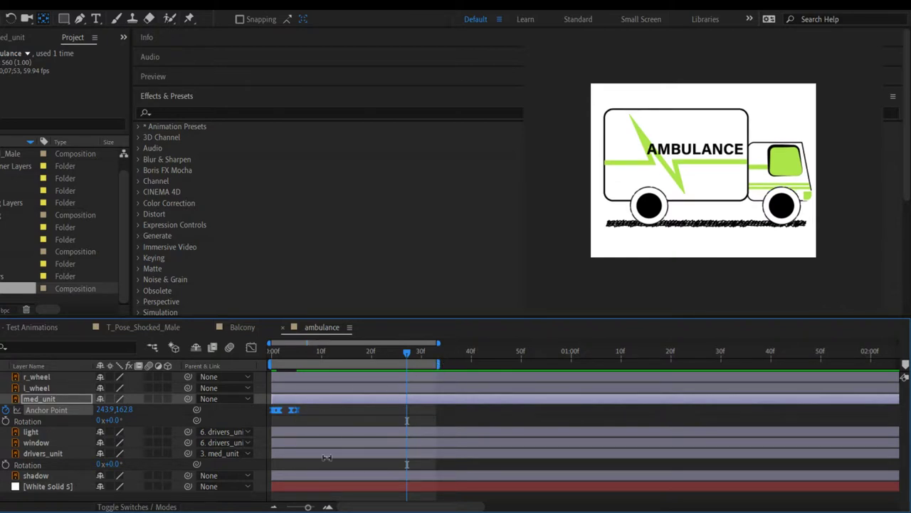
{"action": "left_click_drag", "start_coordinate": [308, 507], "coordinate": [314, 506]}
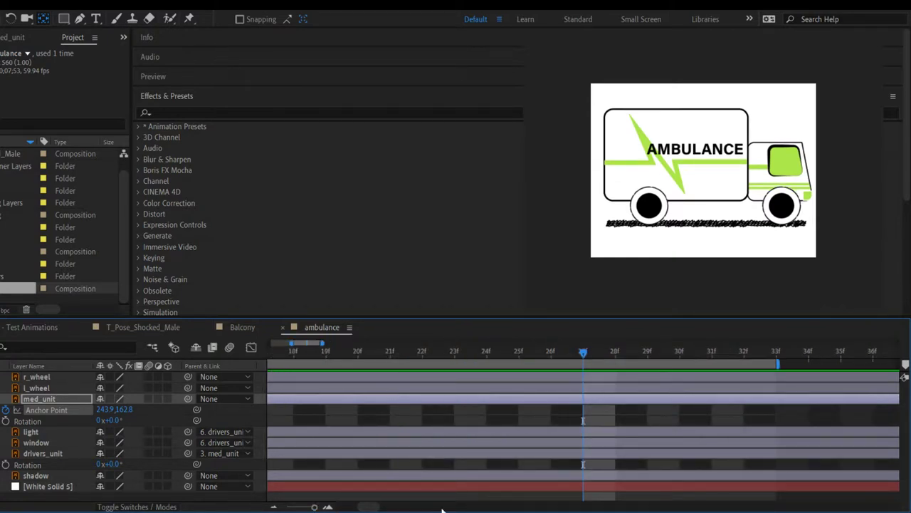
{"action": "left_click_drag", "start_coordinate": [370, 506], "coordinate": [349, 507]}
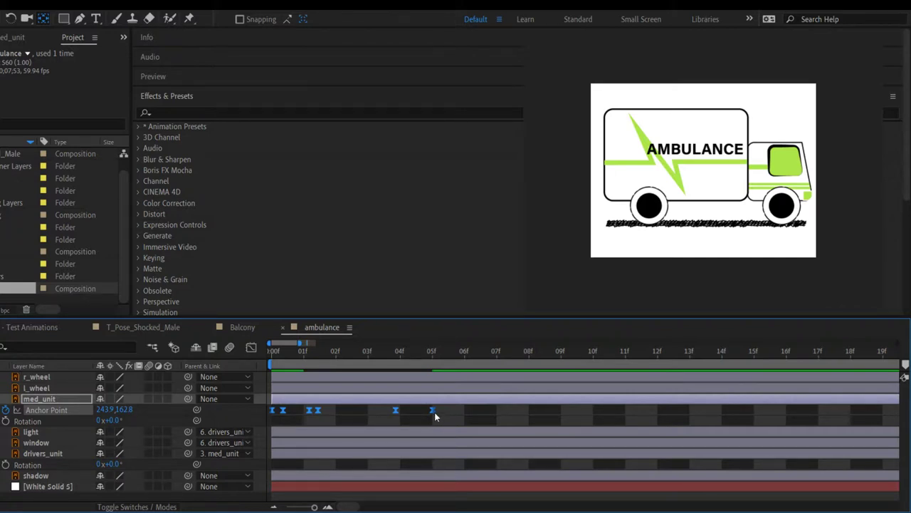
{"action": "left_click_drag", "start_coordinate": [435, 413], "coordinate": [662, 414]}
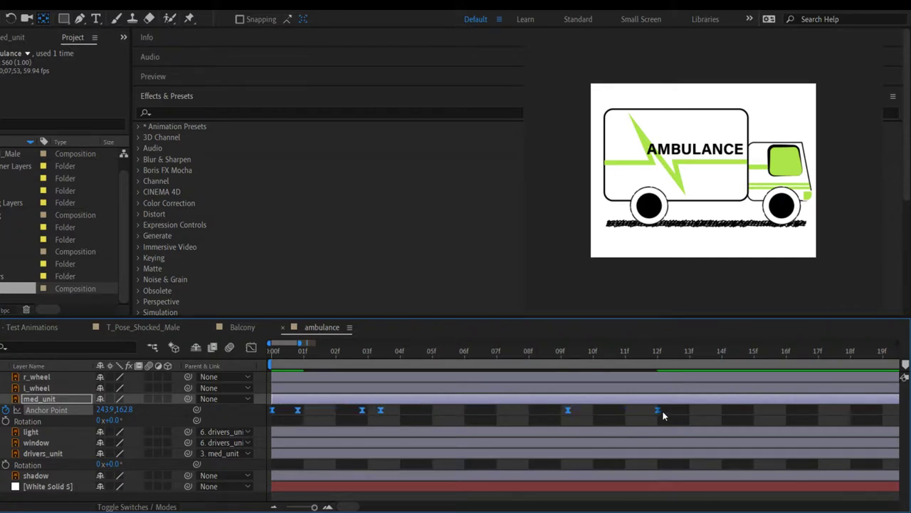
Step: Zoom out to the full 8-second timeline and trim the work area to the bounce
{"action": "left_click_drag", "start_coordinate": [357, 507], "coordinate": [370, 505]}
{"action": "left_click", "coordinate": [280, 509]}
{"action": "left_click", "coordinate": [280, 508]}
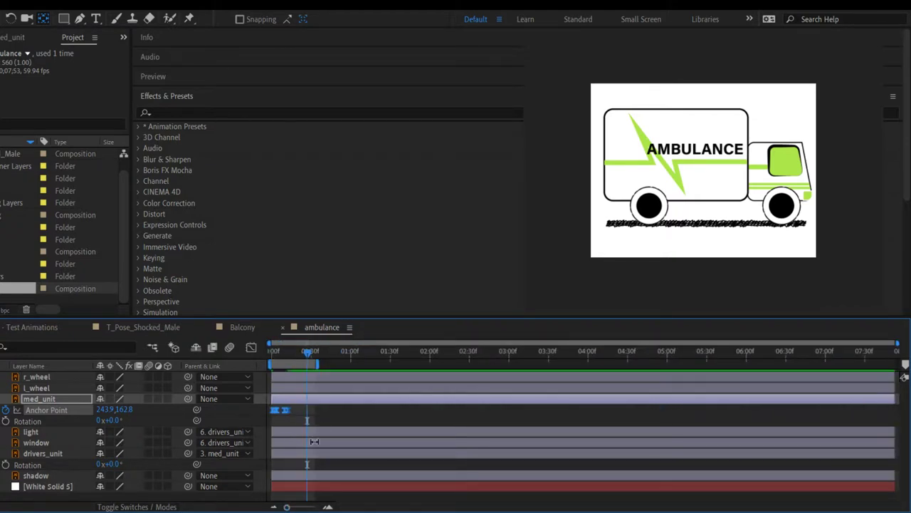
{"action": "left_click_drag", "start_coordinate": [318, 364], "coordinate": [271, 351]}
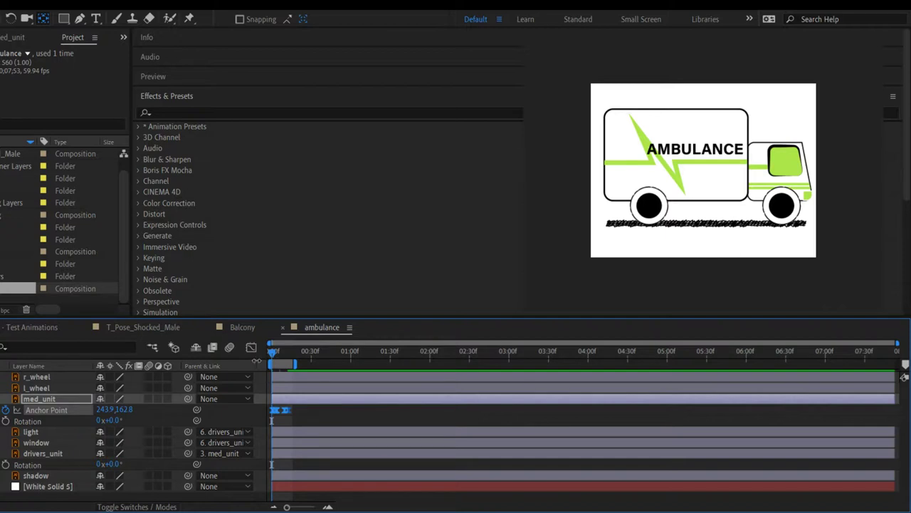
Step: Preview the bounce, then raise a bounce keyframe's Anchor Point Y to about 181.1
{"action": "key", "text": "space"}
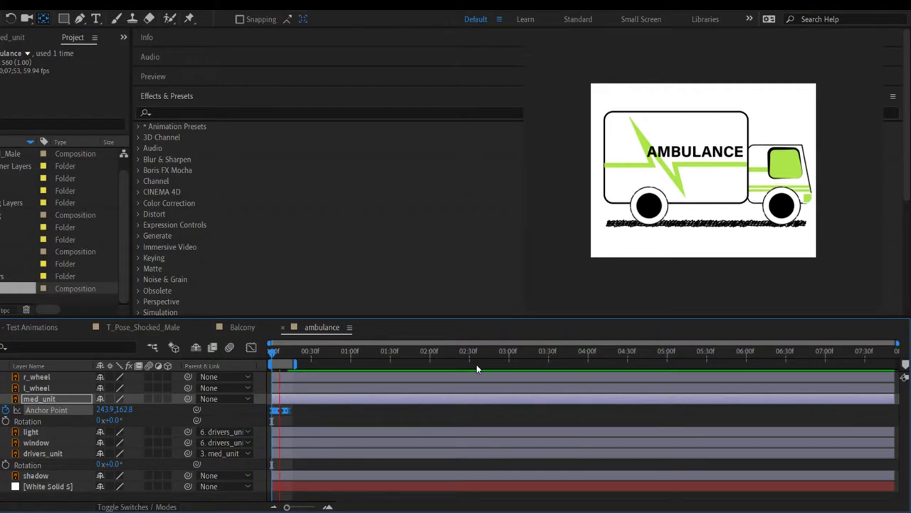
{"action": "key", "text": "space"}
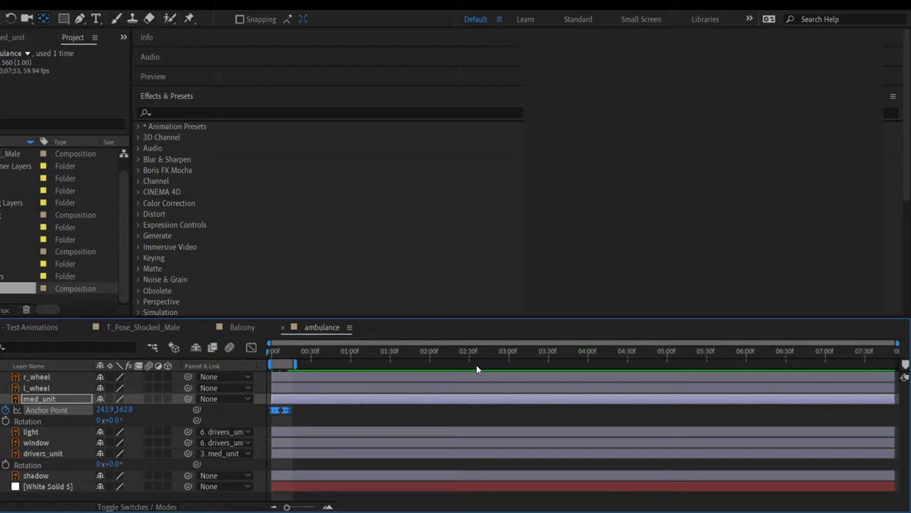
{"action": "left_click", "coordinate": [287, 359]}
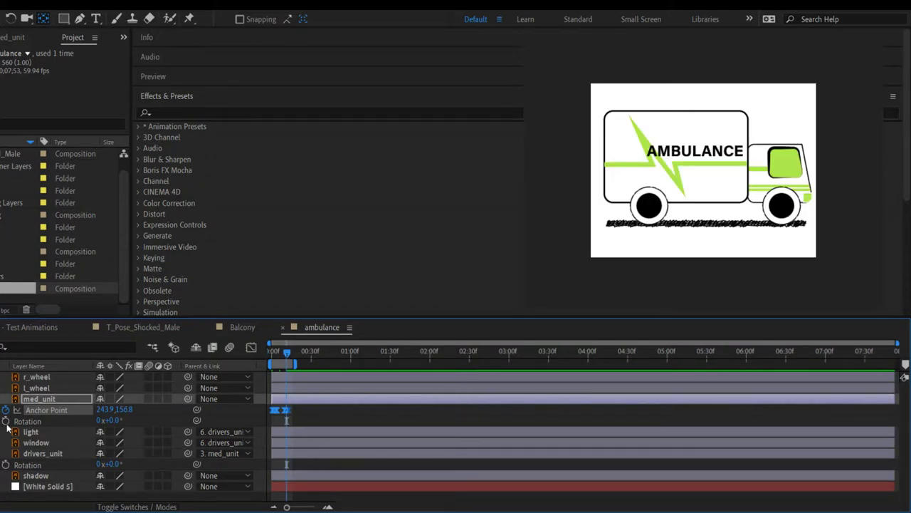
{"action": "key", "text": "Page_Up"}
{"action": "key", "text": "Page_Up"}
{"action": "key", "text": "Page_Up"}
{"action": "key", "text": "Page_Up"}
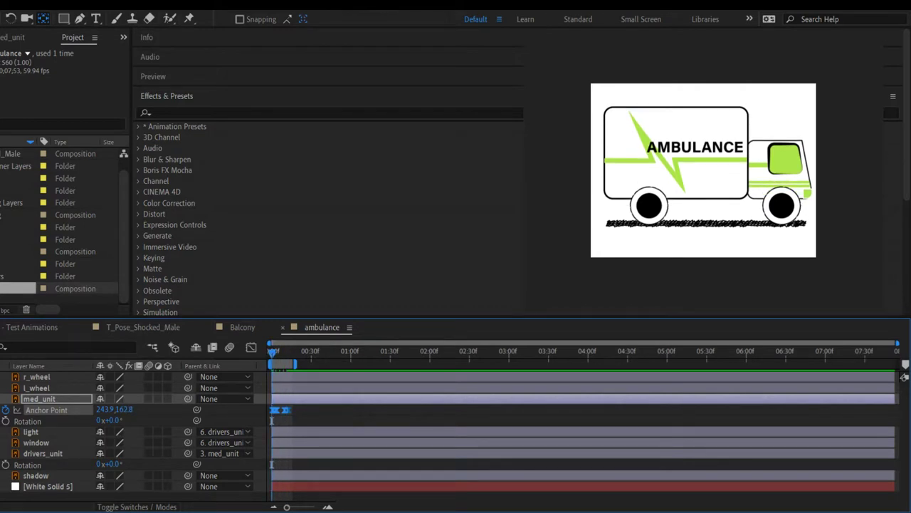
{"action": "key", "text": "Page_Down"}
{"action": "left_click_drag", "start_coordinate": [116, 408], "coordinate": [130, 412]}
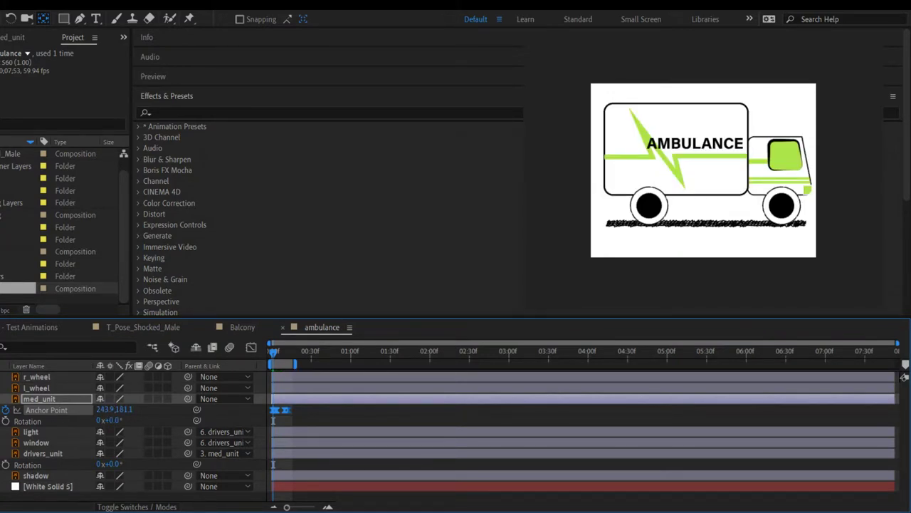
Step: Lower the next keyframe's Anchor Point Y to about 147.8 and return to the first frame
{"action": "key", "text": "space"}
{"action": "left_click_drag", "start_coordinate": [126, 411], "coordinate": [105, 412]}
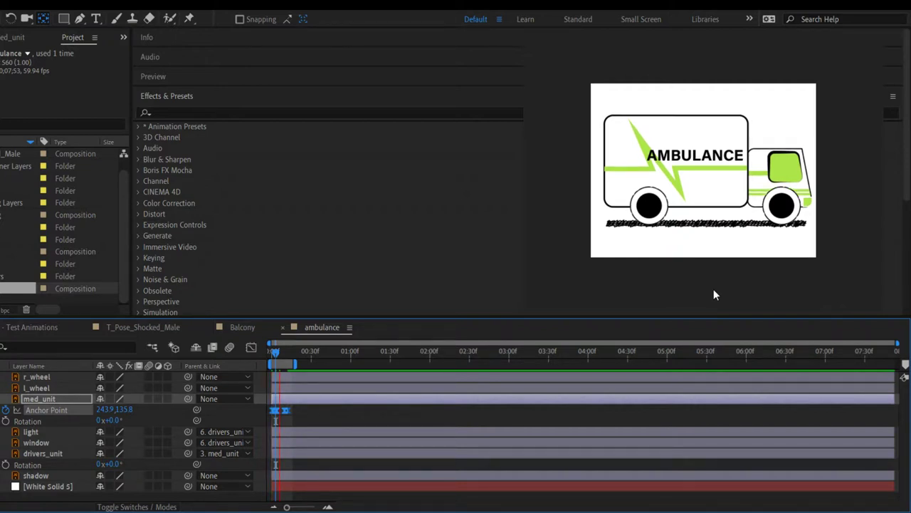
{"action": "key", "text": "space"}
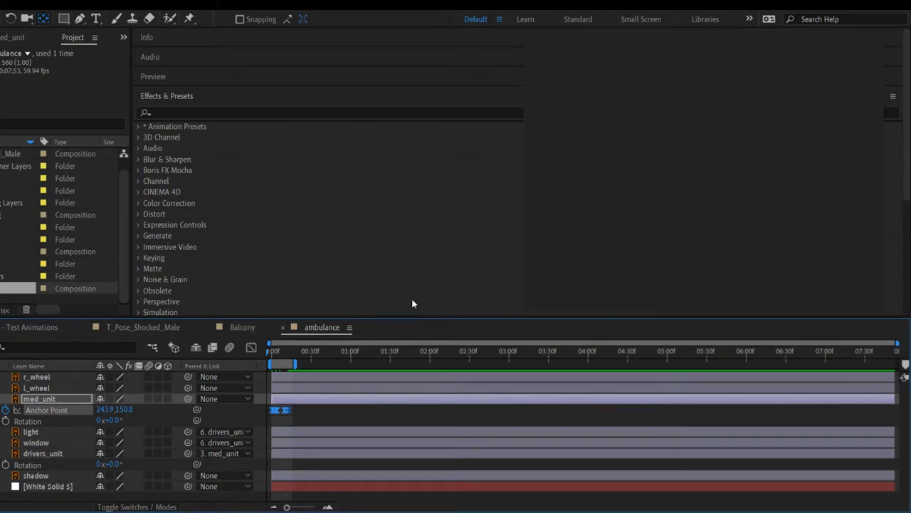
{"action": "left_click", "coordinate": [286, 353]}
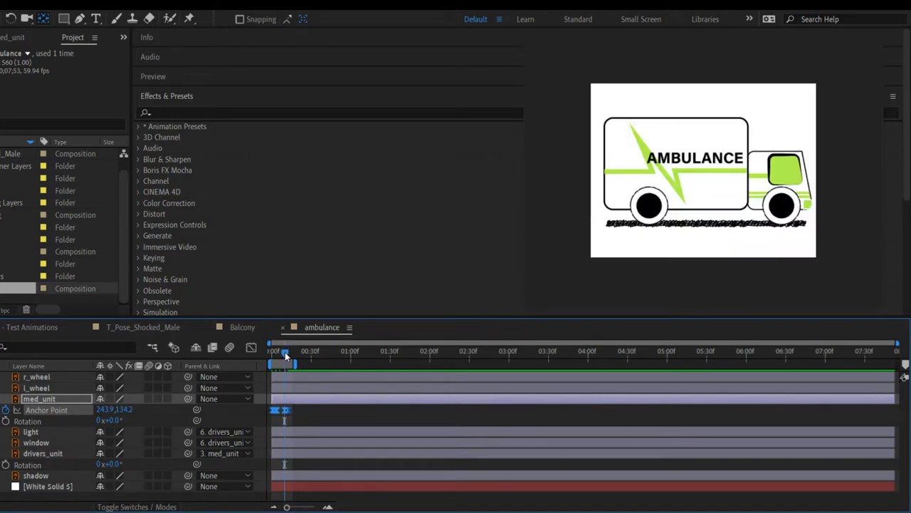
{"action": "left_click_drag", "start_coordinate": [287, 348], "coordinate": [238, 357]}
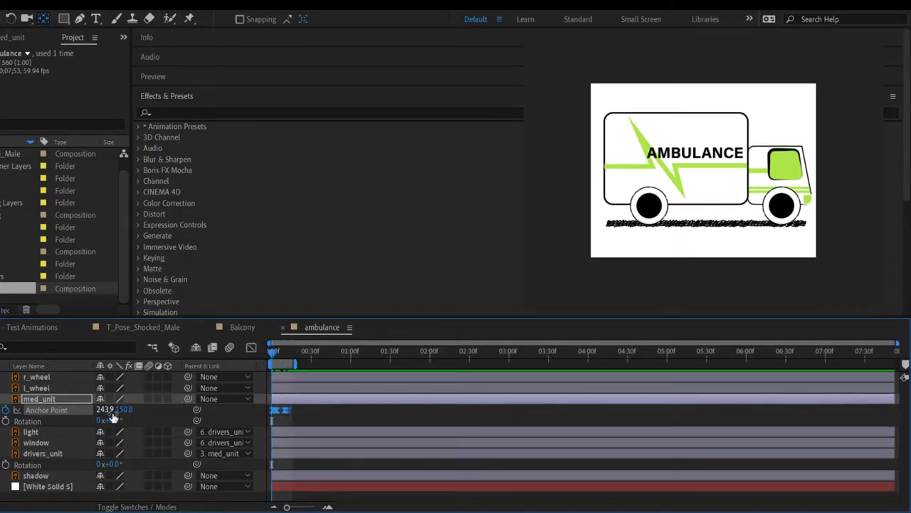
Step: Enable Rotation keyframing on med_unit and check the body at frames 4, 6 and 12
{"action": "left_click", "coordinate": [329, 507]}
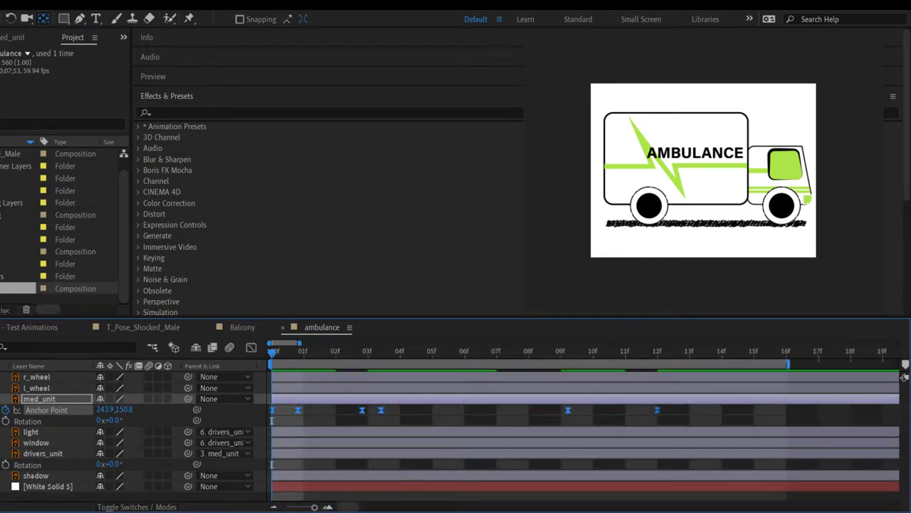
{"action": "left_click", "coordinate": [5, 422]}
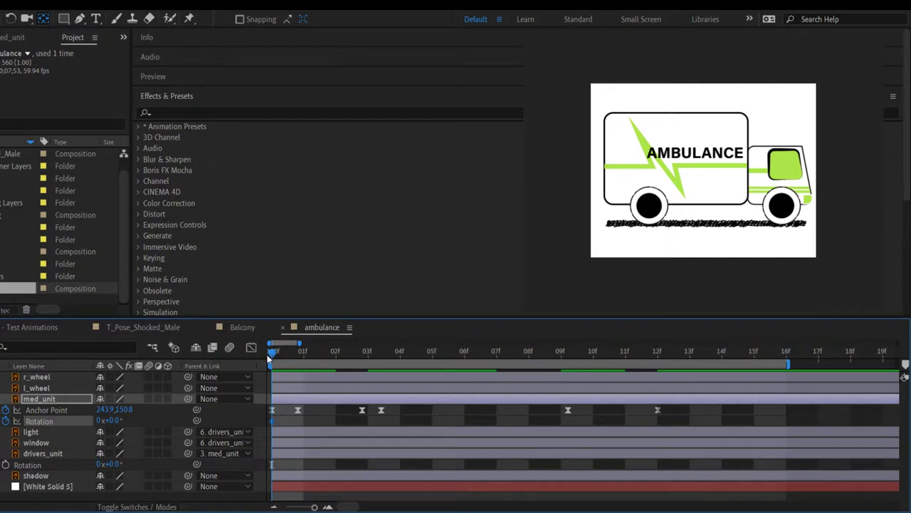
{"action": "left_click_drag", "start_coordinate": [270, 358], "coordinate": [405, 359]}
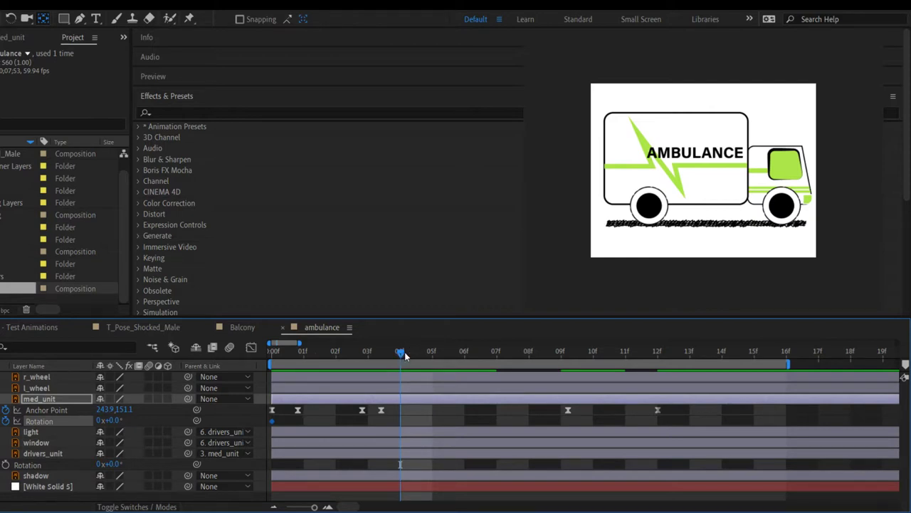
{"action": "left_click_drag", "start_coordinate": [404, 352], "coordinate": [458, 365]}
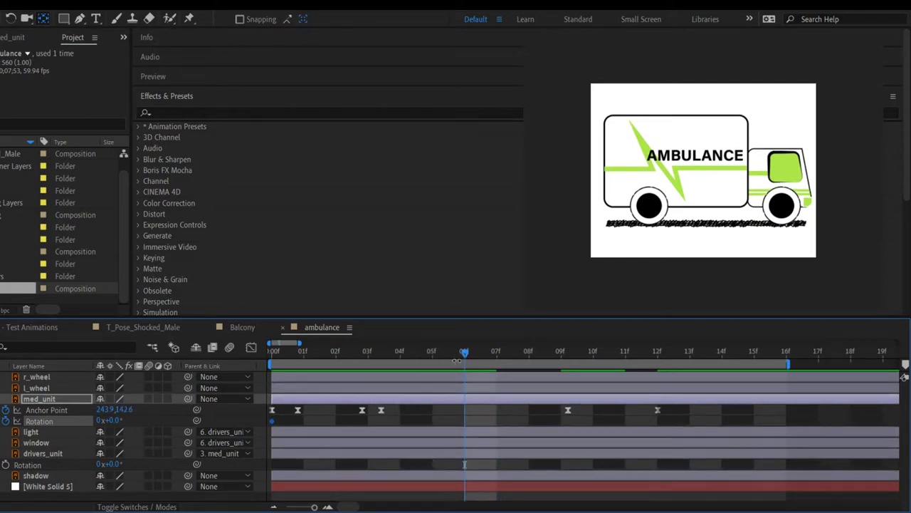
{"action": "left_click", "coordinate": [655, 353]}
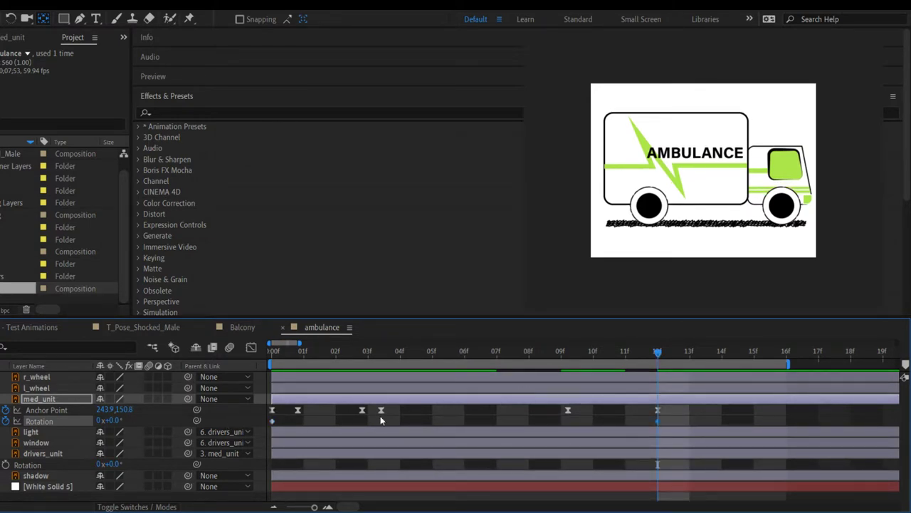
{"action": "left_click", "coordinate": [303, 353]}
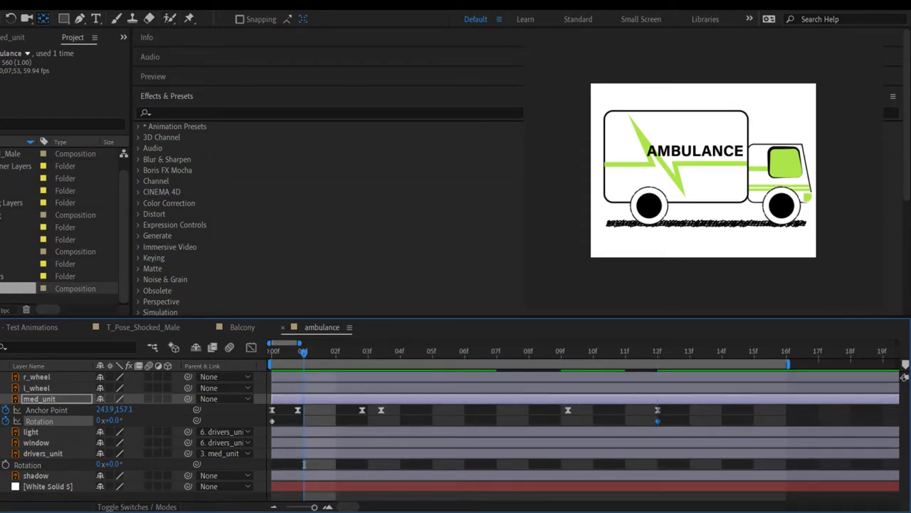
Step: Move an Anchor Point keyframe onto frame 1, then try an 8.6° tilt and undo it to 0°
{"action": "key", "text": "Home"}
{"action": "key", "text": "Page_Down"}
{"action": "left_click_drag", "start_coordinate": [294, 409], "coordinate": [299, 409]}
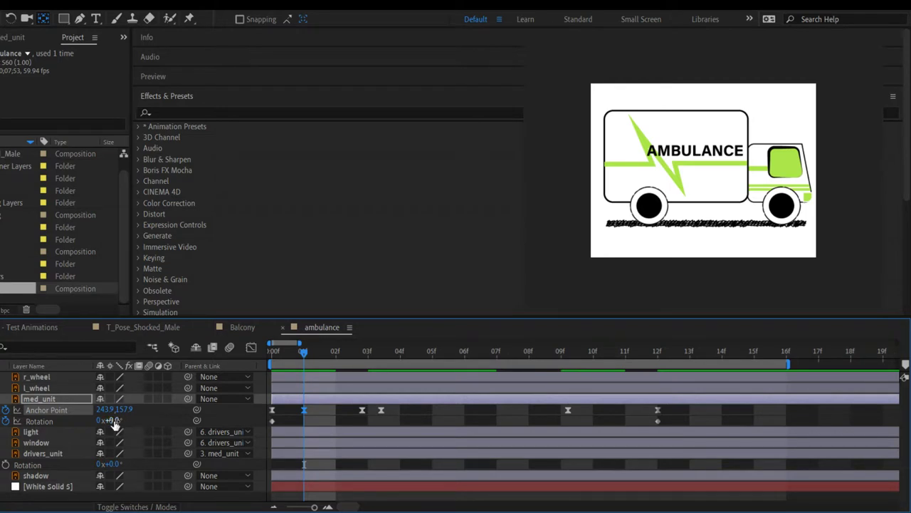
{"action": "left_click_drag", "start_coordinate": [113, 421], "coordinate": [123, 420]}
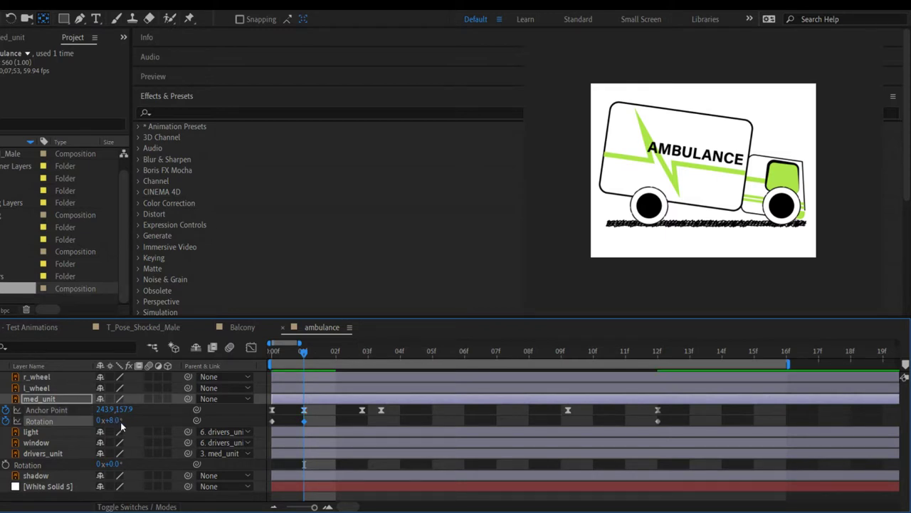
{"action": "key", "text": "ctrl+z"}
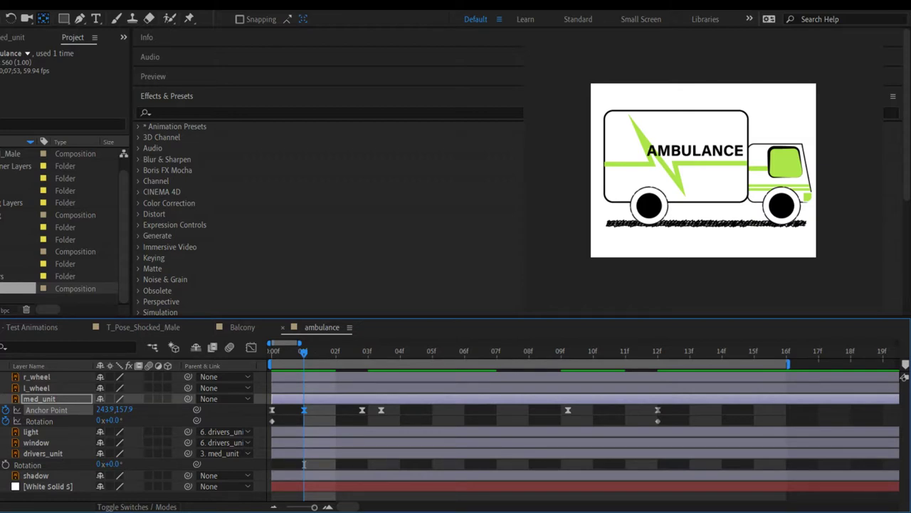
Step: Paste med_unit's Anchor Point keyframes onto drivers_unit at frame 0
{"action": "left_click", "coordinate": [33, 454]}
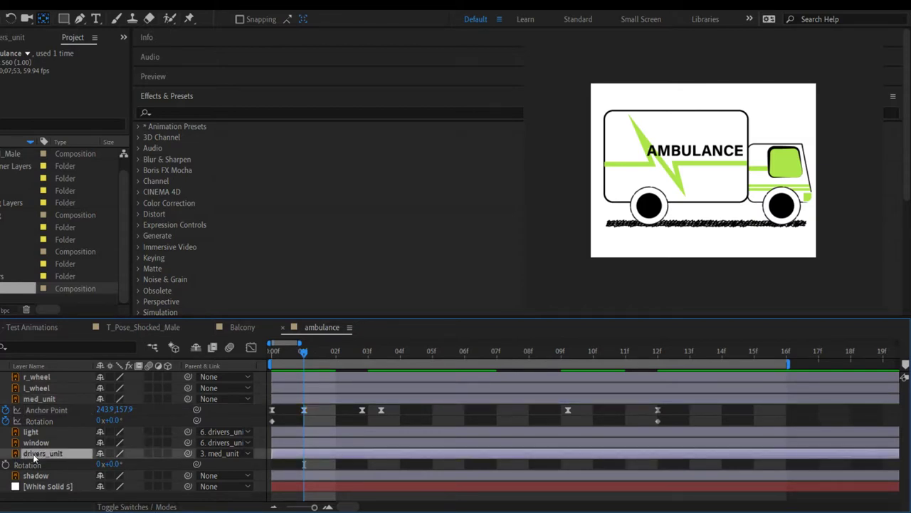
{"action": "key", "text": "shift+a"}
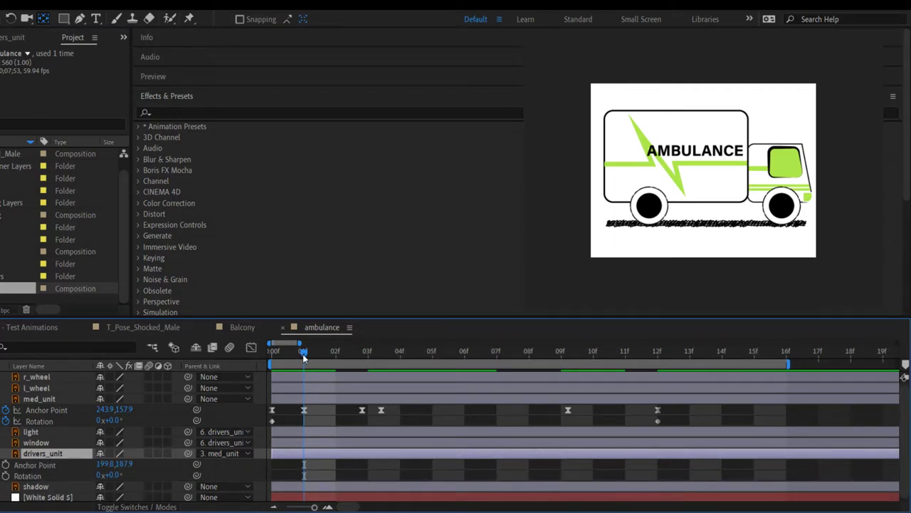
{"action": "key", "text": "Home"}
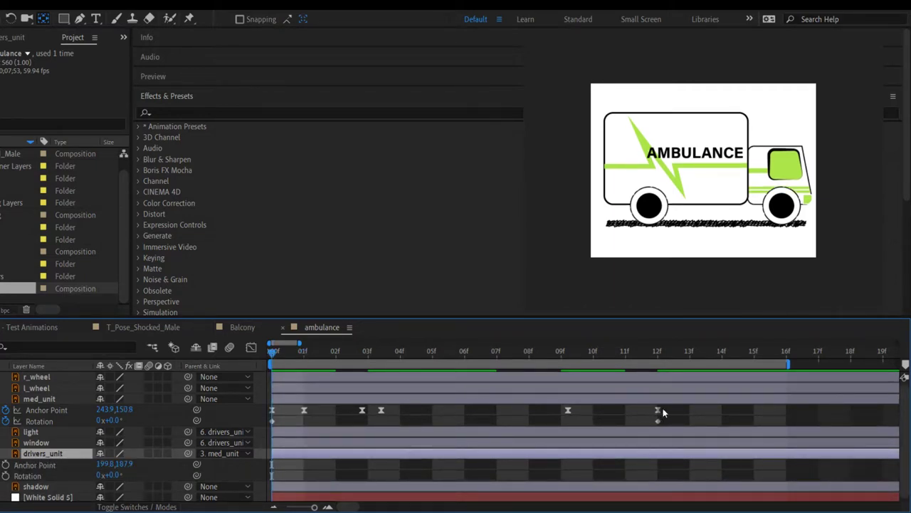
{"action": "left_click_drag", "start_coordinate": [663, 410], "coordinate": [272, 427]}
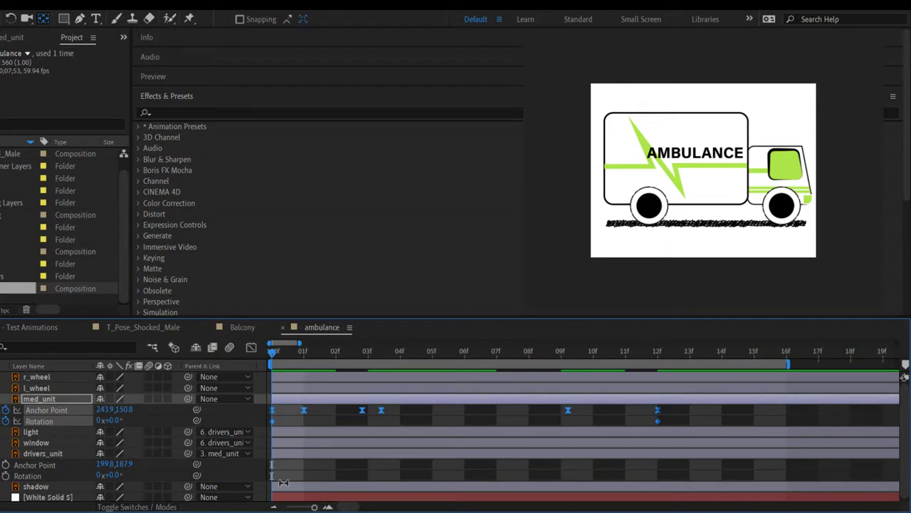
{"action": "left_click", "coordinate": [76, 454]}
{"action": "key", "text": "ctrl+v"}
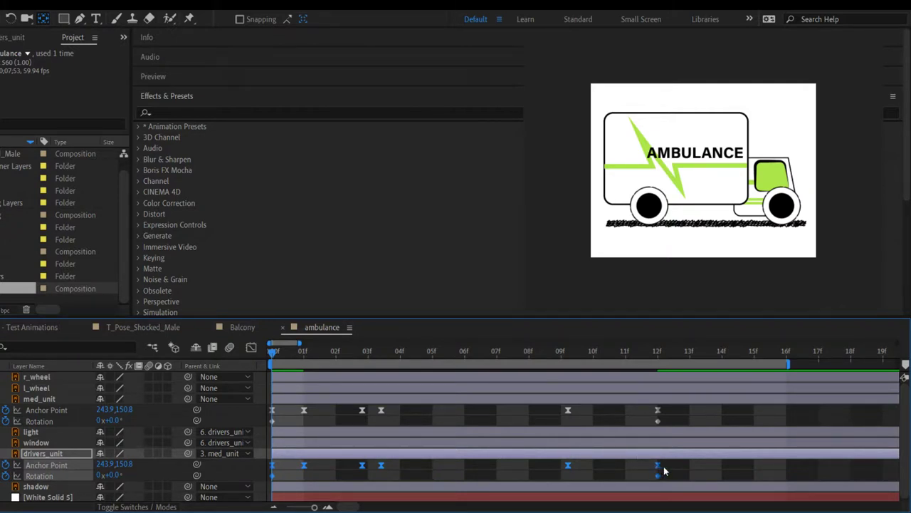
Step: Shift drivers_unit's pasted keyframes one frame later and set its first-frame anchor to 198.9,192.8
{"action": "left_click_drag", "start_coordinate": [664, 465], "coordinate": [683, 472]}
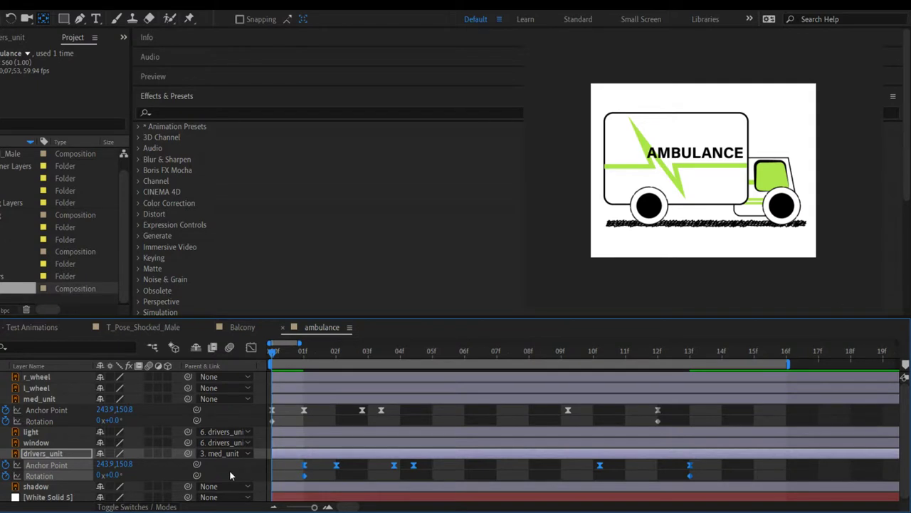
{"action": "left_click_drag", "start_coordinate": [318, 466], "coordinate": [282, 477]}
{"action": "left_click", "coordinate": [351, 467]}
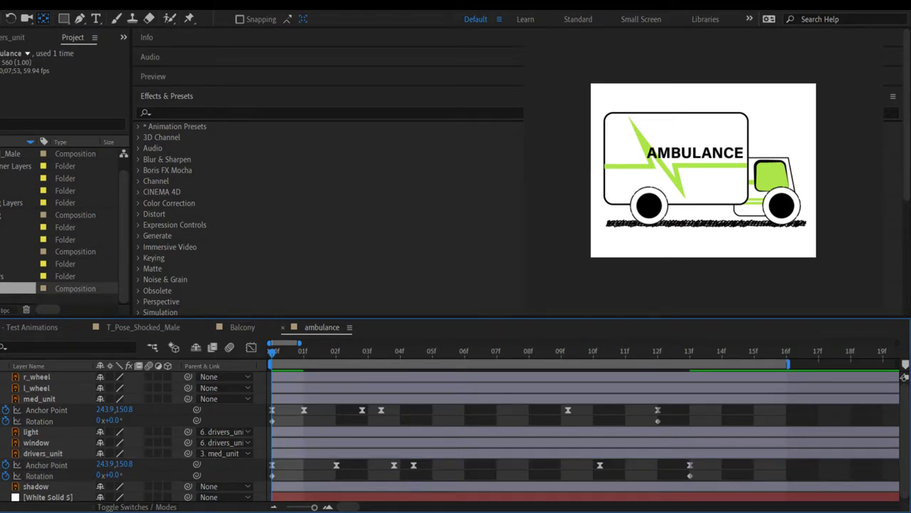
{"action": "key", "text": "Page_Down"}
{"action": "key", "text": "Page_Down"}
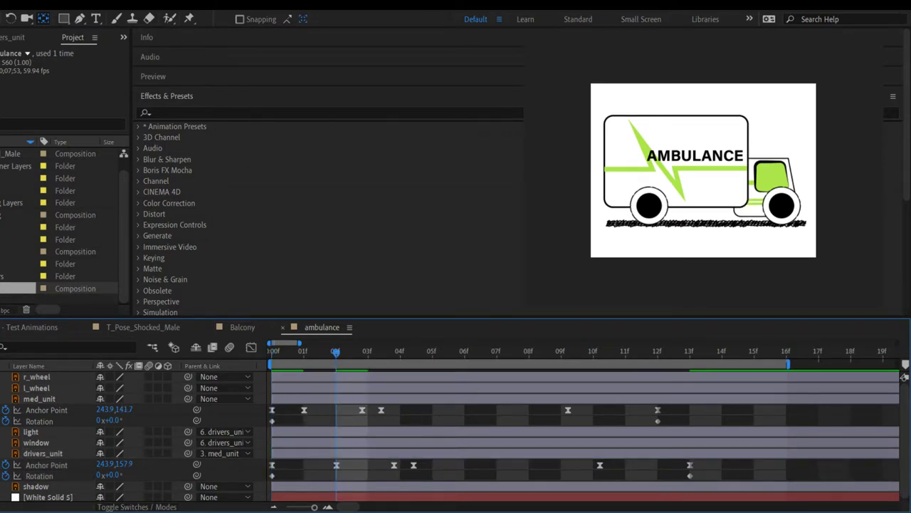
{"action": "left_click_drag", "start_coordinate": [695, 467], "coordinate": [258, 472]}
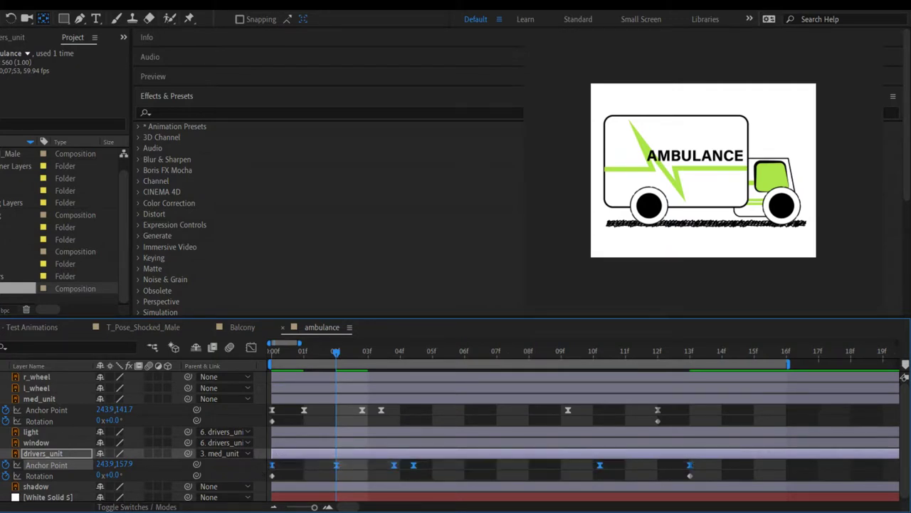
{"action": "key", "text": "Home"}
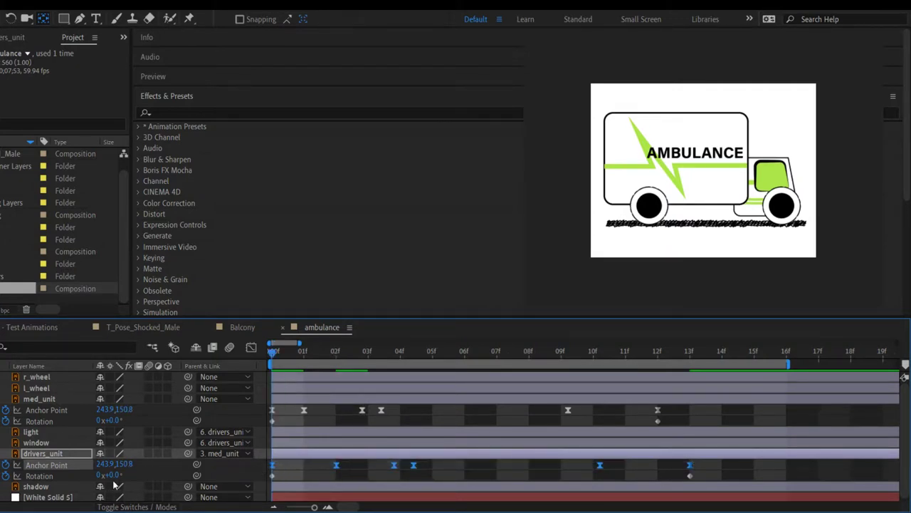
{"action": "left_click_drag", "start_coordinate": [124, 463], "coordinate": [79, 469]}
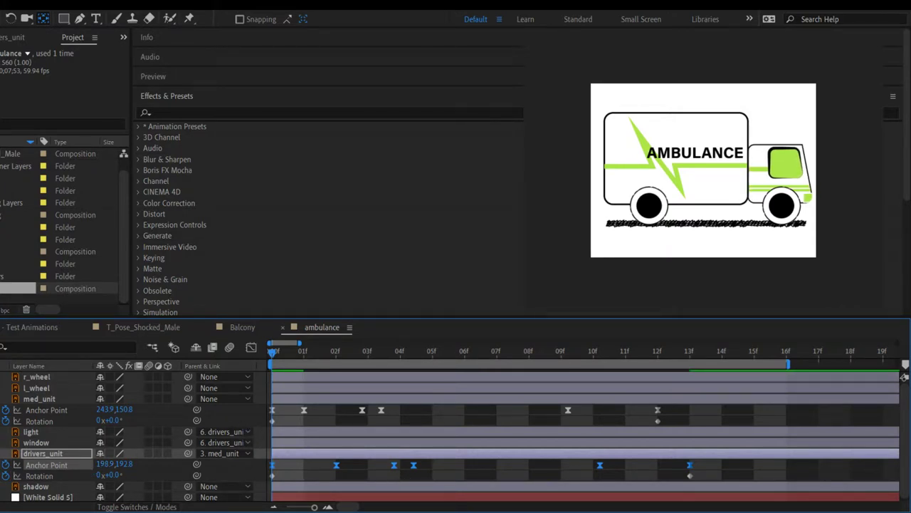
{"action": "key", "text": "space"}
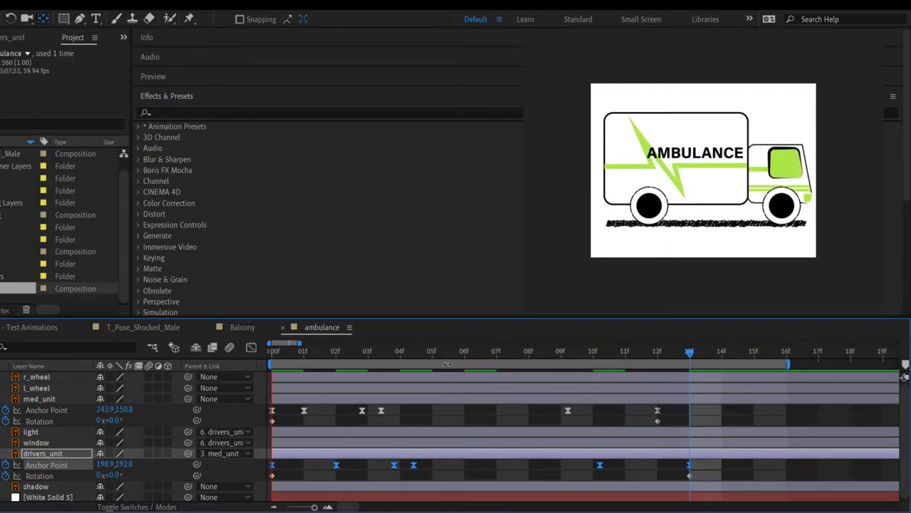
{"action": "left_click", "coordinate": [277, 356]}
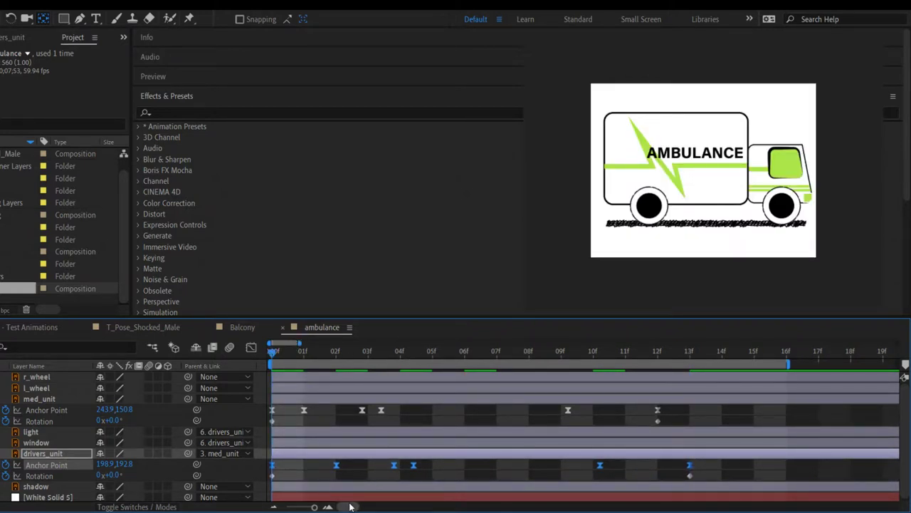
{"action": "key", "text": "space"}
{"action": "left_click_drag", "start_coordinate": [669, 407], "coordinate": [342, 415]}
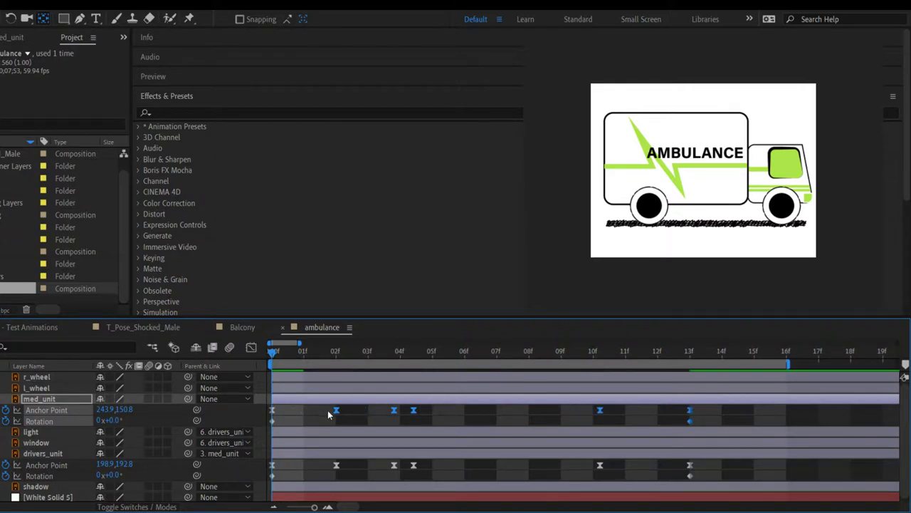
{"action": "left_click", "coordinate": [701, 465]}
{"action": "left_click_drag", "start_coordinate": [691, 477], "coordinate": [309, 472]}
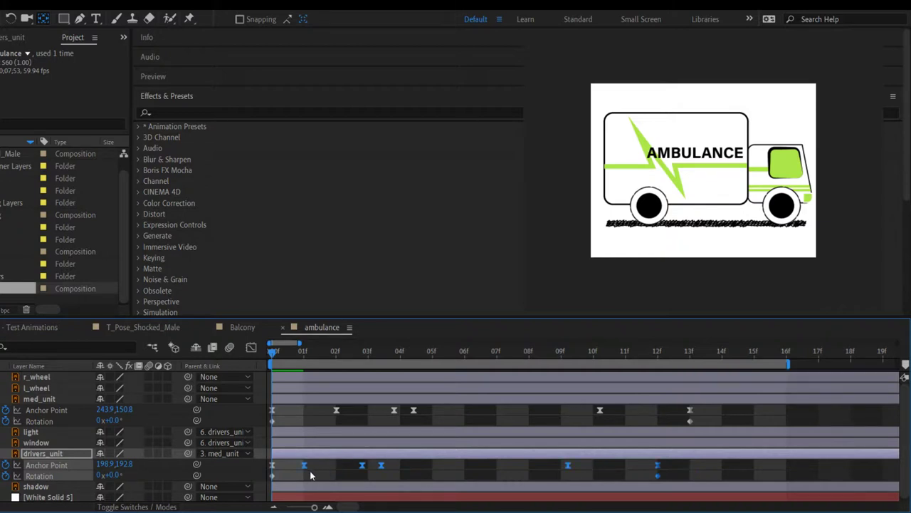
{"action": "left_click", "coordinate": [688, 352]}
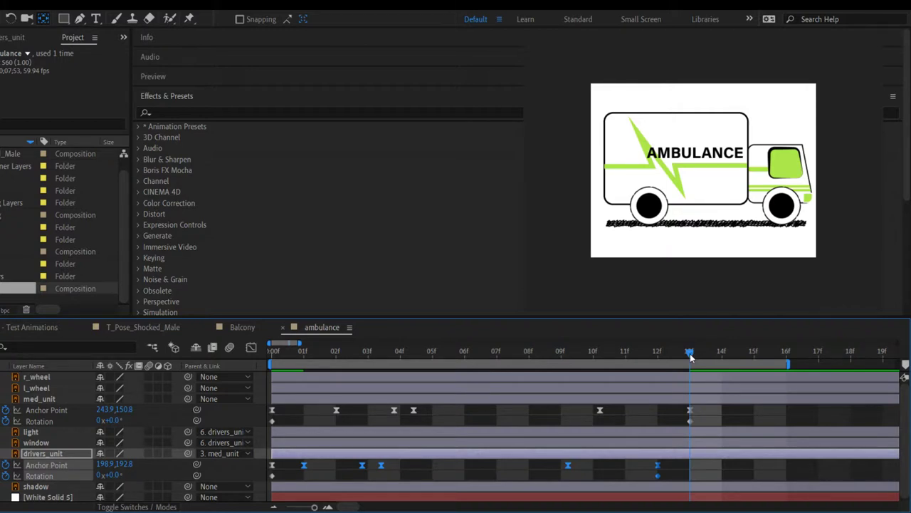
{"action": "left_click_drag", "start_coordinate": [690, 353], "coordinate": [376, 380]}
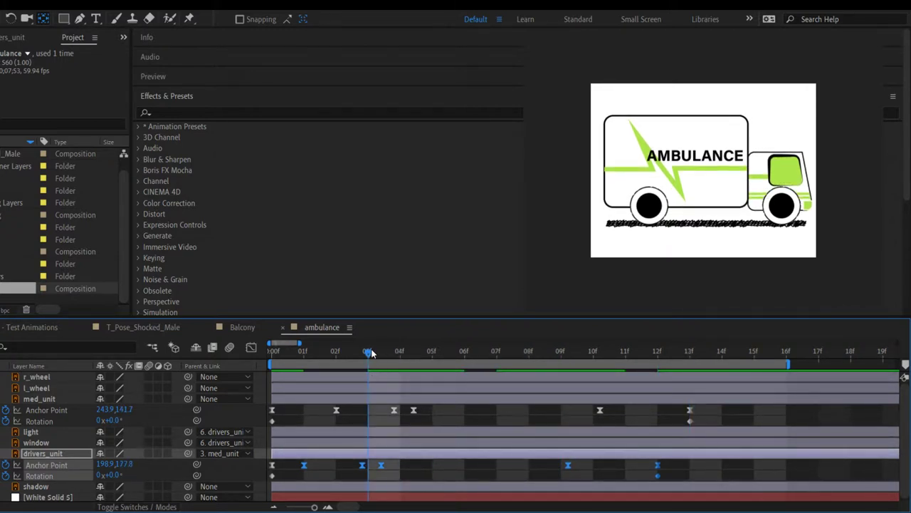
{"action": "left_click_drag", "start_coordinate": [369, 352], "coordinate": [237, 351]}
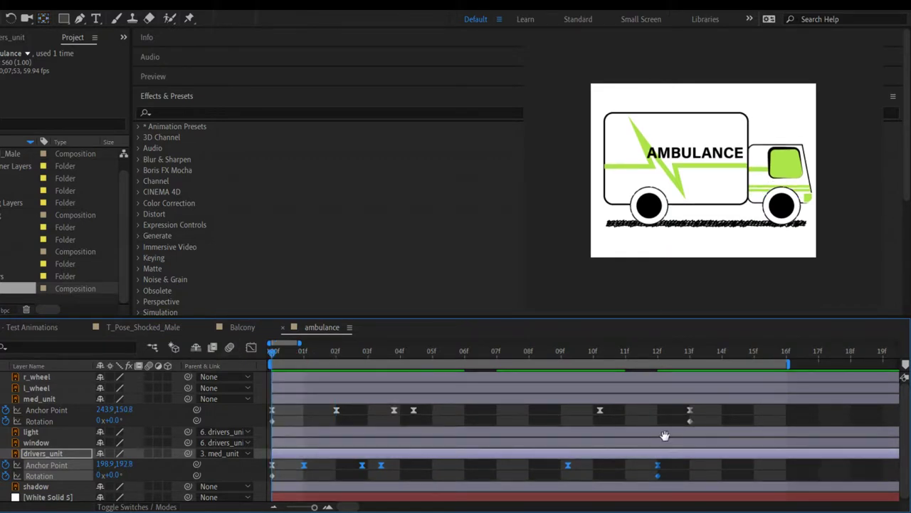
{"action": "key", "text": "y"}
{"action": "key", "text": "space"}
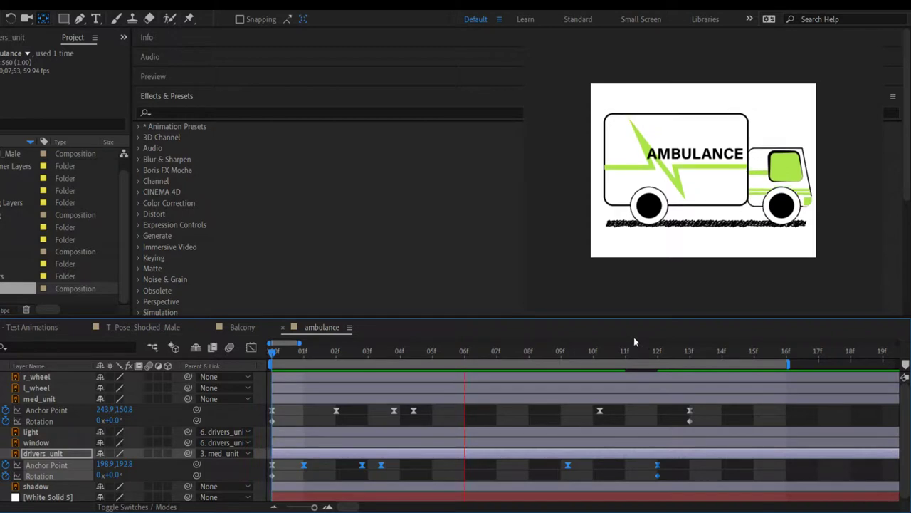
{"action": "left_click", "coordinate": [338, 352]}
{"action": "left_click_drag", "start_coordinate": [337, 356], "coordinate": [244, 359]}
{"action": "key", "text": "space"}
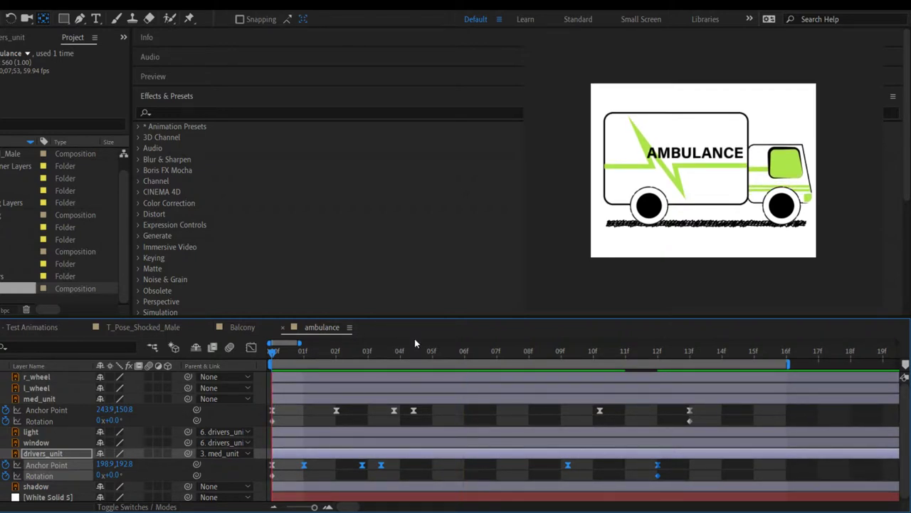
{"action": "key", "text": "alt+Right"}
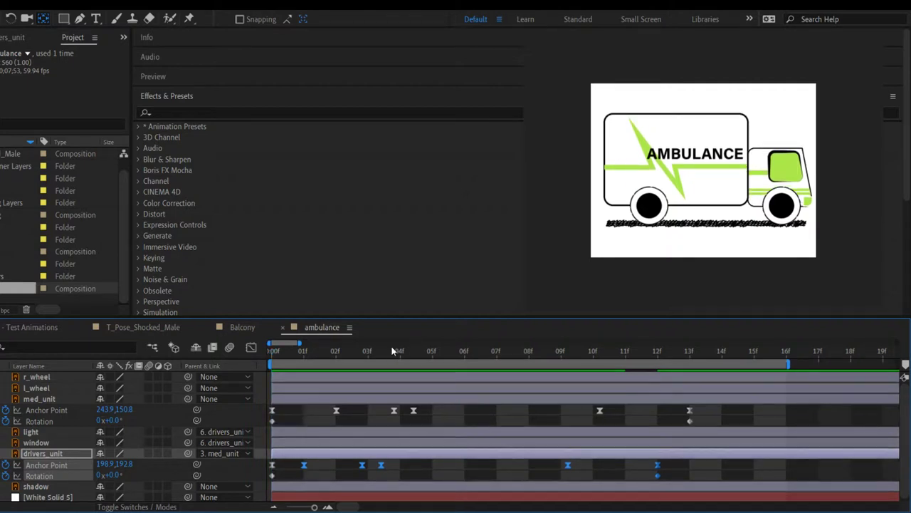
{"action": "key", "text": "alt+Left"}
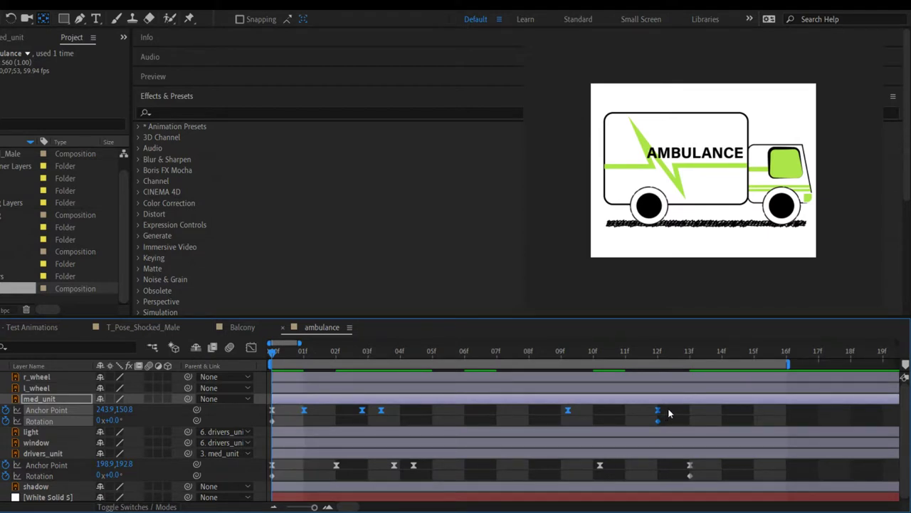
Step: Clear drivers_unit's parent, parent med_unit to drivers_unit, and preview the offset bounce
{"action": "left_click_drag", "start_coordinate": [669, 415], "coordinate": [326, 411]}
{"action": "left_click_drag", "start_coordinate": [707, 462], "coordinate": [319, 467]}
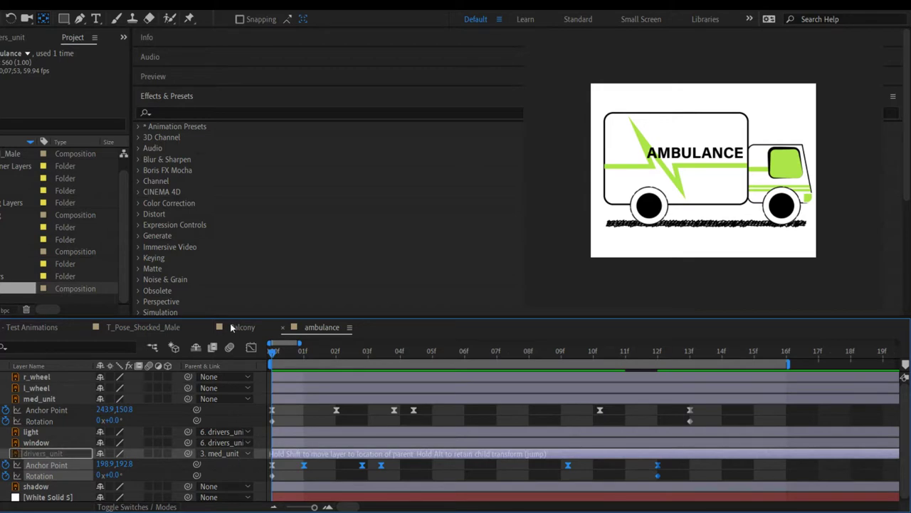
{"action": "left_click_drag", "start_coordinate": [231, 326], "coordinate": [219, 335]}
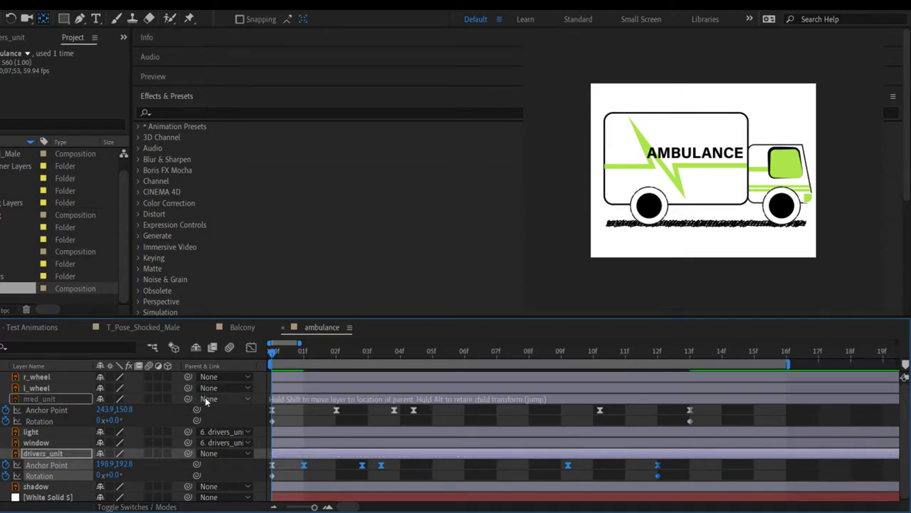
{"action": "left_click_drag", "start_coordinate": [240, 363], "coordinate": [239, 363]}
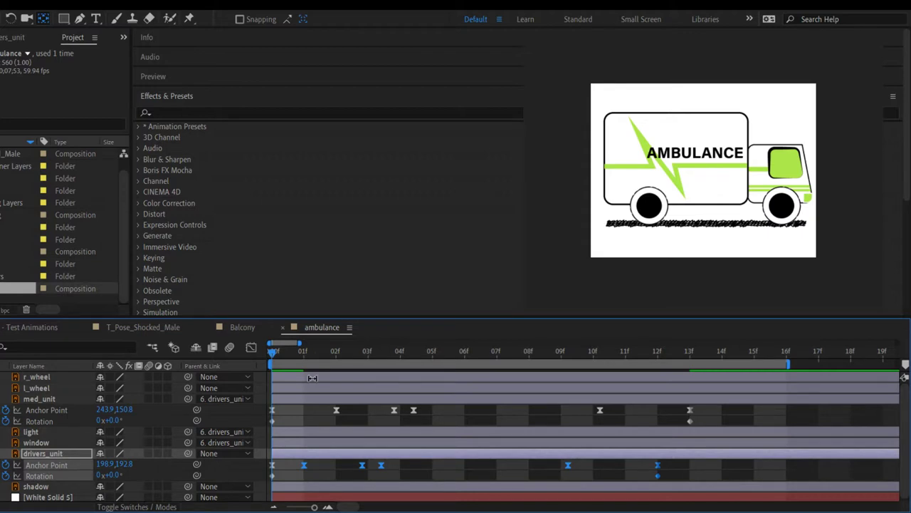
{"action": "key", "text": "space"}
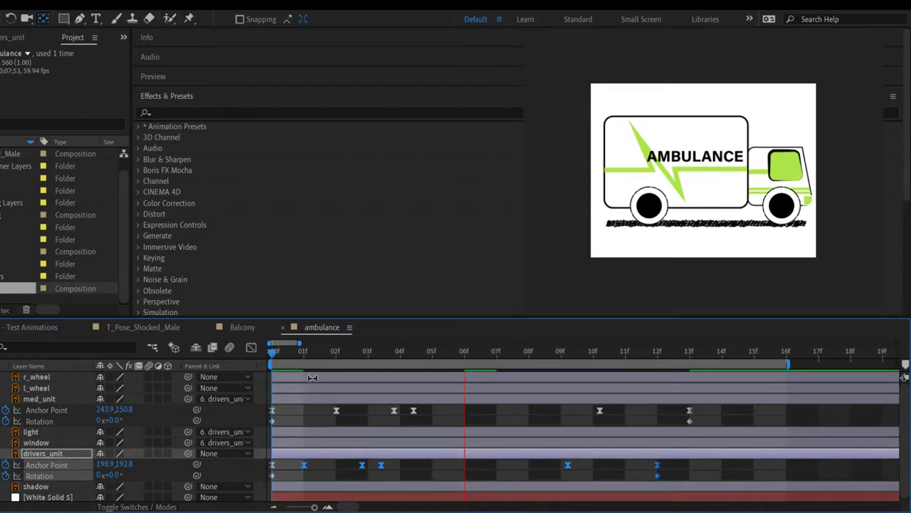
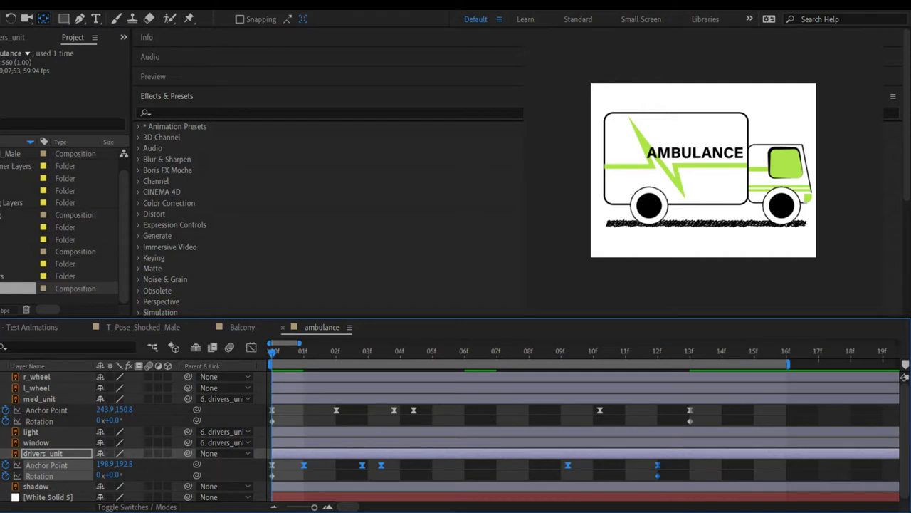
Step: Open the Test Animations composition and preview the street scene animation
{"action": "double_click", "coordinate": [11, 288]}
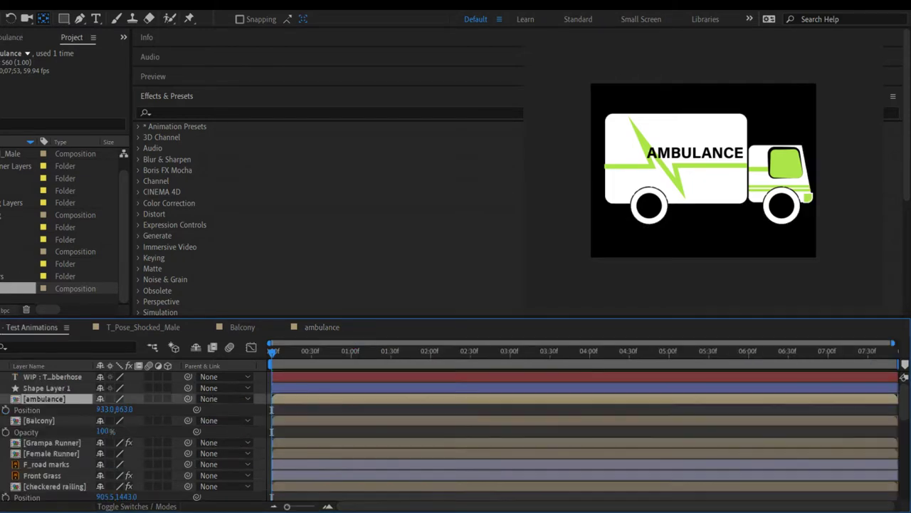
{"action": "left_click_drag", "start_coordinate": [324, 292], "coordinate": [529, 257]}
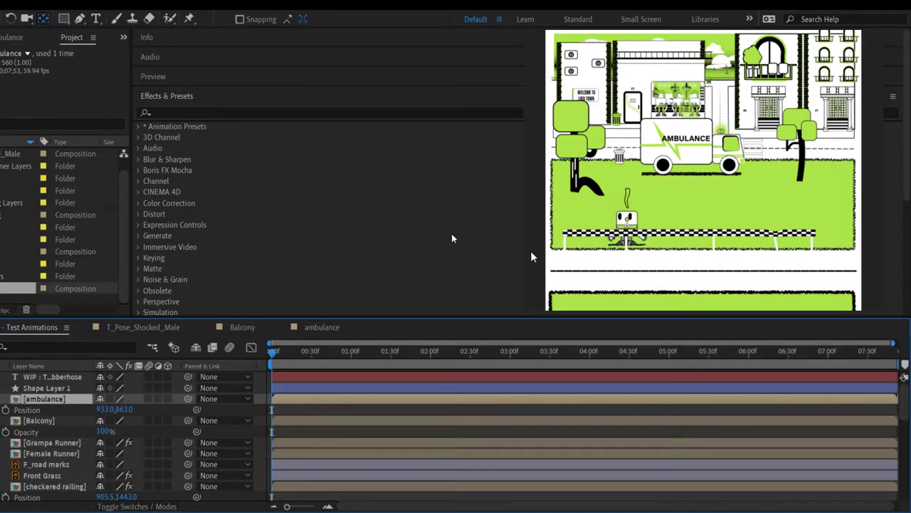
{"action": "key", "text": "space"}
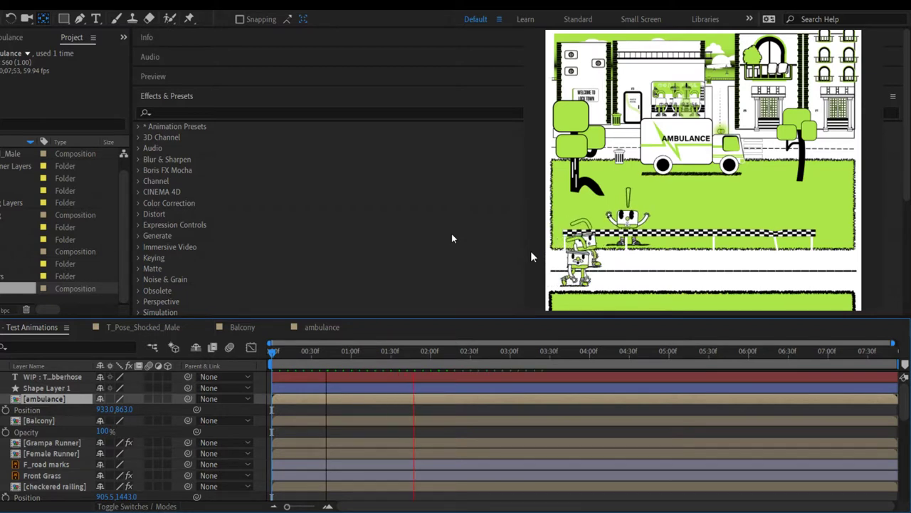
{"action": "key", "text": "space"}
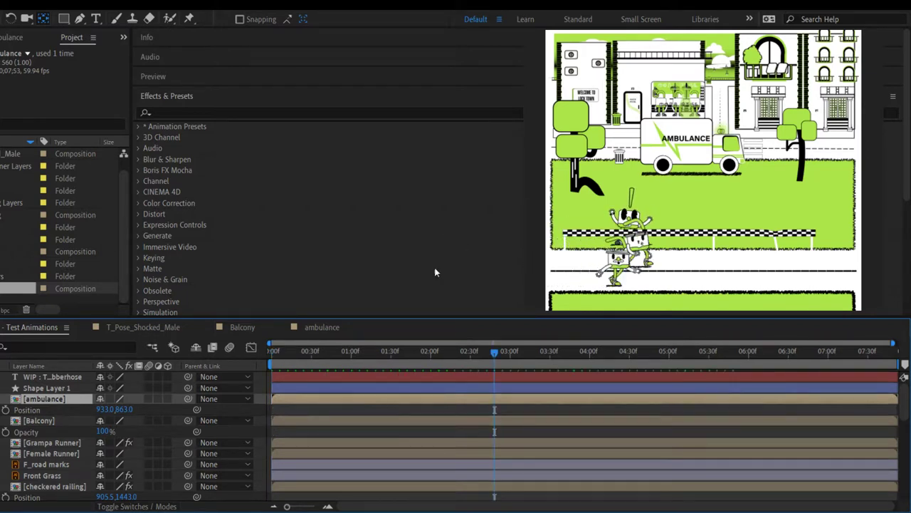
Step: In the ambulance comp, zoom the timeline out and extend the work area to about 7:15
{"action": "left_click", "coordinate": [335, 328]}
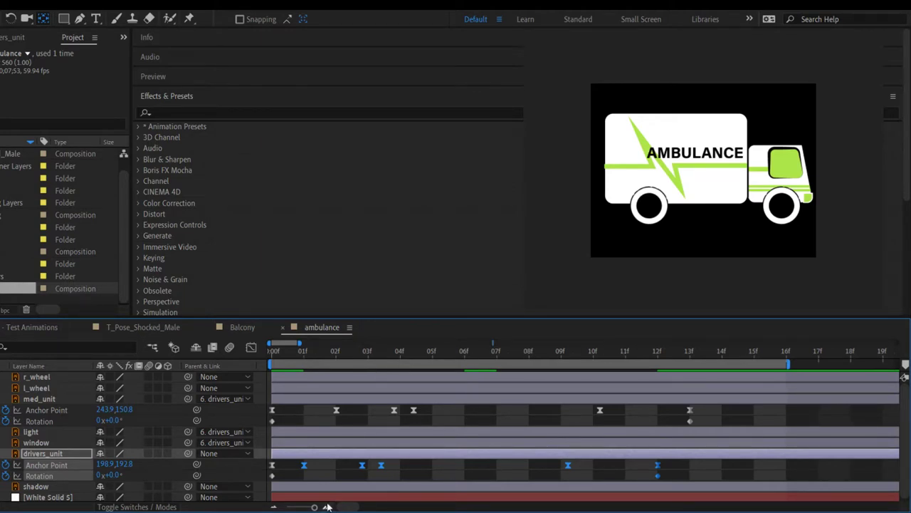
{"action": "left_click_drag", "start_coordinate": [314, 507], "coordinate": [286, 506]}
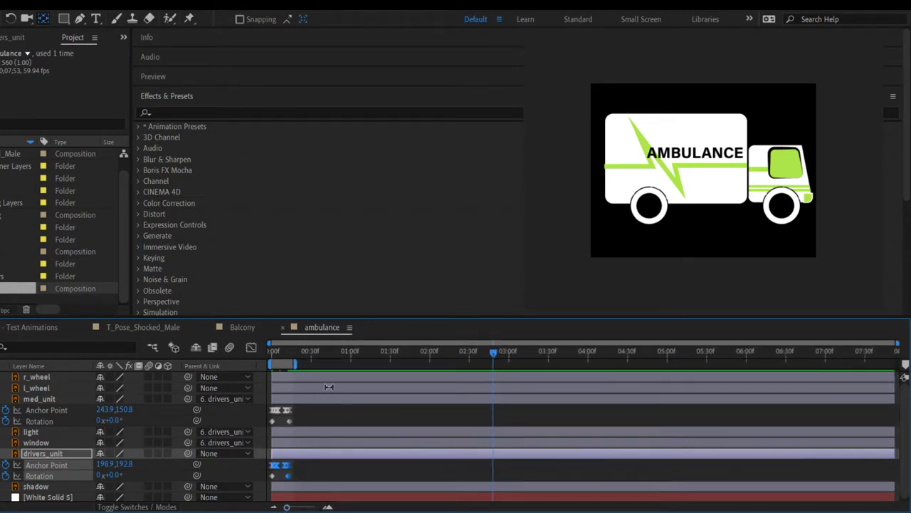
{"action": "left_click_drag", "start_coordinate": [298, 363], "coordinate": [855, 364]}
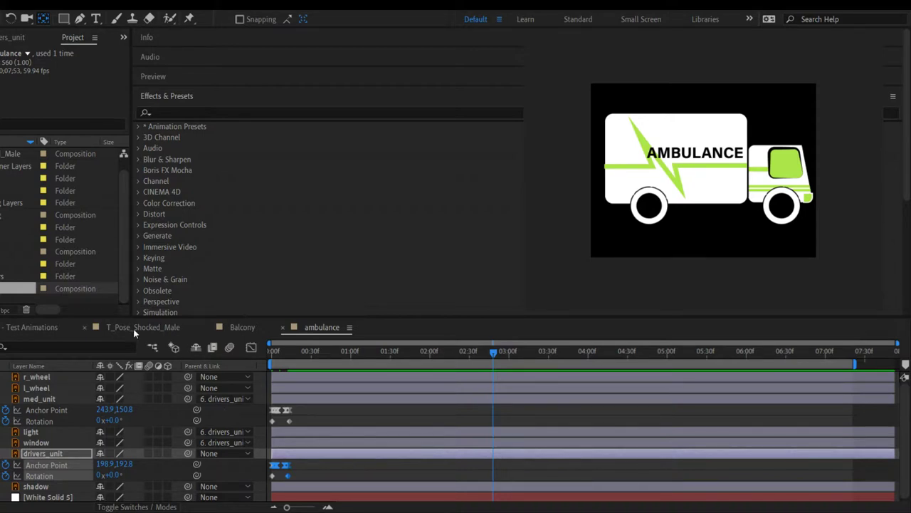
Step: Hide the med_unit and drivers_unit keyframed rows and move the playhead back to 0:00
{"action": "left_click", "coordinate": [44, 328]}
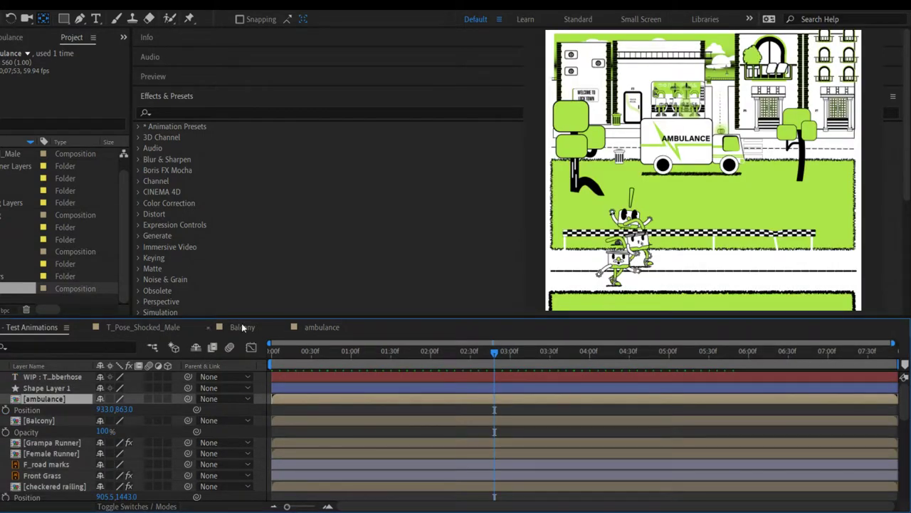
{"action": "left_click", "coordinate": [297, 325]}
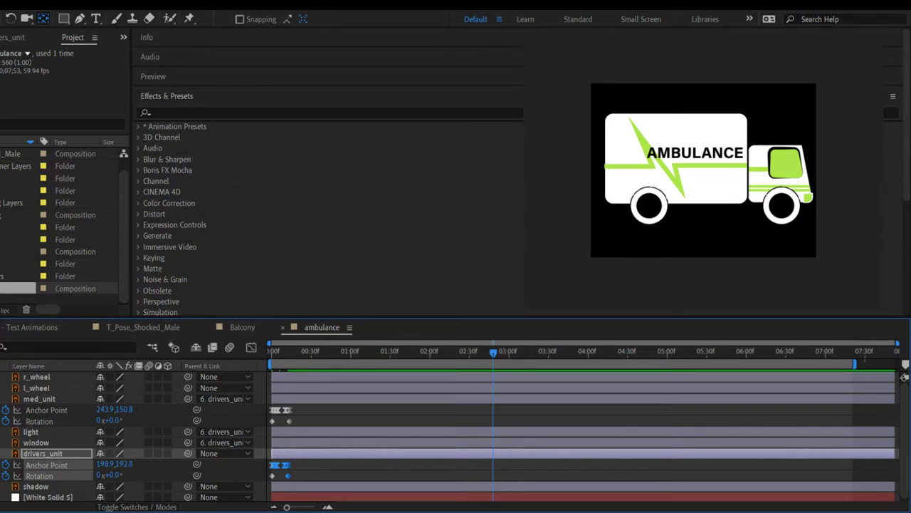
{"action": "key", "text": "u"}
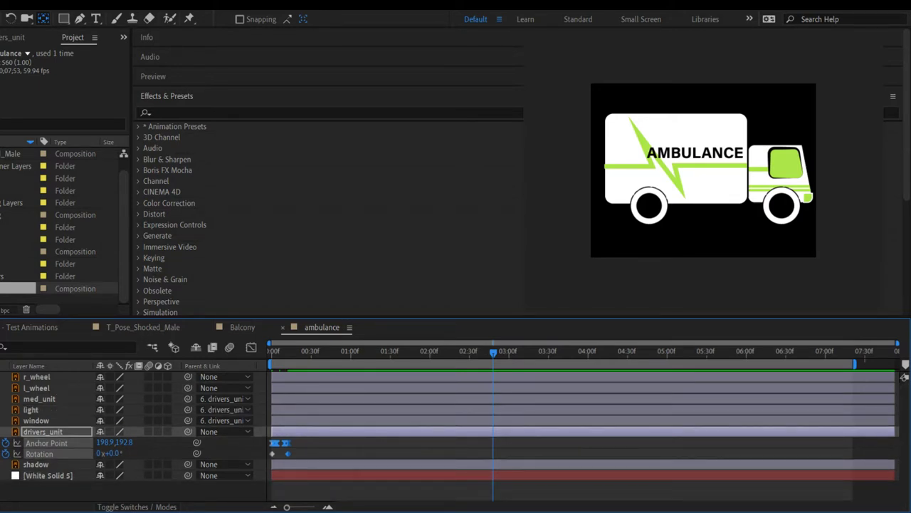
{"action": "key", "text": "u"}
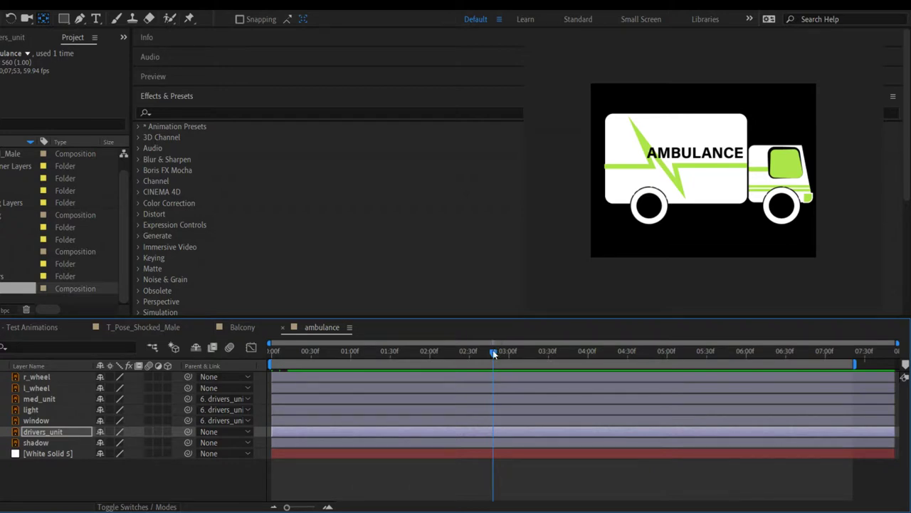
{"action": "left_click_drag", "start_coordinate": [492, 350], "coordinate": [257, 388]}
Step: Deselect drivers_unit, collapse med_unit's Transform twirl, and select the med_unit layer
{"action": "left_click", "coordinate": [2, 398]}
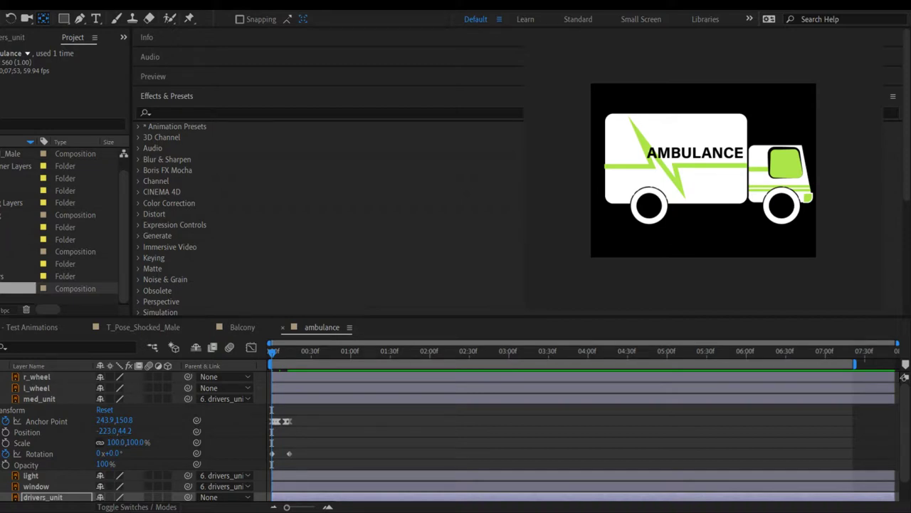
{"action": "left_click", "coordinate": [309, 463]}
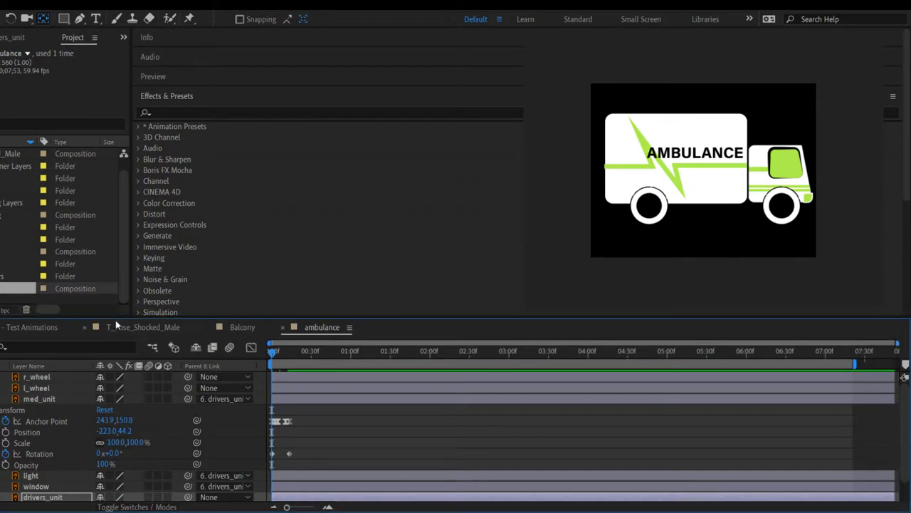
{"action": "left_click", "coordinate": [59, 327]}
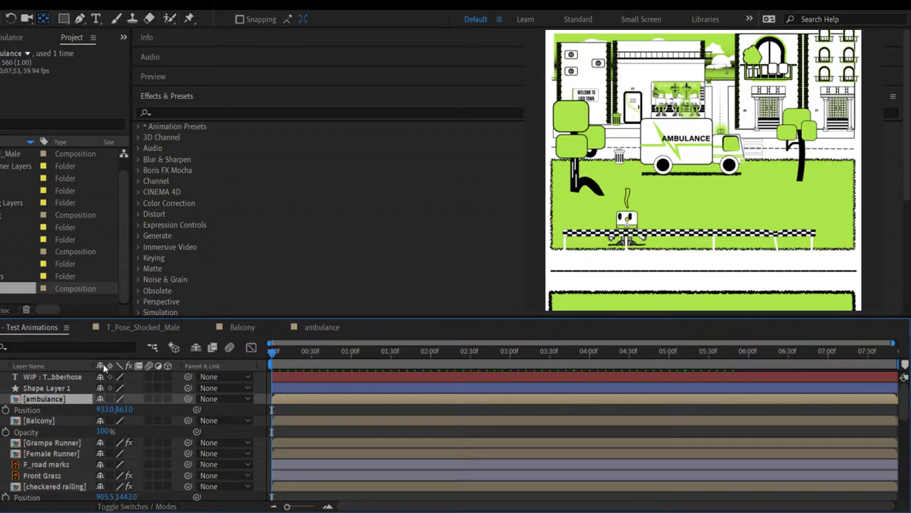
{"action": "left_click", "coordinate": [294, 330]}
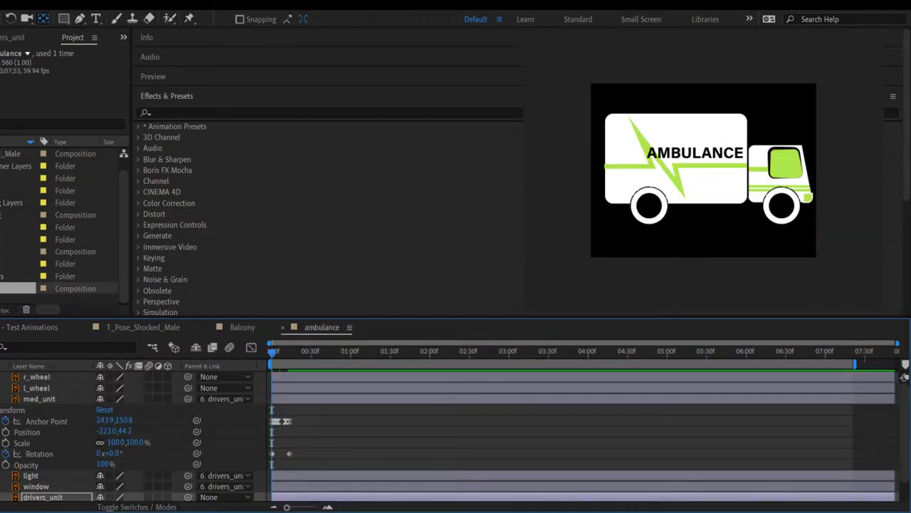
{"action": "key", "text": "ctrl+shift+a"}
{"action": "left_click", "coordinate": [9, 399]}
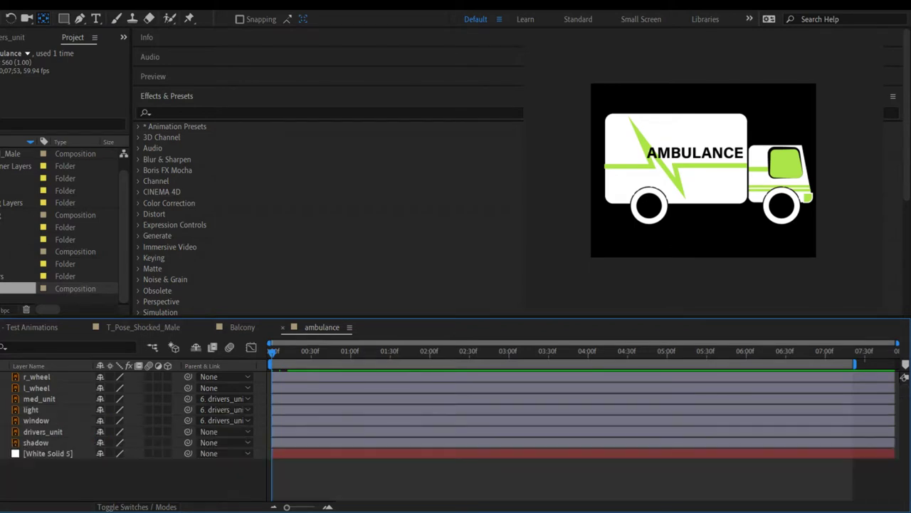
{"action": "left_click", "coordinate": [22, 402]}
Step: Open med_unit's source footage and expand its Transform, leaving the Rotation expression unchanged
{"action": "double_click", "coordinate": [16, 401]}
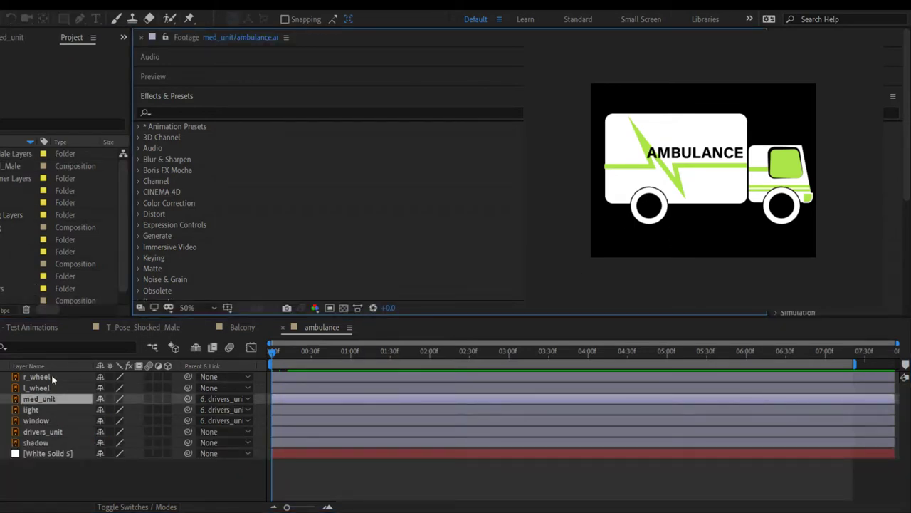
{"action": "left_click", "coordinate": [9, 399]}
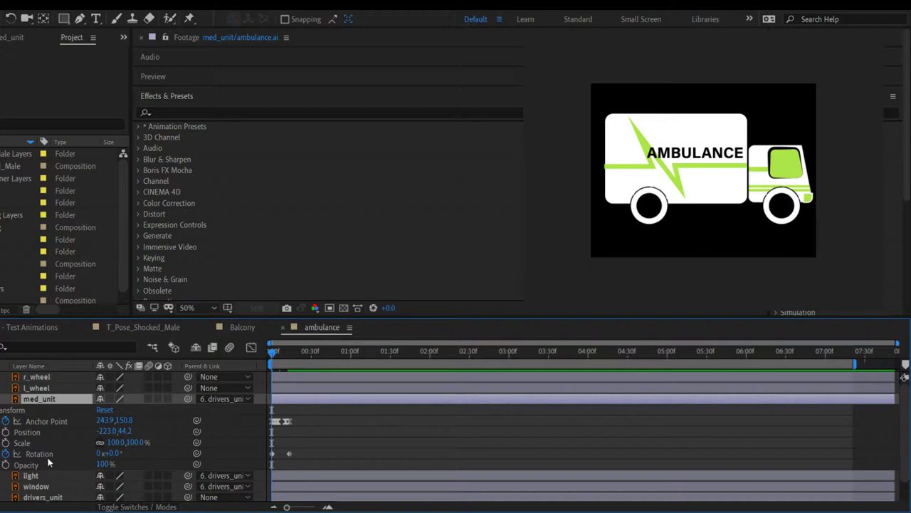
{"action": "left_click", "coordinate": [5, 453], "text": "alt"}
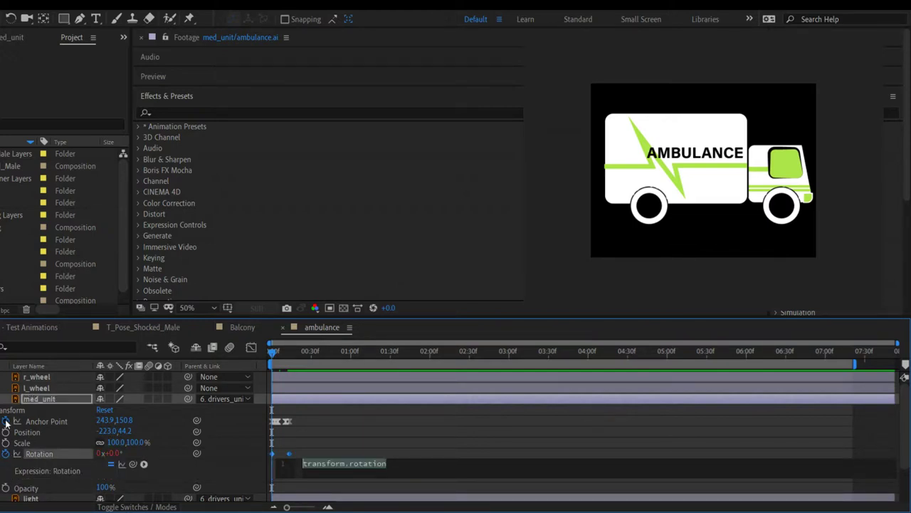
{"action": "left_click", "coordinate": [7, 459]}
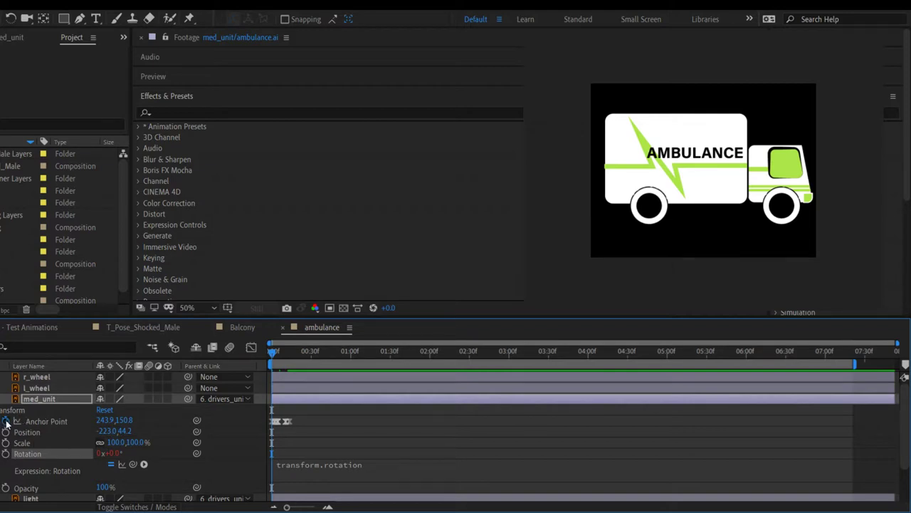
Step: Add a loopOut("pingpong") expression to med_unit's Anchor Point and preview the bobbing loop
{"action": "left_click", "coordinate": [6, 421], "text": "alt"}
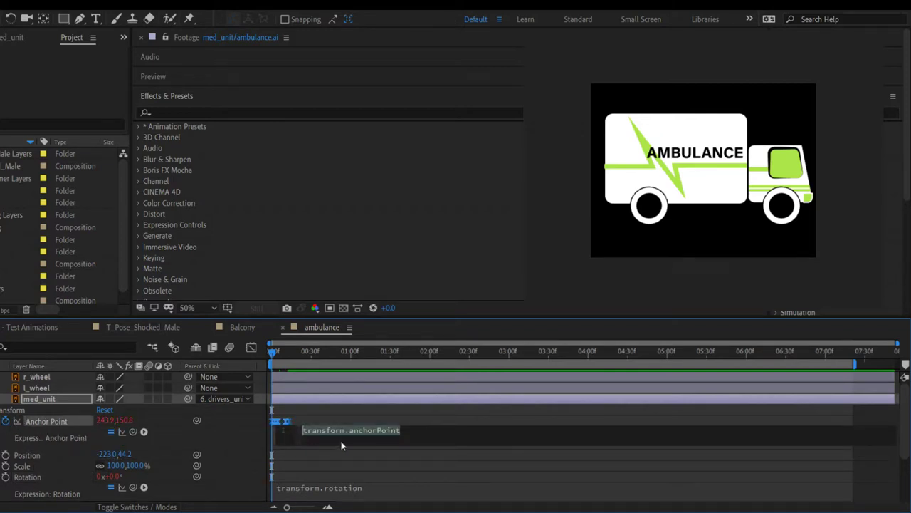
{"action": "type", "text": "loo"}
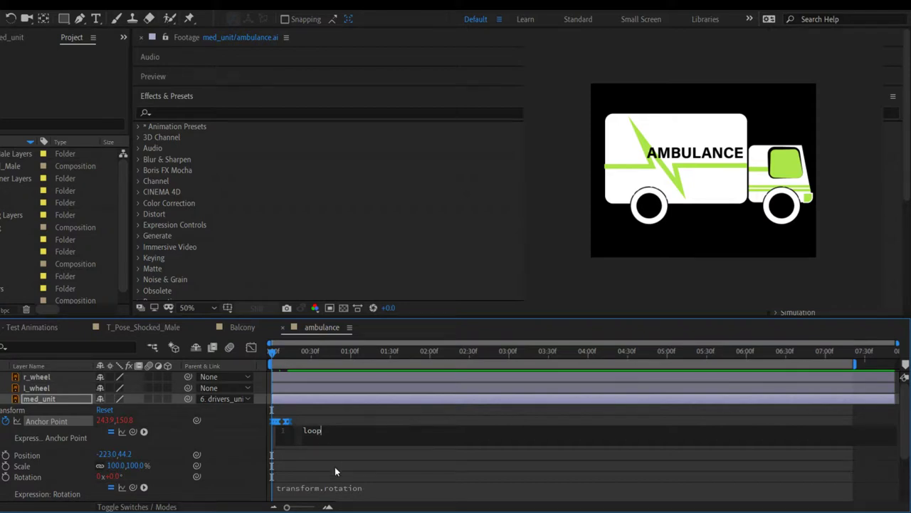
{"action": "type", "text": "pOut()"}
{"action": "key", "text": "KP_Enter"}
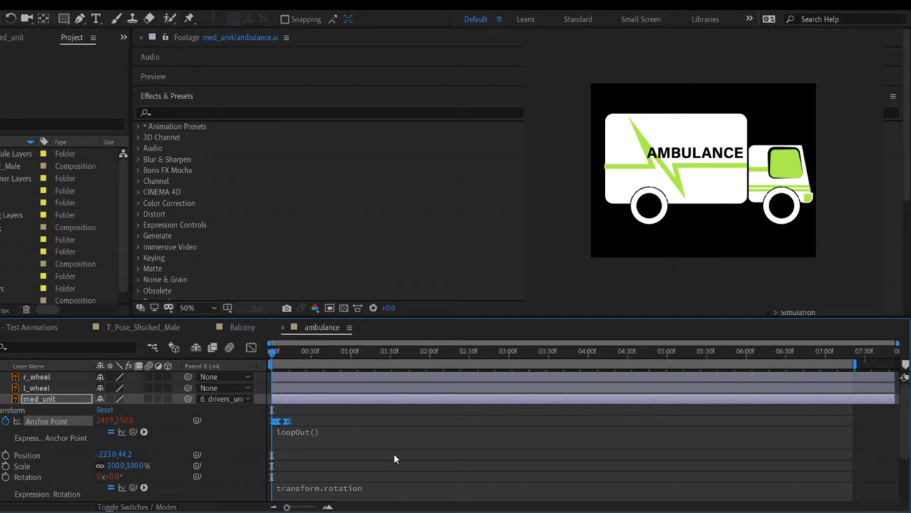
{"action": "left_click", "coordinate": [315, 432]}
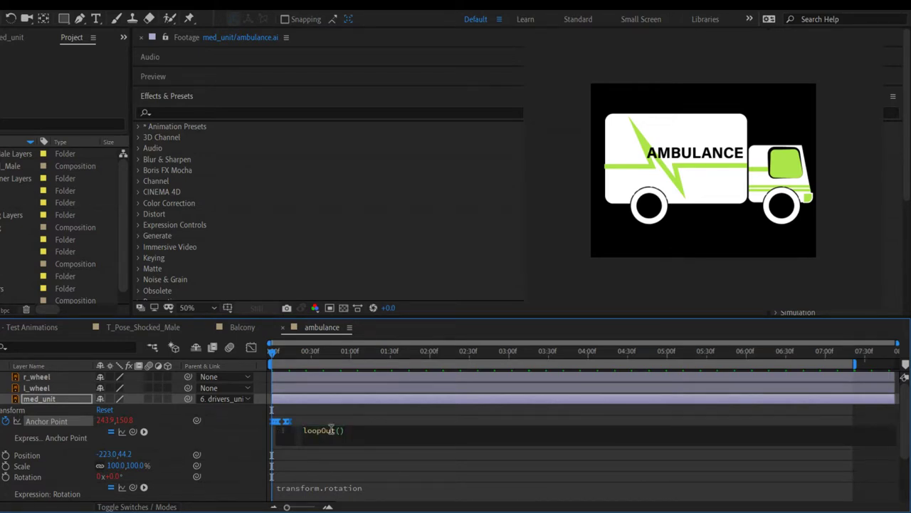
{"action": "type", "text": "\"pingpong"}
{"action": "left_click", "coordinate": [402, 430]}
{"action": "key", "text": "u"}
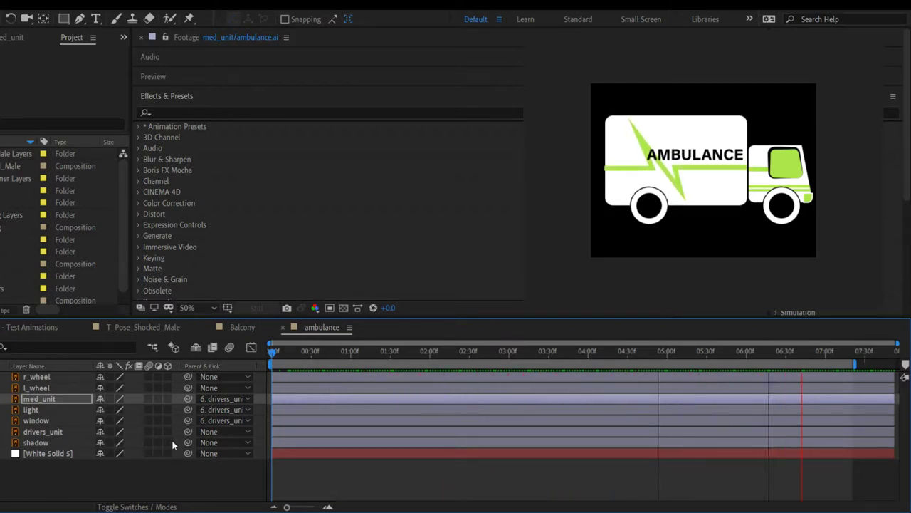
Step: Stop the preview and abandon a parent link, leaving layer parents unchanged
{"action": "key", "text": "space"}
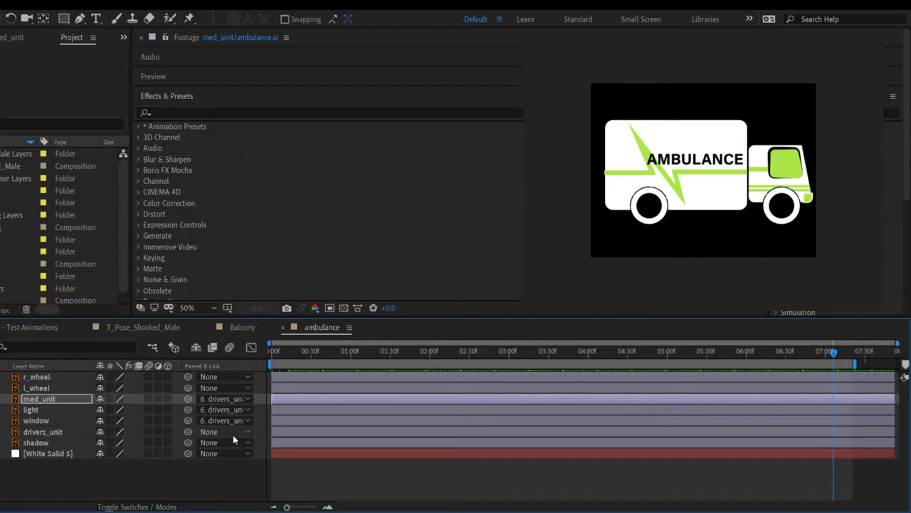
{"action": "left_click_drag", "start_coordinate": [233, 438], "coordinate": [239, 386]}
{"action": "left_click_drag", "start_coordinate": [177, 468], "coordinate": [177, 467]}
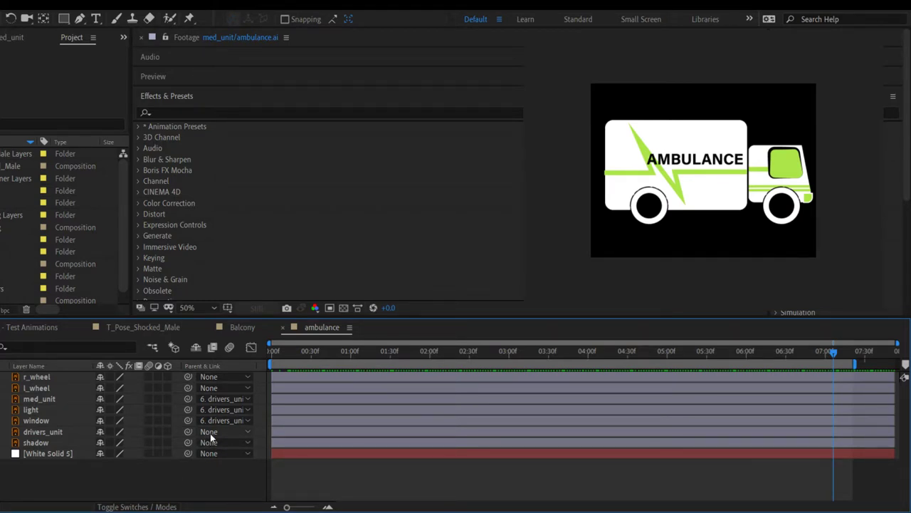
Step: Delete the loopOut("pingpong") expression from med_unit's Anchor Point and collapse the layer
{"action": "left_click", "coordinate": [46, 399]}
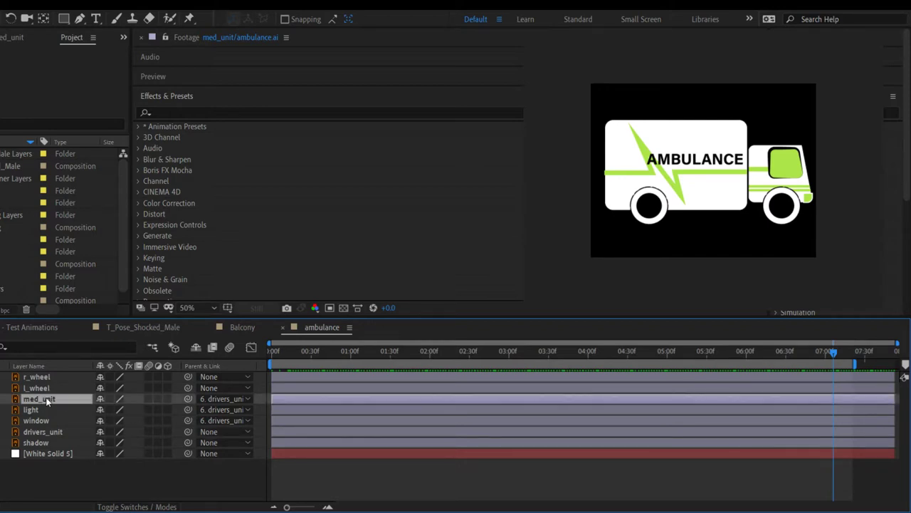
{"action": "left_click", "coordinate": [3, 400]}
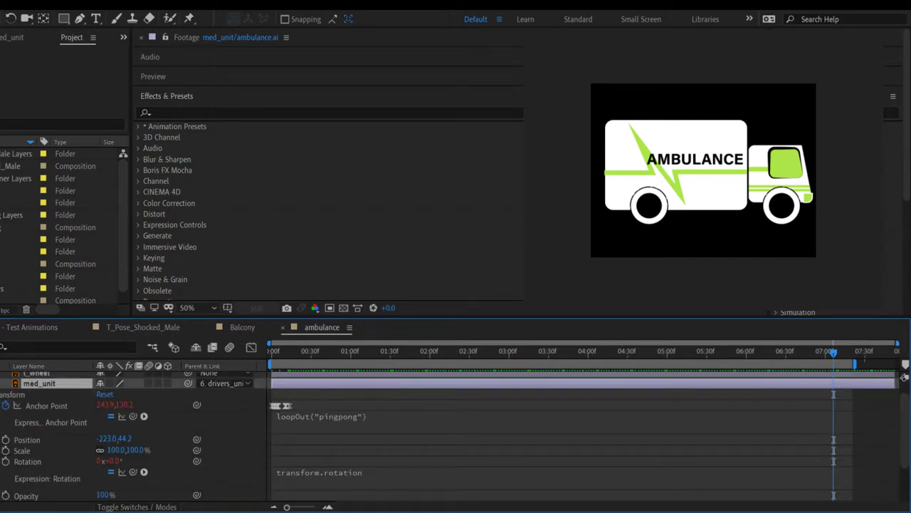
{"action": "left_click", "coordinate": [381, 415]}
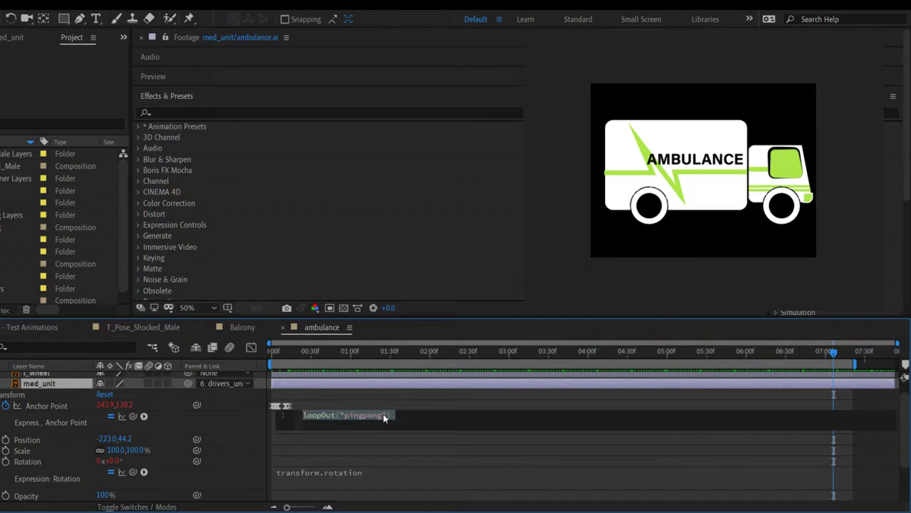
{"action": "key", "text": "BackSpace"}
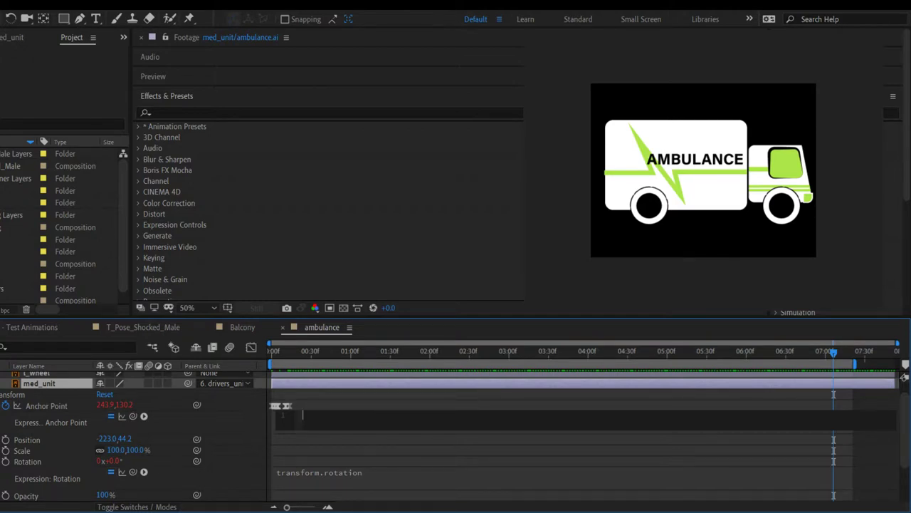
{"action": "key", "text": "u"}
{"action": "left_click", "coordinate": [32, 431]}
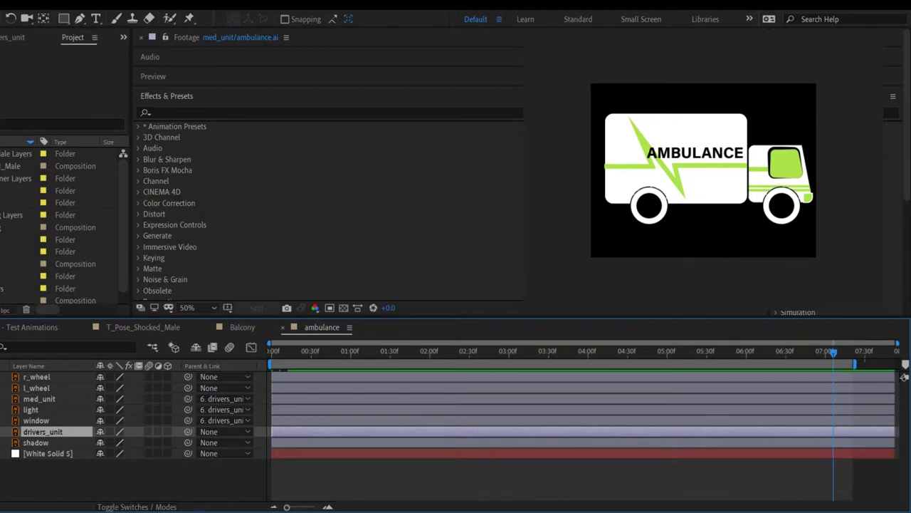
Step: Give drivers_unit's Anchor Point a loopOut("pingpong") expression, preview it, then open Test Animations
{"action": "key", "text": "a"}
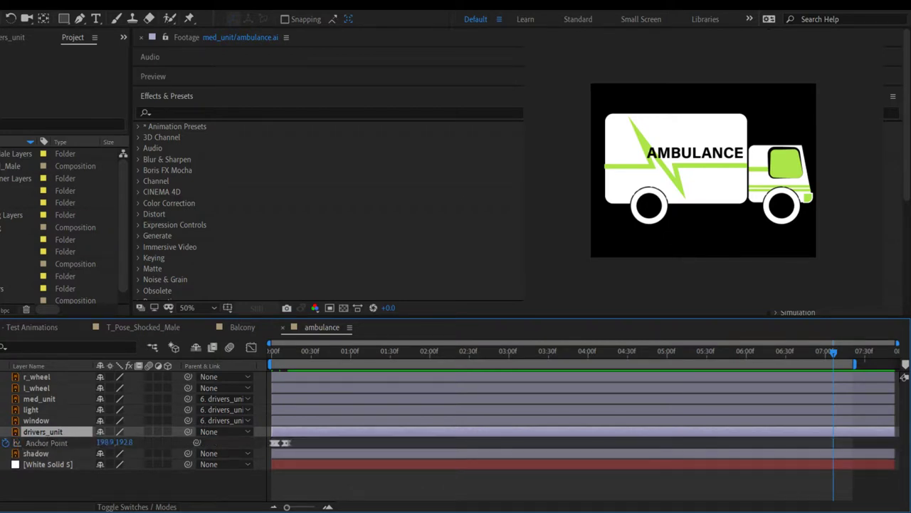
{"action": "left_click", "coordinate": [6, 443], "text": "alt"}
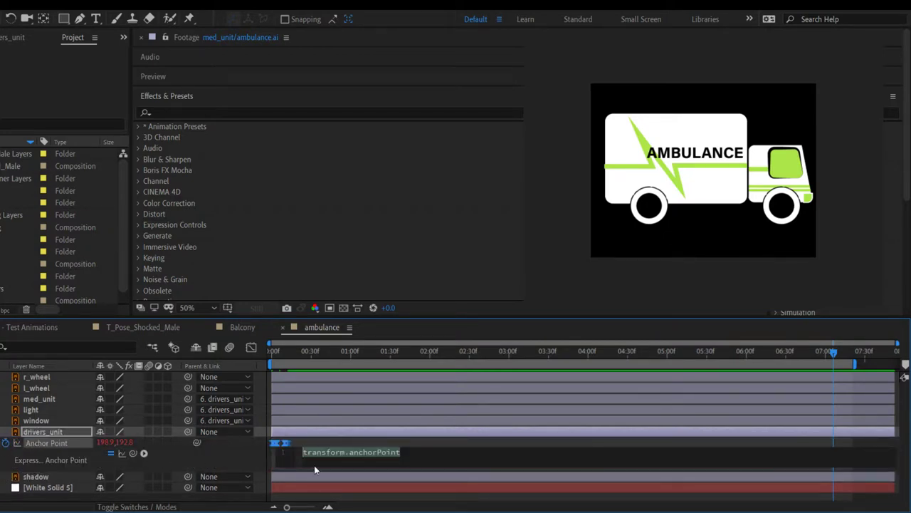
{"action": "key", "text": "BackSpace"}
{"action": "type", "text": "lo"}
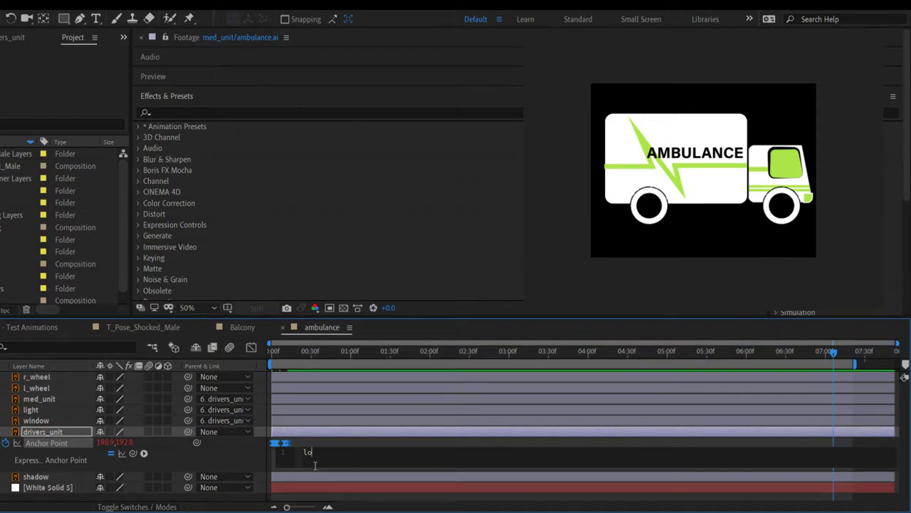
{"action": "type", "text": "opOut(\"pingpongu"}
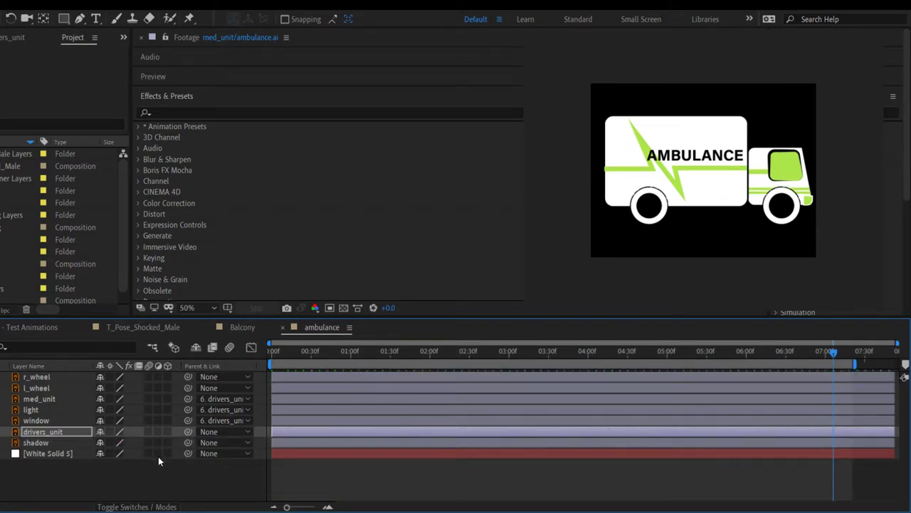
{"action": "key", "text": "space"}
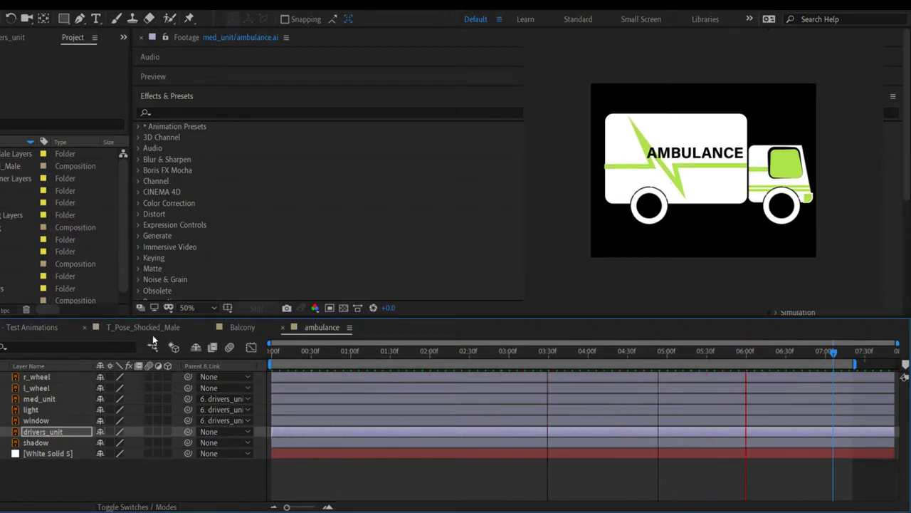
{"action": "left_click", "coordinate": [32, 326]}
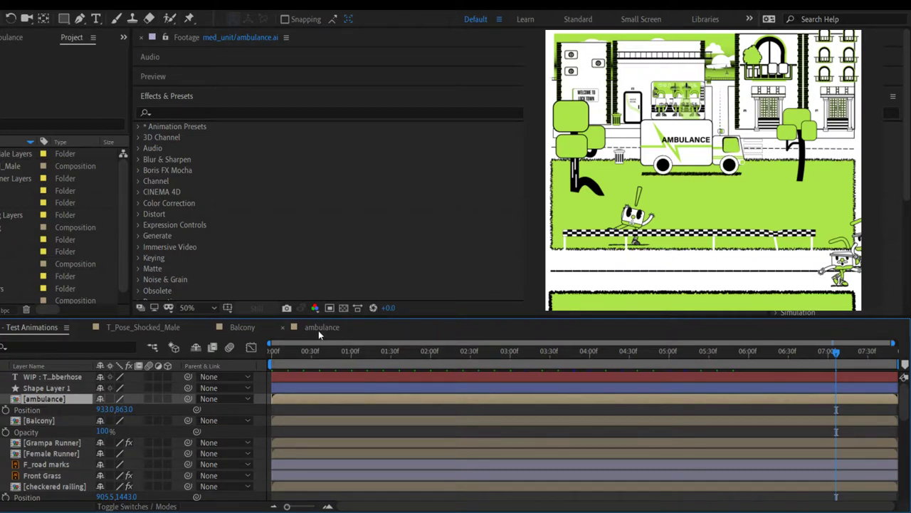
Step: Play the street scene from 00:00, then return to the ambulance composition
{"action": "left_click", "coordinate": [280, 352]}
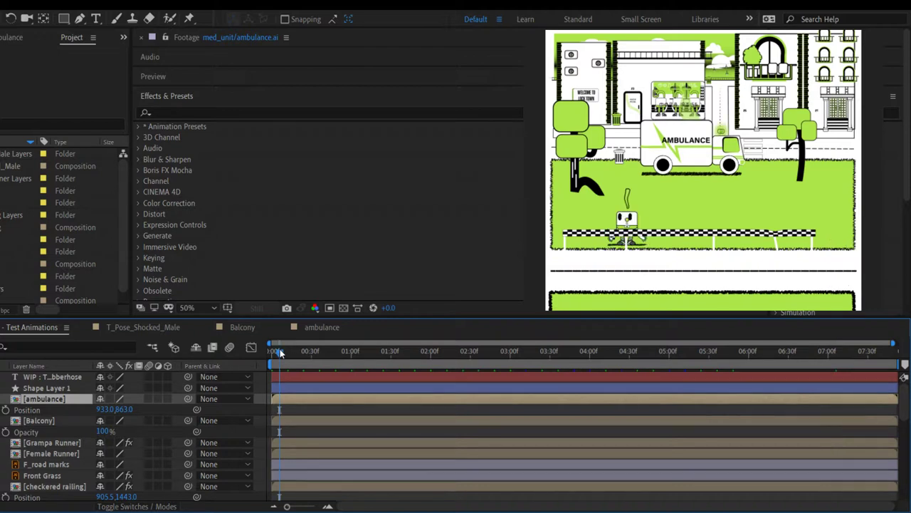
{"action": "left_click_drag", "start_coordinate": [280, 352], "coordinate": [247, 358]}
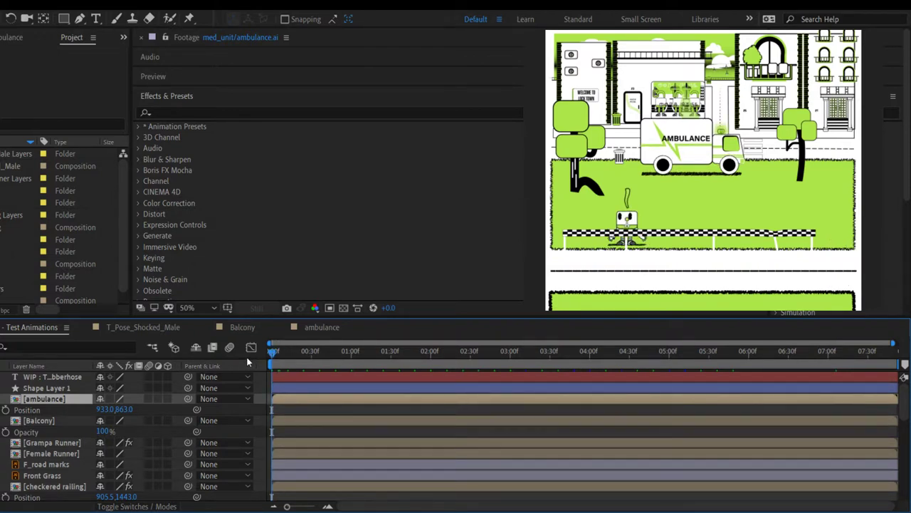
{"action": "key", "text": "space"}
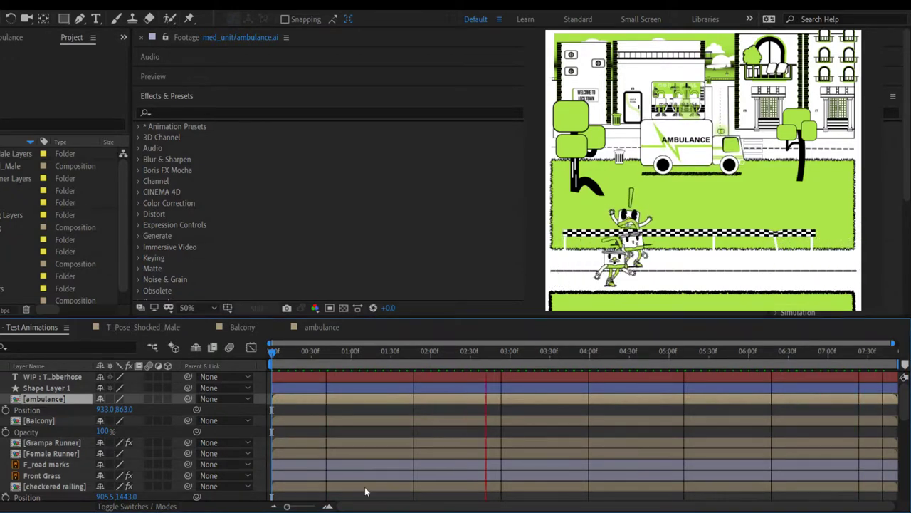
{"action": "left_click", "coordinate": [316, 328]}
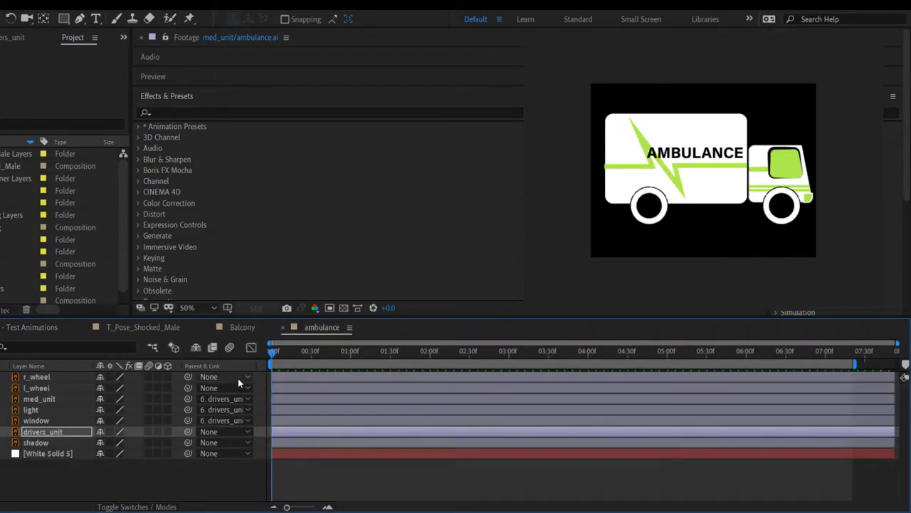
Step: Watch the Test Animations street scene again, then switch to the Balcony composition
{"action": "left_click", "coordinate": [32, 328]}
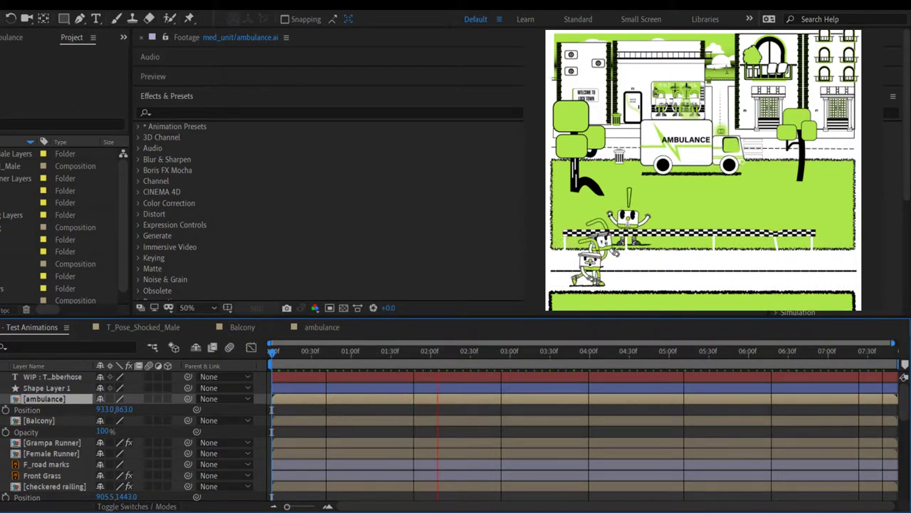
{"action": "left_click", "coordinate": [260, 330]}
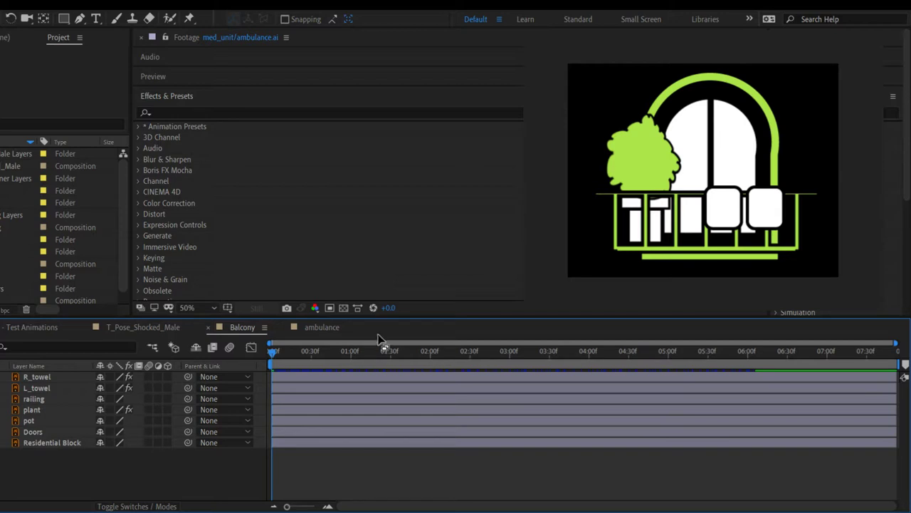
Step: Delete the White Solid 5 layer from the ambulance composition
{"action": "left_click", "coordinate": [330, 333]}
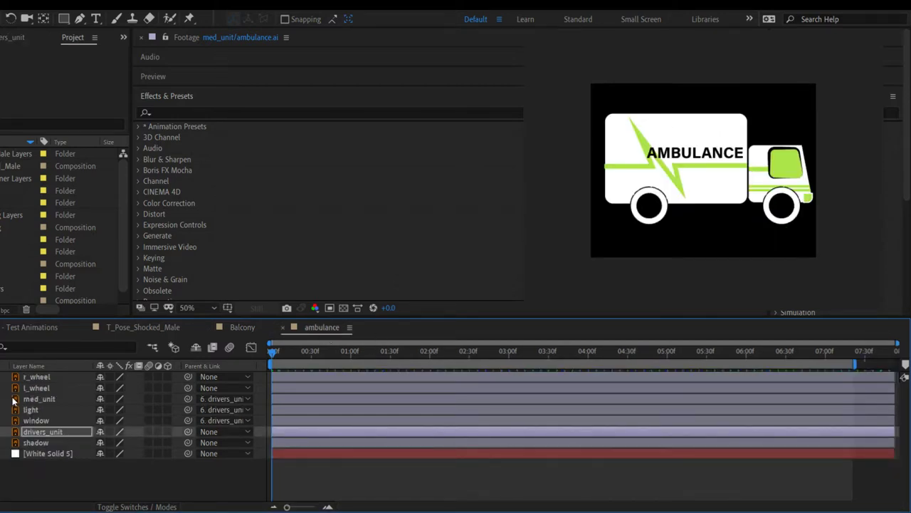
{"action": "left_click", "coordinate": [42, 454]}
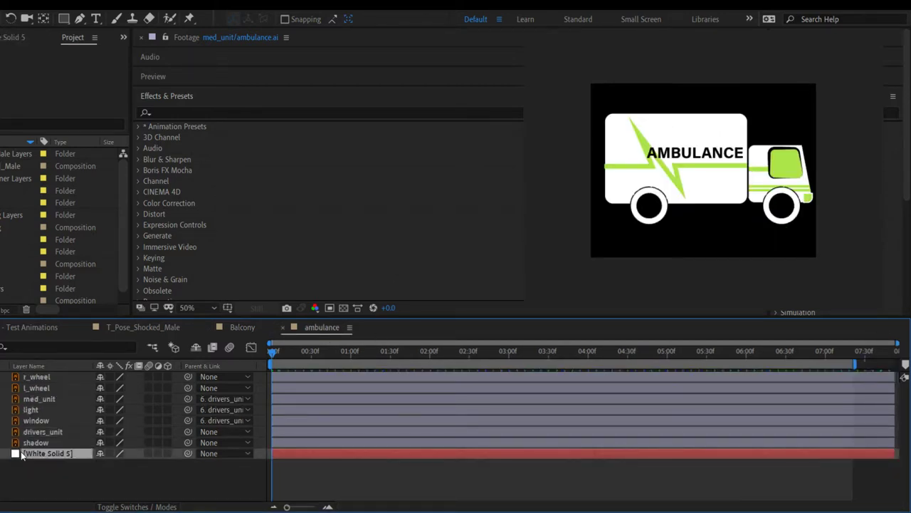
{"action": "key", "text": "Delete"}
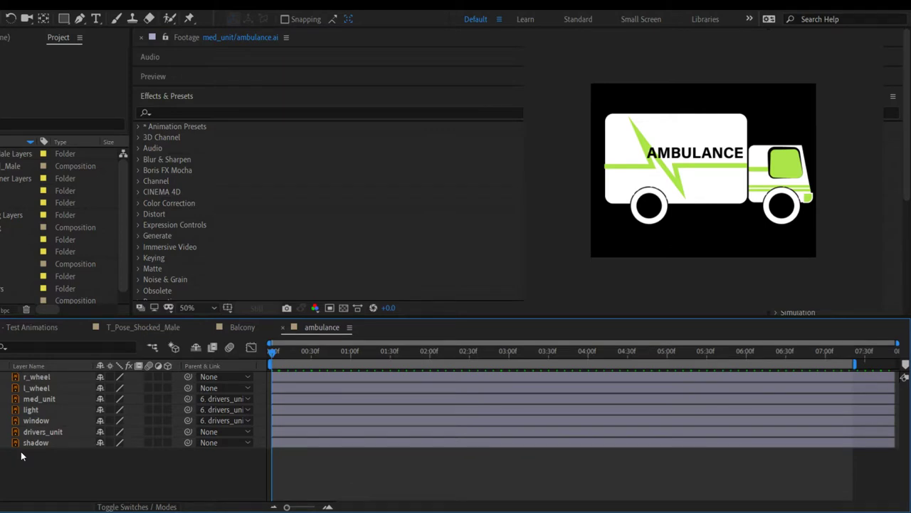
Step: Preview the Balcony towel animation, then open the T_Pose_Shocked_Male composition
{"action": "left_click", "coordinate": [240, 329]}
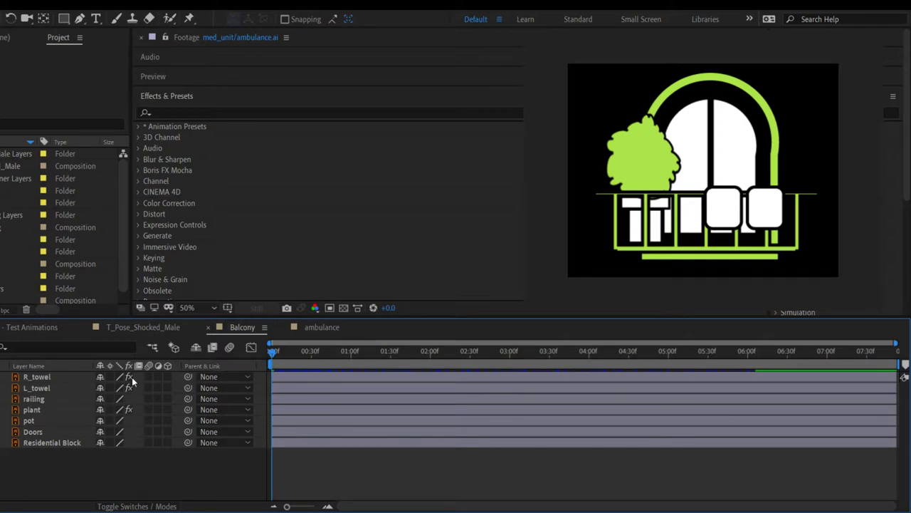
{"action": "key", "text": "space"}
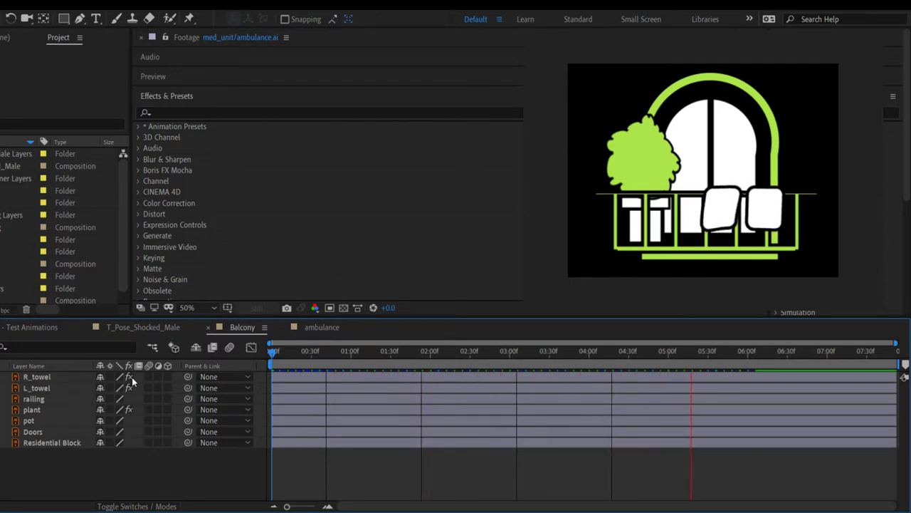
{"action": "key", "text": "space"}
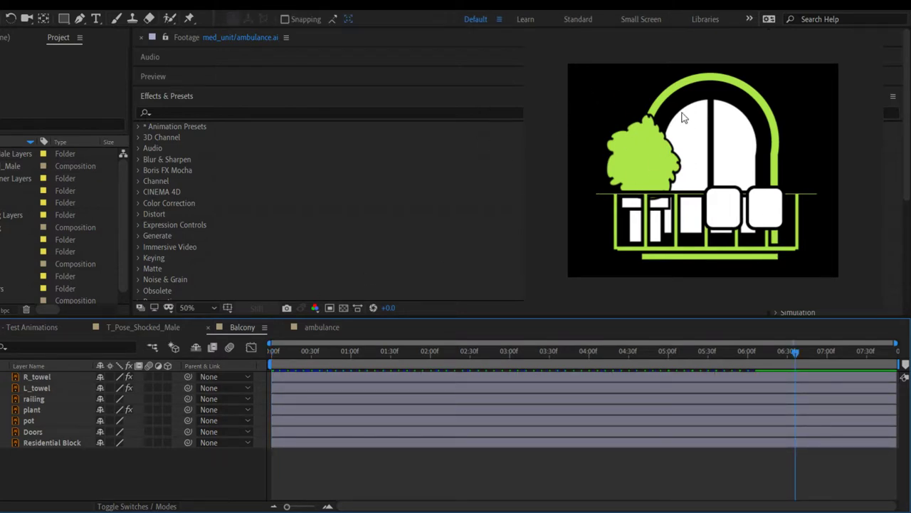
{"action": "left_click", "coordinate": [152, 327]}
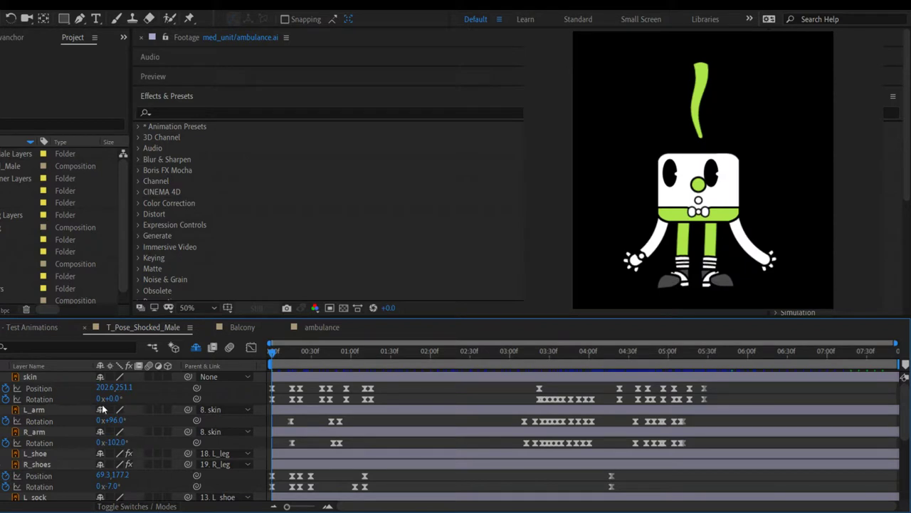
Step: Scrub through the shocked character's poses, jump back to 0:00, and return to Test Animations
{"action": "left_click_drag", "start_coordinate": [271, 352], "coordinate": [880, 345]}
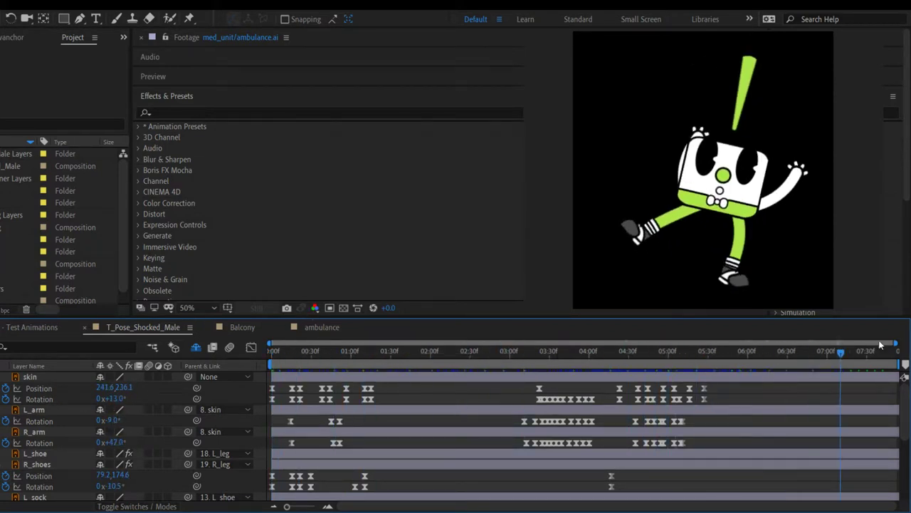
{"action": "key", "text": "Home"}
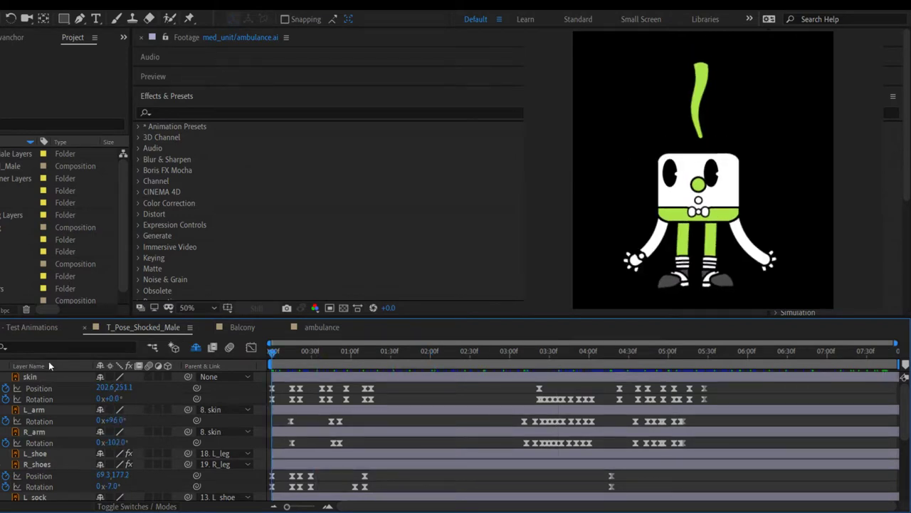
{"action": "left_click", "coordinate": [11, 327]}
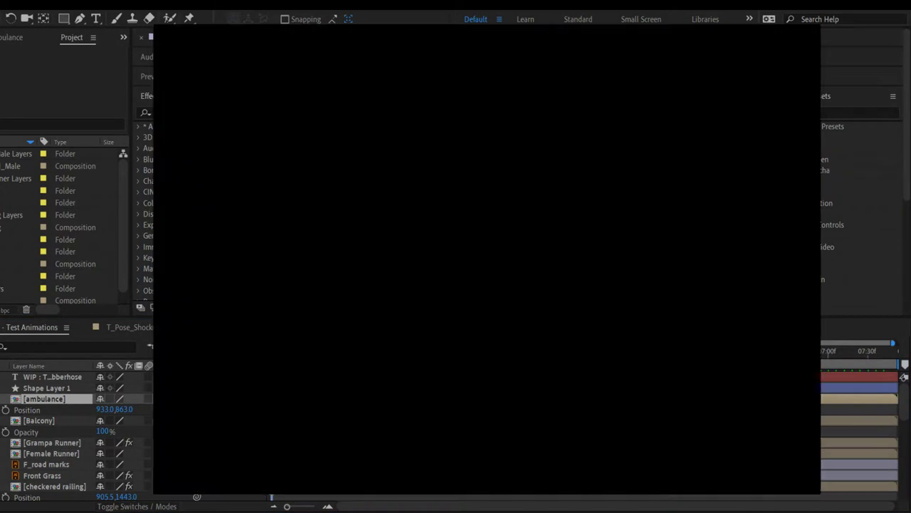
Step: Play the street scene, then select the Siren and ambulance light layers and cut them
{"action": "key", "text": "space"}
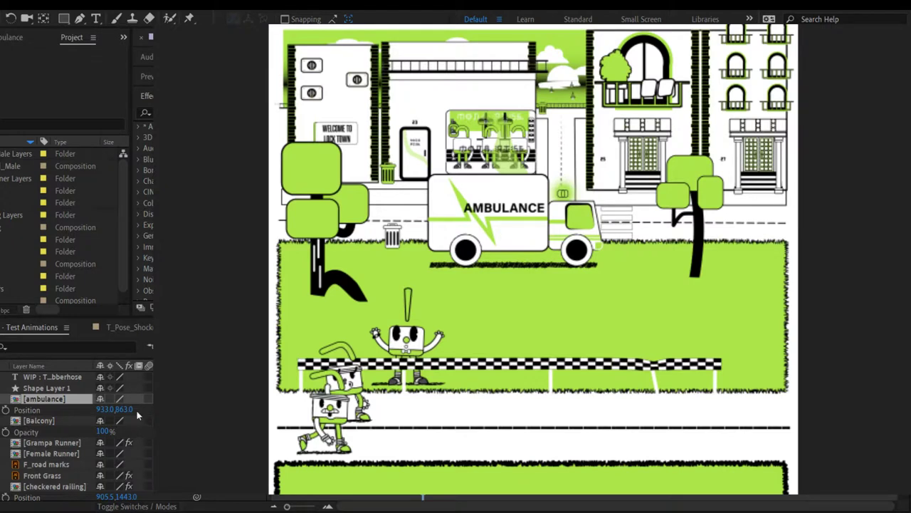
{"action": "scroll", "coordinate": [61, 456], "scroll_direction": "down", "scroll_amount": 10}
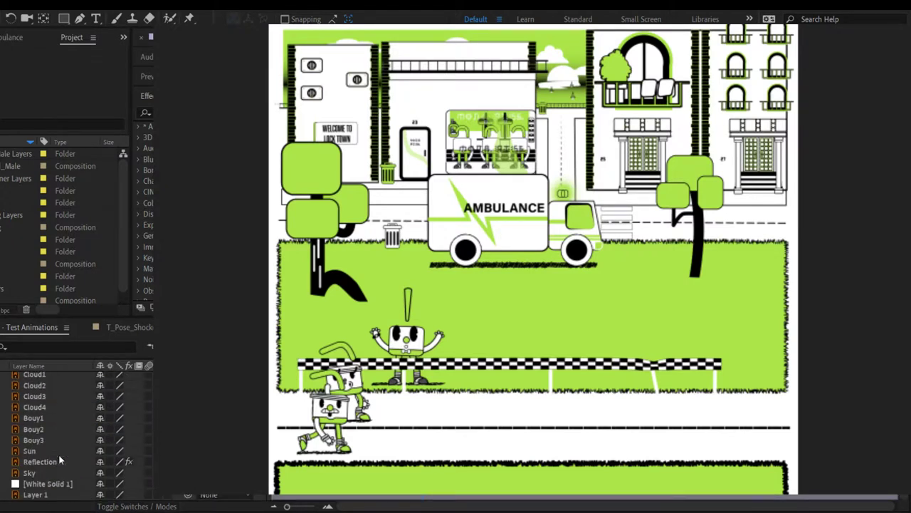
{"action": "scroll", "coordinate": [59, 454], "scroll_direction": "up", "scroll_amount": 10}
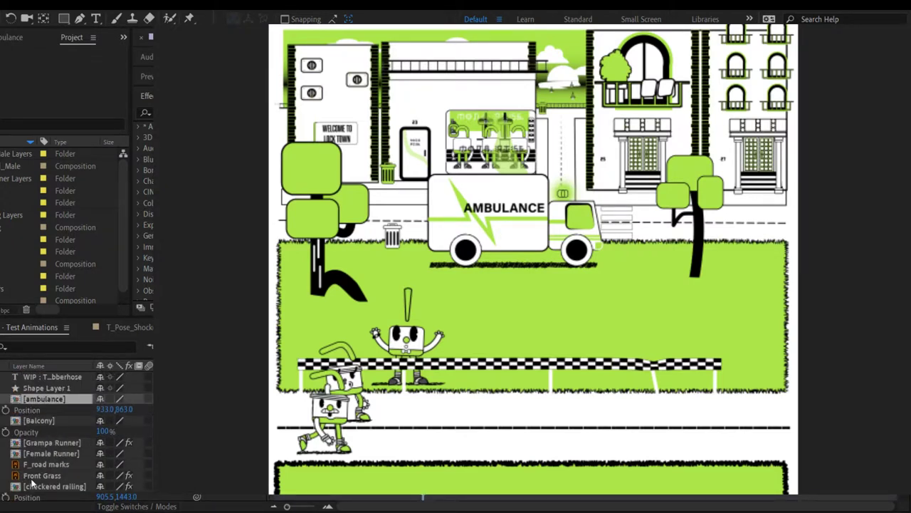
{"action": "scroll", "coordinate": [32, 478], "scroll_direction": "down", "scroll_amount": 3}
{"action": "left_click", "coordinate": [32, 467]}
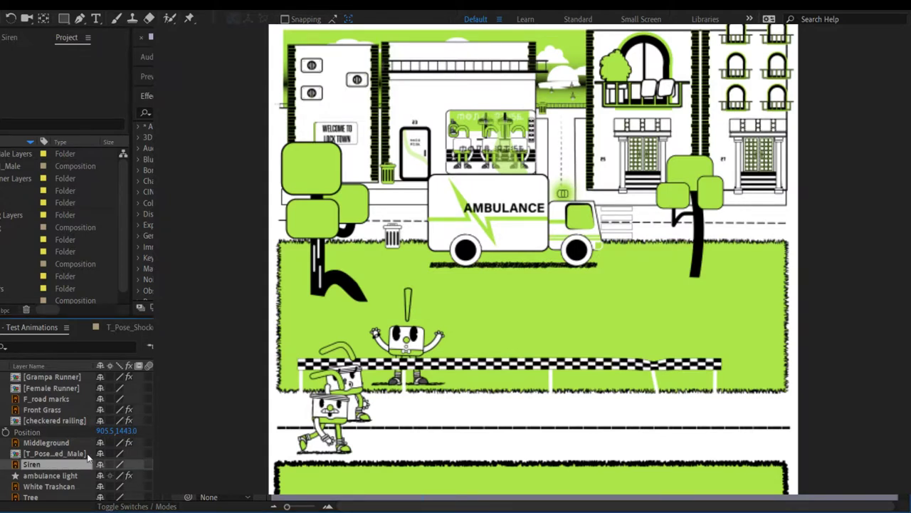
{"action": "scroll", "coordinate": [87, 456], "scroll_direction": "up", "scroll_amount": 3}
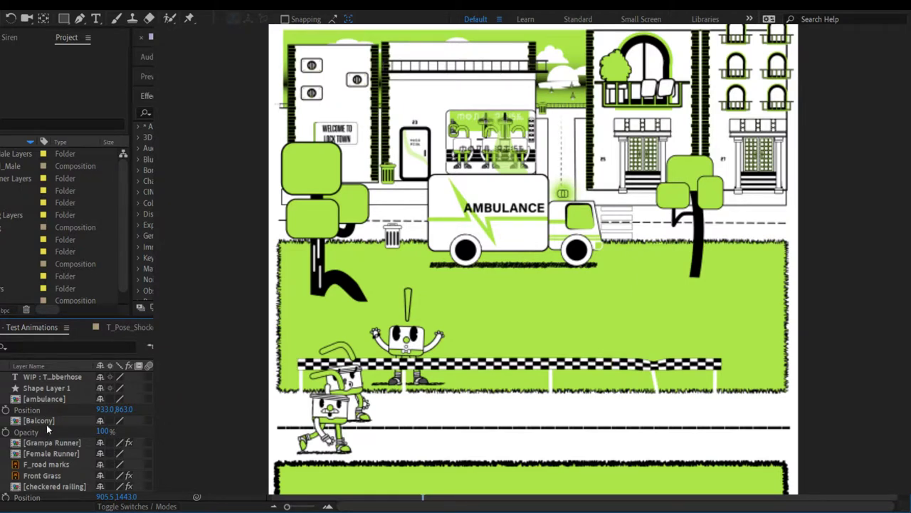
{"action": "scroll", "coordinate": [46, 427], "scroll_direction": "down", "scroll_amount": 5}
{"action": "left_click", "coordinate": [46, 442], "text": "shift"}
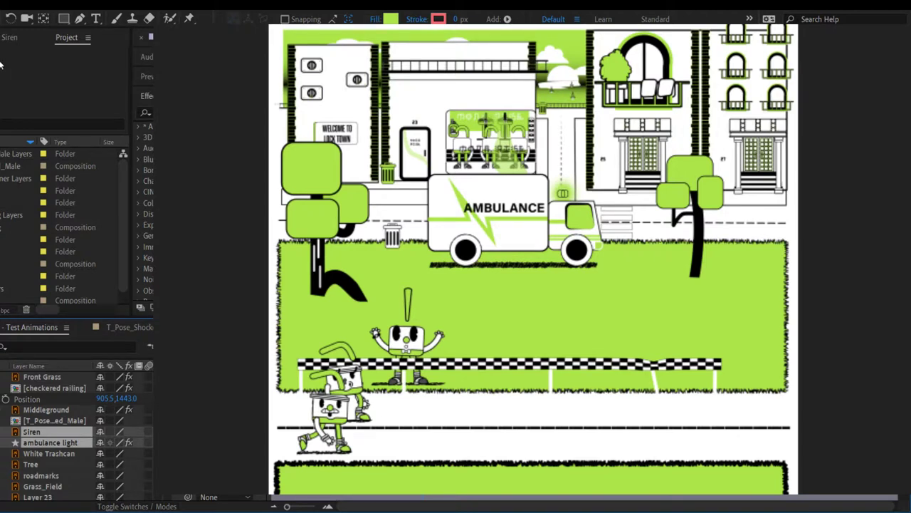
{"action": "key", "text": "Delete"}
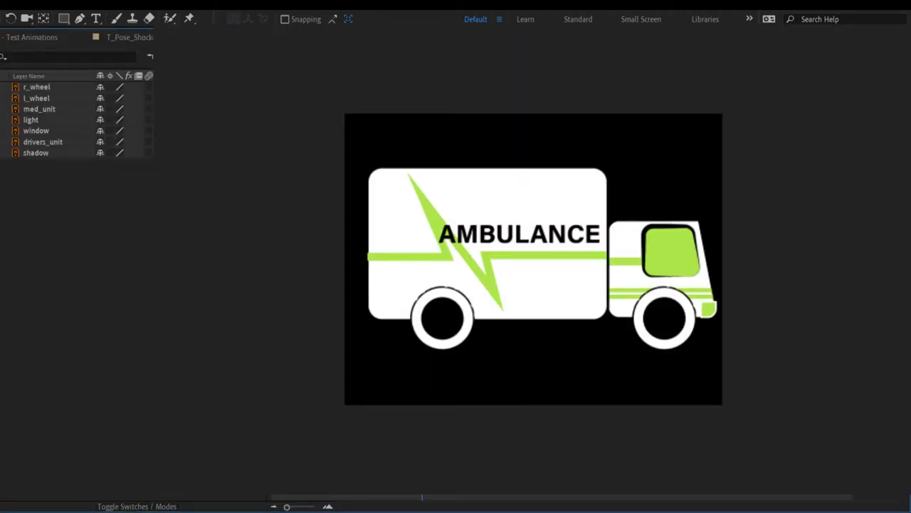
Step: Paste the Siren and ambulance light layers into the ambulance comp above a new white solid
{"action": "key", "text": "ctrl+v"}
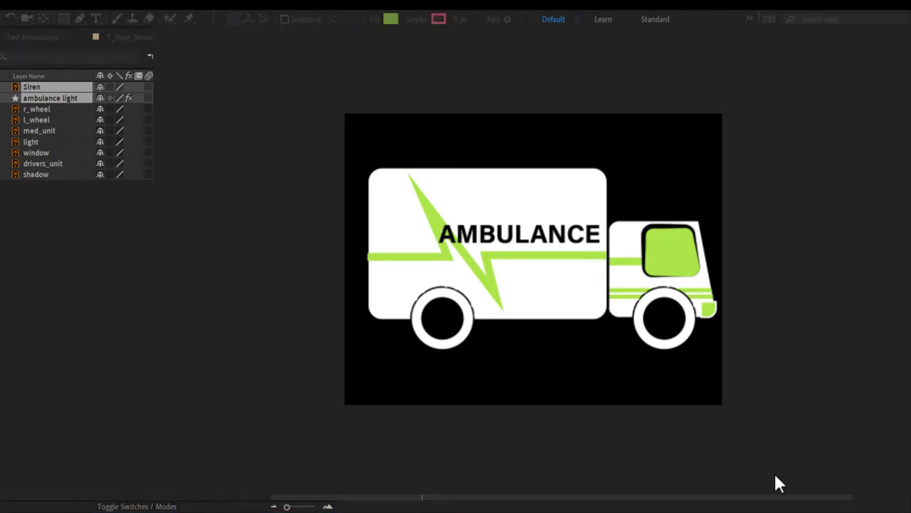
{"action": "key", "text": "Return"}
{"action": "left_click_drag", "start_coordinate": [68, 84], "coordinate": [75, 191]}
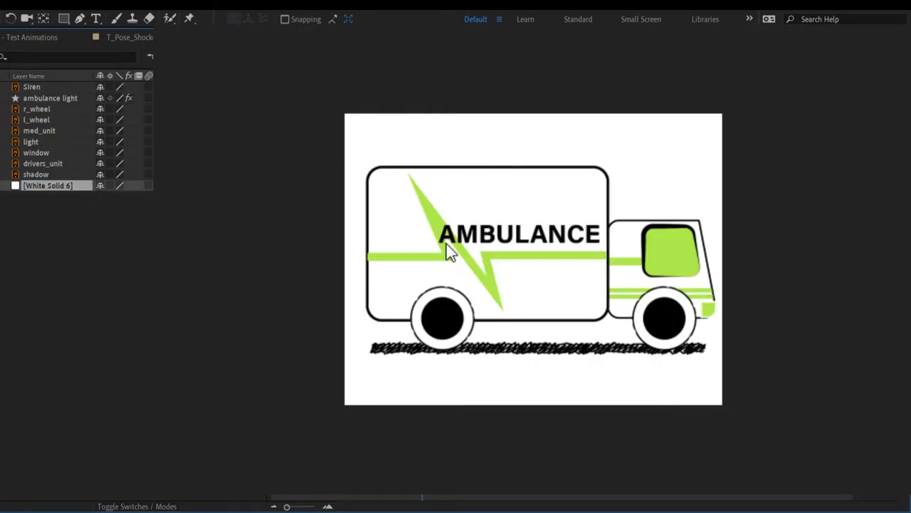
Step: Show the Siren layer's position, 1131.5,759.9, with the whole composition in view
{"action": "left_click", "coordinate": [28, 86]}
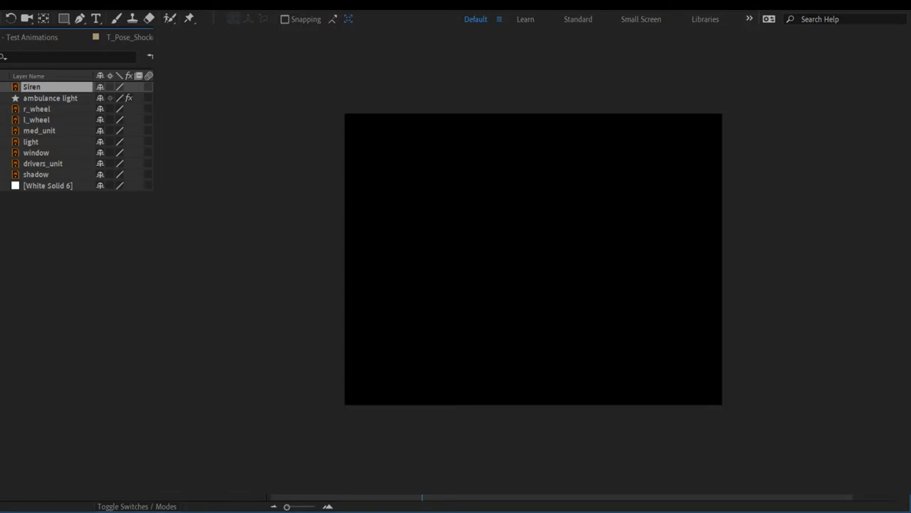
{"action": "key", "text": "F2"}
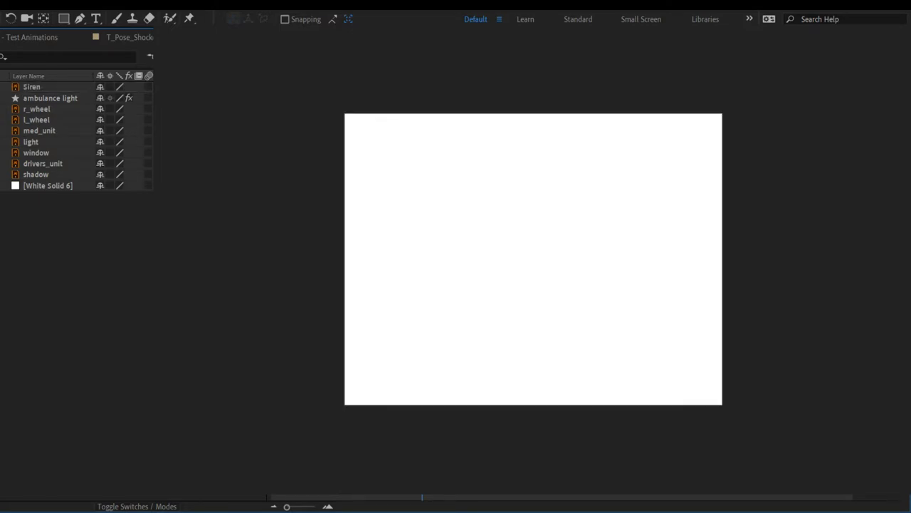
{"action": "left_click", "coordinate": [40, 89]}
{"action": "key", "text": "p"}
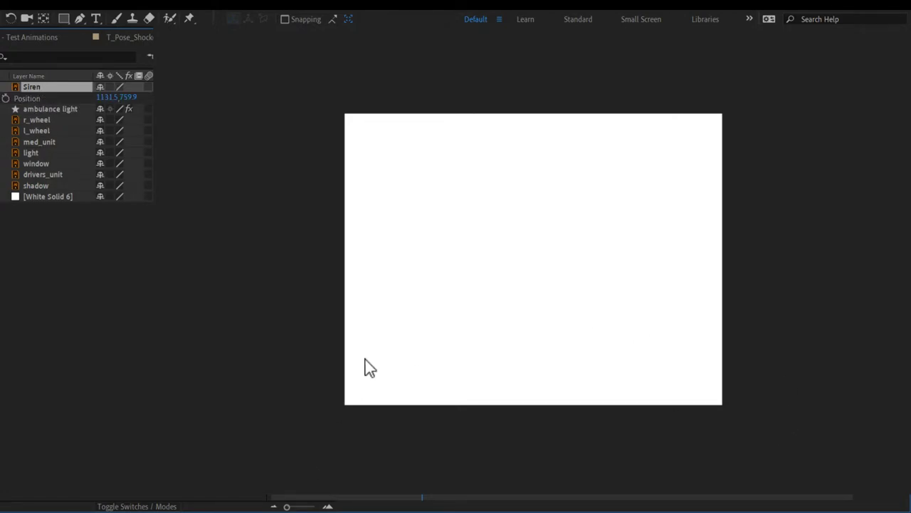
{"action": "key", "text": "comma"}
{"action": "key", "text": "comma"}
{"action": "key", "text": "period"}
{"action": "key", "text": "period"}
{"action": "key", "text": "period"}
{"action": "key", "text": "comma"}
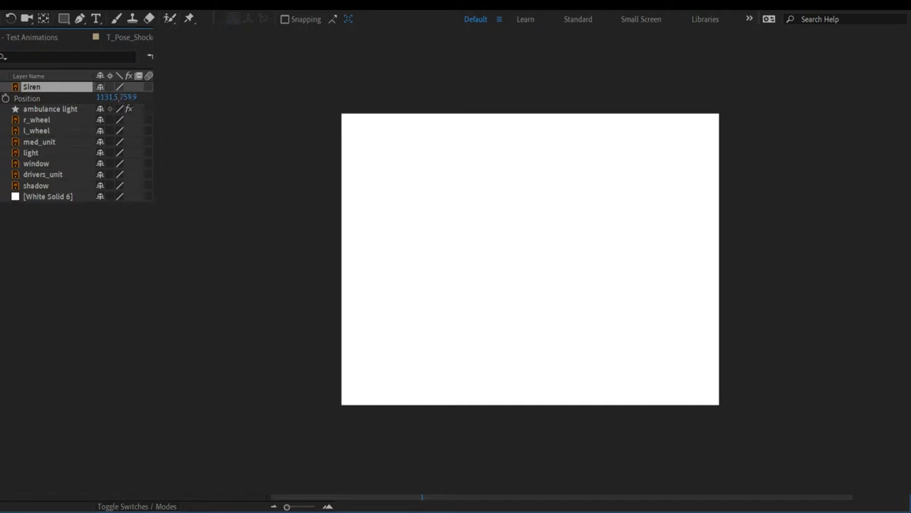
Step: Reset the Siren layer's transform properties to centre it
{"action": "left_click", "coordinate": [1, 87]}
{"action": "left_click", "coordinate": [2, 87]}
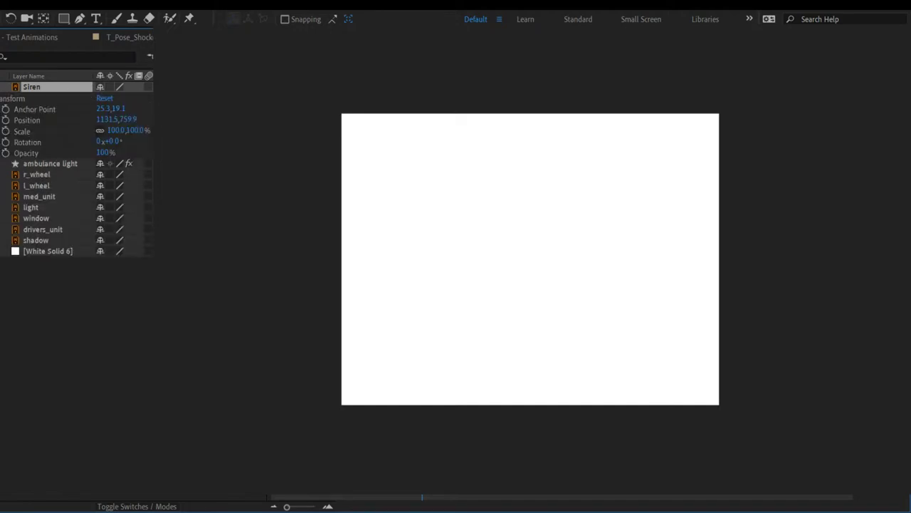
{"action": "left_click", "coordinate": [105, 98]}
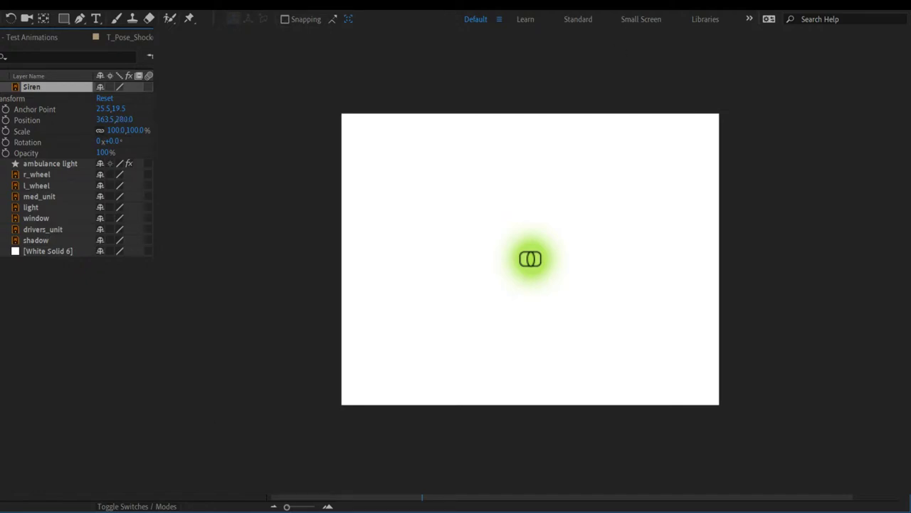
{"action": "key", "text": "ctrl+grave"}
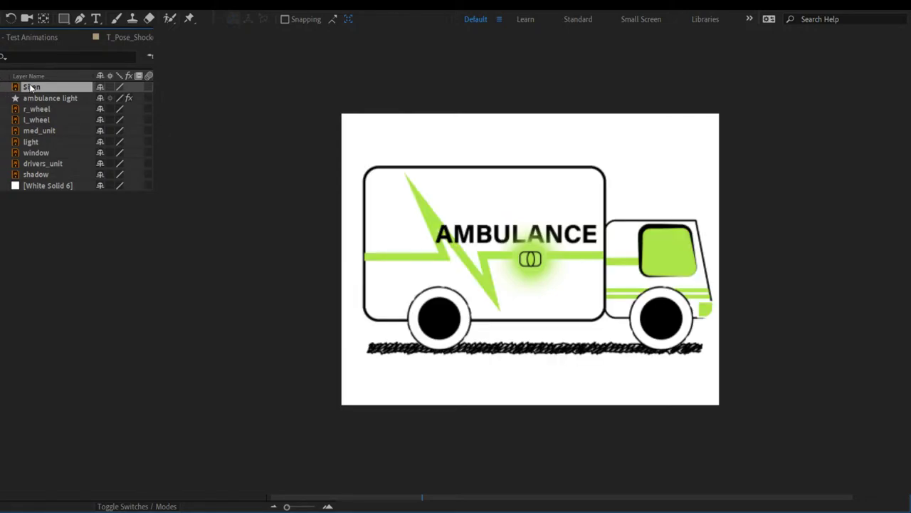
Step: Place the siren on the ambulance cab roof at 67.5,-5.9 and reveal its Glow settings
{"action": "key", "text": "p"}
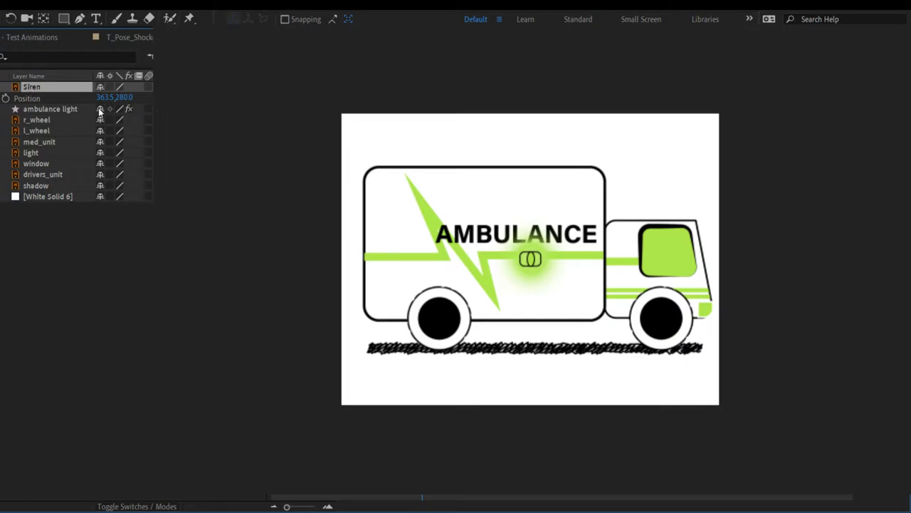
{"action": "mouse_move", "coordinate": [126, 97]}
{"action": "left_mouse_down"}
{"action": "mouse_move", "coordinate": [151, 105]}
{"action": "mouse_move", "coordinate": [121, 97]}
{"action": "left_mouse_up"}
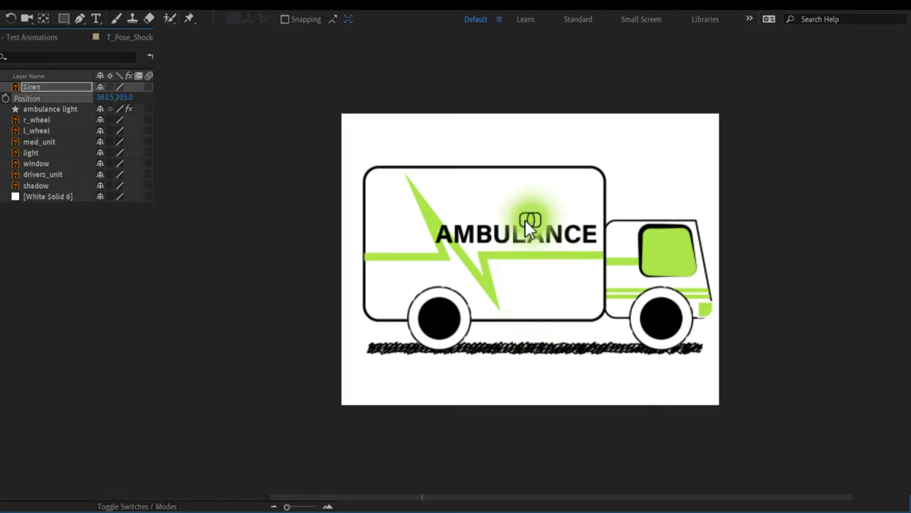
{"action": "left_click_drag", "start_coordinate": [524, 218], "coordinate": [628, 208]}
{"action": "key", "text": "period"}
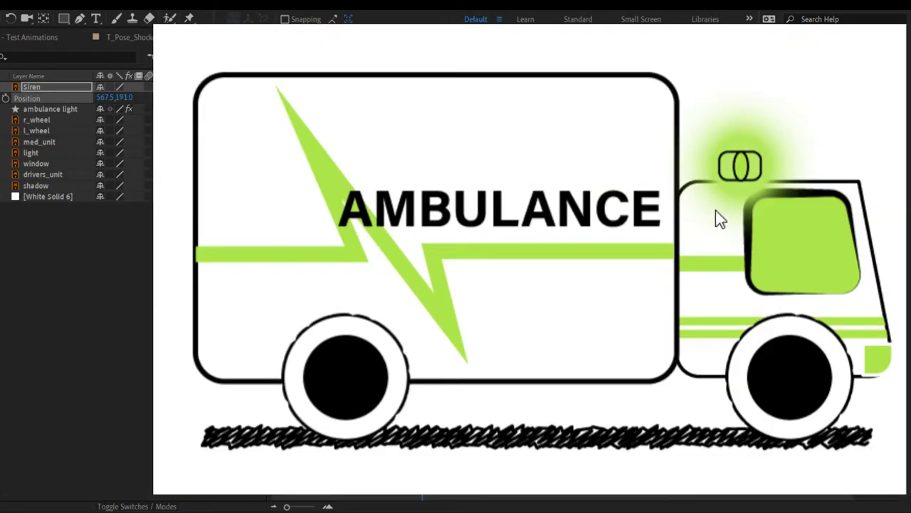
{"action": "left_click_drag", "start_coordinate": [734, 173], "coordinate": [731, 169]}
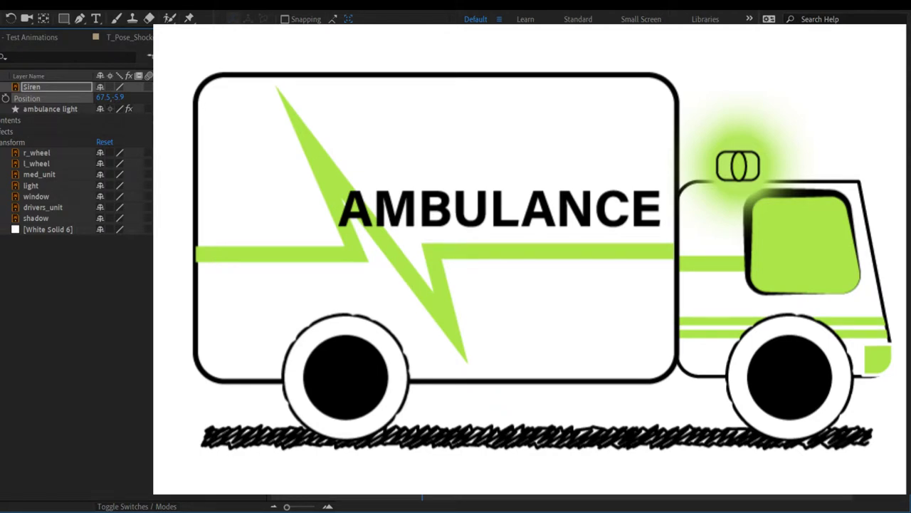
{"action": "left_click", "coordinate": [6, 142]}
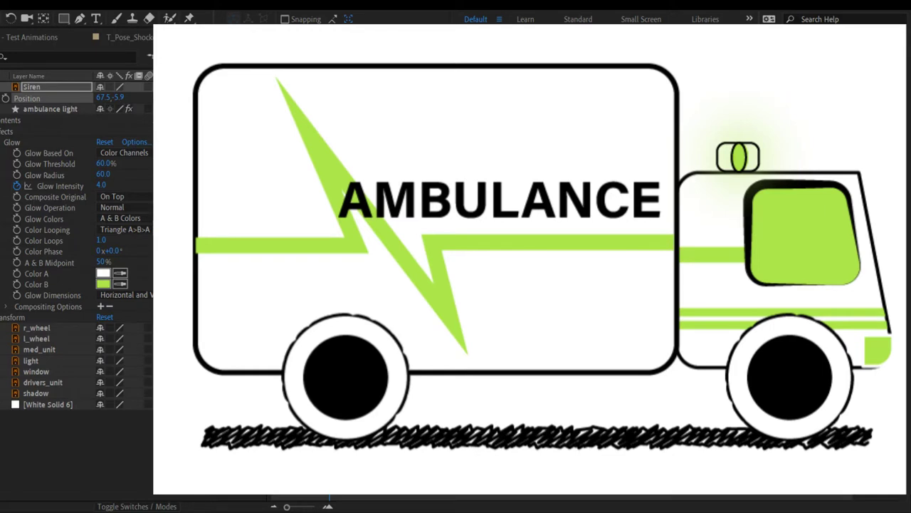
Step: Add an expression to the ambulance light's Glow Intensity, currently 4.0
{"action": "left_click", "coordinate": [50, 109]}
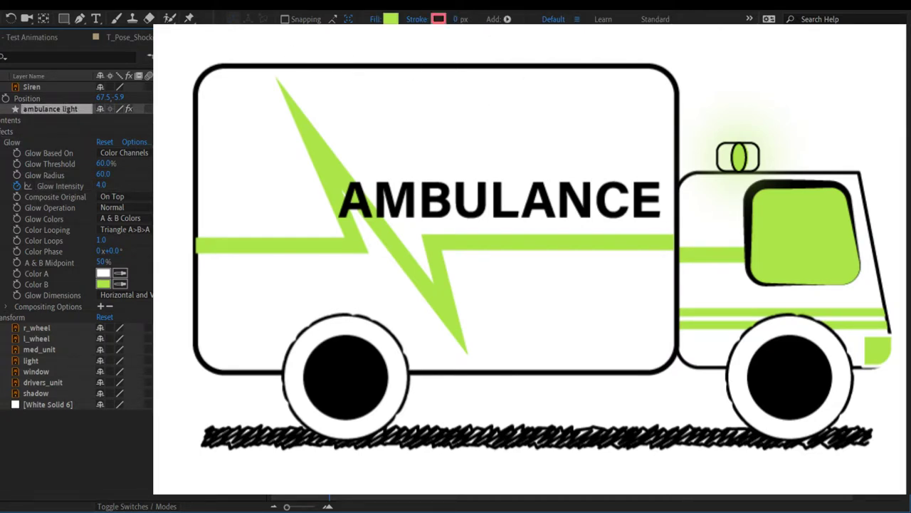
{"action": "left_click", "coordinate": [15, 186], "text": "alt"}
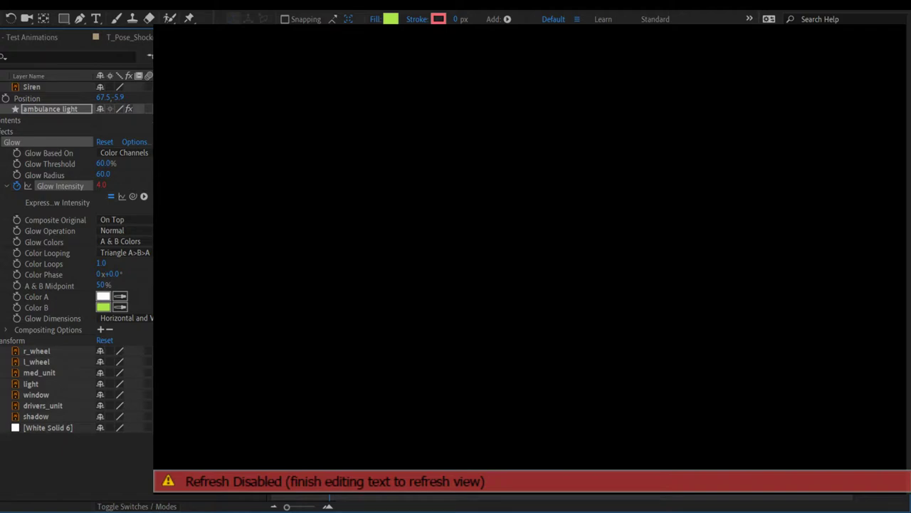
Step: Commit the Glow Intensity expression (value 20.0) and preview the pulsing siren glow
{"action": "key", "text": "Return"}
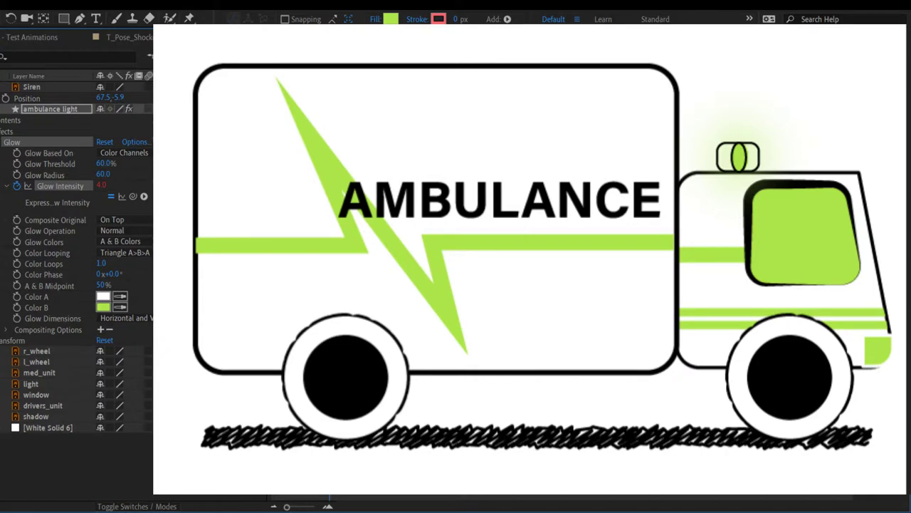
{"action": "key", "text": "space"}
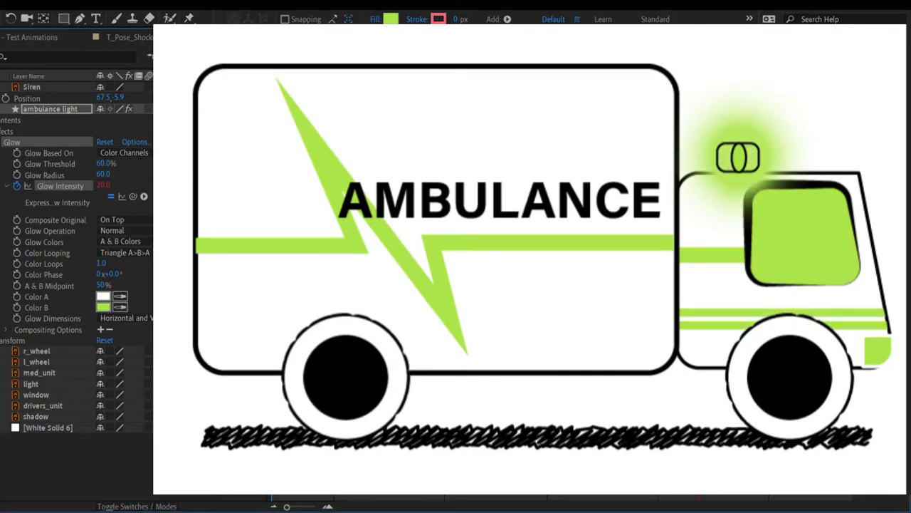
Step: Collapse the ambulance light's properties, preview the street scene with the runners, then show the Project panel
{"action": "key", "text": "ctrl+w"}
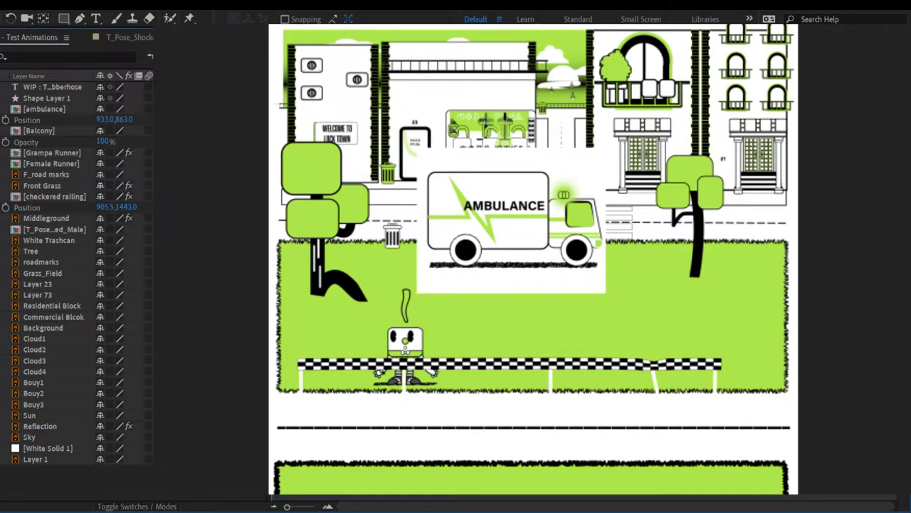
{"action": "key", "text": "shift+period"}
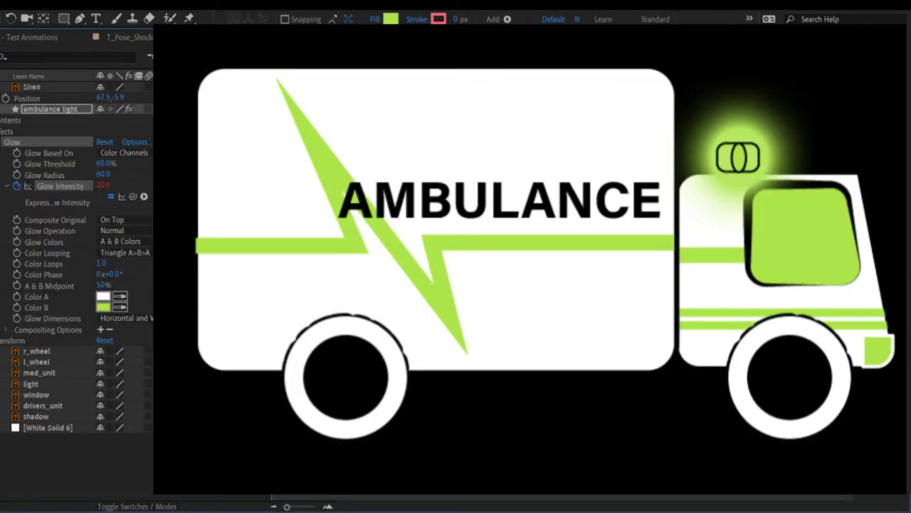
{"action": "key", "text": "ctrl+grave"}
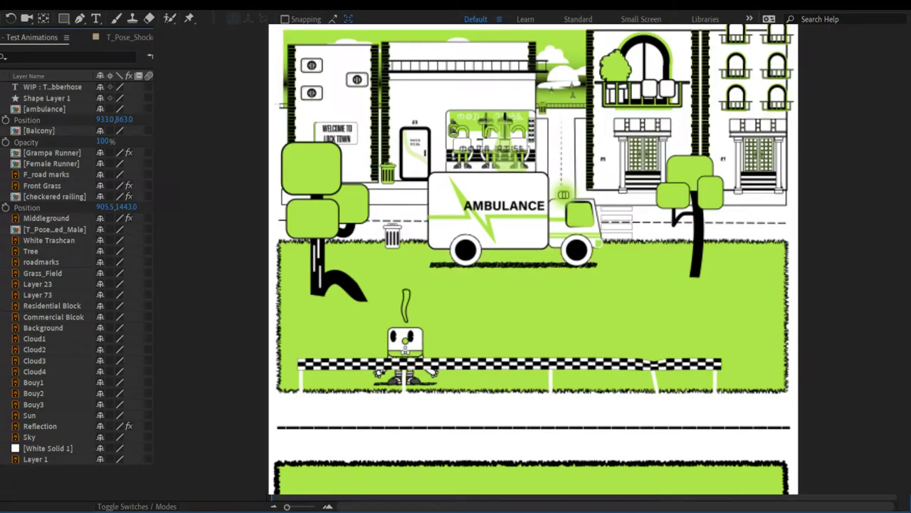
{"action": "key", "text": "space"}
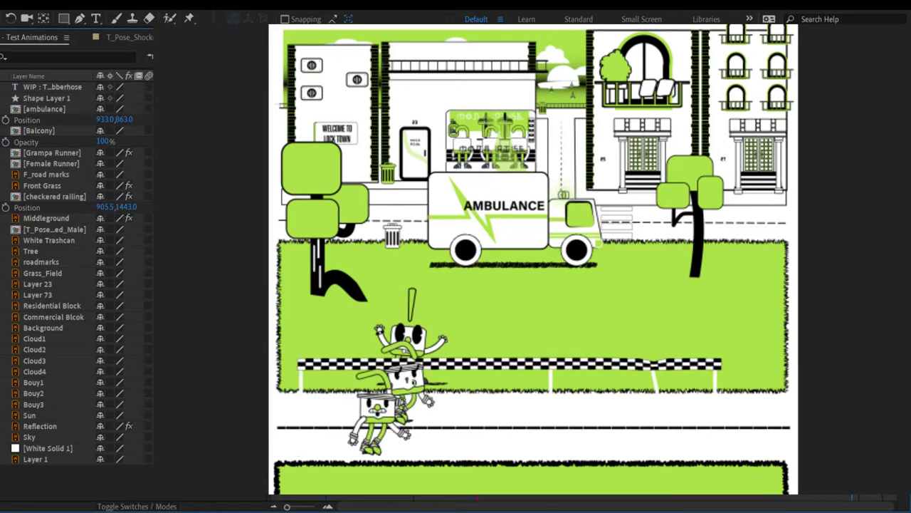
{"action": "key", "text": "v"}
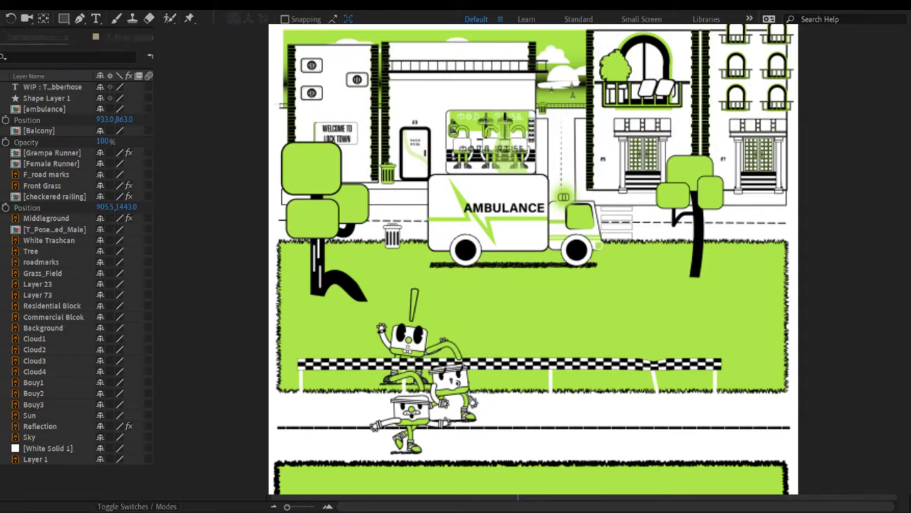
{"action": "key", "text": "ctrl+0"}
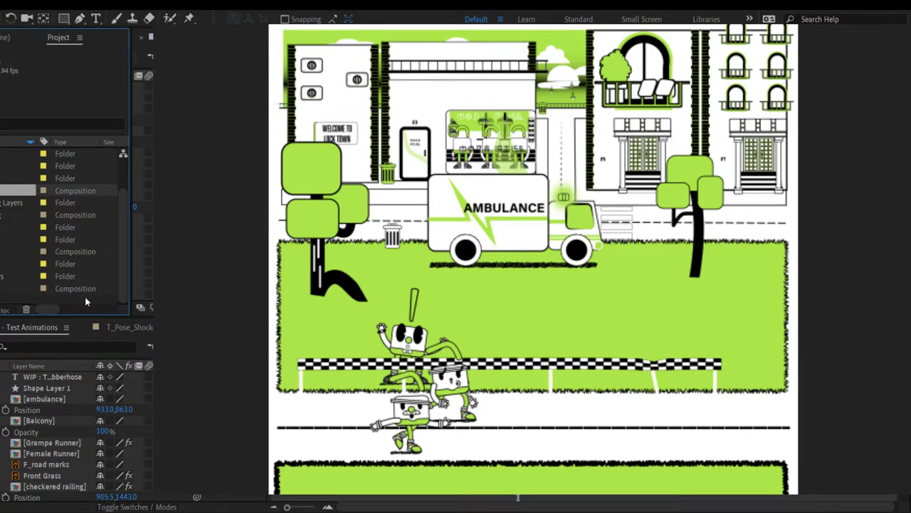
Step: Open the r_tree composition from the Project panel, then select the first composition in the list
{"action": "left_click", "coordinate": [138, 170]}
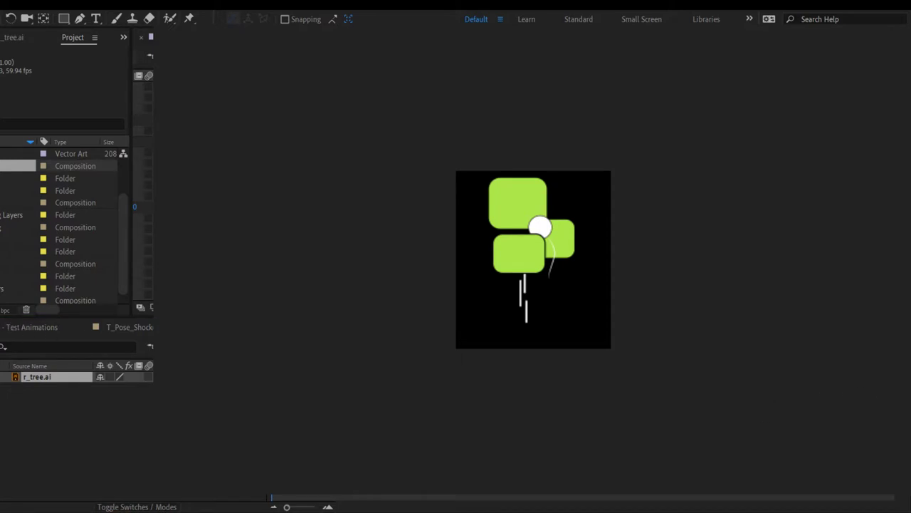
{"action": "double_click", "coordinate": [1, 170]}
{"action": "left_click", "coordinate": [408, 498]}
{"action": "left_click", "coordinate": [616, 386]}
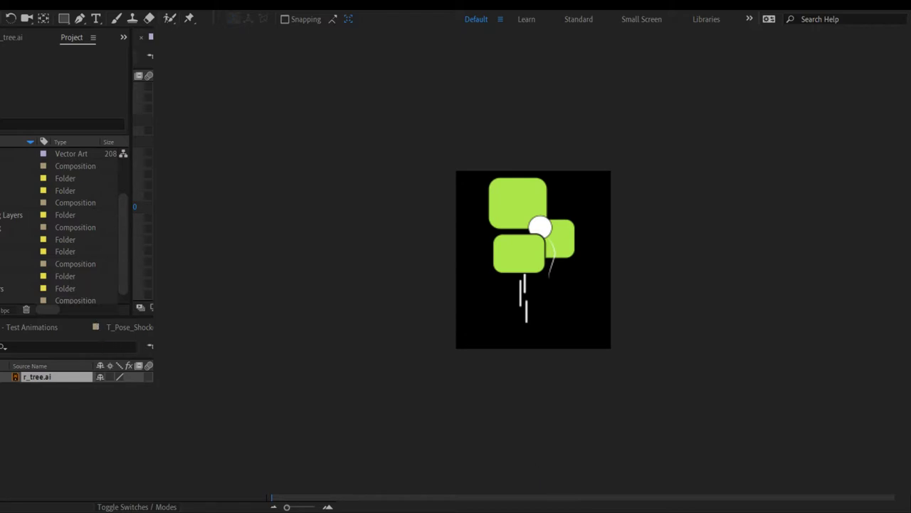
{"action": "left_click", "coordinate": [18, 153]}
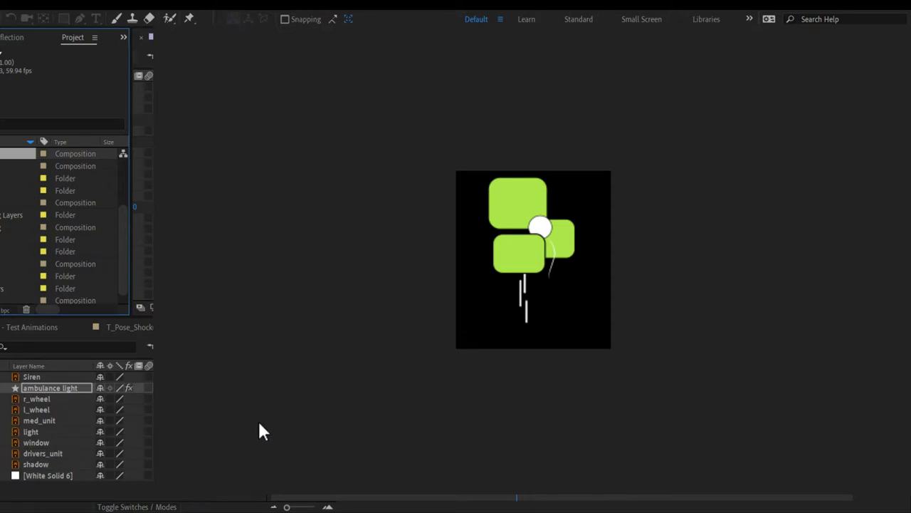
Step: Browse the project list and delete the unneeded empty folder
{"action": "key", "text": "Down"}
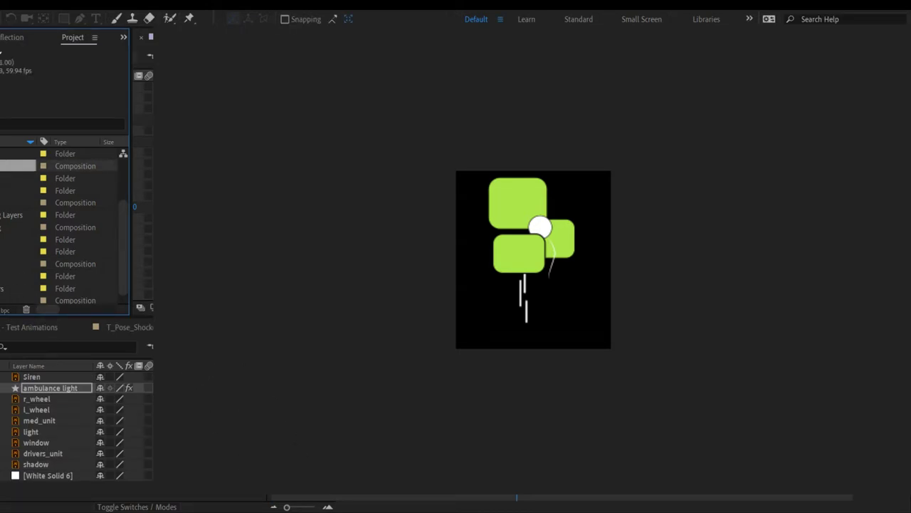
{"action": "key", "text": "Return"}
{"action": "key", "text": "Return"}
{"action": "scroll", "coordinate": [11, 282], "scroll_direction": "down", "scroll_amount": 1}
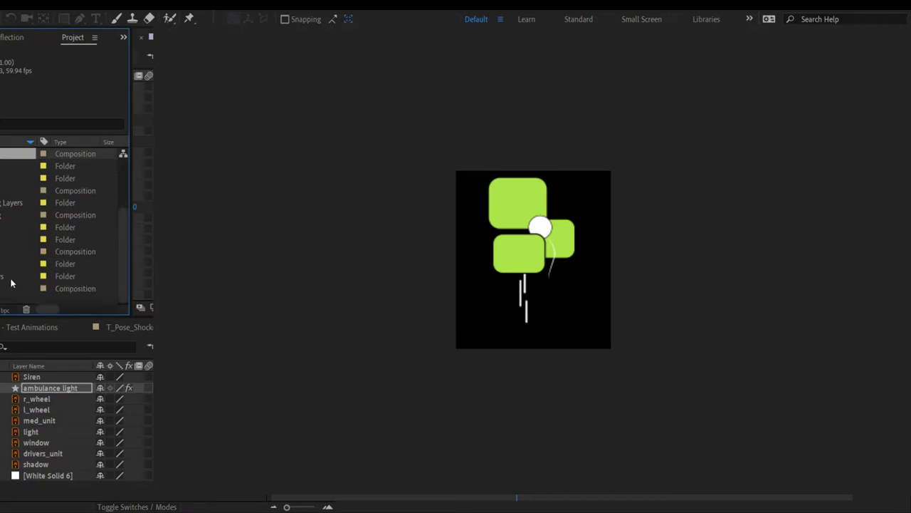
{"action": "scroll", "coordinate": [11, 283], "scroll_direction": "up", "scroll_amount": 3}
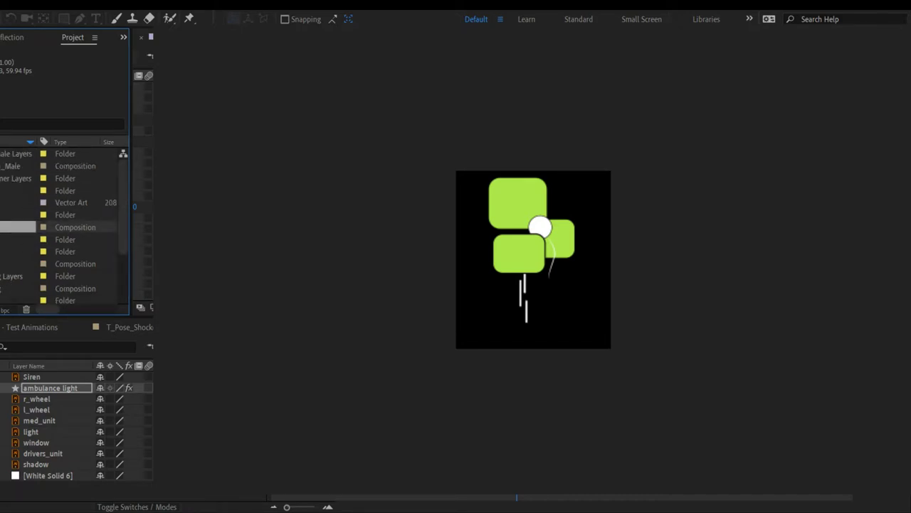
{"action": "scroll", "coordinate": [64, 227], "scroll_direction": "down", "scroll_amount": 3}
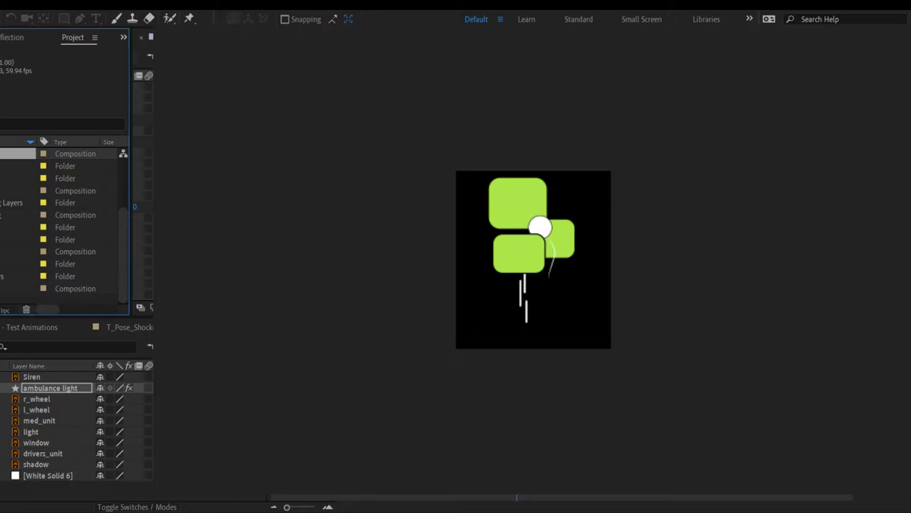
{"action": "scroll", "coordinate": [64, 227], "scroll_direction": "up", "scroll_amount": 5}
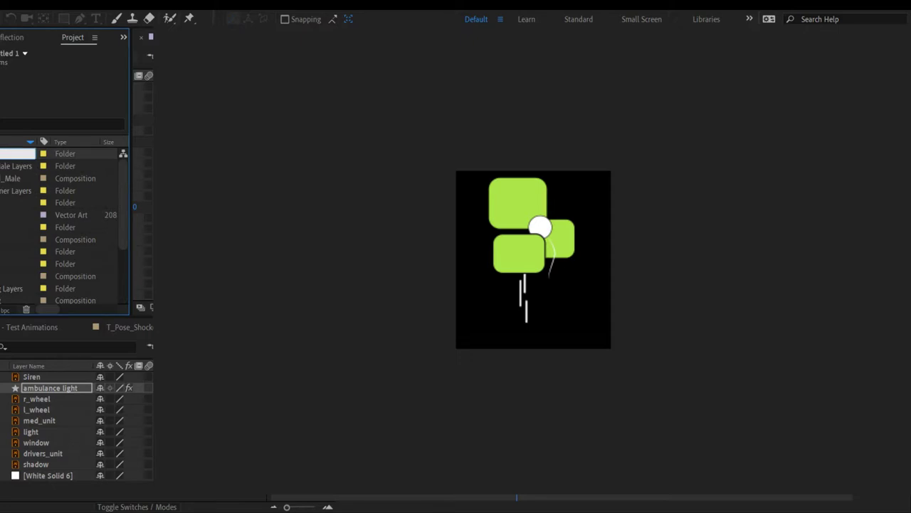
{"action": "scroll", "coordinate": [18, 235], "scroll_direction": "down", "scroll_amount": 1}
{"action": "left_click", "coordinate": [18, 251]}
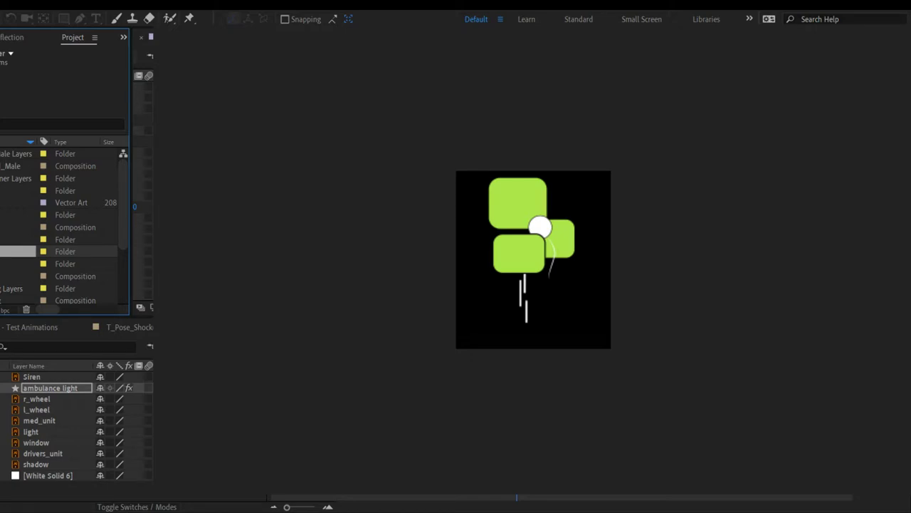
{"action": "key", "text": "Delete"}
{"action": "scroll", "coordinate": [64, 226], "scroll_direction": "down", "scroll_amount": 3}
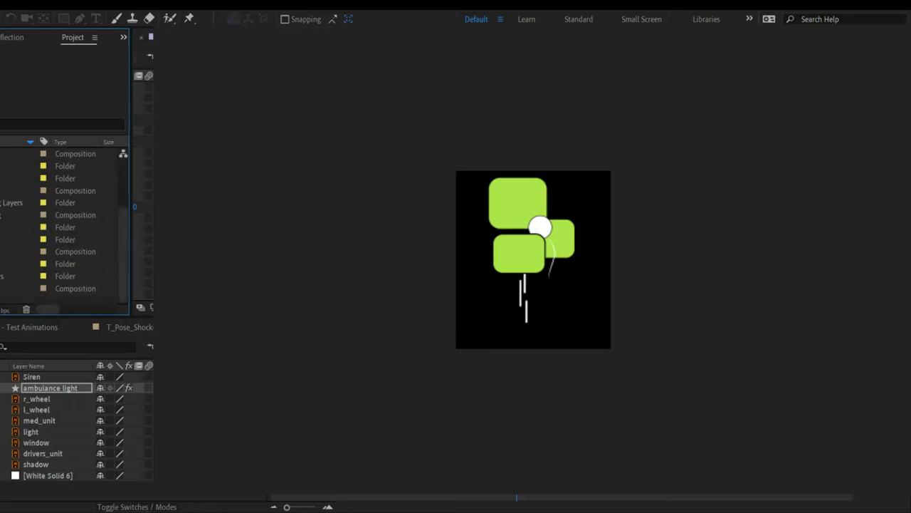
Step: Check a folder's contents, then select two Layers folders together
{"action": "key", "text": "Down"}
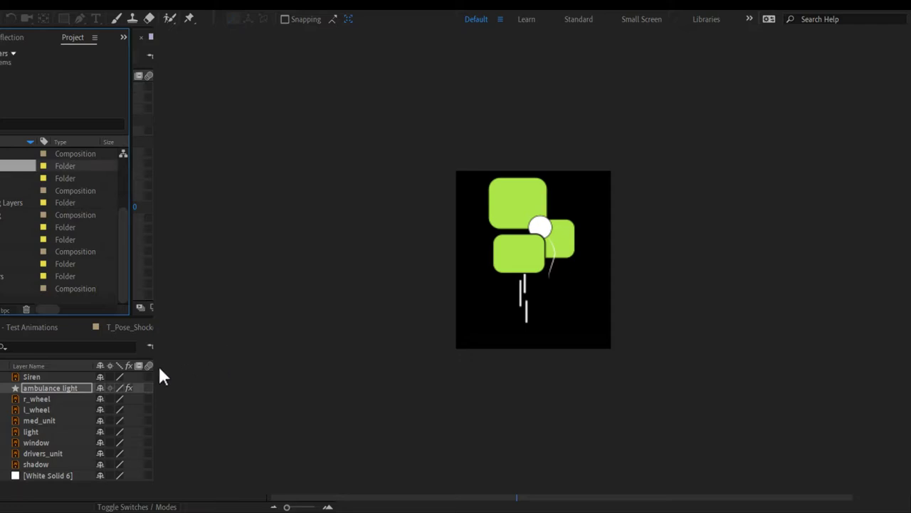
{"action": "key", "text": "Right"}
{"action": "key", "text": "Left"}
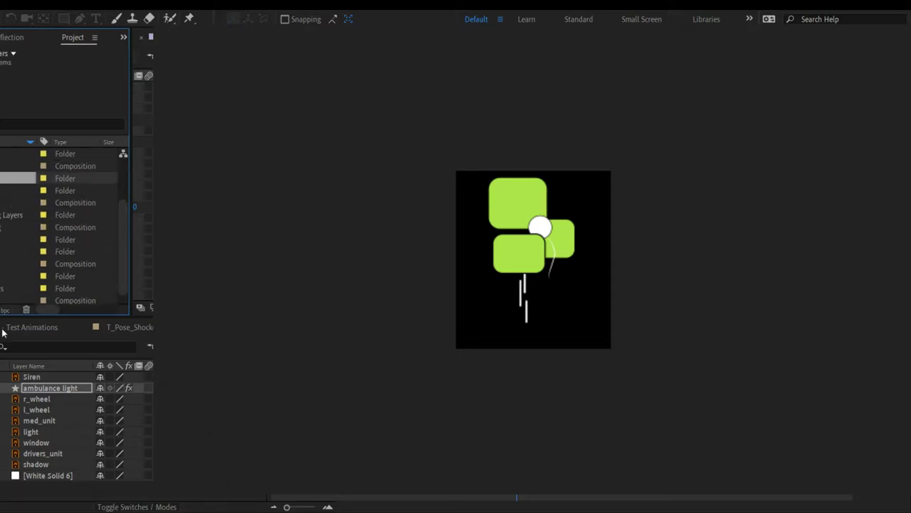
{"action": "left_click", "coordinate": [14, 287]}
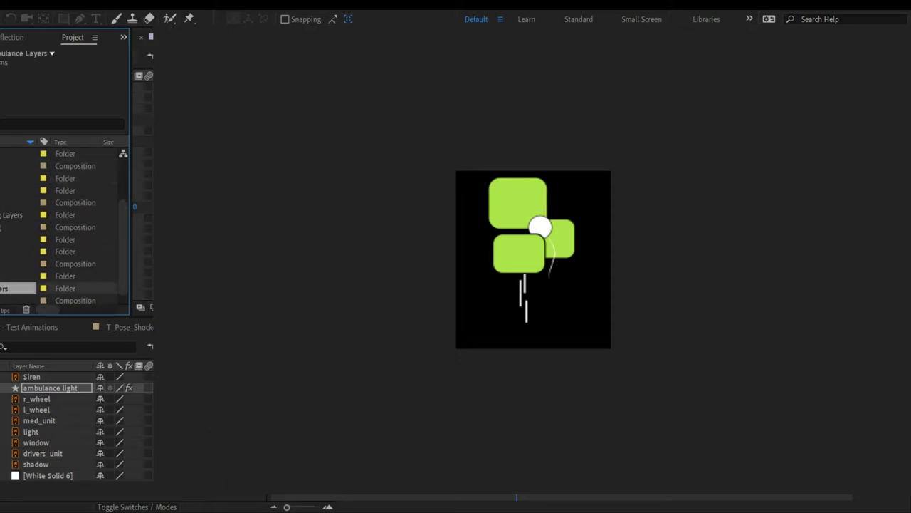
{"action": "left_click", "coordinate": [15, 252], "text": "ctrl"}
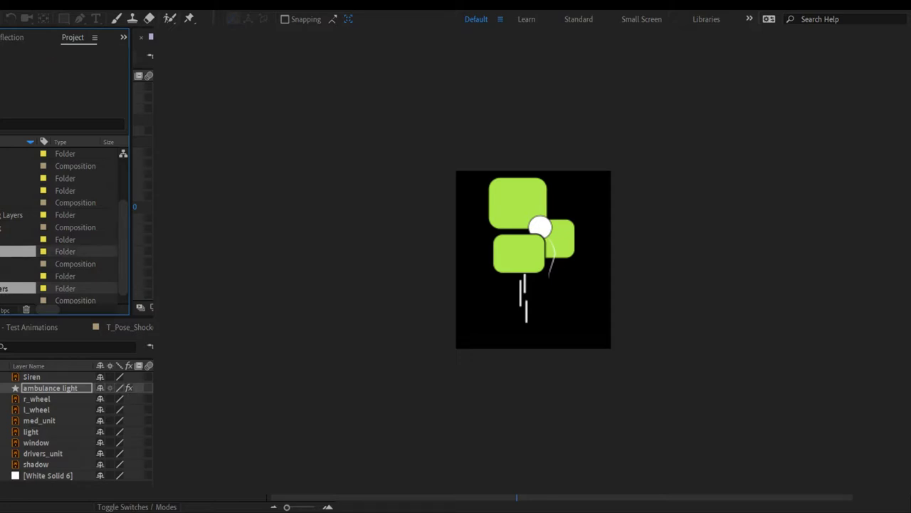
{"action": "scroll", "coordinate": [64, 228], "scroll_direction": "down", "scroll_amount": 1}
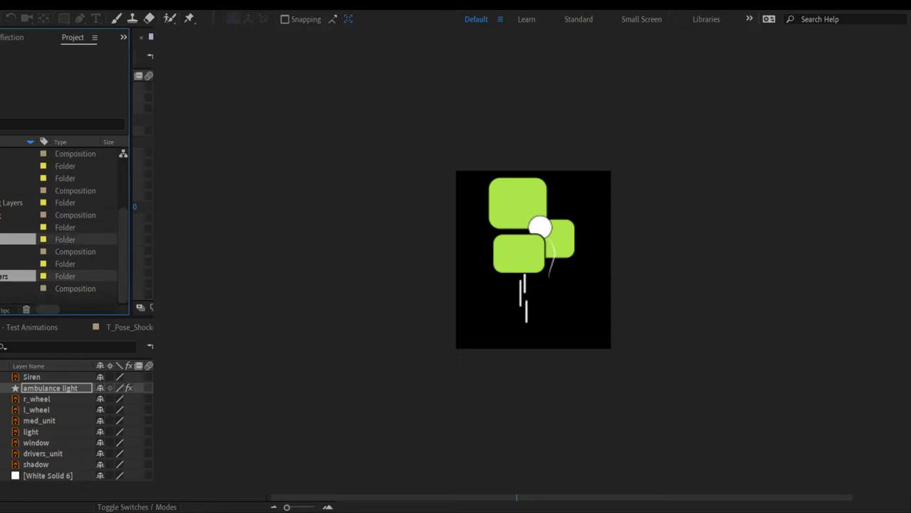
{"action": "scroll", "coordinate": [64, 228], "scroll_direction": "up", "scroll_amount": 5}
{"action": "scroll", "coordinate": [64, 228], "scroll_direction": "down", "scroll_amount": 3}
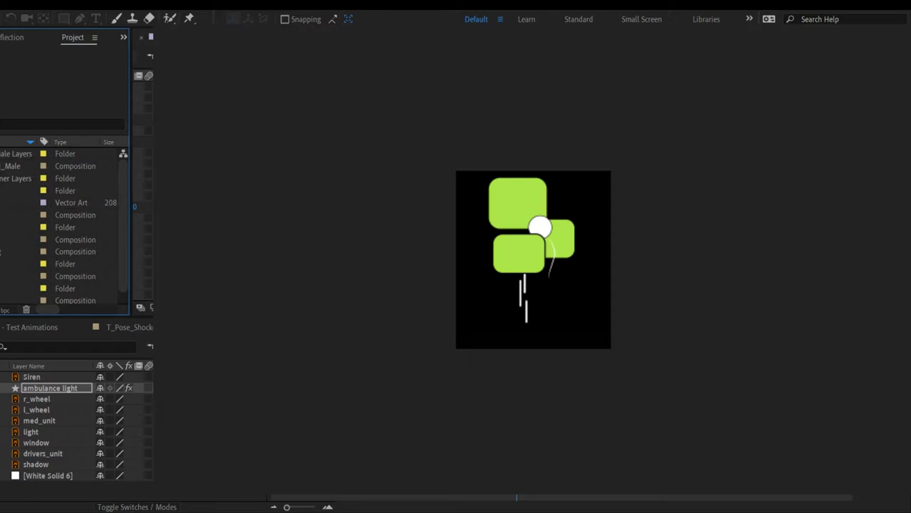
Step: Create a new project folder and move four selected compositions into it
{"action": "key", "text": "ctrl+alt+shift+n"}
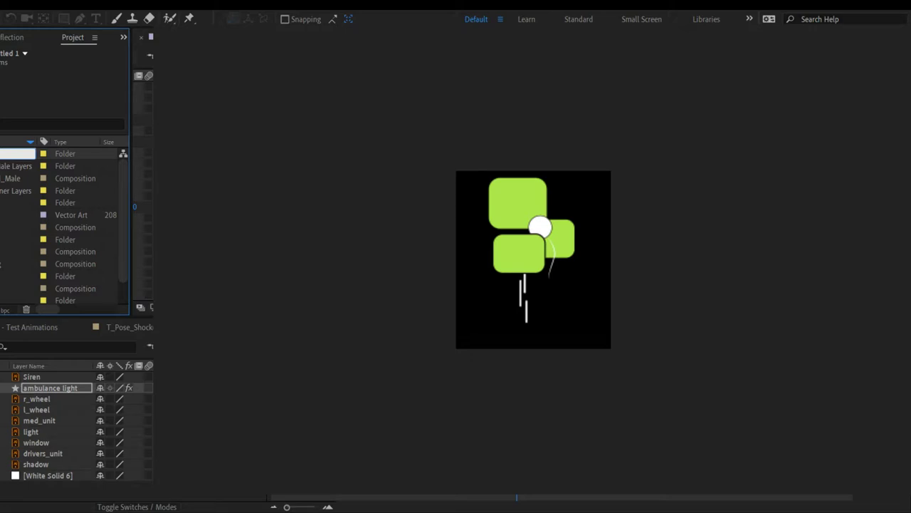
{"action": "key", "text": "Return"}
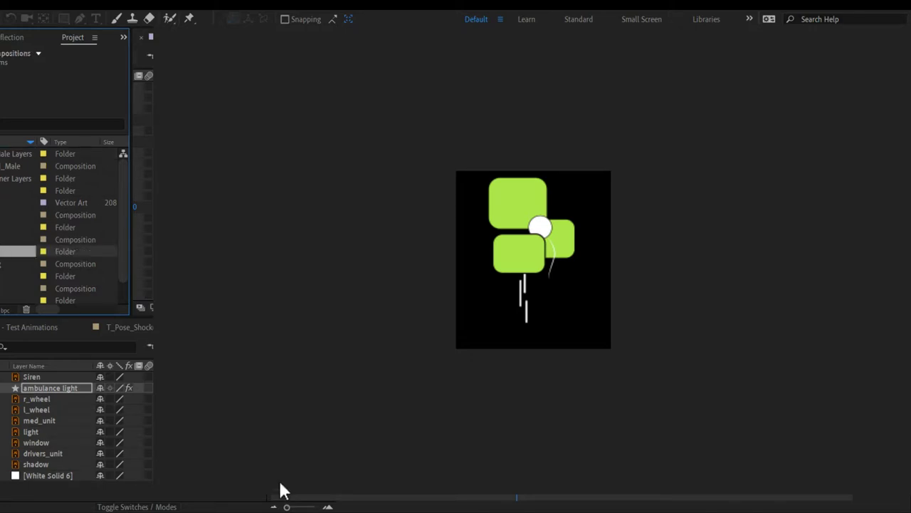
{"action": "key", "text": "Up"}
{"action": "key", "text": "Up"}
{"action": "key", "text": "Up"}
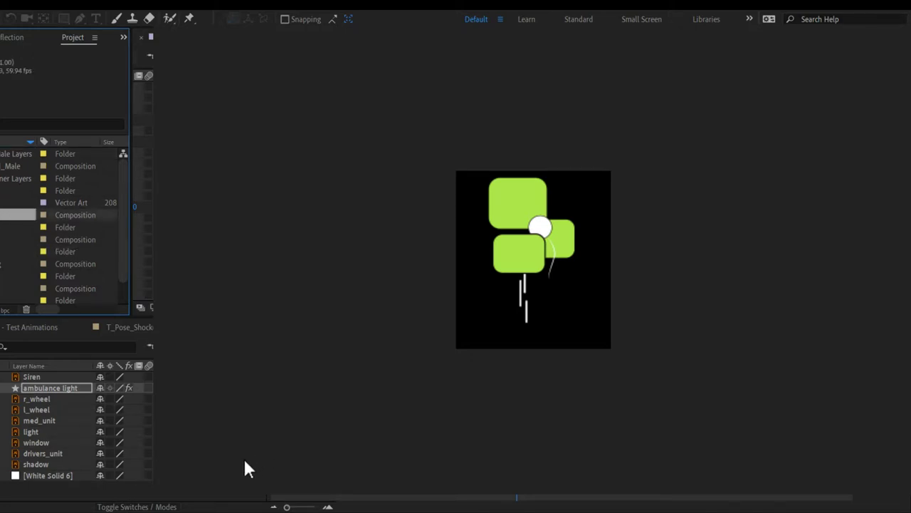
{"action": "left_click", "coordinate": [18, 239], "text": "ctrl"}
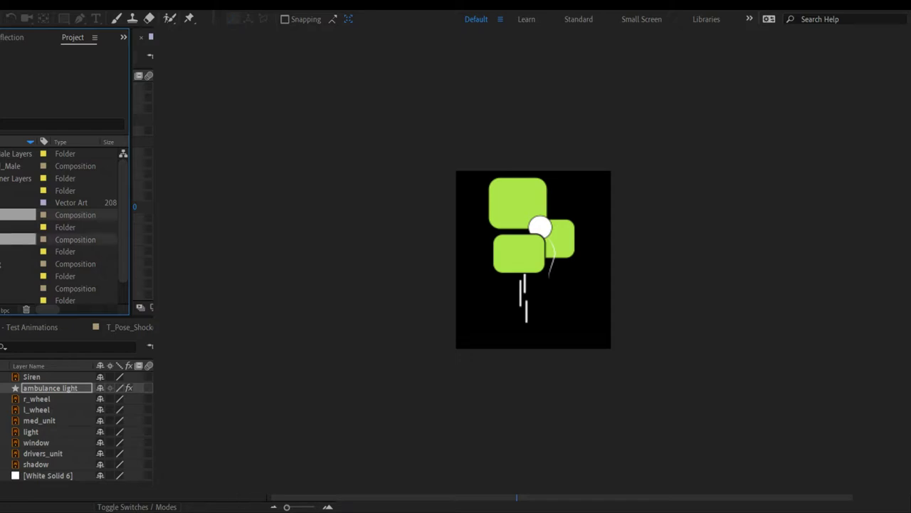
{"action": "left_click", "coordinate": [18, 264], "text": "ctrl"}
{"action": "left_click", "coordinate": [18, 288], "text": "ctrl"}
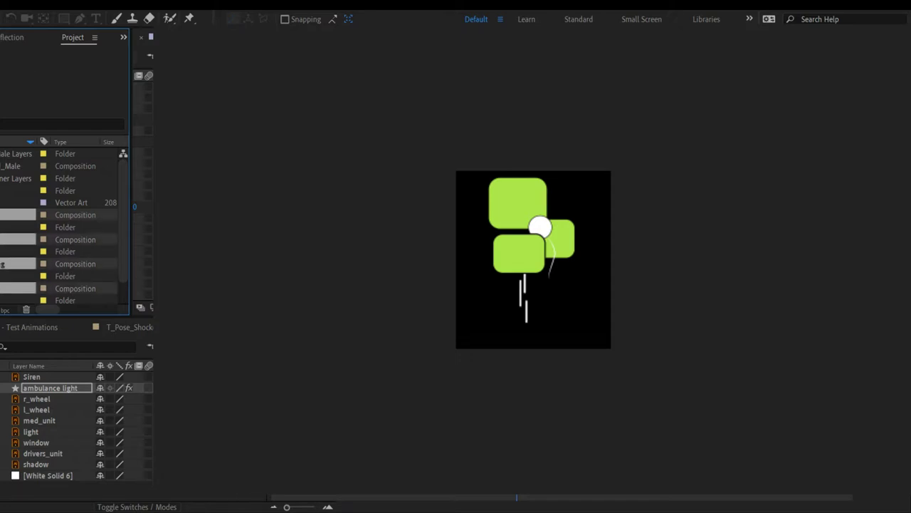
{"action": "scroll", "coordinate": [18, 288], "scroll_direction": "down", "scroll_amount": 1}
{"action": "scroll", "coordinate": [64, 227], "scroll_direction": "up", "scroll_amount": 1}
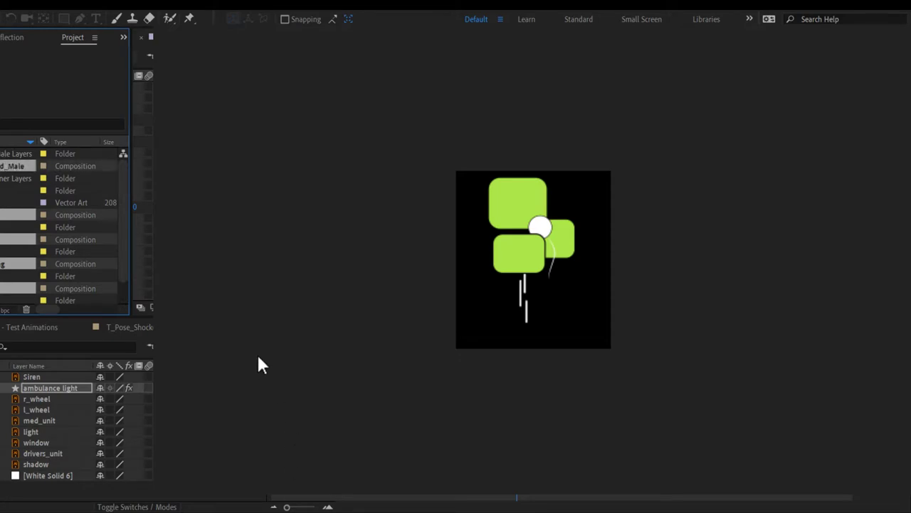
{"action": "left_click_drag", "start_coordinate": [257, 365], "coordinate": [2, 251]}
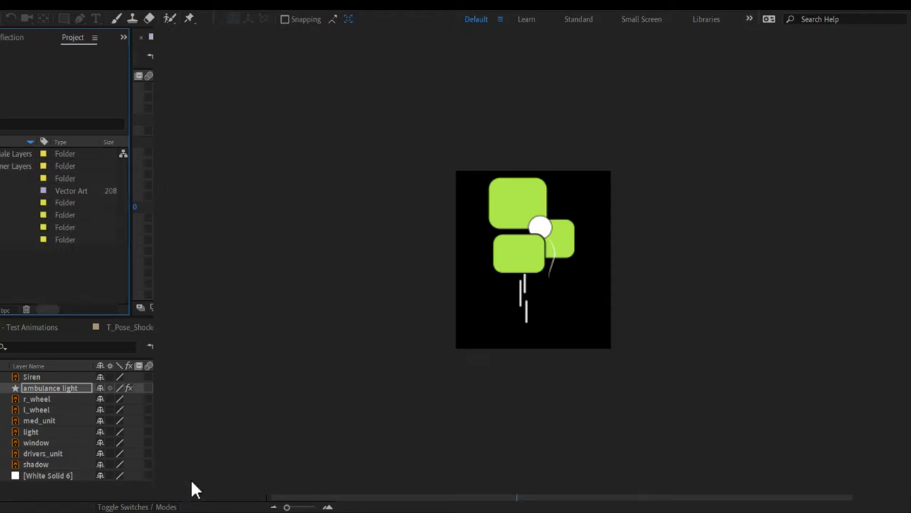
Step: Move a folder's compositions into another folder and delete the emptied folder
{"action": "double_click", "coordinate": [21, 239]}
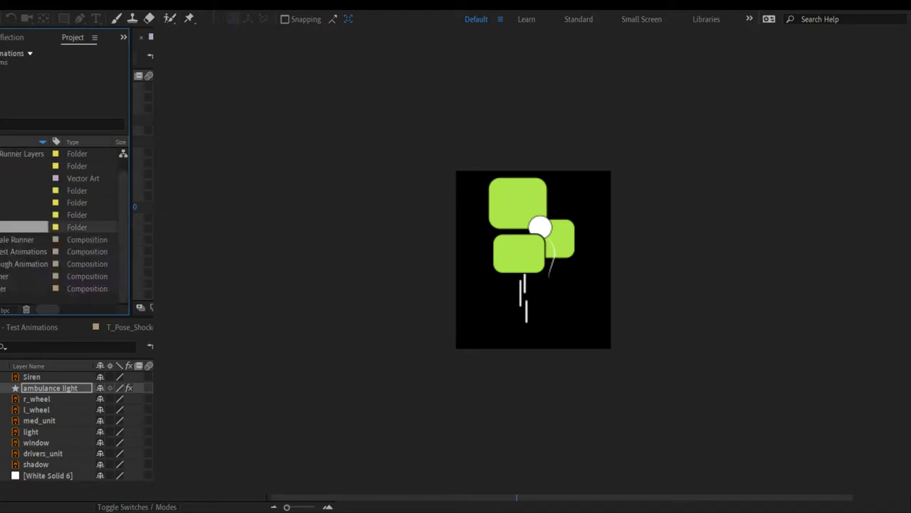
{"action": "left_click", "coordinate": [21, 289]}
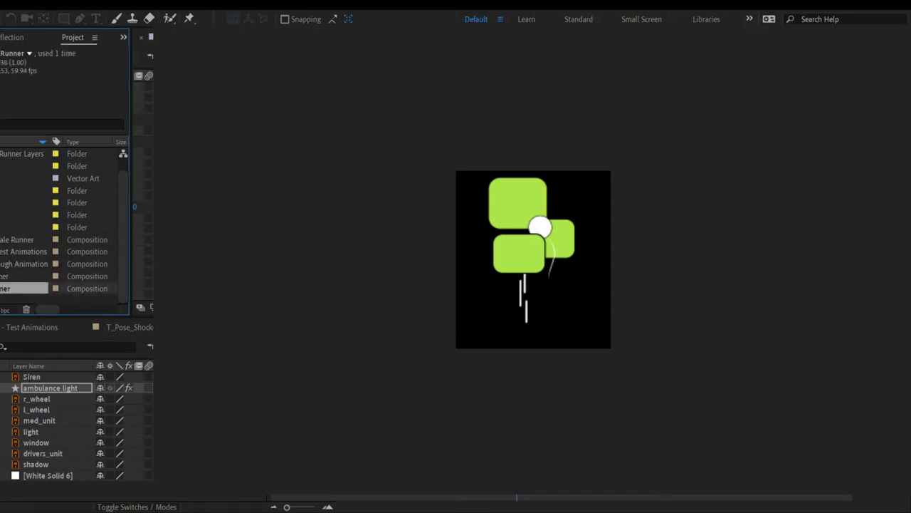
{"action": "left_click", "coordinate": [21, 239], "text": "shift"}
{"action": "left_click", "coordinate": [22, 202], "text": "ctrl"}
{"action": "left_click_drag", "start_coordinate": [22, 203], "coordinate": [0, 214]}
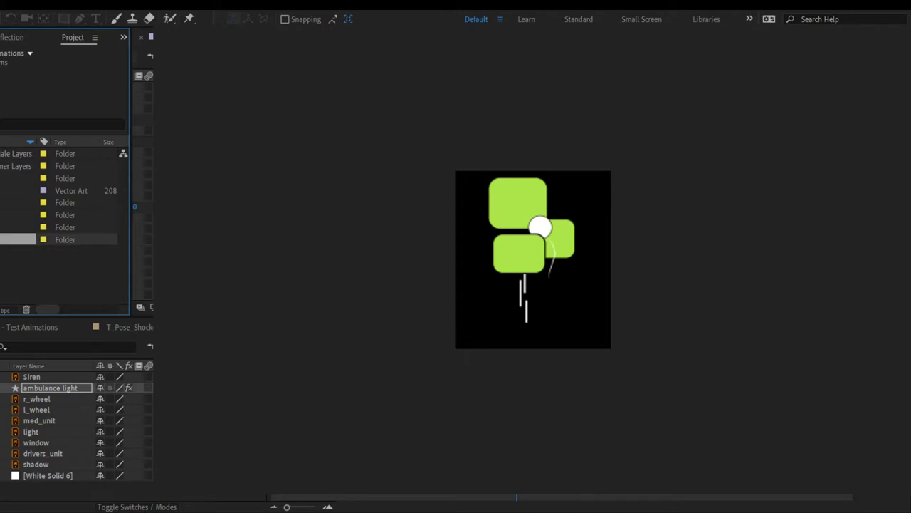
{"action": "key", "text": "Delete"}
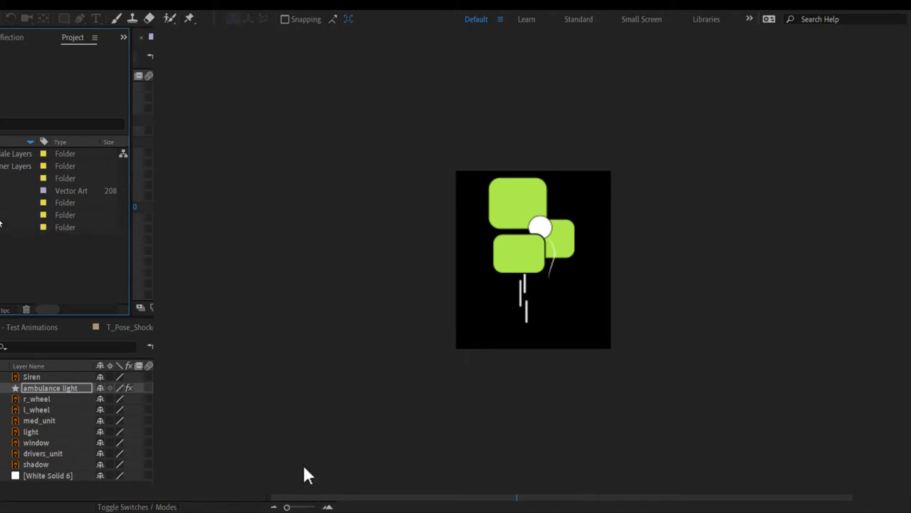
Step: Nest the selected folders inside another folder and remove the Vector Art item
{"action": "key", "text": "Up"}
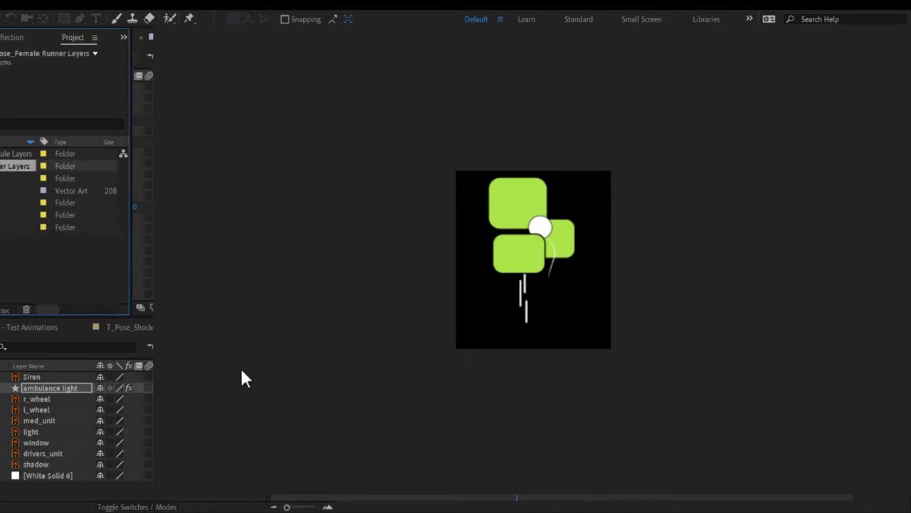
{"action": "key", "text": "shift+Up"}
{"action": "left_click_drag", "start_coordinate": [253, 360], "coordinate": [241, 432]}
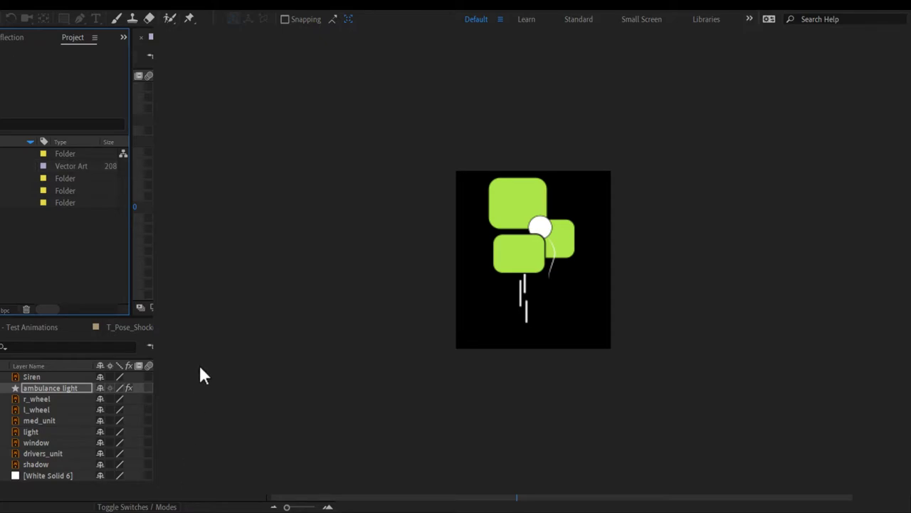
{"action": "key", "text": "Delete"}
Step: Expand the Compositions folder and bring the Test Animations timeline forward
{"action": "key", "text": "Up"}
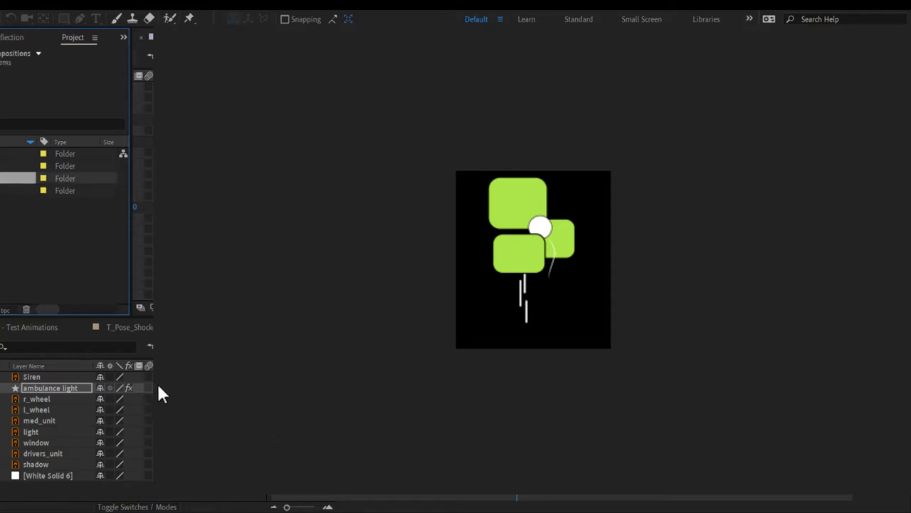
{"action": "key", "text": "Right"}
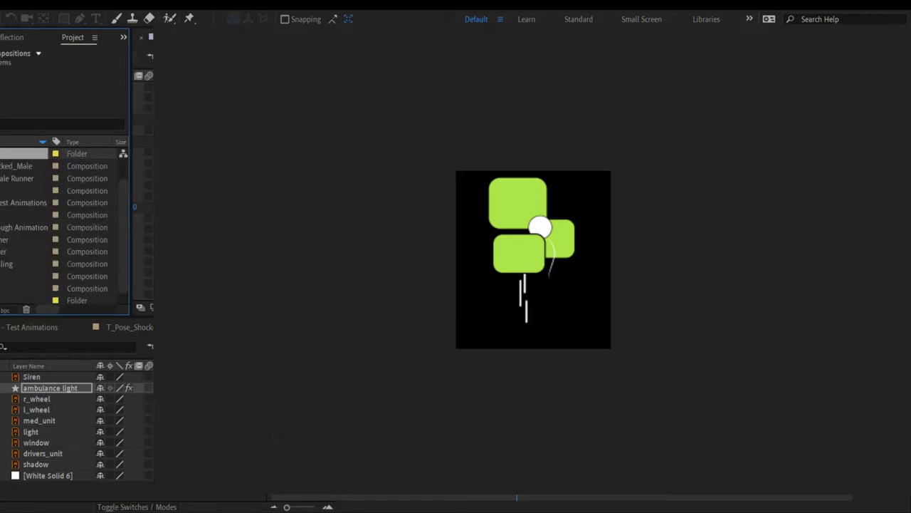
{"action": "key", "text": "Down"}
{"action": "key", "text": "Down"}
{"action": "key", "text": "Down"}
{"action": "key", "text": "Down"}
{"action": "key", "text": "Down"}
{"action": "key", "text": "Down"}
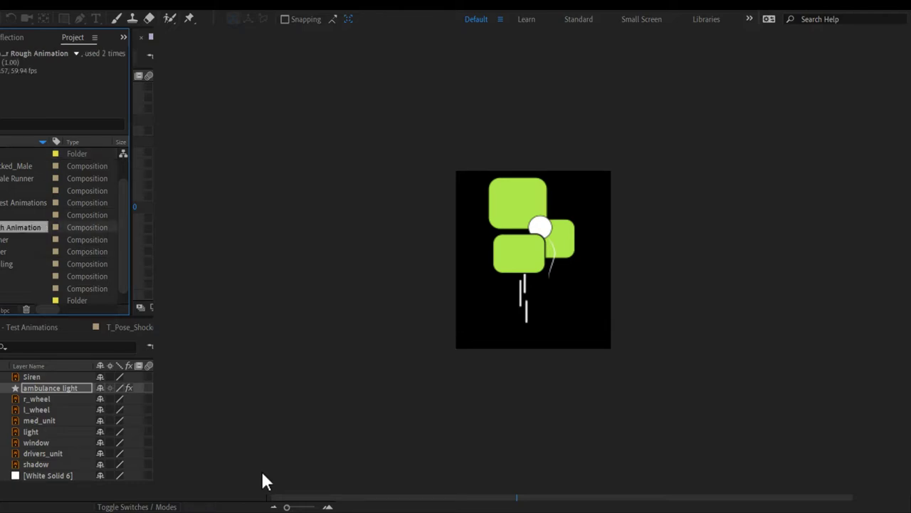
{"action": "key", "text": "Up"}
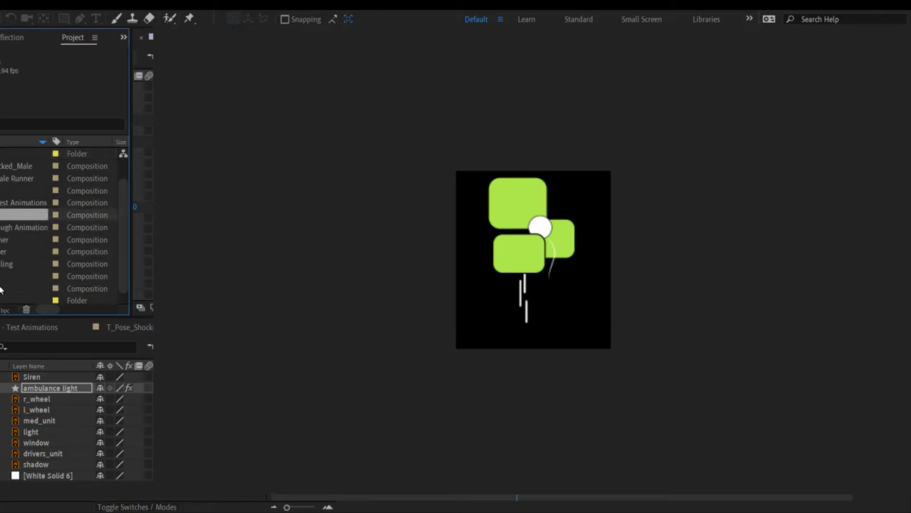
{"action": "left_click", "coordinate": [10, 328]}
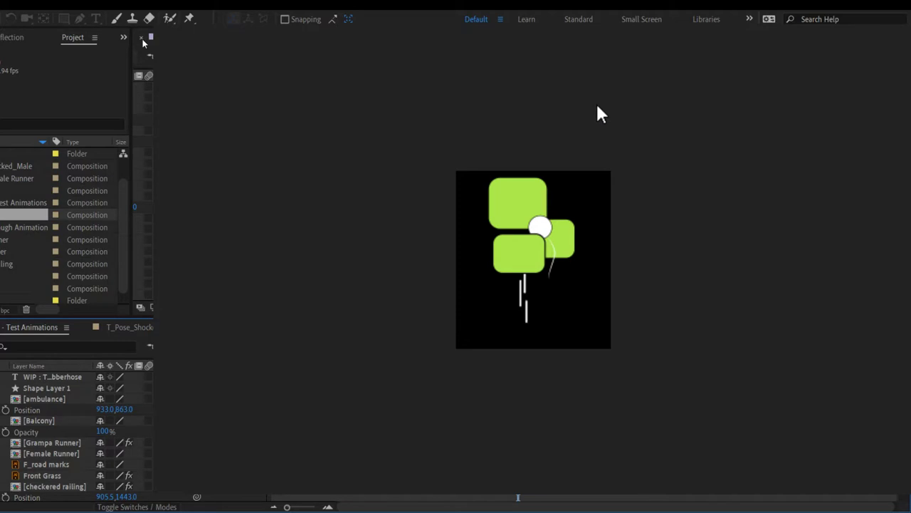
Step: Show Effects & Presets, check the T_Pose_Shocked_Male comp in a maximized timeline, then return to Test Animations
{"action": "key", "text": "ctrl+5"}
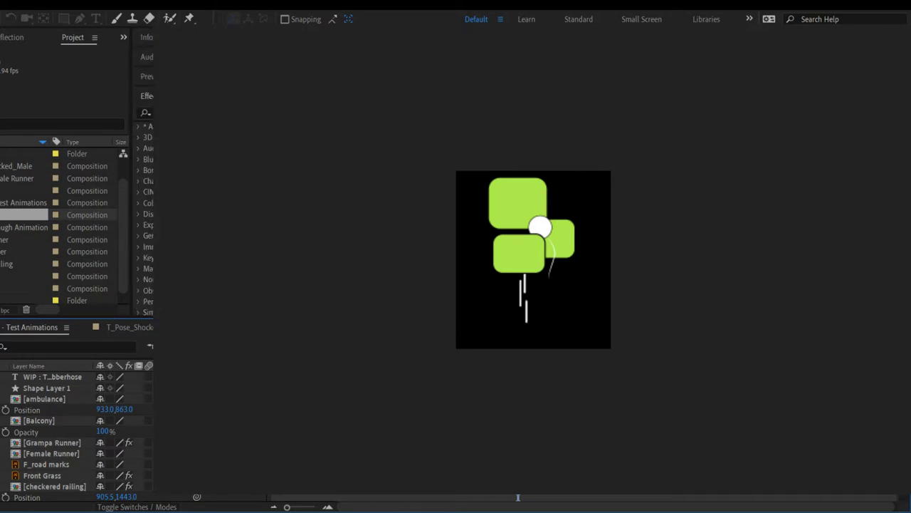
{"action": "key", "text": "grave"}
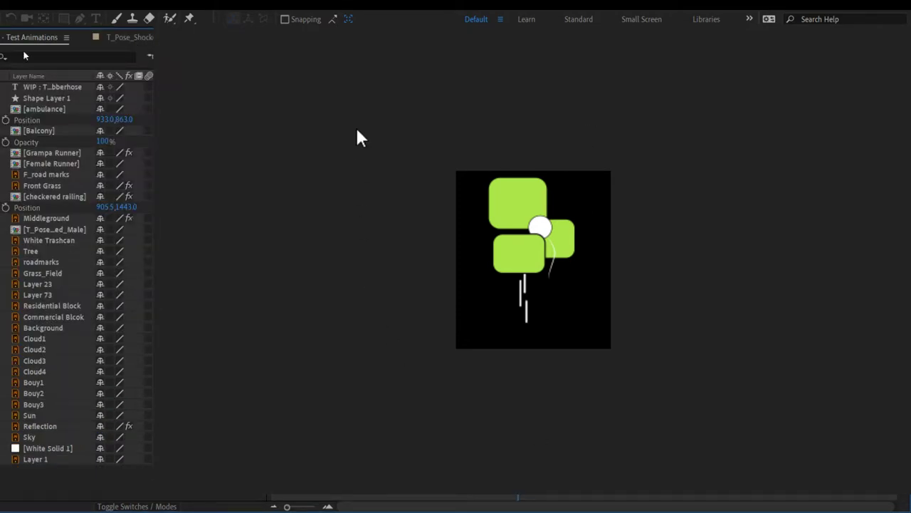
{"action": "left_click", "coordinate": [127, 38]}
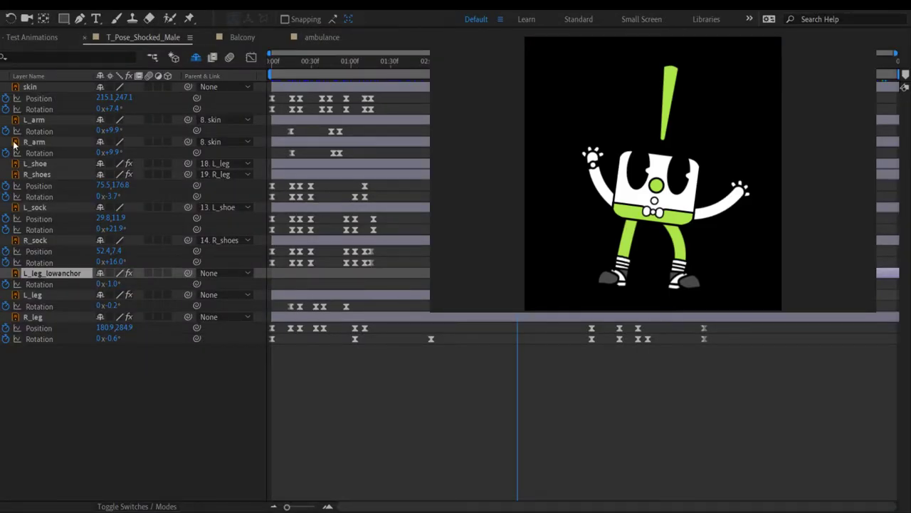
{"action": "double_click", "coordinate": [29, 37]}
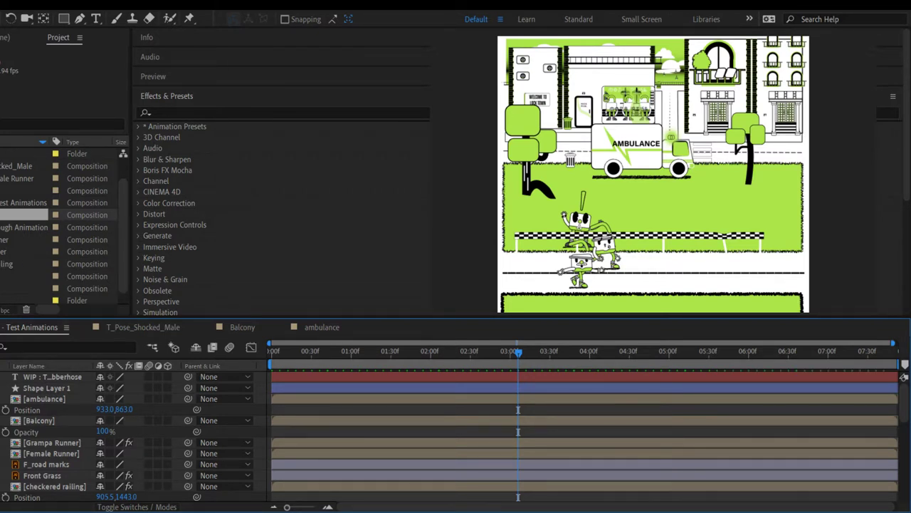
Step: Add the l_tree precomp to Test Animations and position it at the right-hand tree spot
{"action": "left_click", "coordinate": [28, 263]}
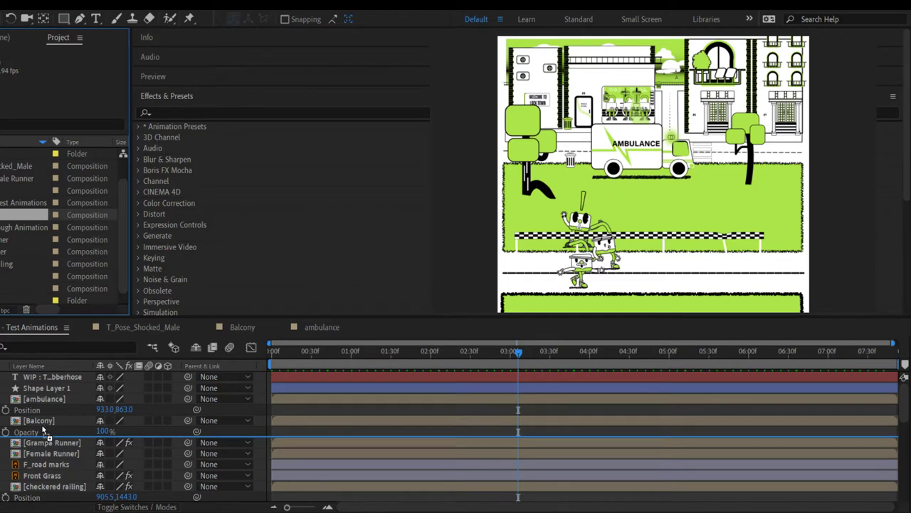
{"action": "left_click_drag", "start_coordinate": [41, 384], "coordinate": [42, 391]}
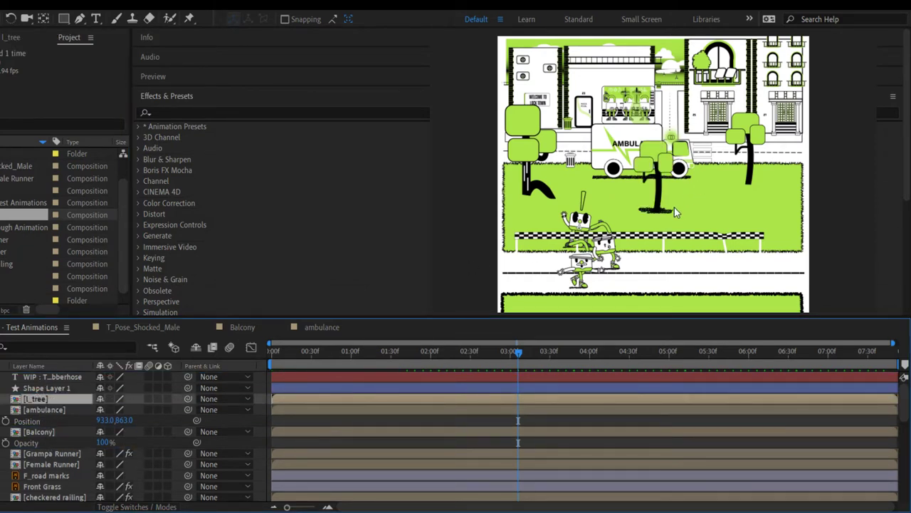
{"action": "left_click_drag", "start_coordinate": [662, 208], "coordinate": [757, 180]}
{"action": "key", "text": "period"}
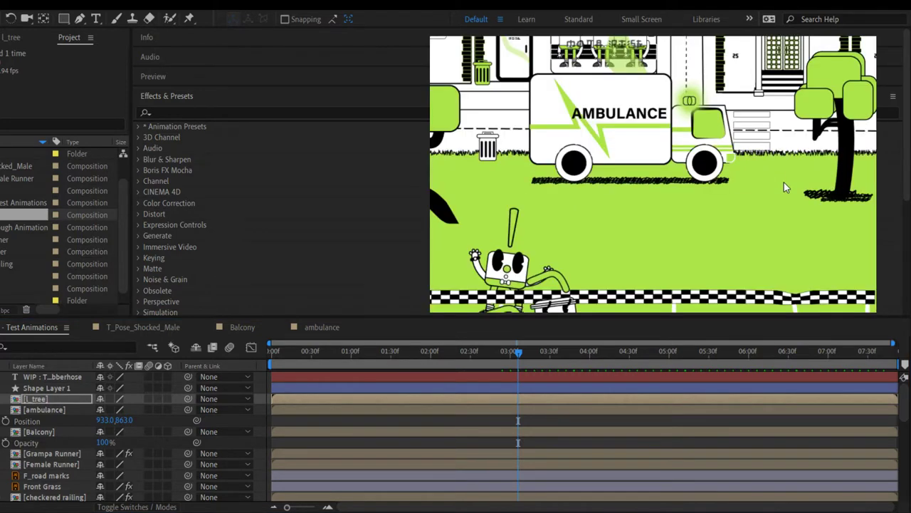
{"action": "left_click_drag", "start_coordinate": [763, 200], "coordinate": [586, 236]}
{"action": "key", "text": "Right"}
{"action": "key", "text": "Right"}
{"action": "key", "text": "Right"}
{"action": "key", "text": "Right"}
{"action": "key", "text": "Right"}
{"action": "key", "text": "Right"}
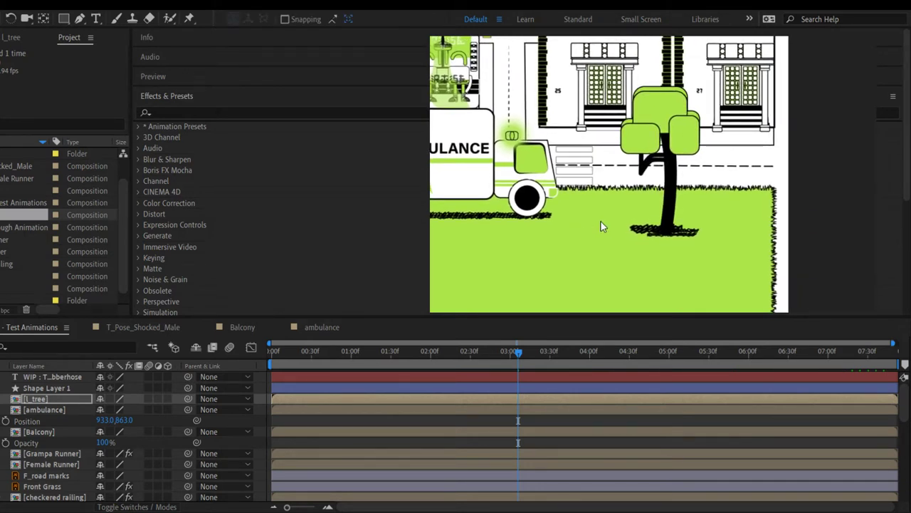
{"action": "key", "text": "Up"}
{"action": "key", "text": "Up"}
{"action": "key", "text": "Up"}
{"action": "key", "text": "Up"}
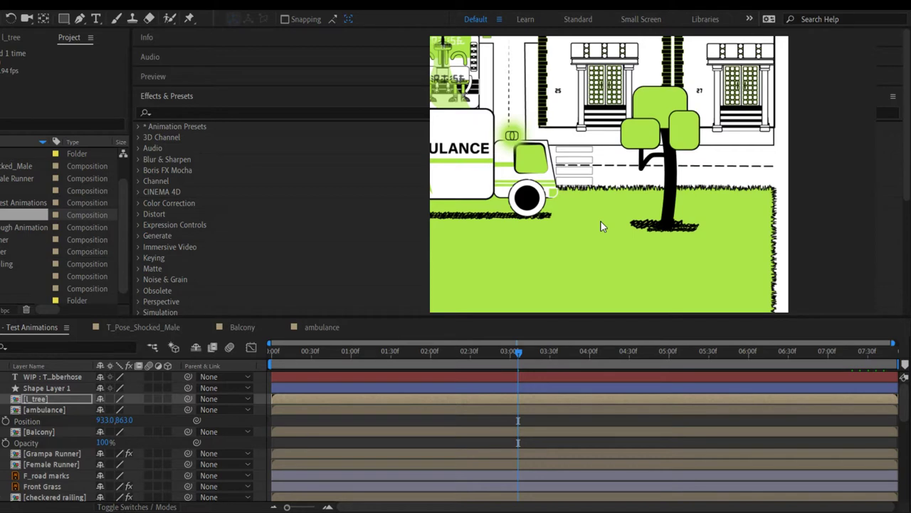
{"action": "key", "text": "Up"}
{"action": "key", "text": "Up"}
{"action": "scroll", "coordinate": [65, 227], "scroll_direction": "up", "scroll_amount": 2}
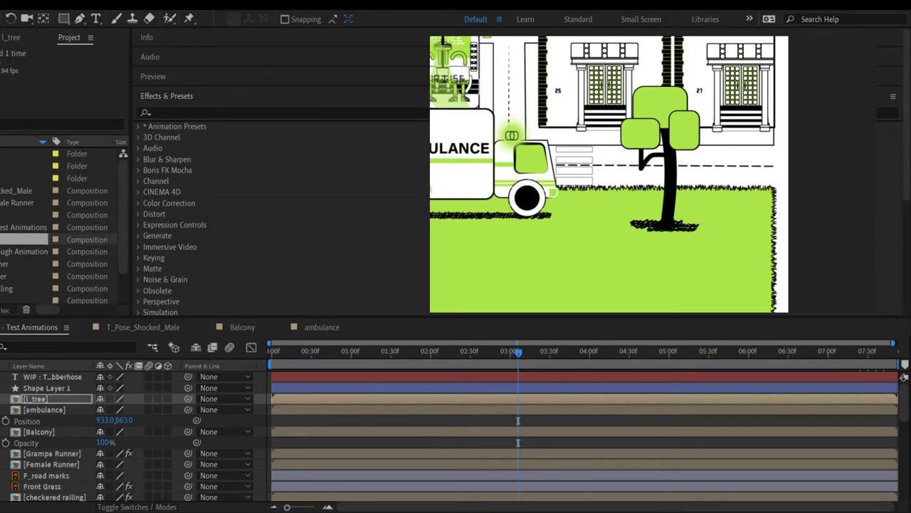
Step: Add the r_tree precomp above l_tree and move it left and up into place
{"action": "left_click", "coordinate": [86, 214]}
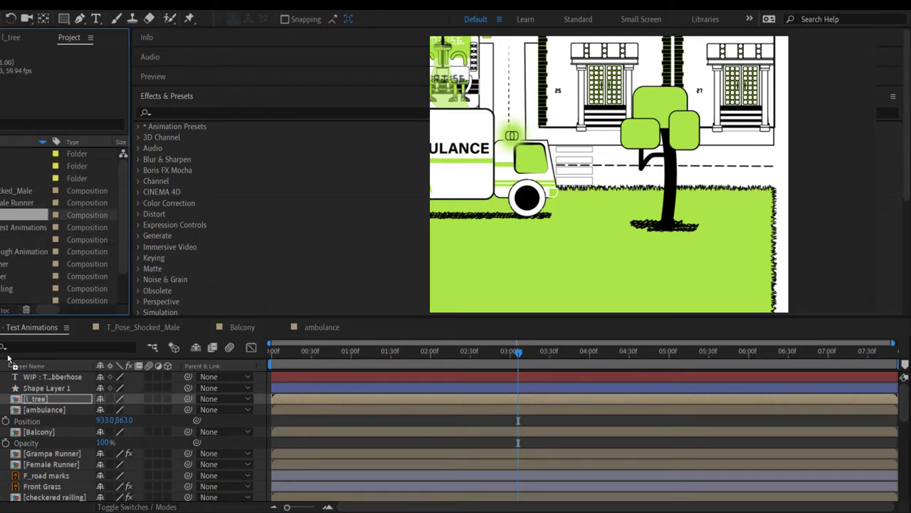
{"action": "left_click_drag", "start_coordinate": [17, 396], "coordinate": [18, 397]}
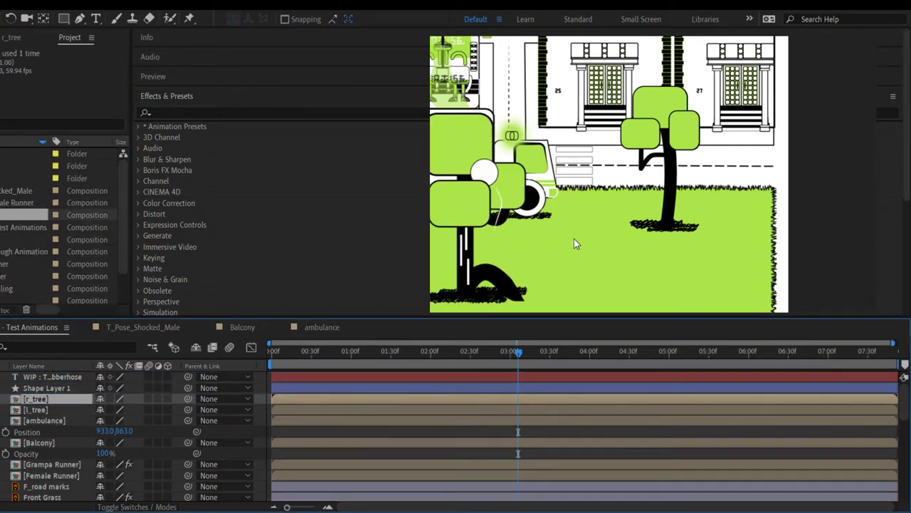
{"action": "left_click_drag", "start_coordinate": [571, 247], "coordinate": [836, 220]}
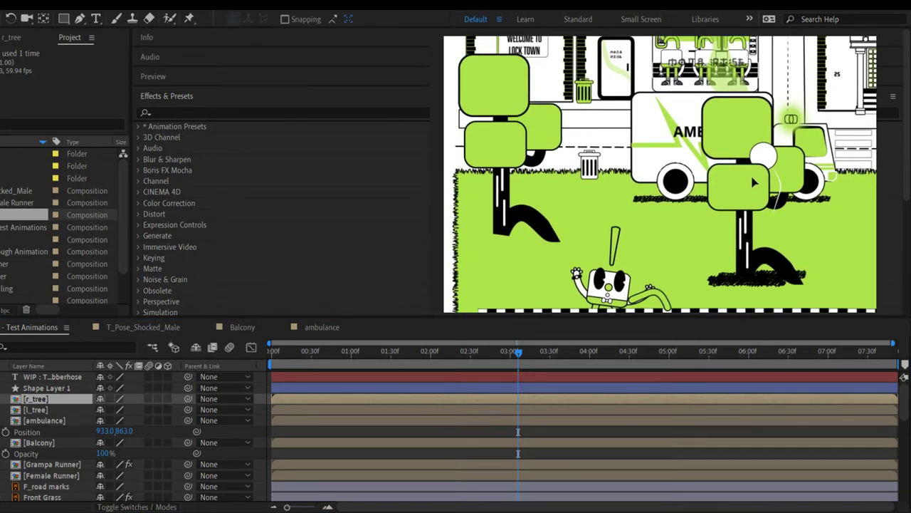
{"action": "left_click_drag", "start_coordinate": [773, 205], "coordinate": [518, 153]}
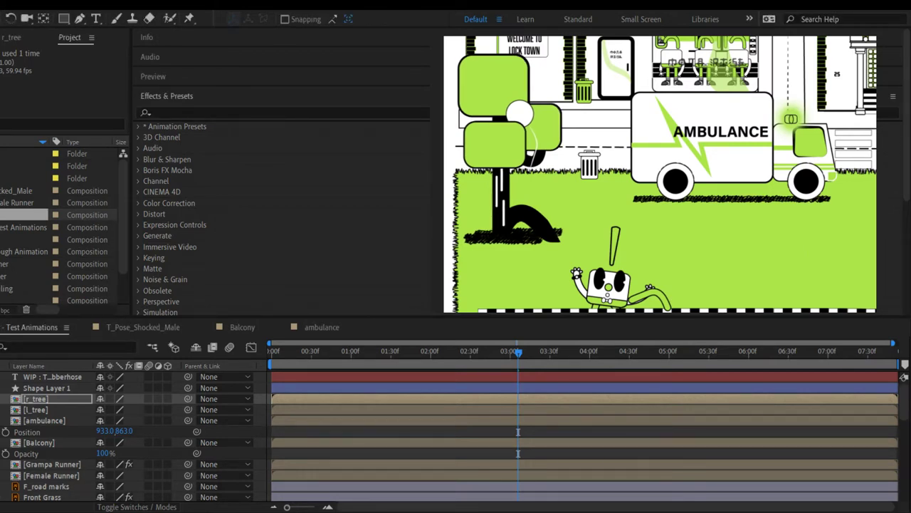
Step: Delete the old Tree layer from the Test Animations composition
{"action": "scroll", "coordinate": [43, 438], "scroll_direction": "down", "scroll_amount": 5}
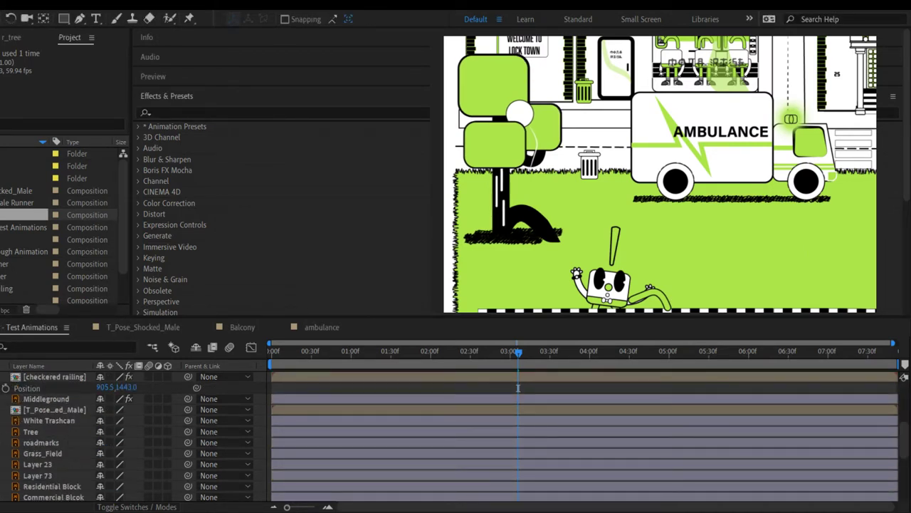
{"action": "left_click", "coordinate": [518, 387]}
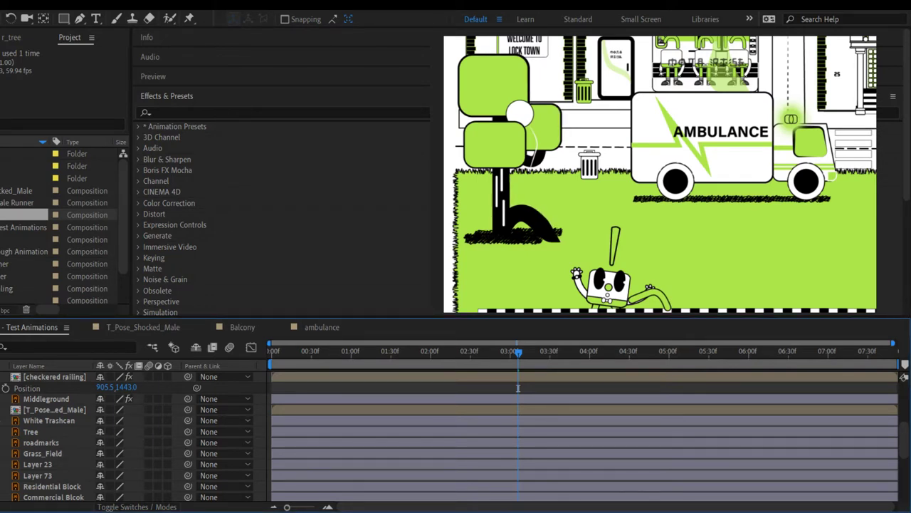
{"action": "left_click", "coordinate": [29, 433]}
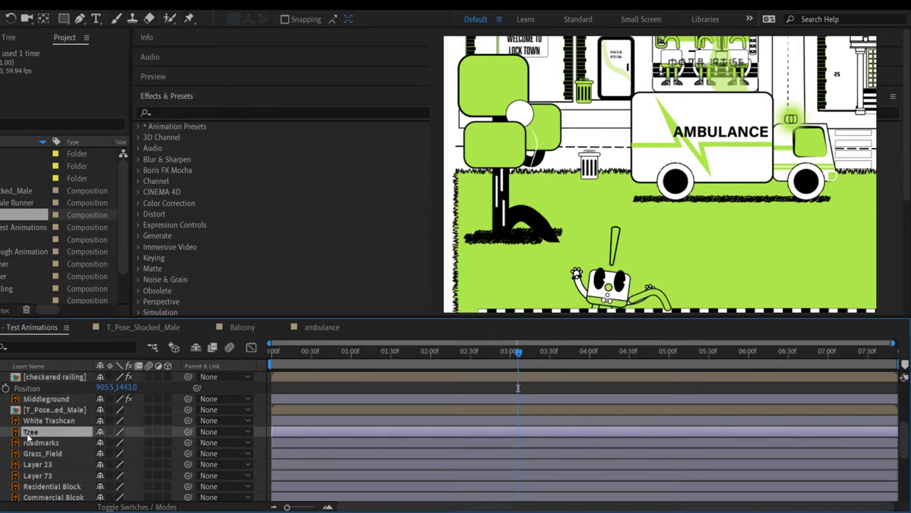
{"action": "key", "text": "Delete"}
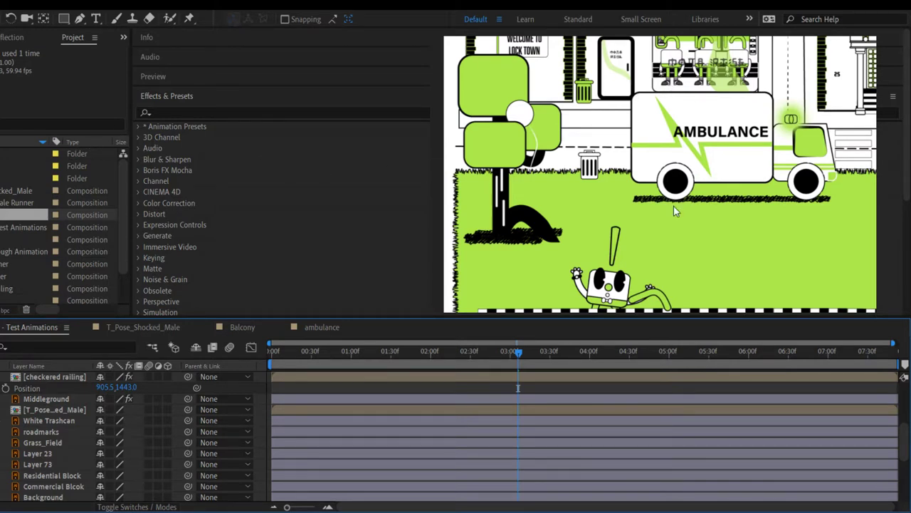
{"action": "scroll", "coordinate": [663, 214], "scroll_direction": "down", "scroll_amount": 2}
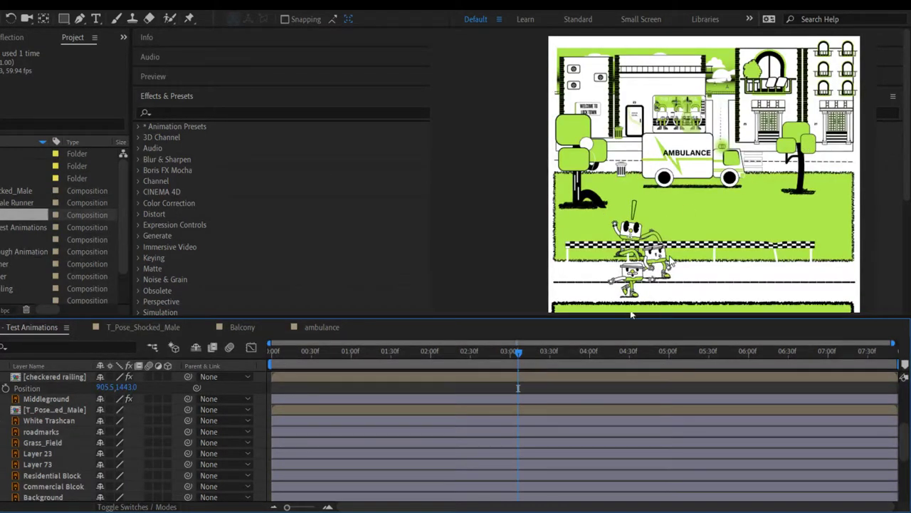
Step: Collapse the ambulance Position and Balcony Opacity properties in the timeline
{"action": "scroll", "coordinate": [68, 392], "scroll_direction": "up", "scroll_amount": 4}
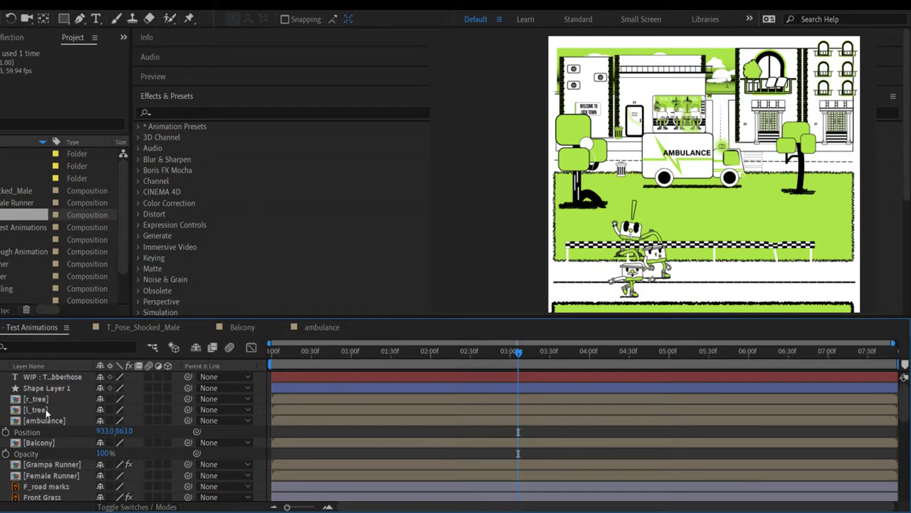
{"action": "key", "text": "p"}
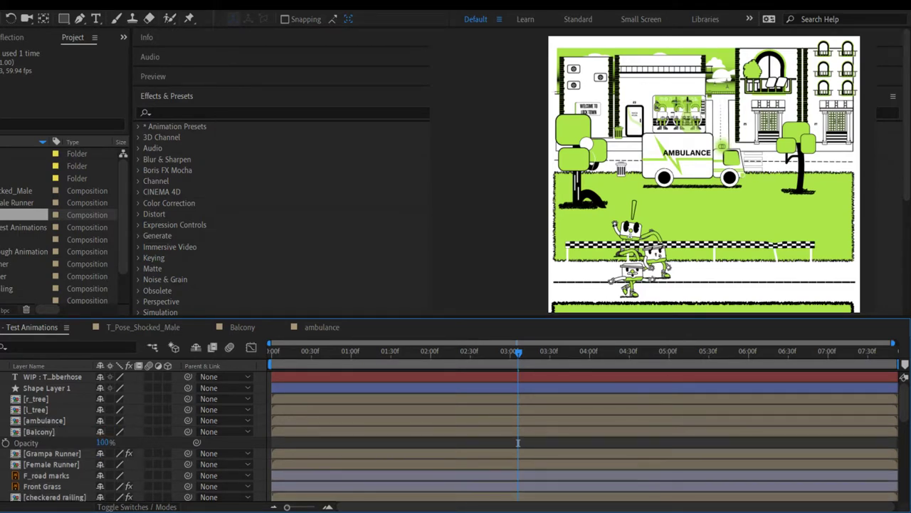
{"action": "key", "text": "p"}
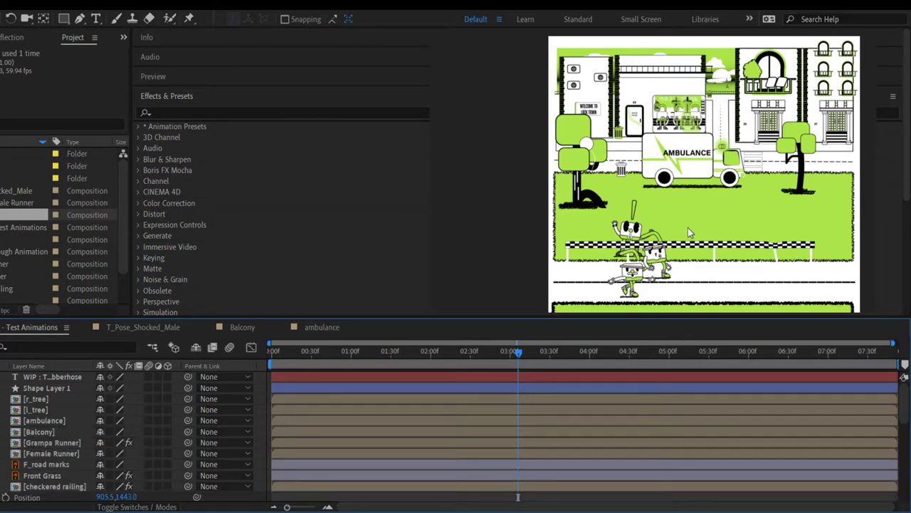
Step: Preview the street-scene animation and pan the viewer onto the tree
{"action": "key", "text": "space"}
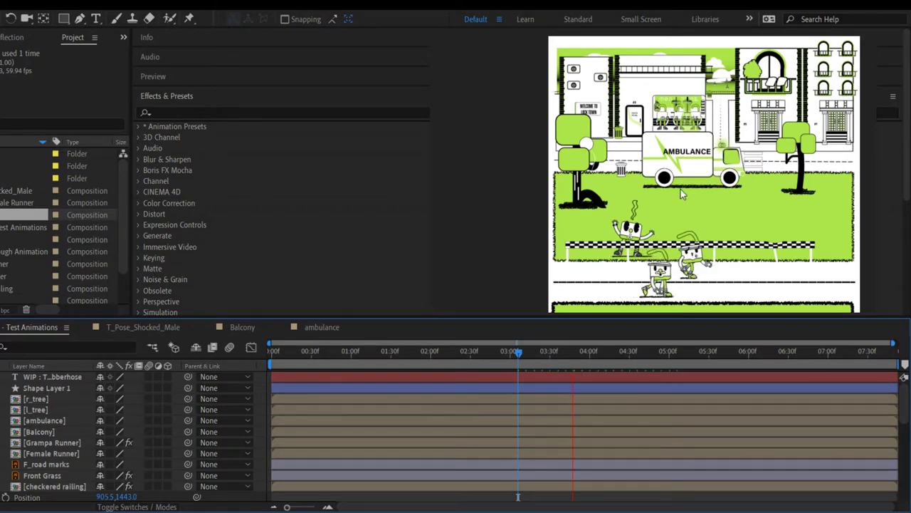
{"action": "scroll", "coordinate": [599, 188], "scroll_direction": "up", "scroll_amount": 5}
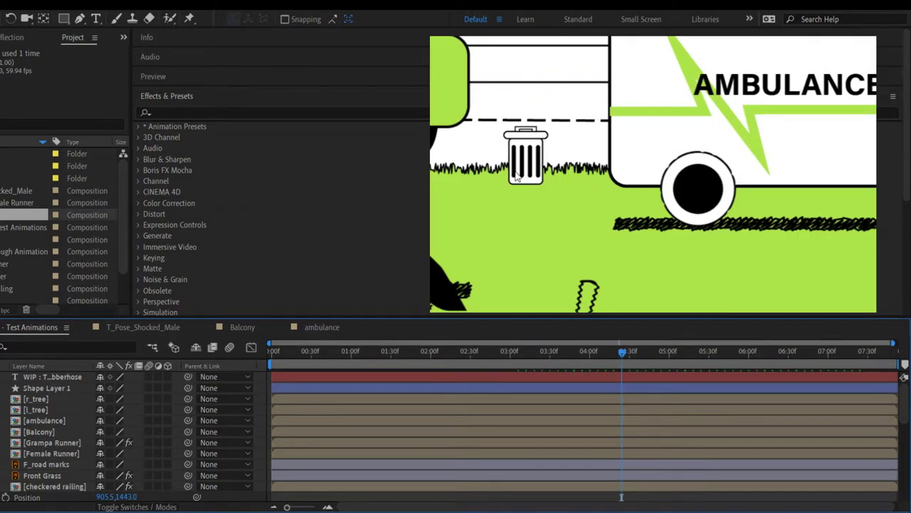
{"action": "left_click_drag", "start_coordinate": [599, 188], "coordinate": [755, 213]}
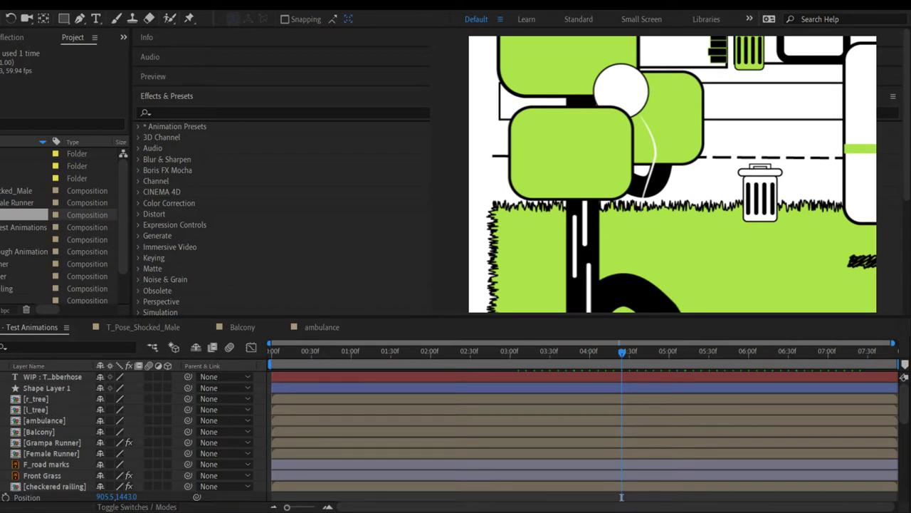
{"action": "left_click", "coordinate": [26, 411]}
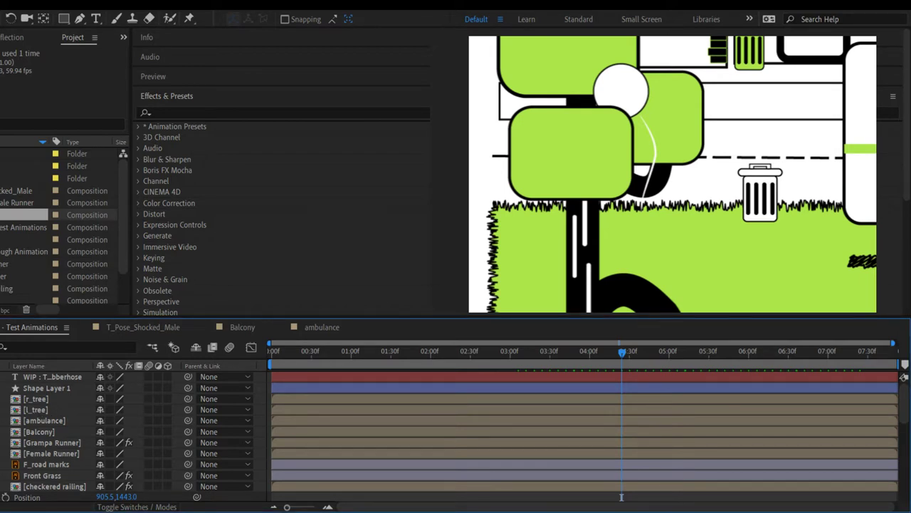
Step: Open the r_tree precomp and zoom the viewer out to show the whole tree
{"action": "double_click", "coordinate": [37, 400]}
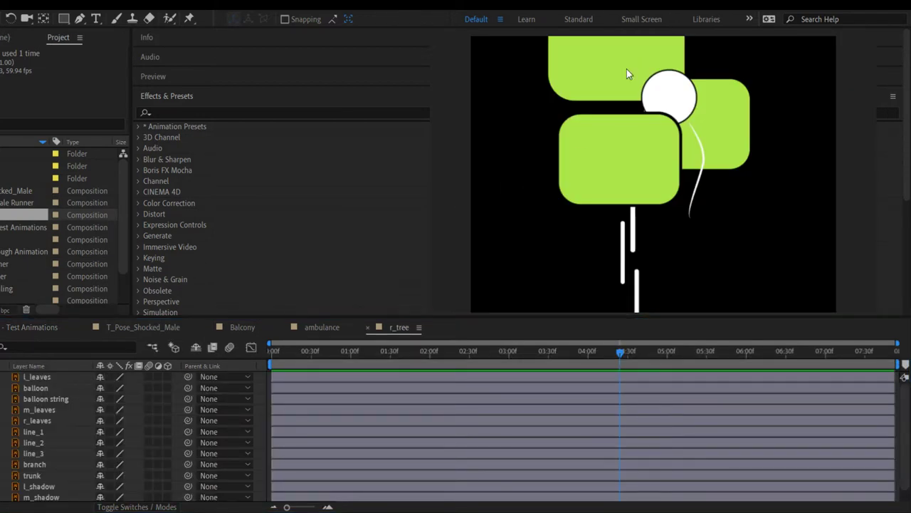
{"action": "key", "text": "comma"}
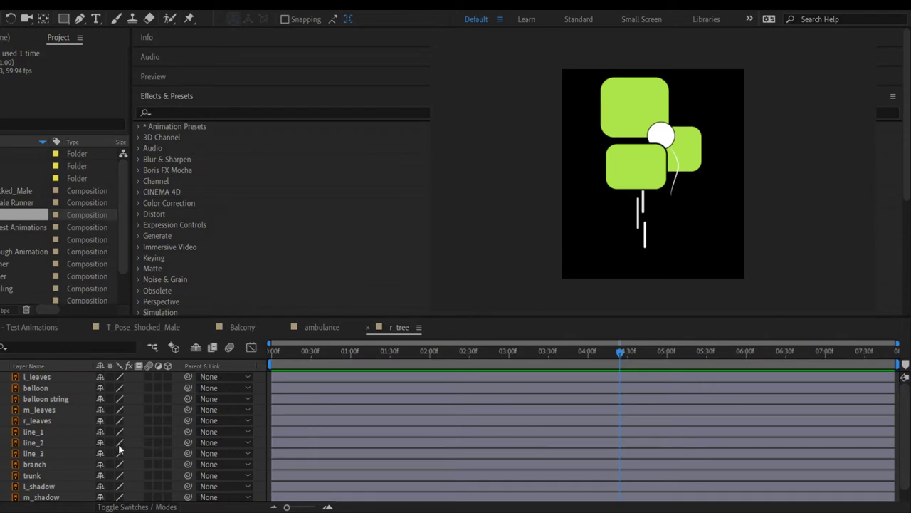
{"action": "scroll", "coordinate": [118, 445], "scroll_direction": "down", "scroll_amount": 1}
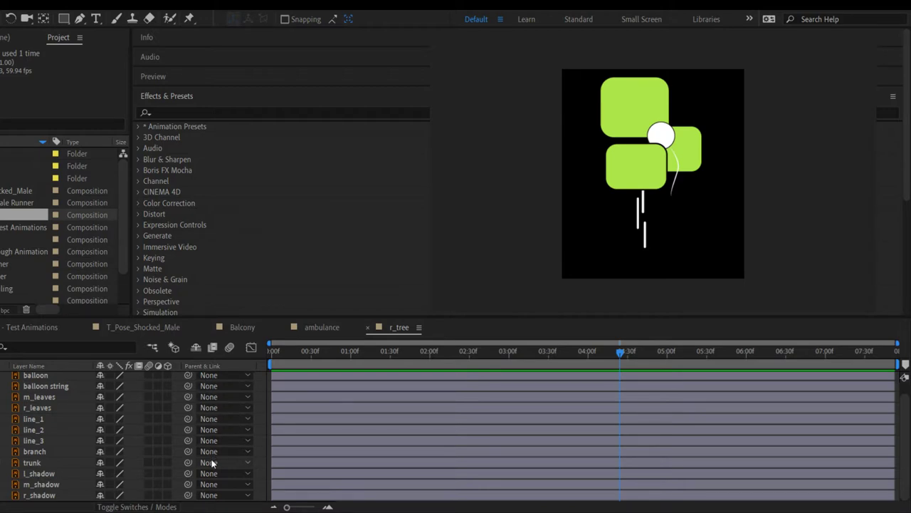
{"action": "scroll", "coordinate": [217, 423], "scroll_direction": "up", "scroll_amount": 1}
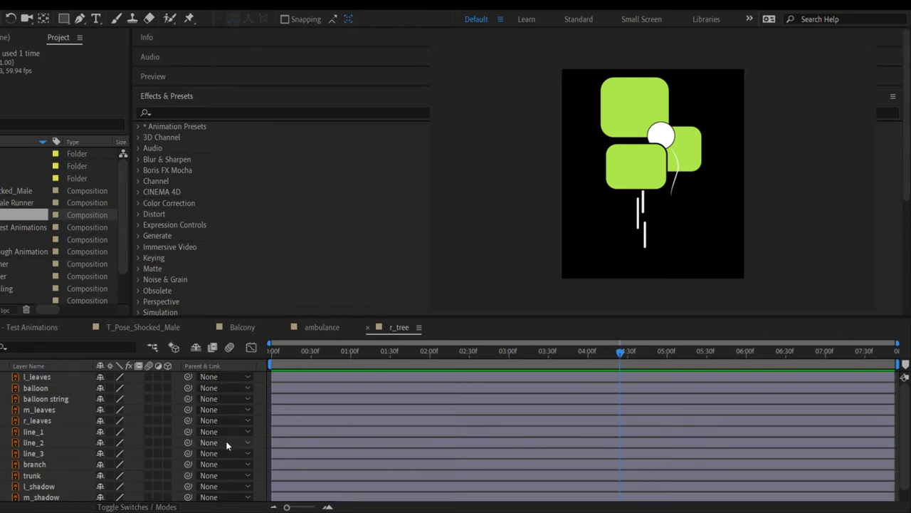
{"action": "scroll", "coordinate": [228, 480], "scroll_direction": "down", "scroll_amount": 1}
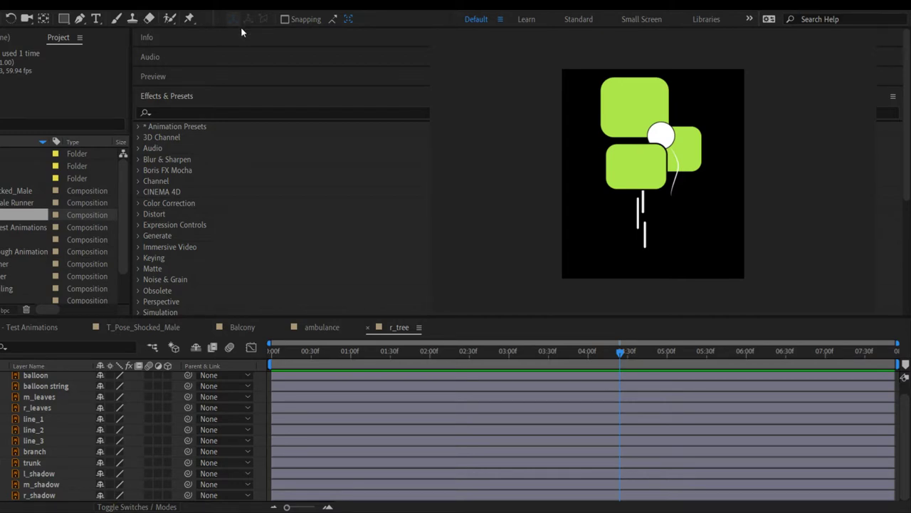
Step: Add a white solid below all r_tree layers and rewind the playhead to 0:00
{"action": "key", "text": "Return"}
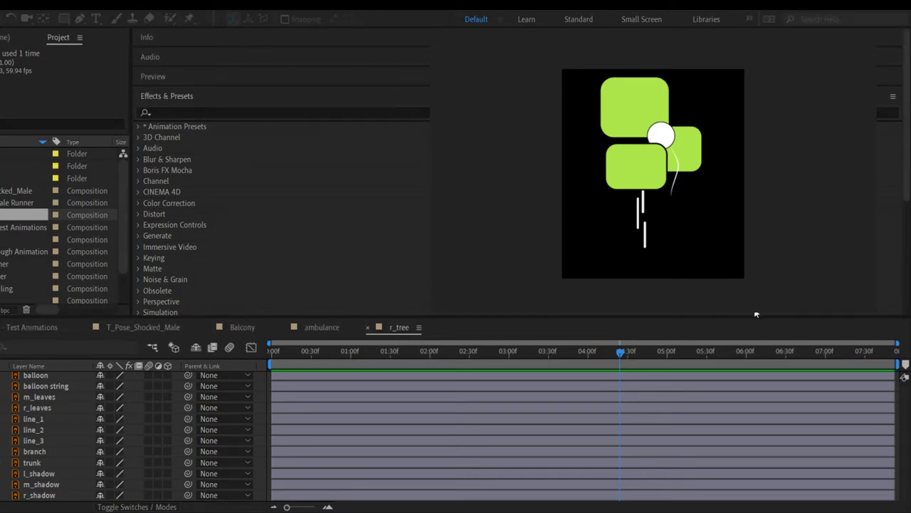
{"action": "left_click_drag", "start_coordinate": [51, 380], "coordinate": [44, 502]}
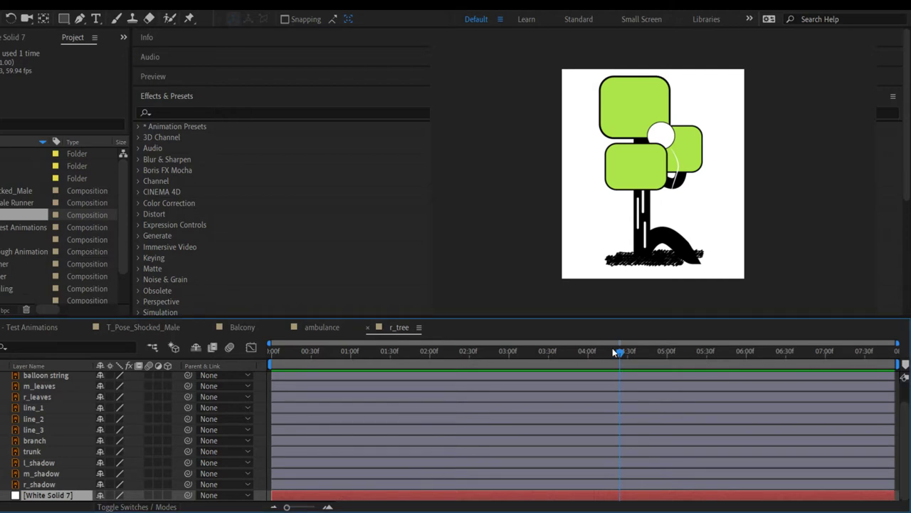
{"action": "left_click_drag", "start_coordinate": [621, 352], "coordinate": [225, 383]}
{"action": "key", "text": "F2"}
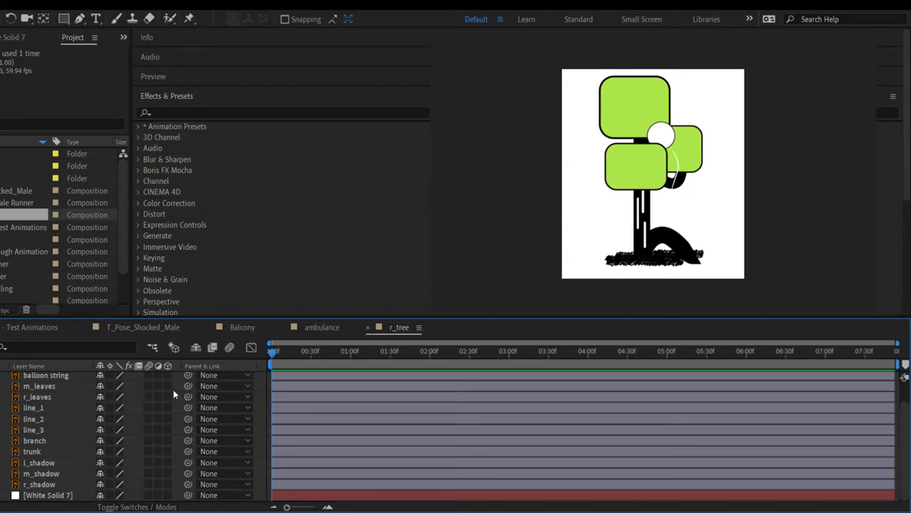
{"action": "scroll", "coordinate": [214, 404], "scroll_direction": "up", "scroll_amount": 1}
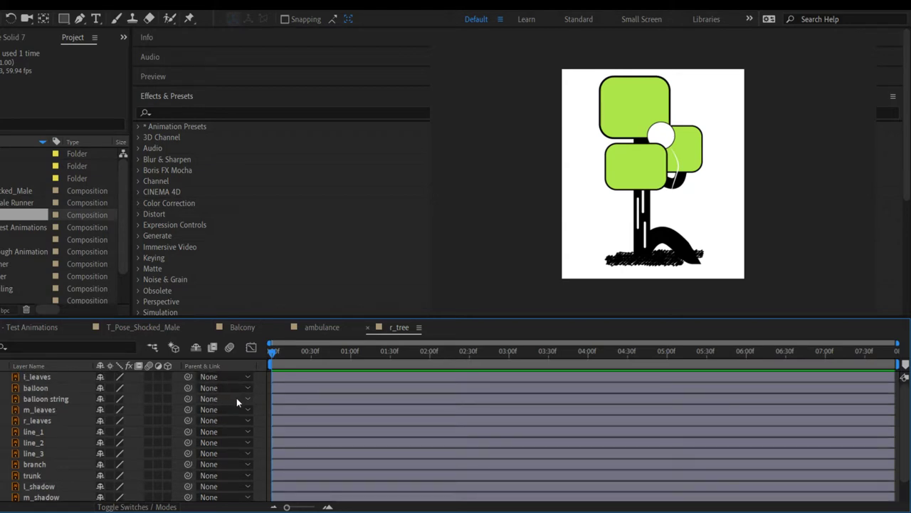
Step: Parent the balloon string to balloon and the branch to trunk
{"action": "left_click_drag", "start_coordinate": [236, 398], "coordinate": [242, 367]}
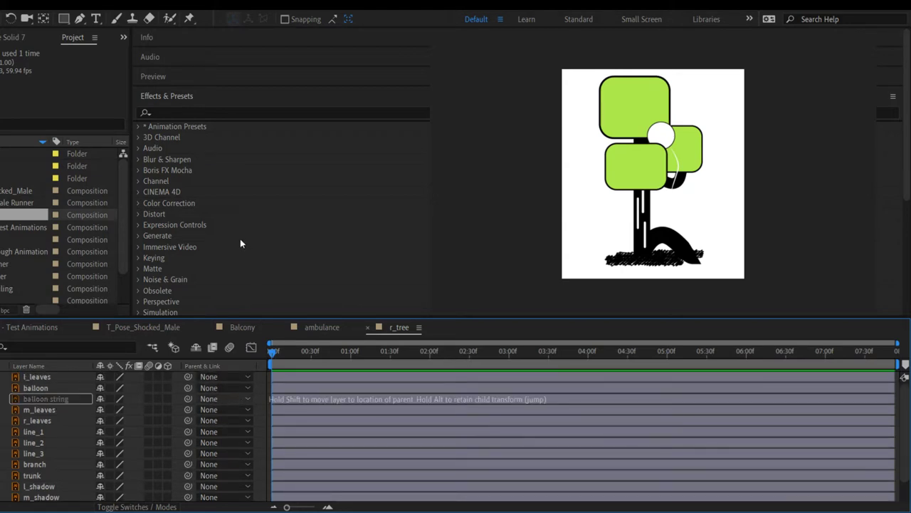
{"action": "left_click_drag", "start_coordinate": [240, 243], "coordinate": [242, 388]}
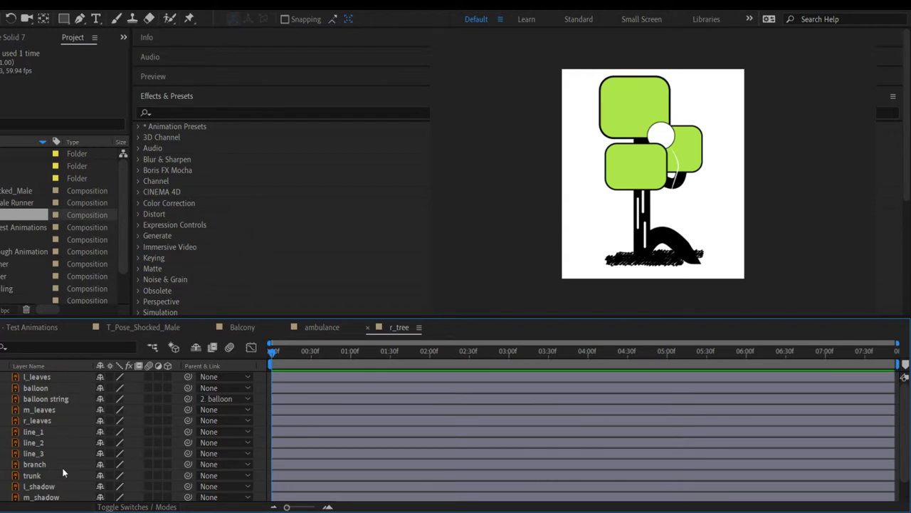
{"action": "left_click_drag", "start_coordinate": [211, 469], "coordinate": [228, 465]}
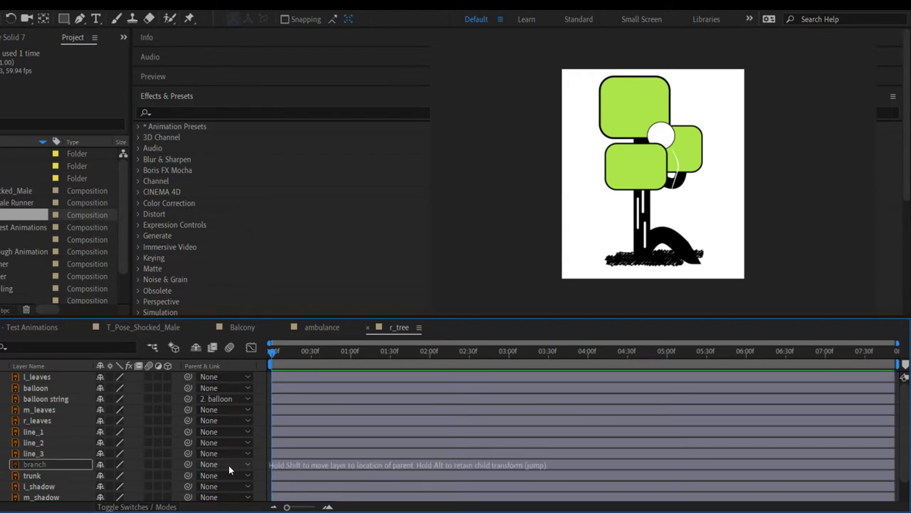
{"action": "left_click_drag", "start_coordinate": [246, 397], "coordinate": [228, 475]}
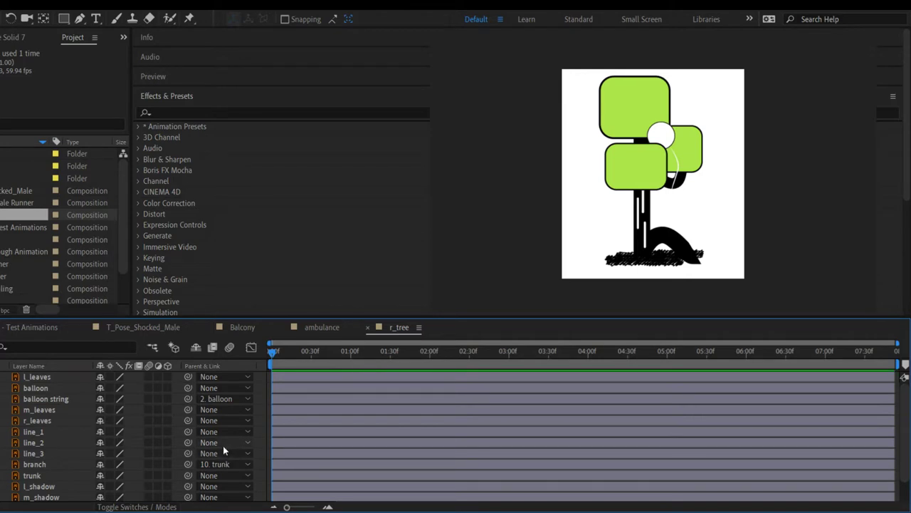
Step: Parent line_1, line_2, line_3 and l_leaves to the trunk layer
{"action": "left_click", "coordinate": [38, 456]}
{"action": "left_click", "coordinate": [34, 443], "text": "ctrl"}
{"action": "left_click", "coordinate": [35, 433], "text": "ctrl"}
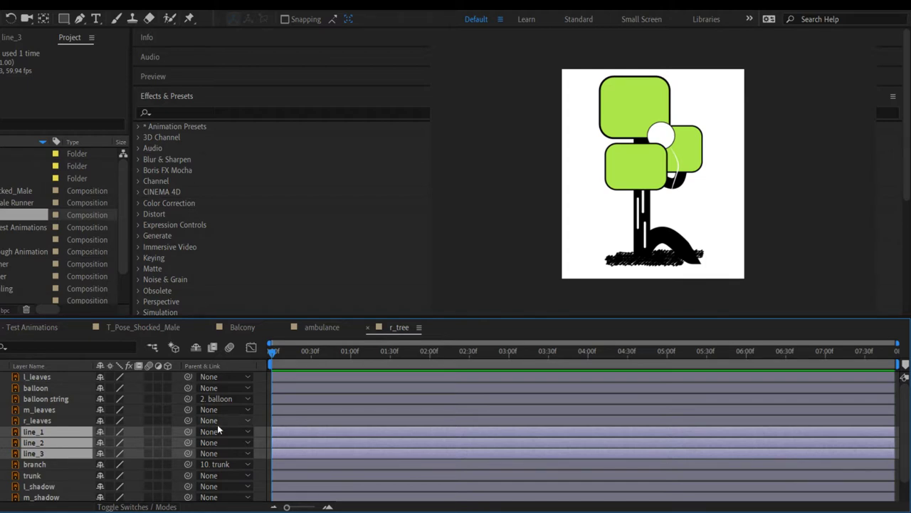
{"action": "left_click_drag", "start_coordinate": [188, 432], "coordinate": [203, 473]}
{"action": "scroll", "coordinate": [81, 460], "scroll_direction": "down", "scroll_amount": 2}
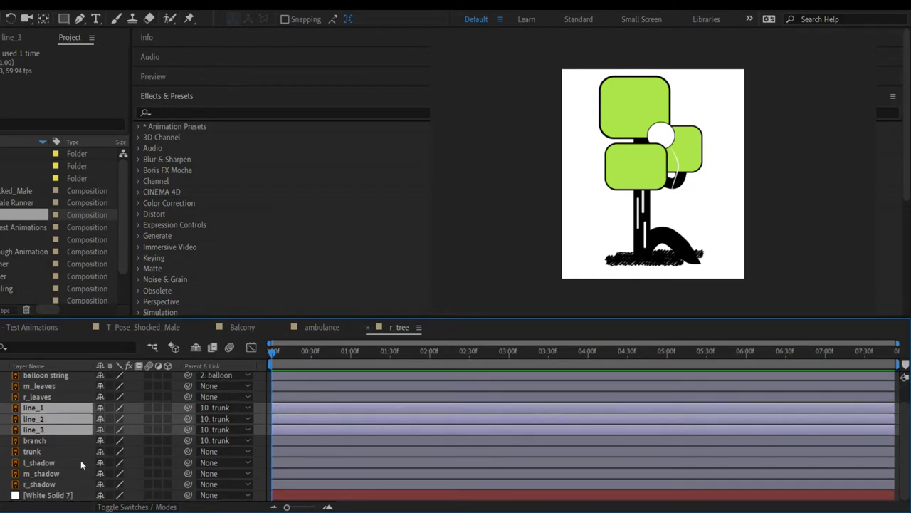
{"action": "scroll", "coordinate": [81, 460], "scroll_direction": "up", "scroll_amount": 2}
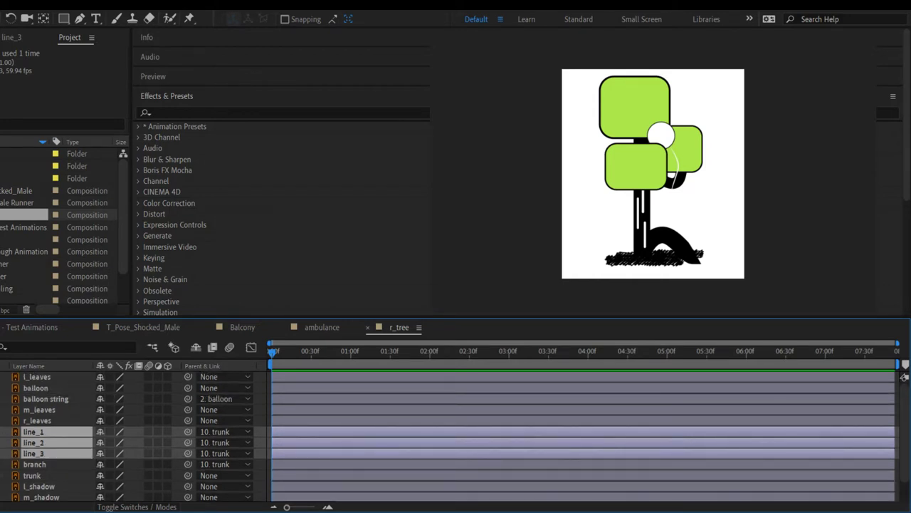
{"action": "left_click_drag", "start_coordinate": [187, 387], "coordinate": [43, 377]}
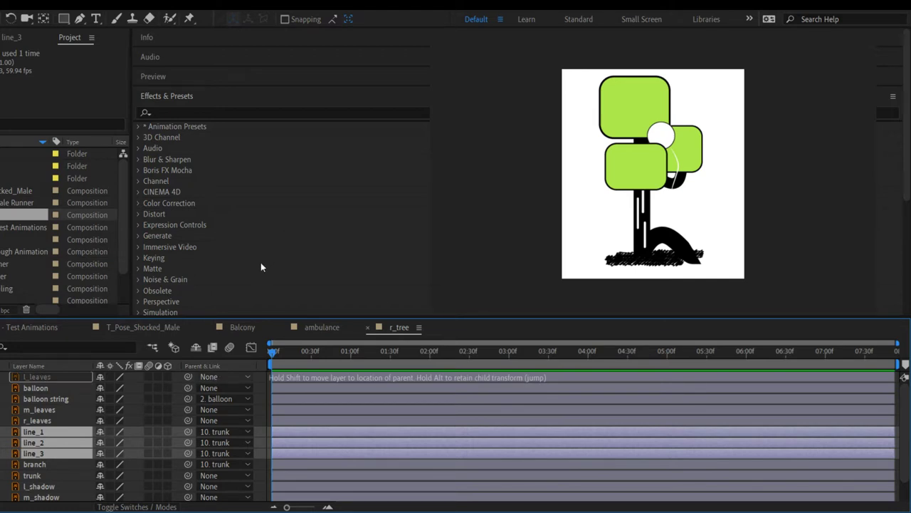
{"action": "left_click_drag", "start_coordinate": [240, 306], "coordinate": [236, 313]}
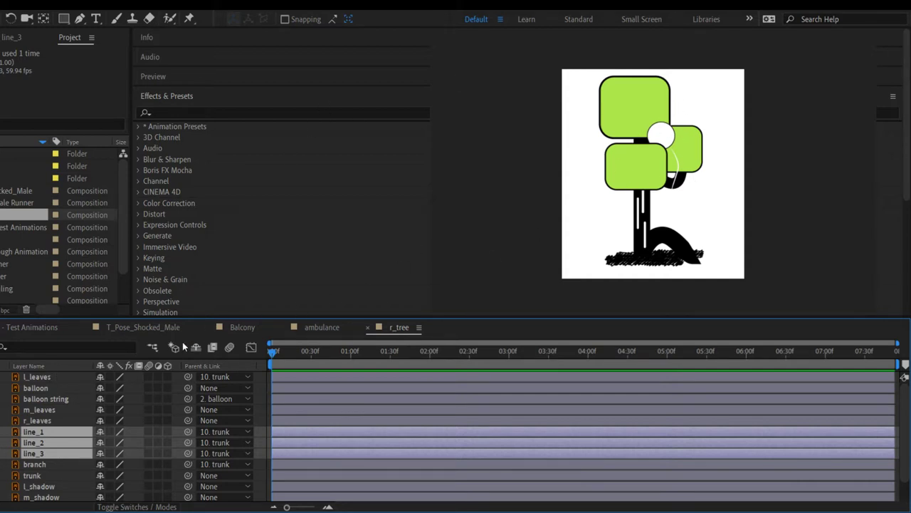
Step: Parent m_leaves to trunk and m_shadow to m_leaves
{"action": "left_click", "coordinate": [59, 410]}
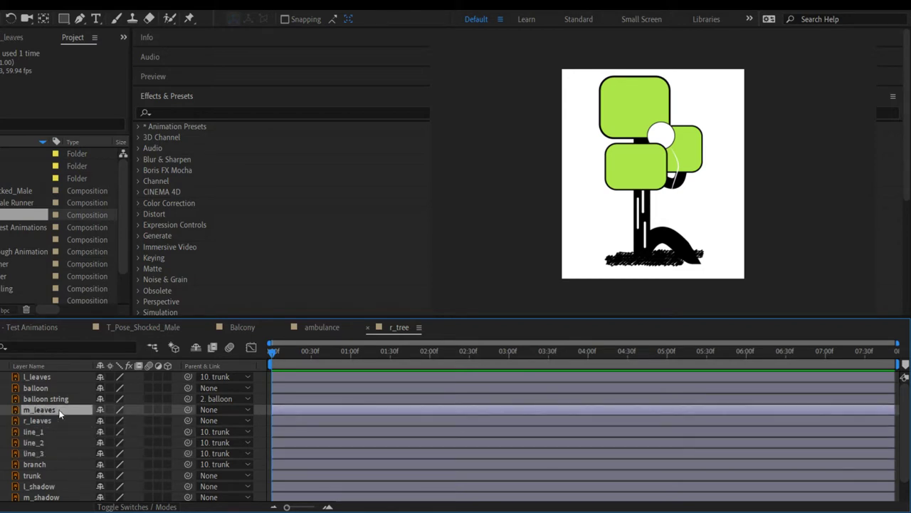
{"action": "left_click_drag", "start_coordinate": [188, 409], "coordinate": [31, 475]}
{"action": "scroll", "coordinate": [175, 465], "scroll_direction": "down", "scroll_amount": 2}
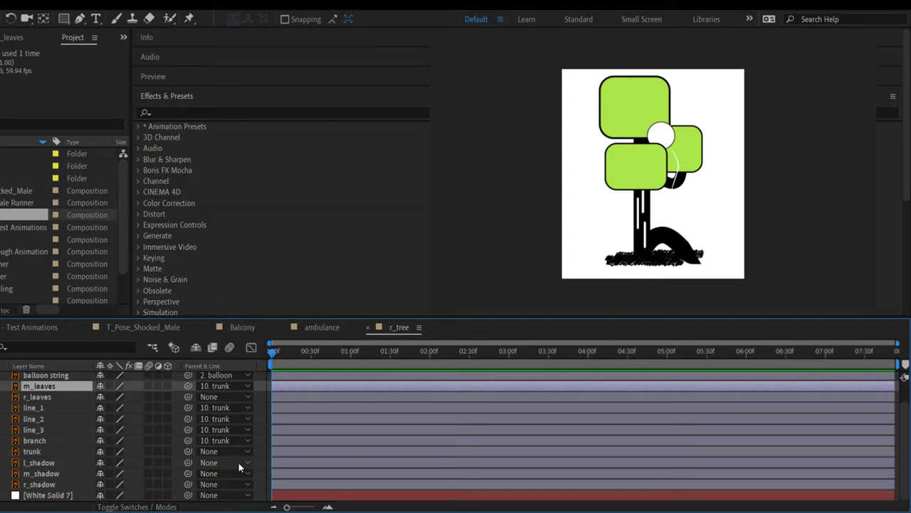
{"action": "left_click_drag", "start_coordinate": [238, 472], "coordinate": [271, 385]}
{"action": "left_click_drag", "start_coordinate": [236, 459], "coordinate": [236, 458]}
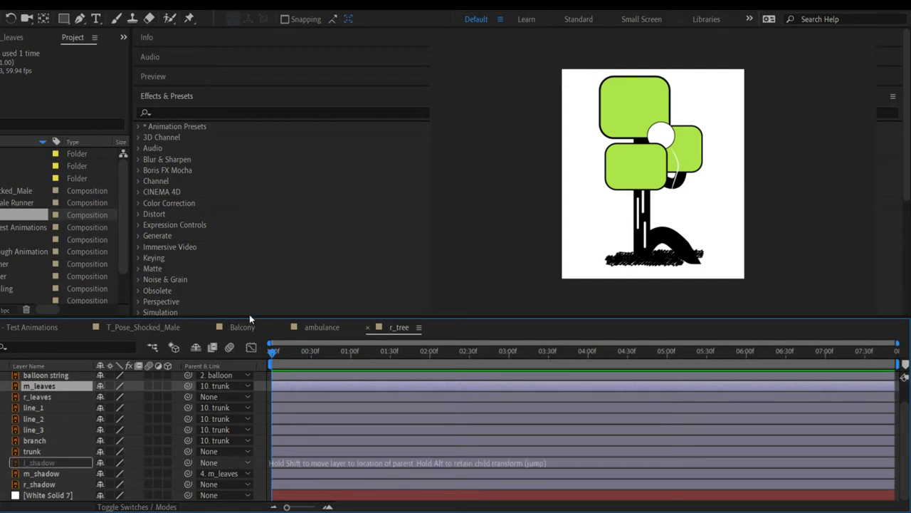
Step: Parent l_shadow to l_leaves, r_shadow to r_leaves, and r_leaves to branch
{"action": "left_click_drag", "start_coordinate": [249, 314], "coordinate": [240, 289]}
{"action": "left_click_drag", "start_coordinate": [206, 484], "coordinate": [43, 397]}
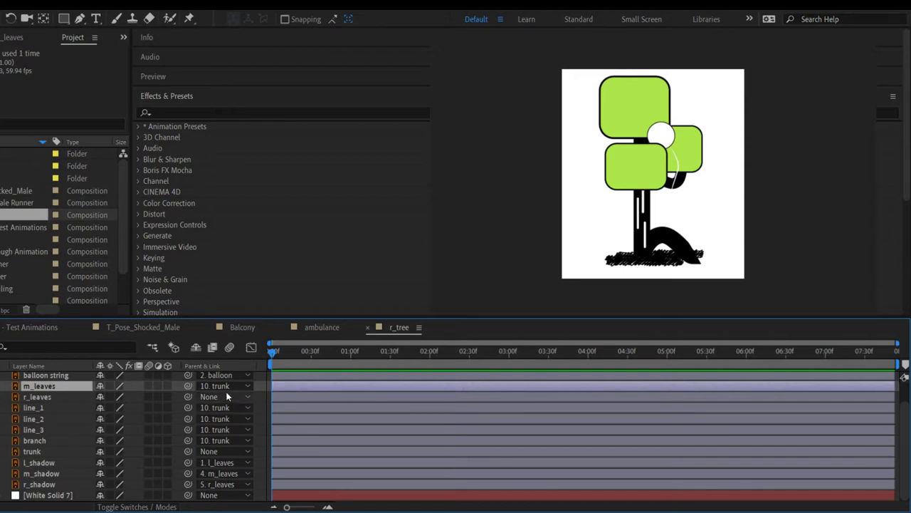
{"action": "scroll", "coordinate": [227, 395], "scroll_direction": "up", "scroll_amount": 2}
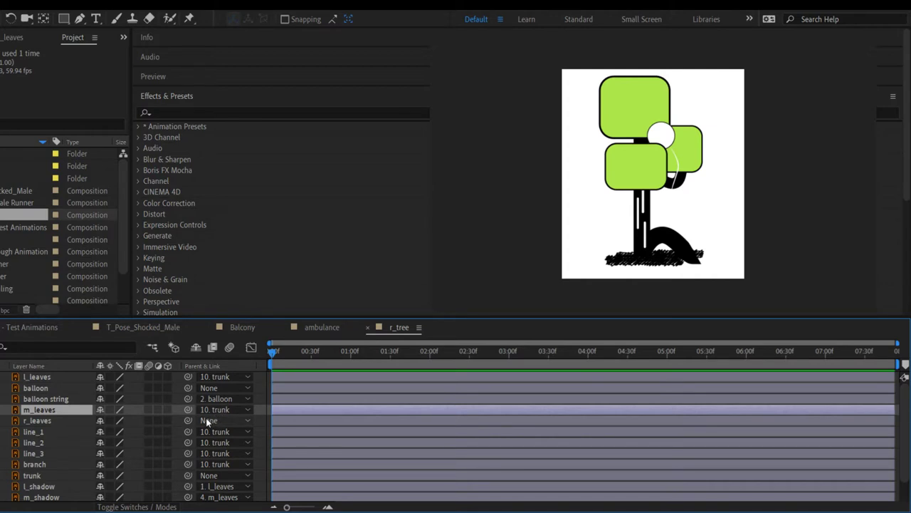
{"action": "left_click_drag", "start_coordinate": [207, 421], "coordinate": [241, 346]}
{"action": "mouse_move", "coordinate": [272, 352]}
{"action": "left_mouse_down"}
{"action": "mouse_move", "coordinate": [407, 363]}
{"action": "mouse_move", "coordinate": [273, 353]}
{"action": "left_mouse_up"}
Step: Scrub trunk's Position Y to test the parenting, leaving it at 344.9, 394.9
{"action": "left_click", "coordinate": [32, 474]}
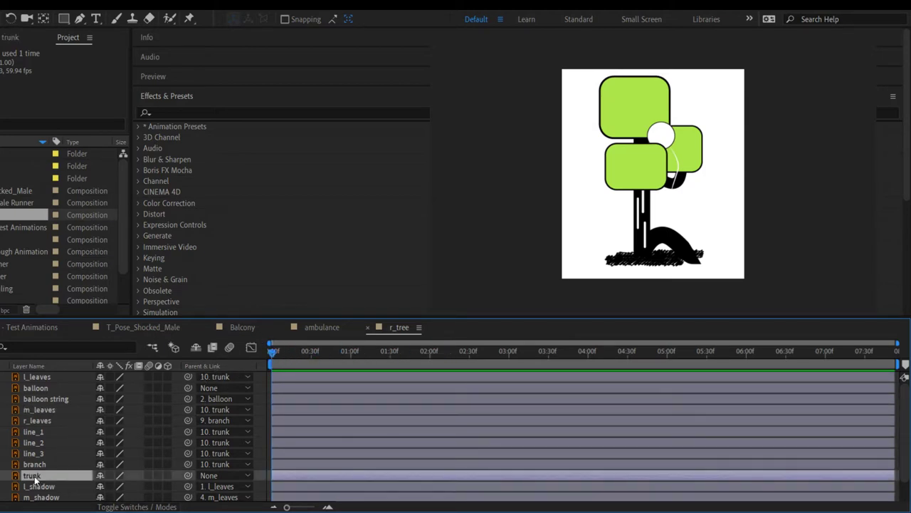
{"action": "key", "text": "p"}
{"action": "mouse_move", "coordinate": [119, 486]}
{"action": "left_mouse_down"}
{"action": "mouse_move", "coordinate": [143, 489]}
{"action": "mouse_move", "coordinate": [133, 495]}
{"action": "left_mouse_up"}
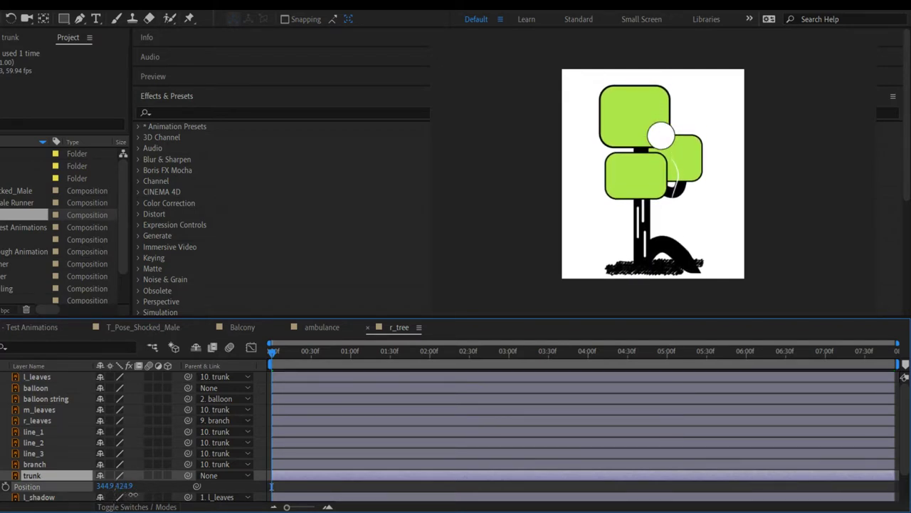
{"action": "left_click_drag", "start_coordinate": [125, 485], "coordinate": [114, 486]}
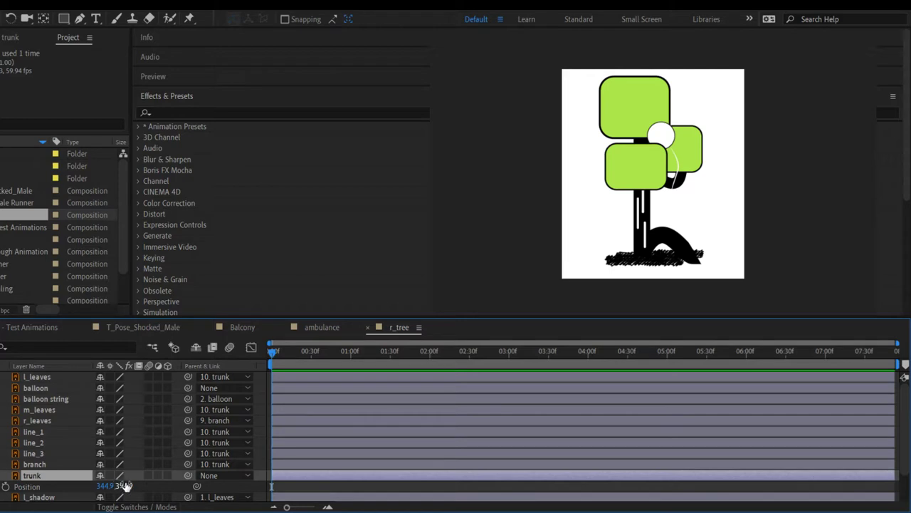
{"action": "left_click_drag", "start_coordinate": [121, 485], "coordinate": [177, 464]}
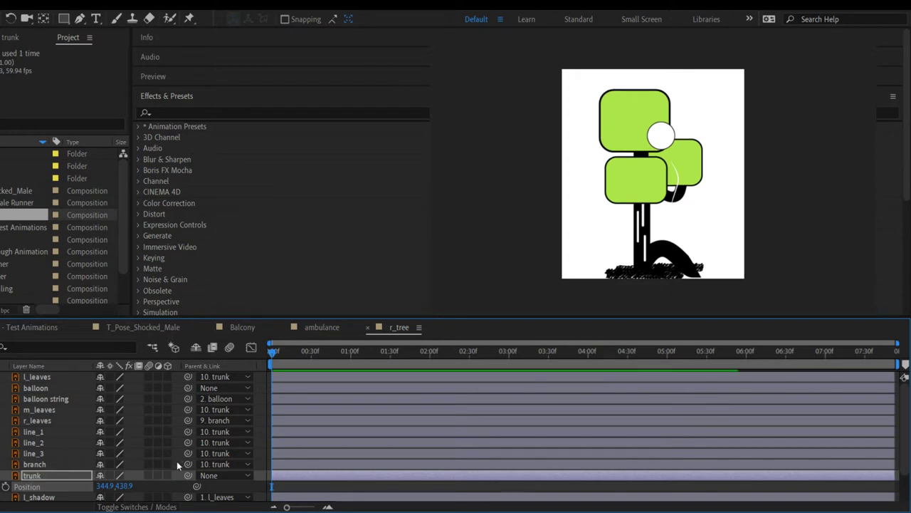
{"action": "left_click_drag", "start_coordinate": [125, 485], "coordinate": [107, 484]}
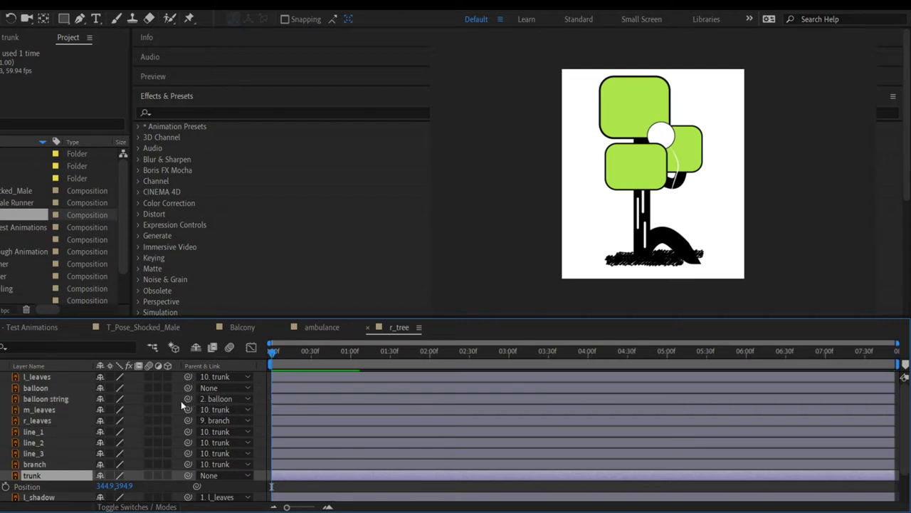
{"action": "left_click", "coordinate": [79, 390]}
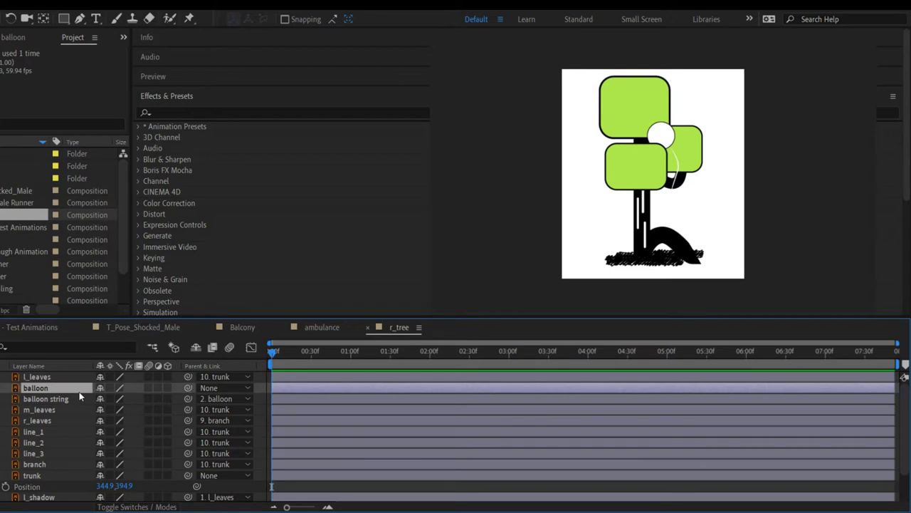
{"action": "key", "text": "p"}
{"action": "left_click_drag", "start_coordinate": [124, 399], "coordinate": [139, 388]}
{"action": "key", "text": "ctrl+z"}
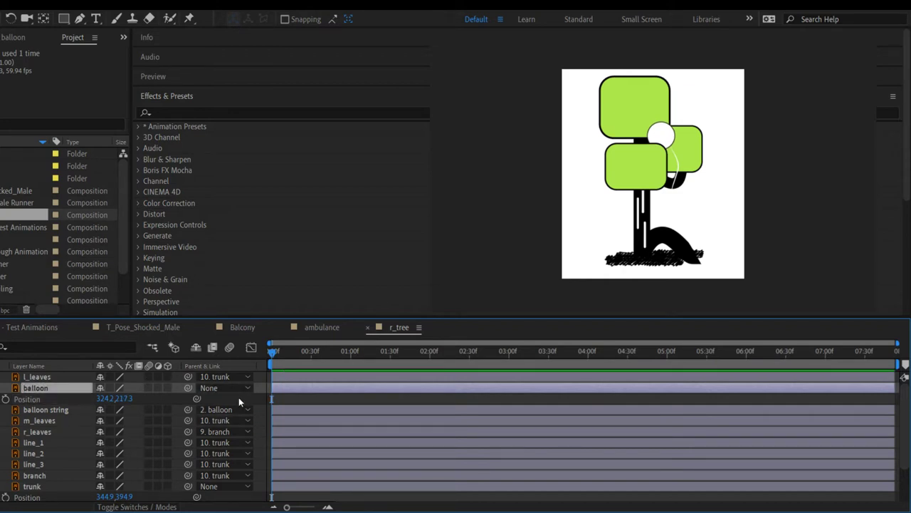
{"action": "left_click_drag", "start_coordinate": [228, 412], "coordinate": [254, 290]}
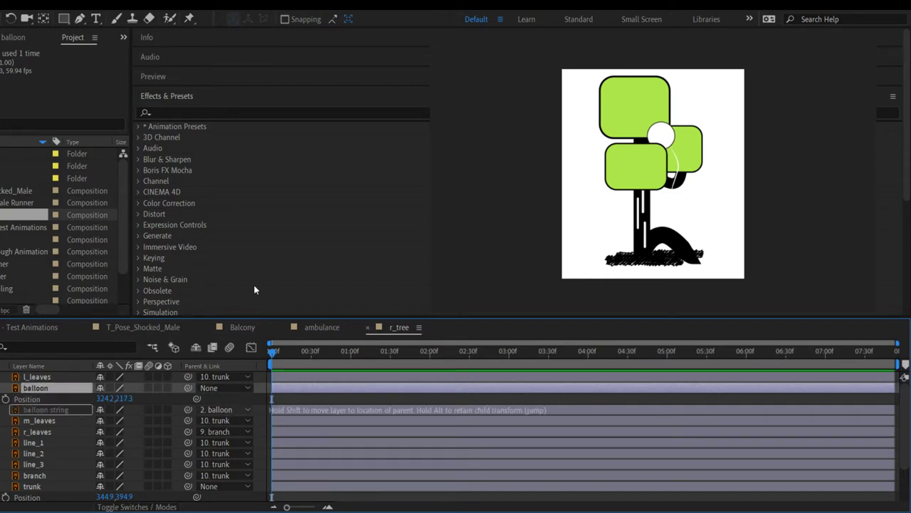
{"action": "left_click_drag", "start_coordinate": [253, 217], "coordinate": [250, 221]}
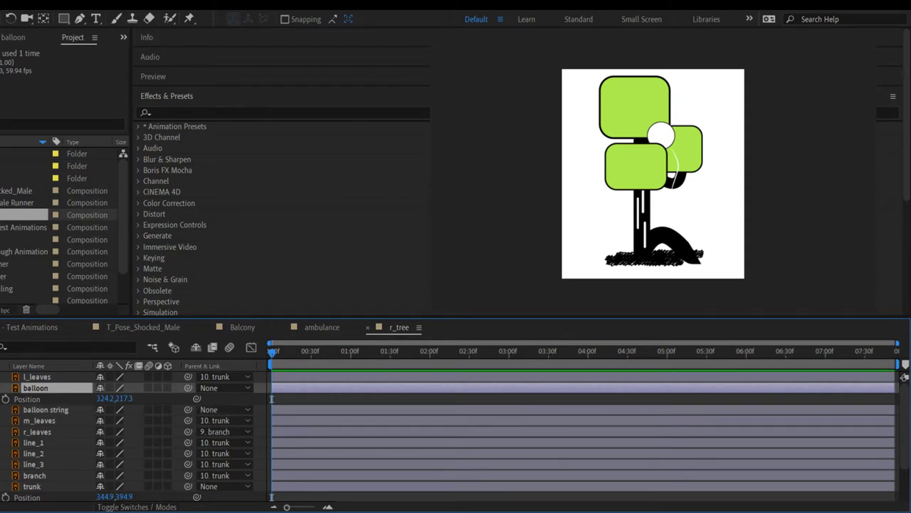
{"action": "key", "text": "p"}
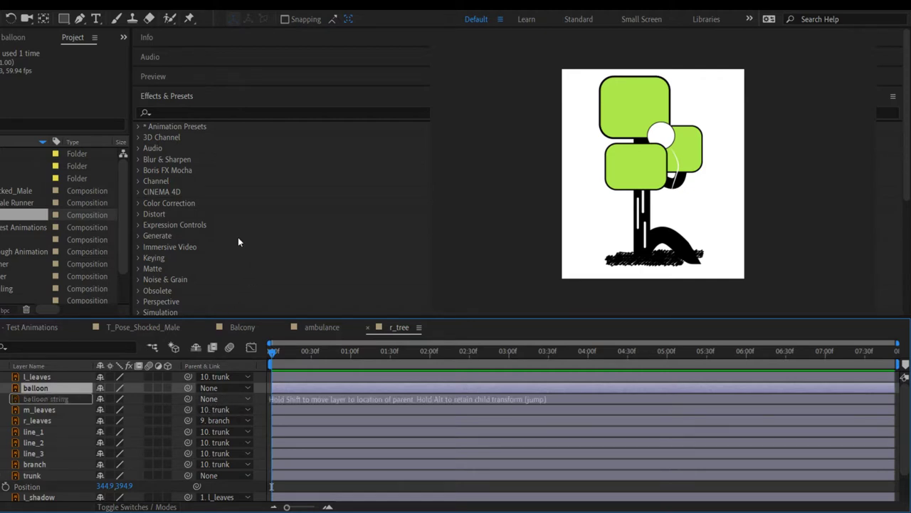
{"action": "left_click_drag", "start_coordinate": [188, 399], "coordinate": [36, 387]}
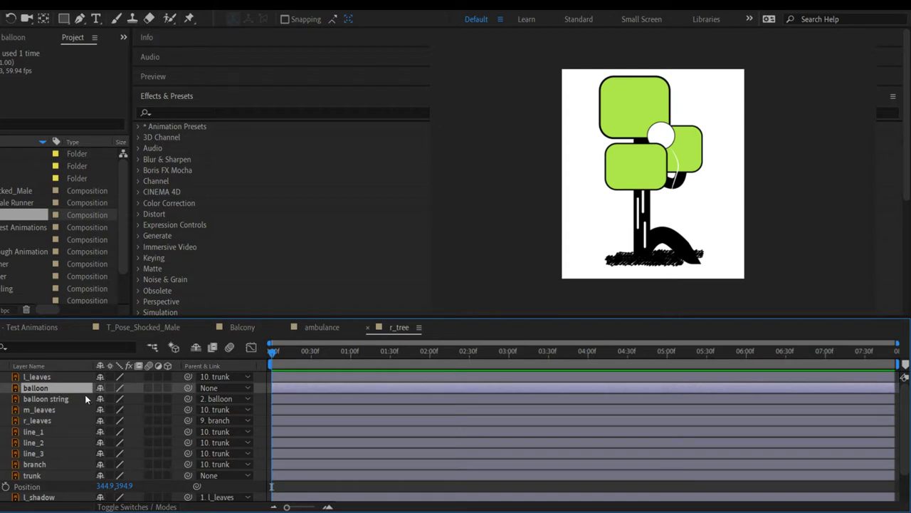
{"action": "key", "text": "p"}
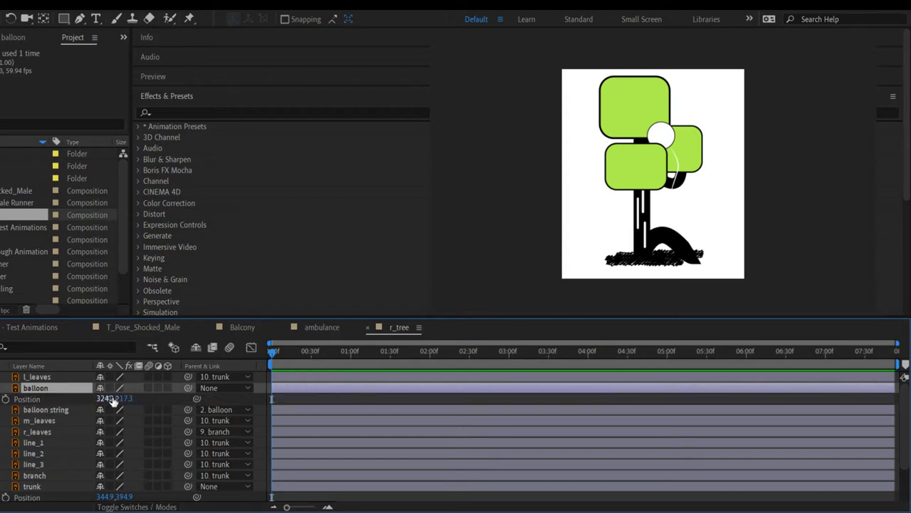
{"action": "mouse_move", "coordinate": [124, 398]}
{"action": "left_mouse_down"}
{"action": "mouse_move", "coordinate": [199, 396]}
{"action": "mouse_move", "coordinate": [139, 398]}
{"action": "left_mouse_up"}
{"action": "key", "text": "ctrl+z"}
{"action": "key", "text": "p"}
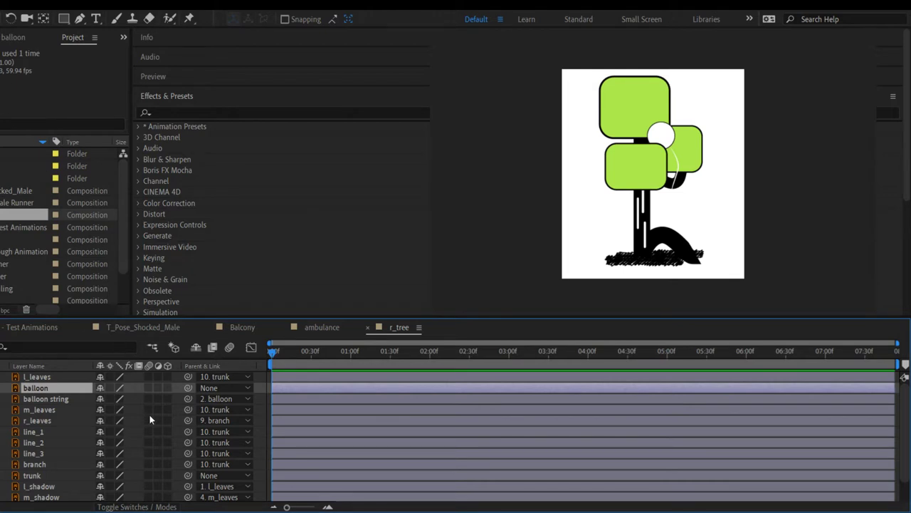
{"action": "left_click", "coordinate": [52, 398]}
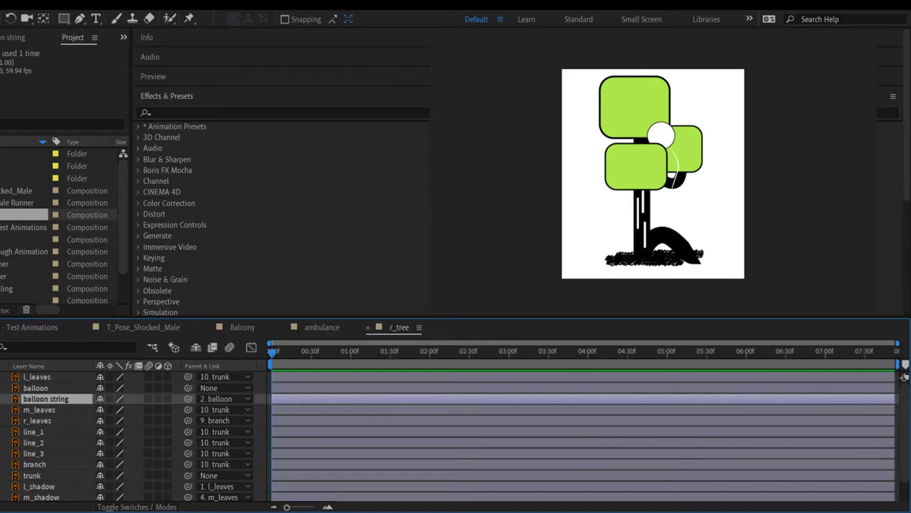
{"action": "key", "text": "ctrl+shift+a"}
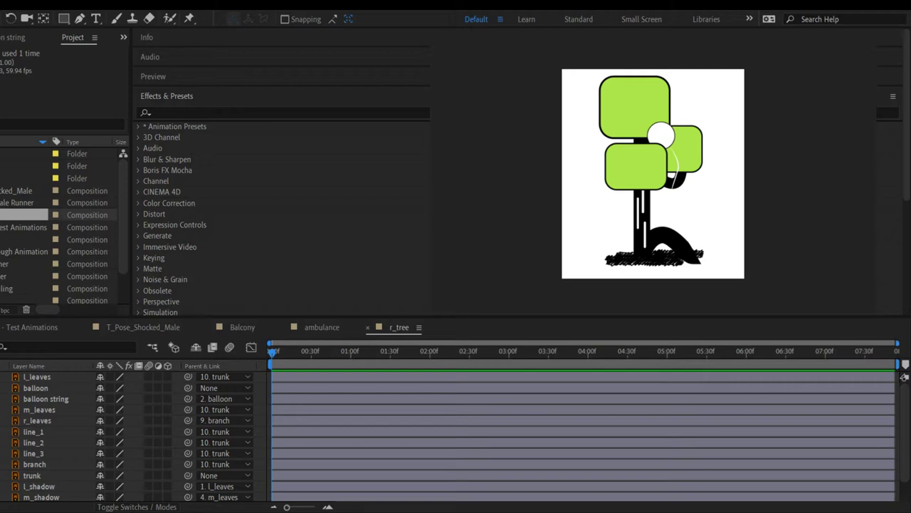
{"action": "left_click", "coordinate": [307, 435]}
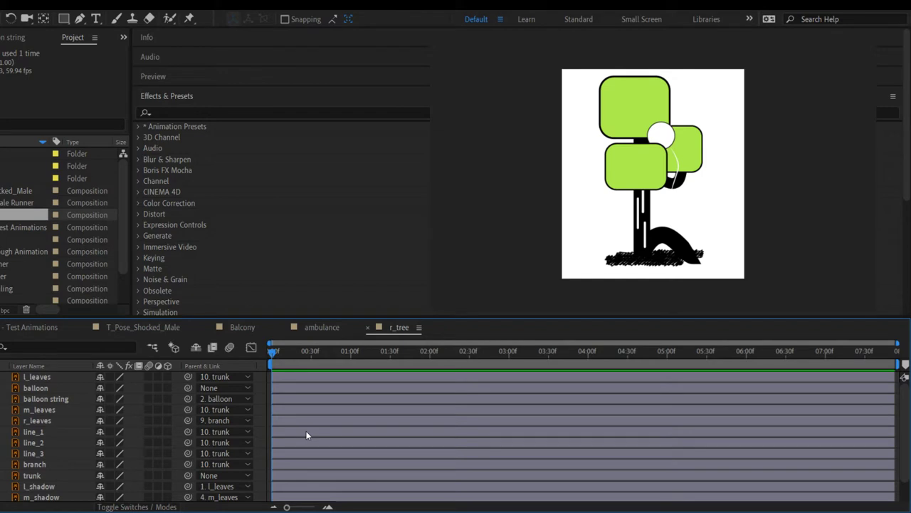
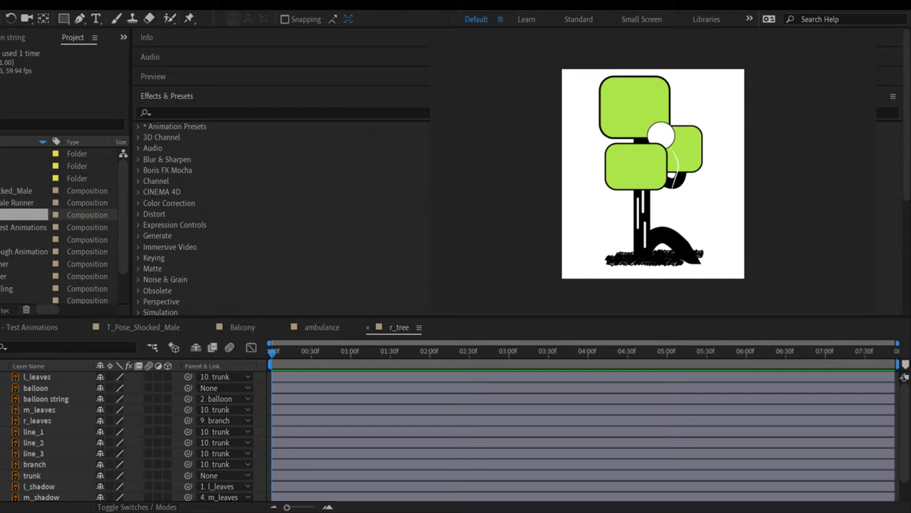
Step: Nudge the top-left l_leaves cluster down in r_tree, then select the balloon string layer
{"action": "left_click", "coordinate": [904, 377]}
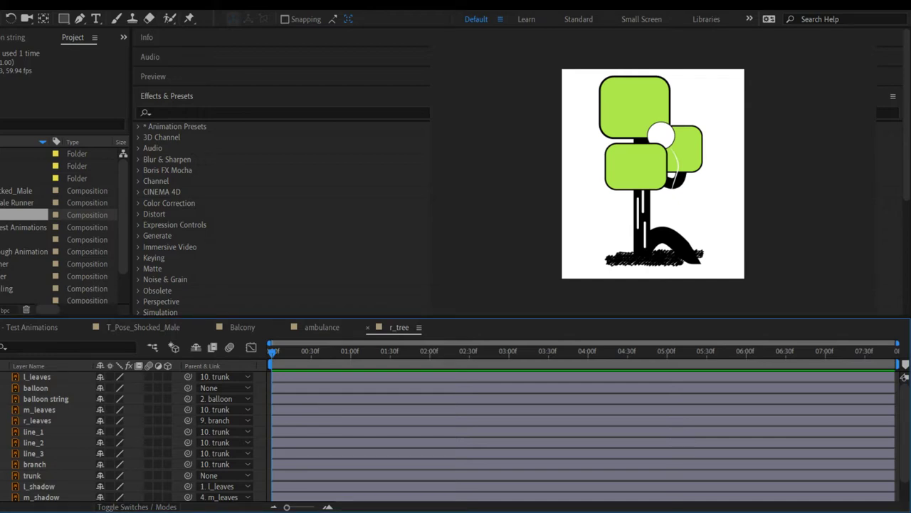
{"action": "key", "text": "ctrl+z"}
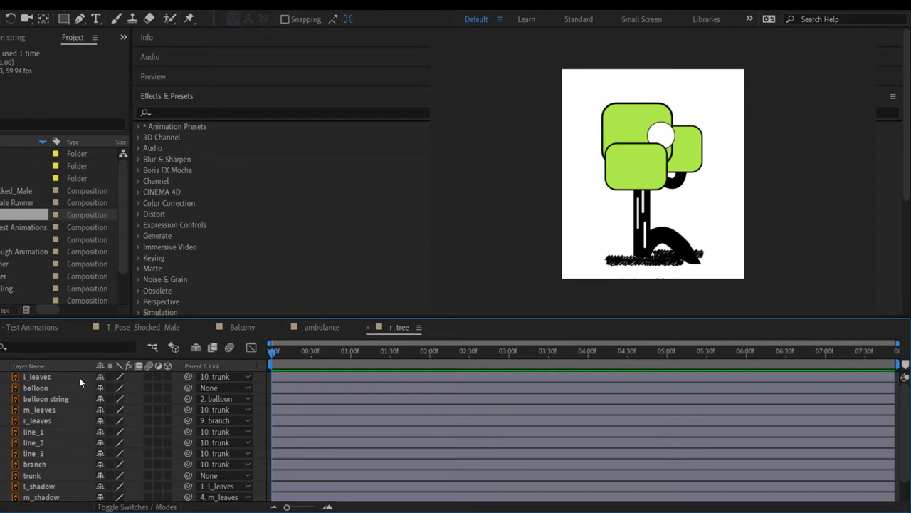
{"action": "left_click", "coordinate": [72, 399]}
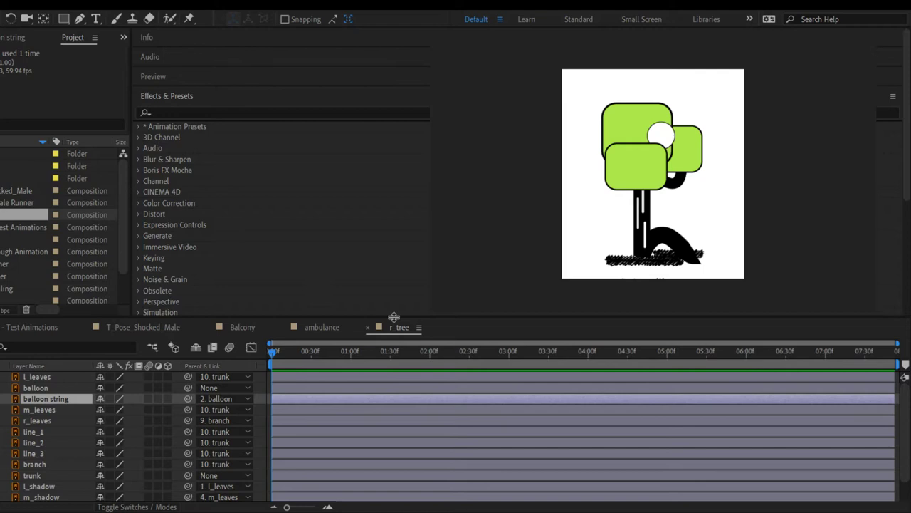
{"action": "key", "text": "ctrl+0"}
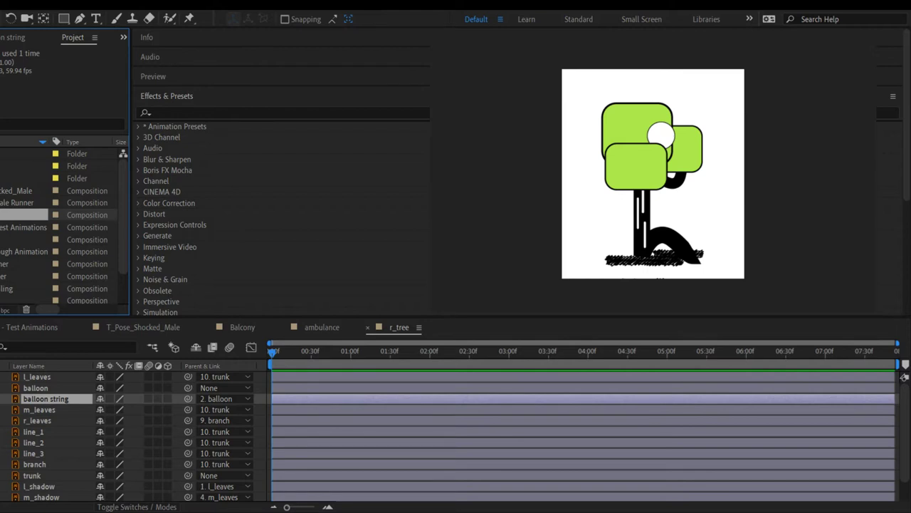
{"action": "left_click", "coordinate": [329, 204]}
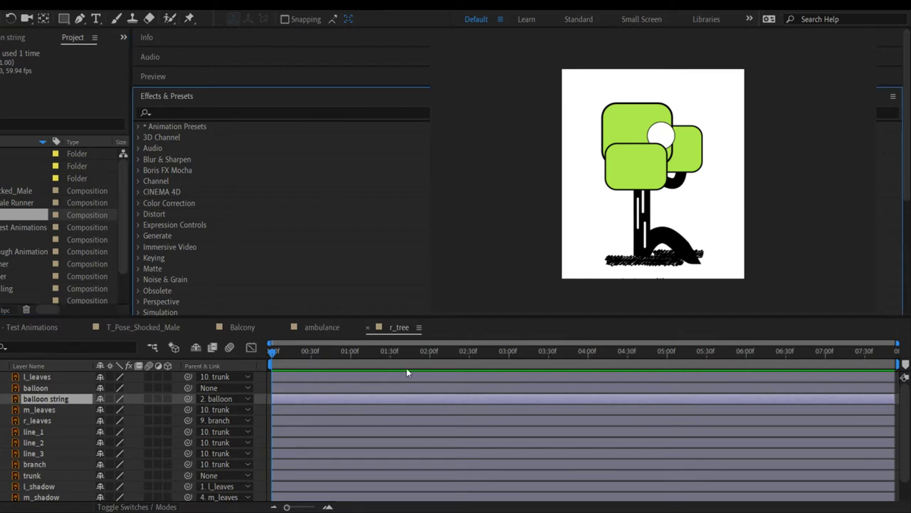
Step: Close the r_tree composition and delete a selected item and an unused folder from the project
{"action": "left_click", "coordinate": [367, 327]}
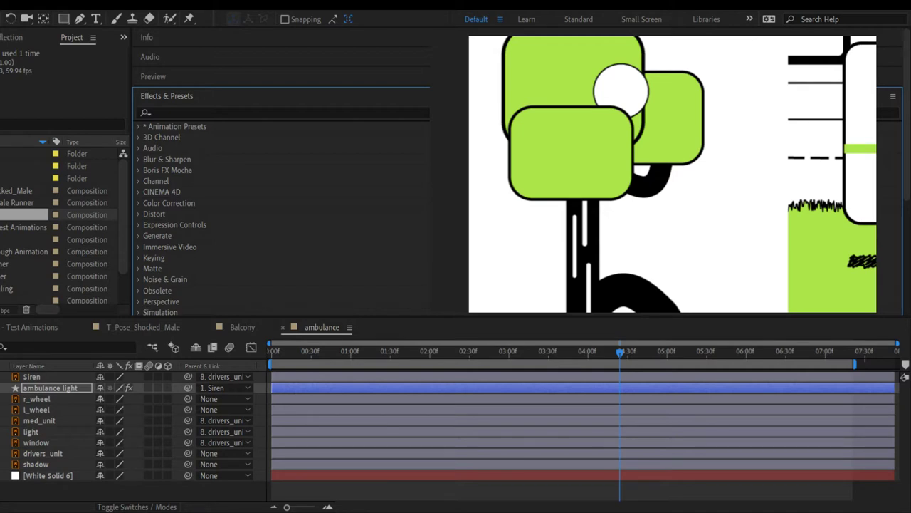
{"action": "key", "text": "ctrl+0"}
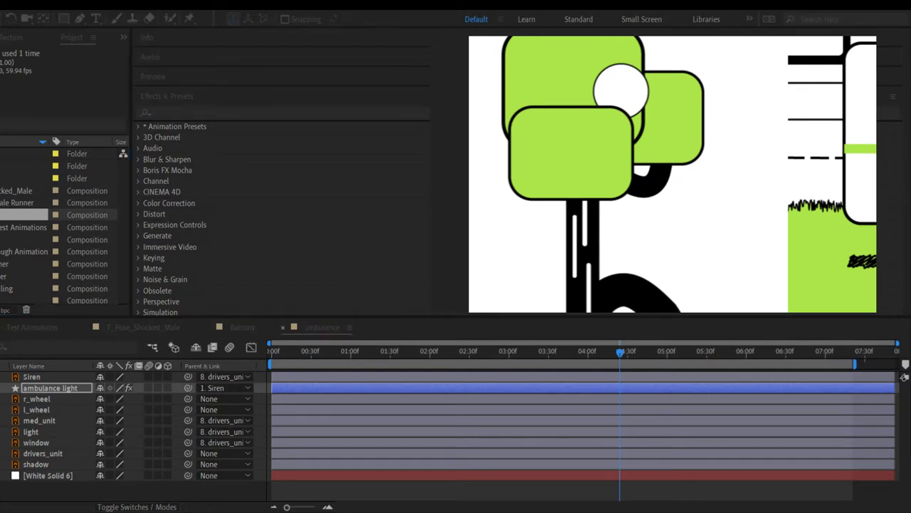
{"action": "key", "text": "Return"}
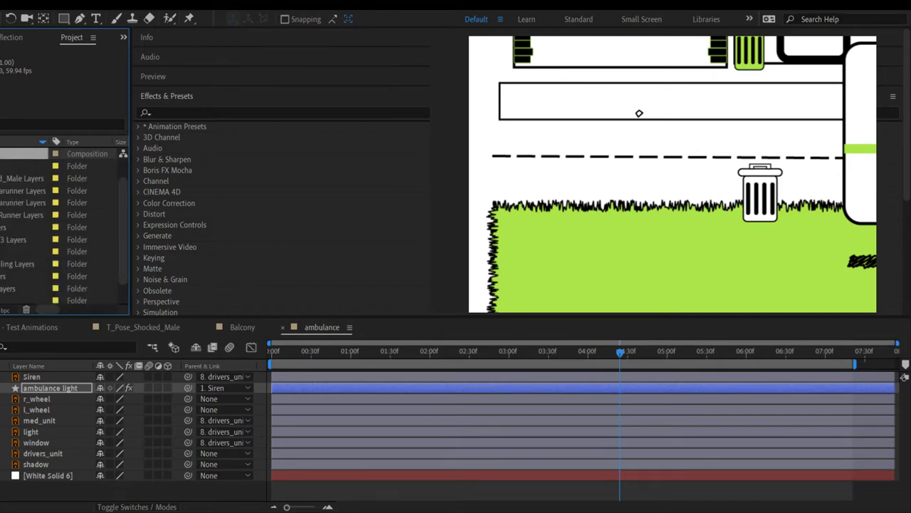
{"action": "left_click", "coordinate": [21, 226]}
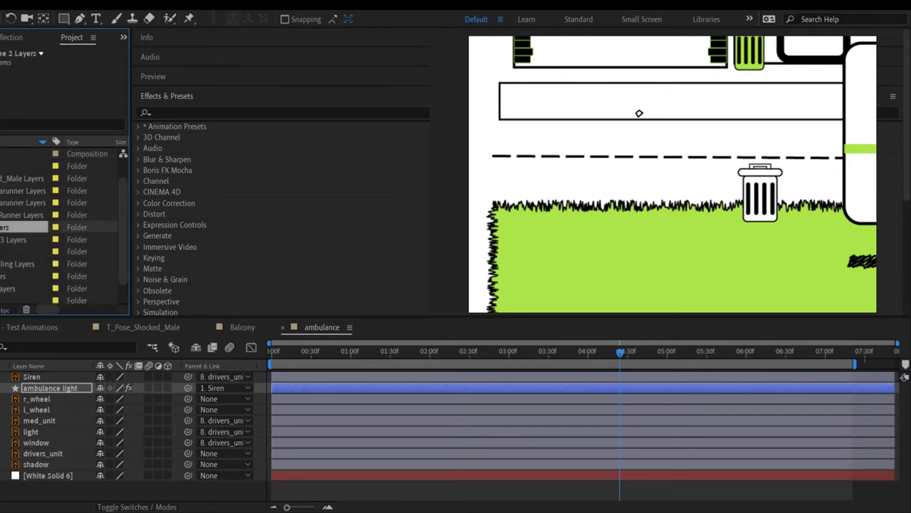
{"action": "key", "text": "Delete"}
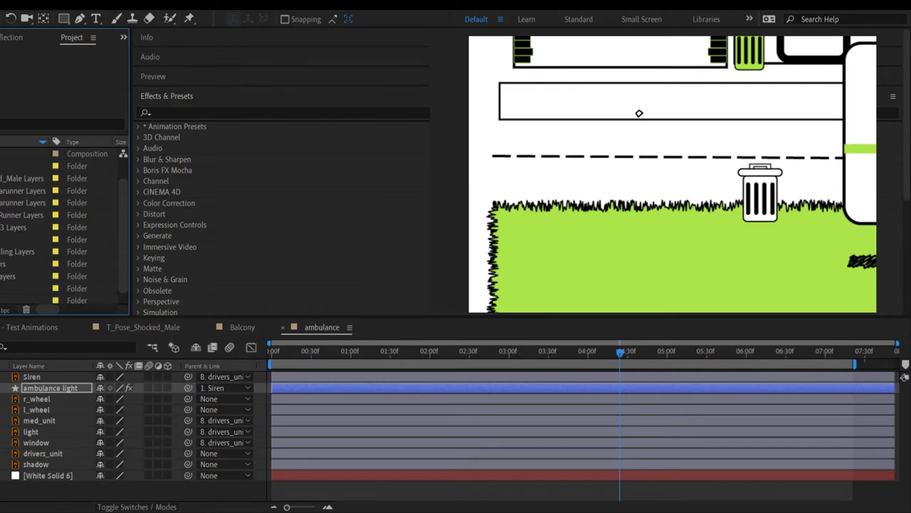
Step: Delete two more unused folders, undo the accidental composition deletion, and select a composition
{"action": "scroll", "coordinate": [64, 227], "scroll_direction": "up", "scroll_amount": 1}
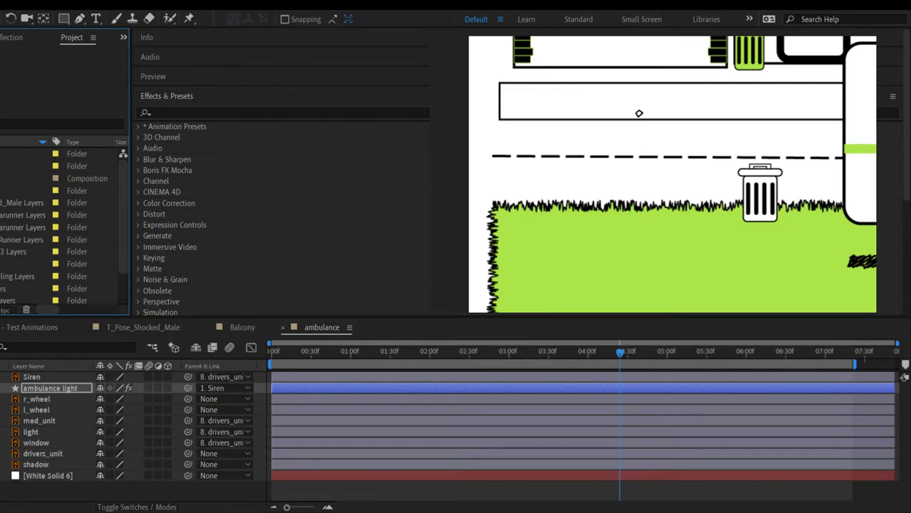
{"action": "left_click", "coordinate": [22, 166]}
{"action": "left_click", "coordinate": [22, 190], "text": "ctrl"}
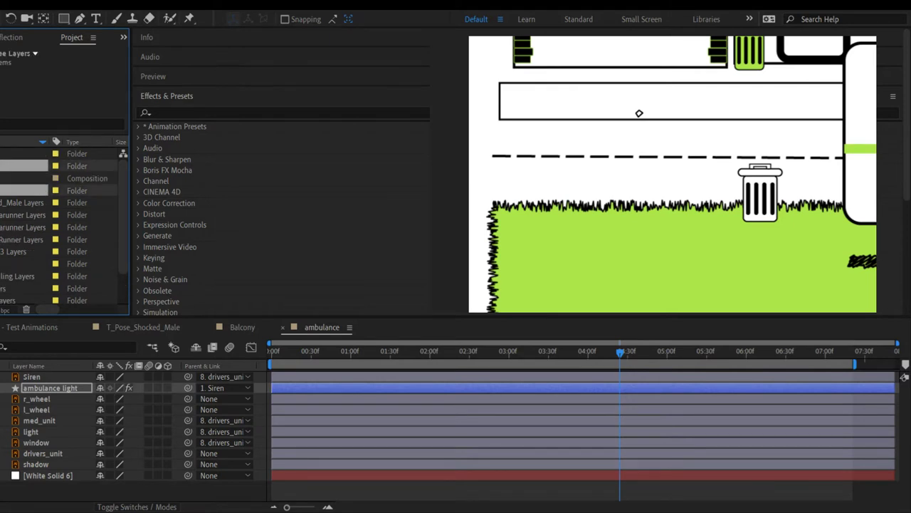
{"action": "key", "text": "Delete"}
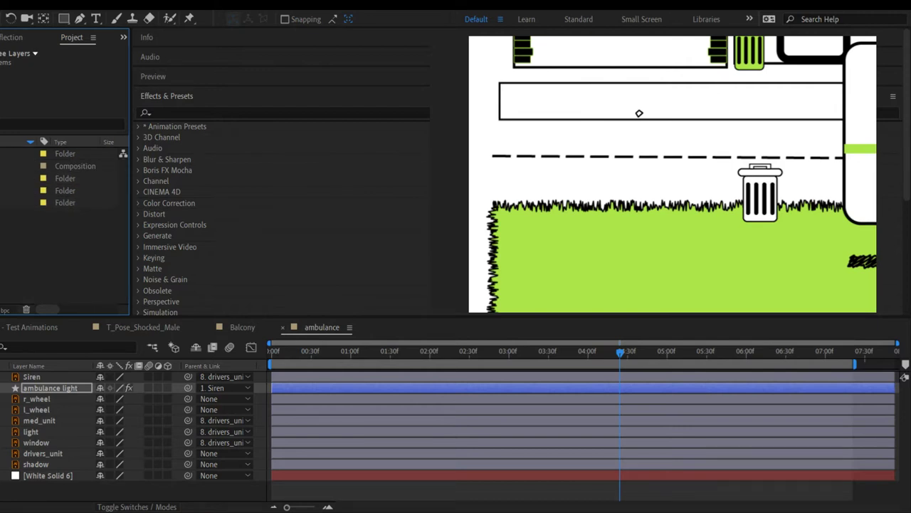
{"action": "key", "text": "Delete"}
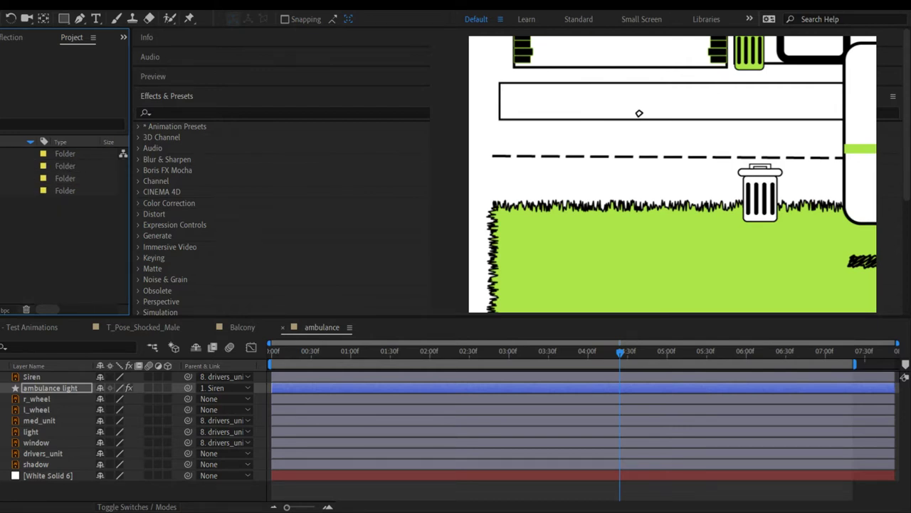
{"action": "key", "text": "ctrl+z"}
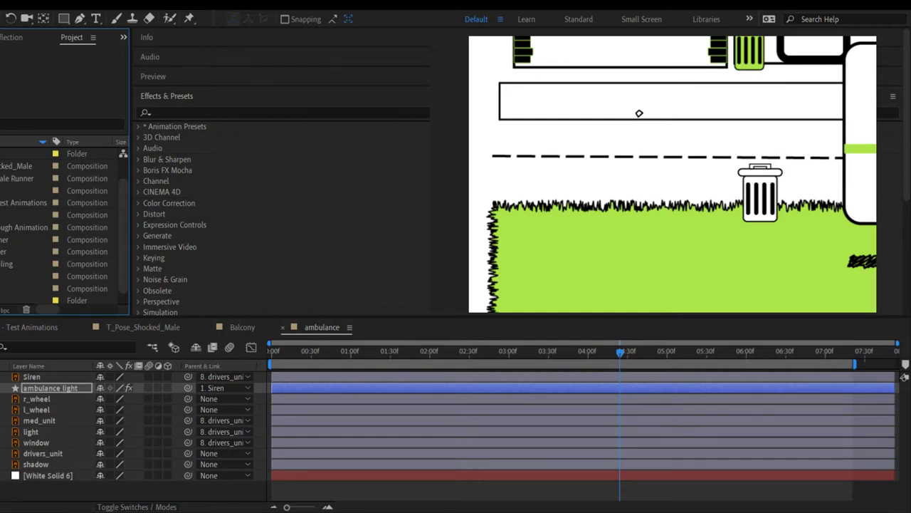
{"action": "left_click", "coordinate": [25, 190]}
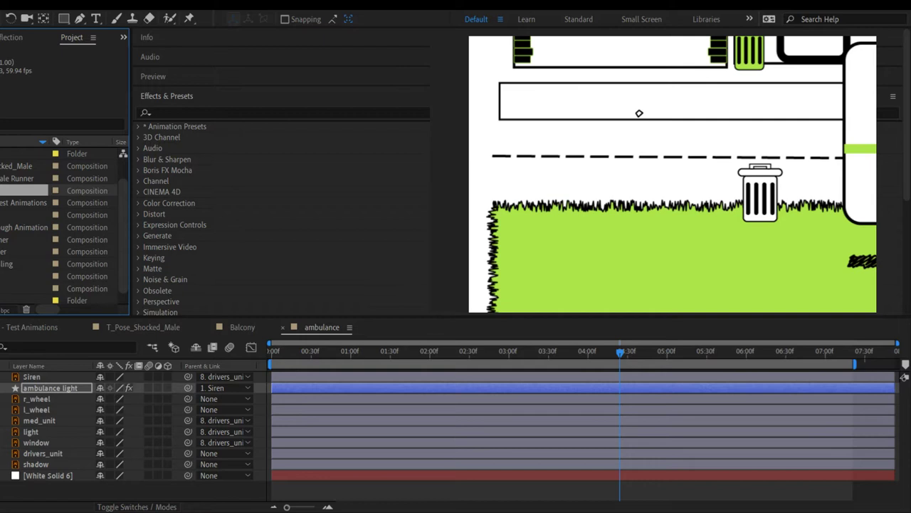
Step: Select two compositions in the project list and open Test Animations
{"action": "left_click", "coordinate": [21, 252], "text": "ctrl"}
{"action": "left_click_drag", "start_coordinate": [21, 227], "coordinate": [6, 204]}
{"action": "double_click", "coordinate": [8, 203]}
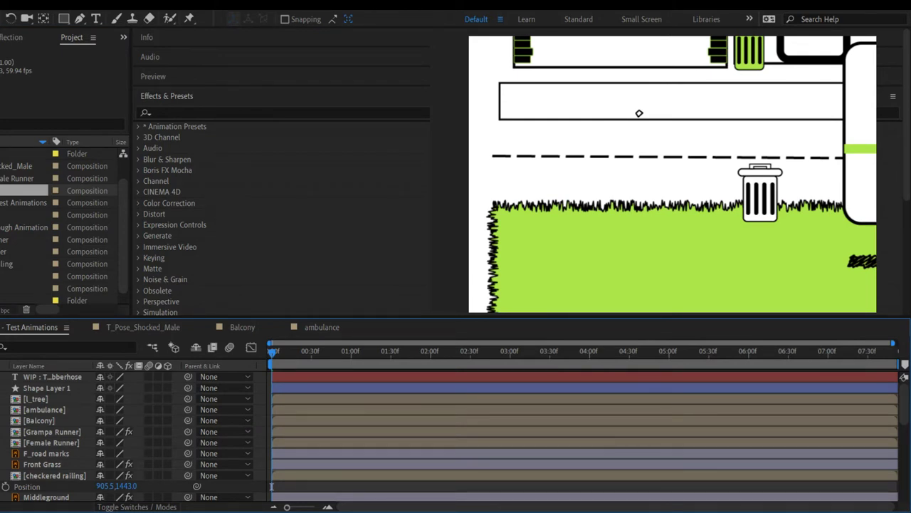
Step: Place r_tree in the scene just below Shape Layer 1 and collapse the project list to folders
{"action": "scroll", "coordinate": [2, 302], "scroll_direction": "down", "scroll_amount": 1}
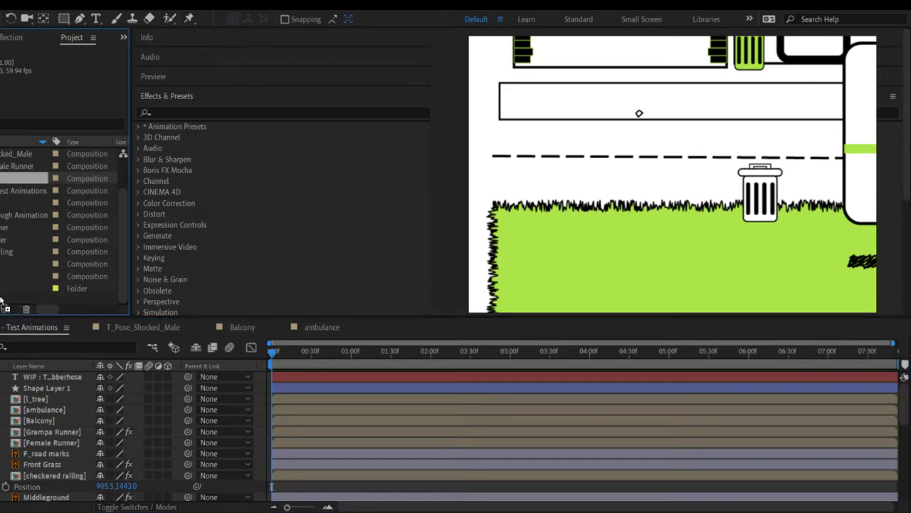
{"action": "left_click", "coordinate": [33, 377]}
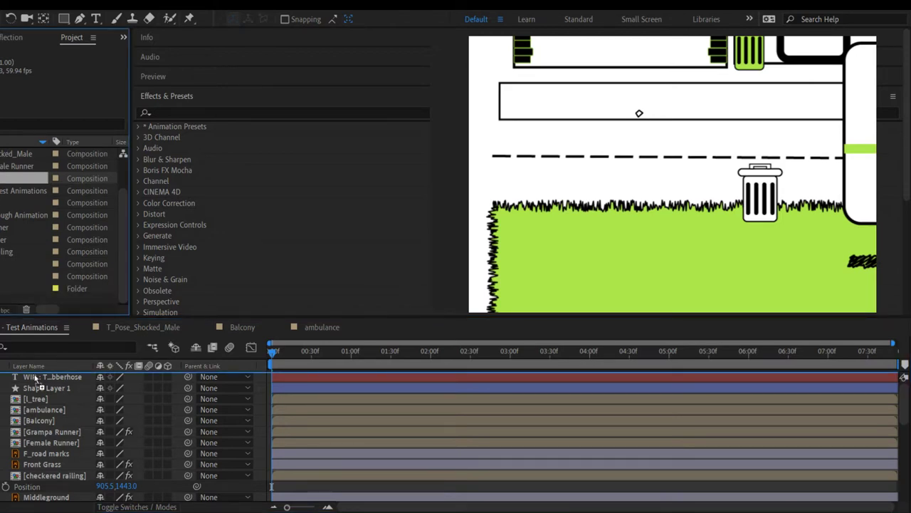
{"action": "left_click_drag", "start_coordinate": [34, 377], "coordinate": [17, 399]}
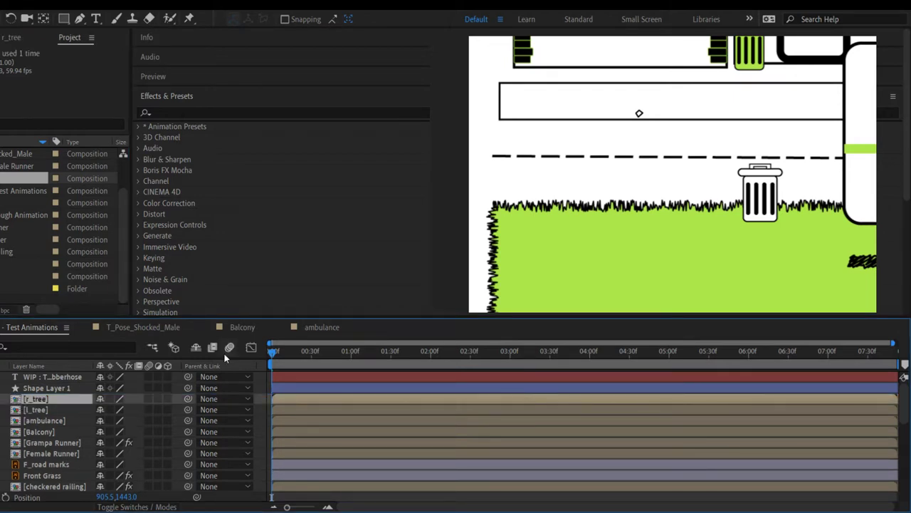
{"action": "scroll", "coordinate": [18, 247], "scroll_direction": "up", "scroll_amount": 1}
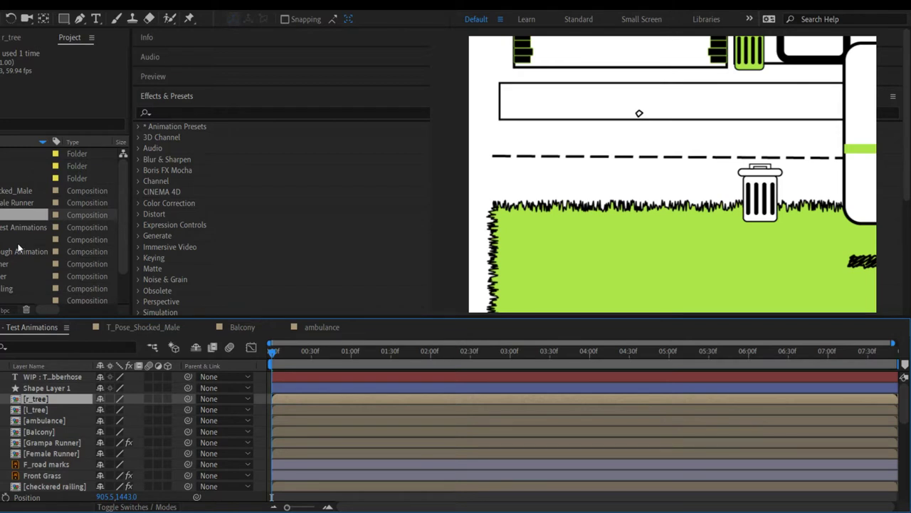
{"action": "left_click", "coordinate": [9, 175]}
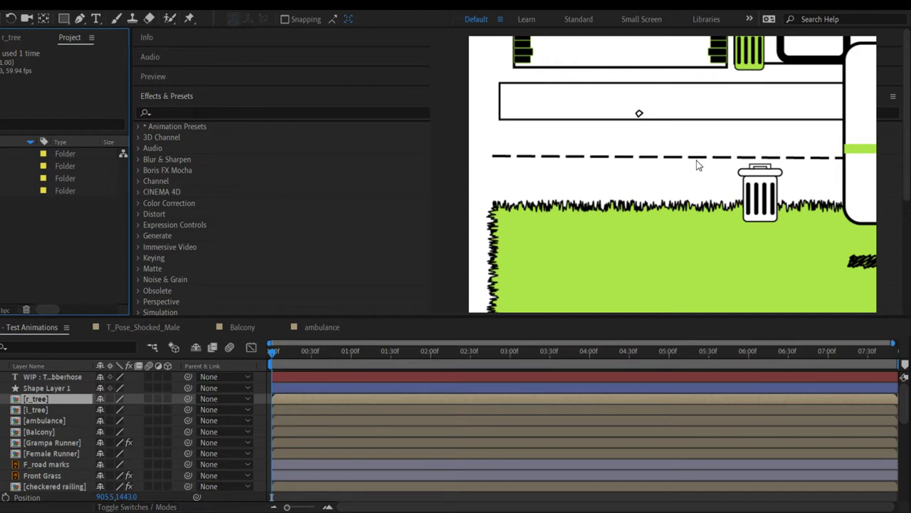
{"action": "scroll", "coordinate": [697, 166], "scroll_direction": "down", "scroll_amount": 5}
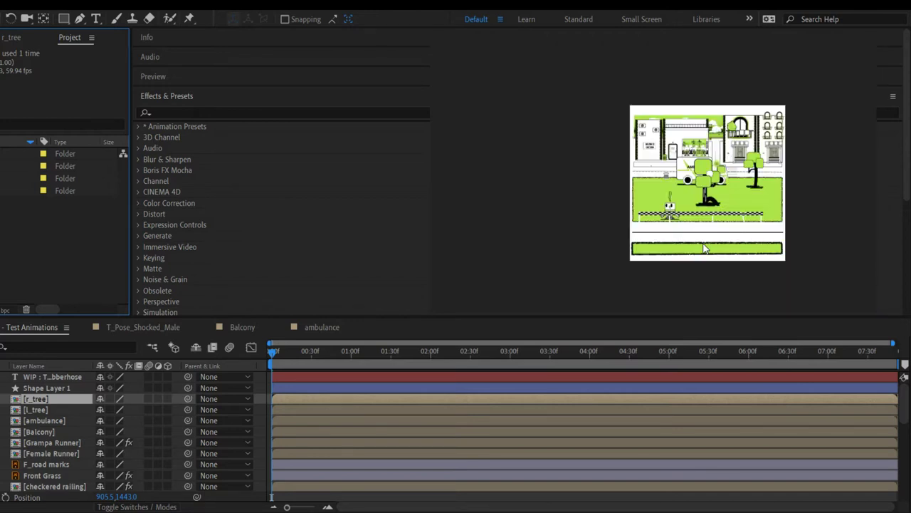
{"action": "scroll", "coordinate": [699, 172], "scroll_direction": "up", "scroll_amount": 2}
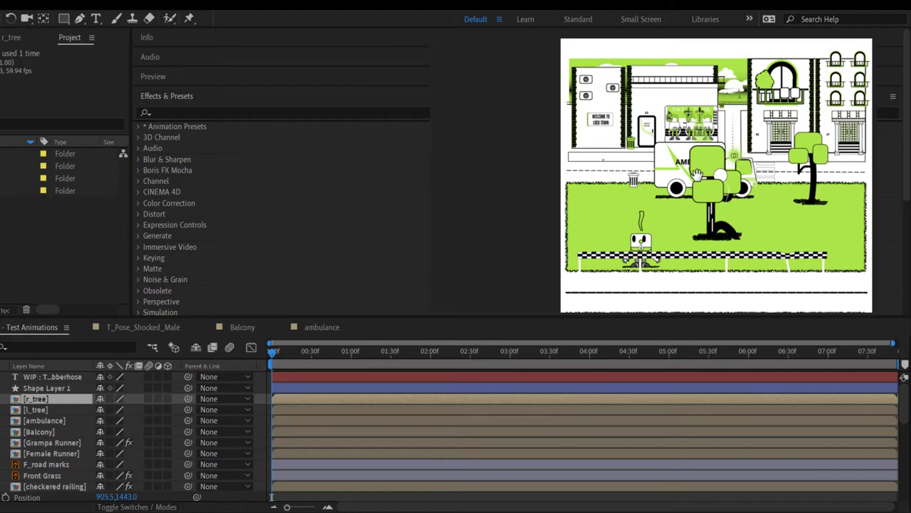
Step: Drag the r_tree layer left onto the grass, away from the ambulance
{"action": "left_click_drag", "start_coordinate": [698, 174], "coordinate": [660, 165]}
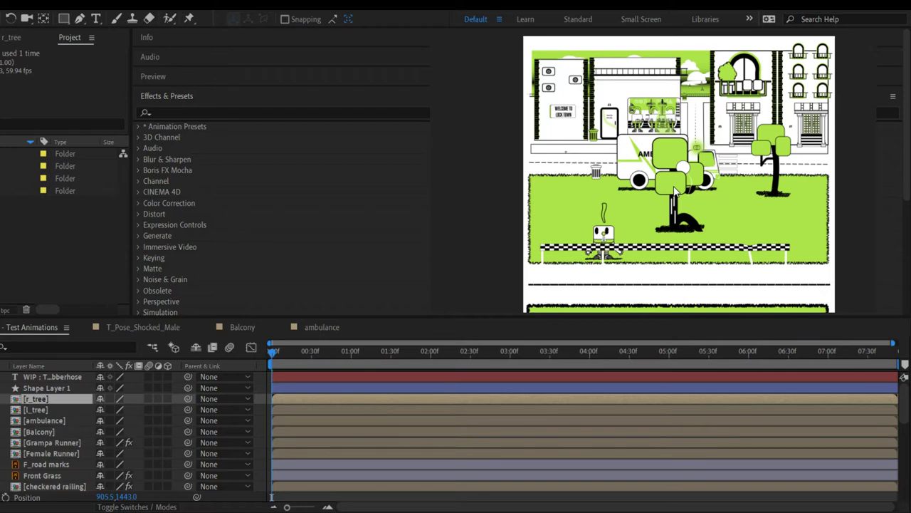
{"action": "left_click_drag", "start_coordinate": [673, 188], "coordinate": [560, 174]}
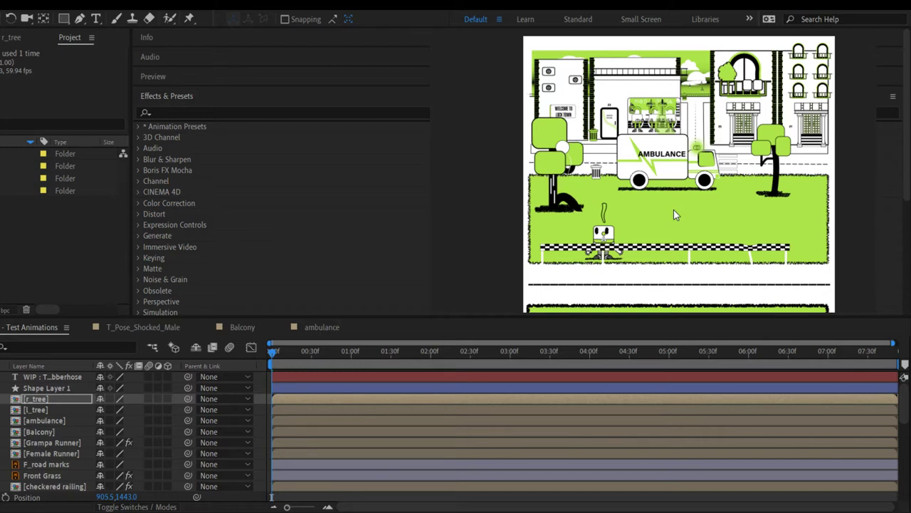
{"action": "scroll", "coordinate": [135, 435], "scroll_direction": "down", "scroll_amount": 5}
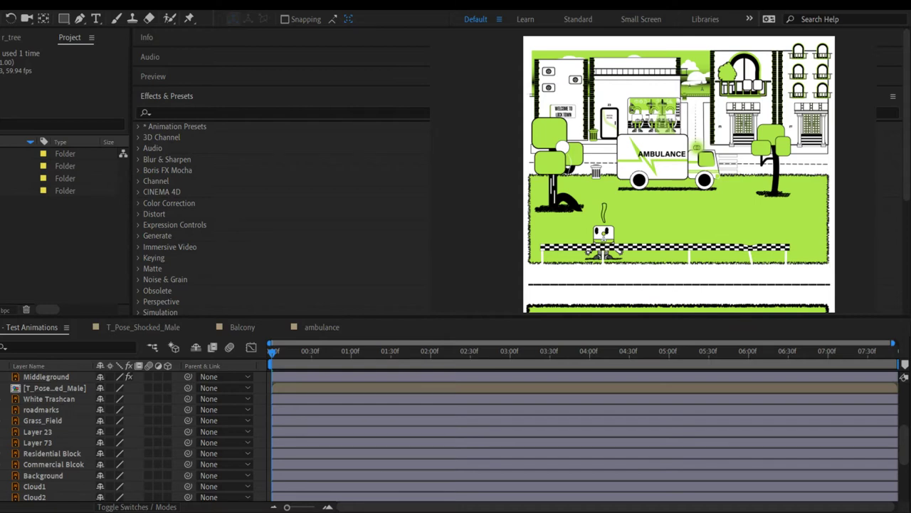
Step: Preview the street scene animation and stop playback
{"action": "left_click", "coordinate": [499, 428]}
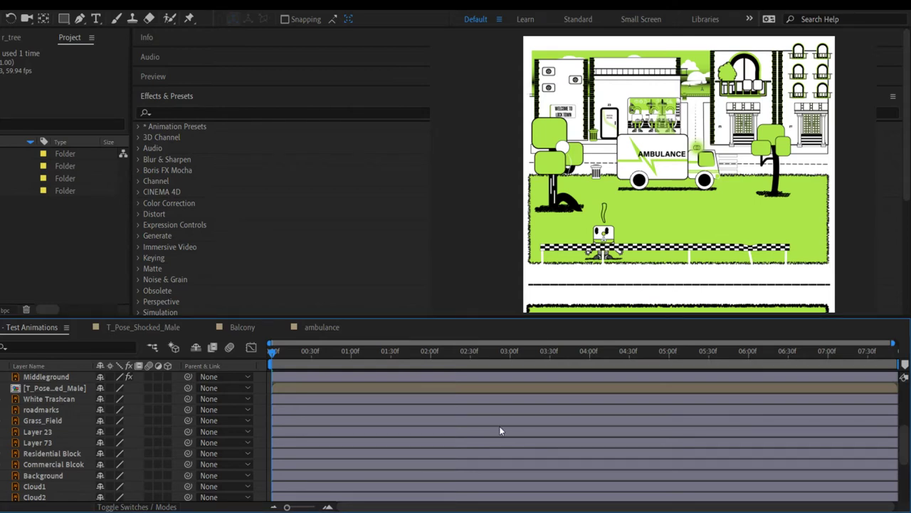
{"action": "key", "text": "space"}
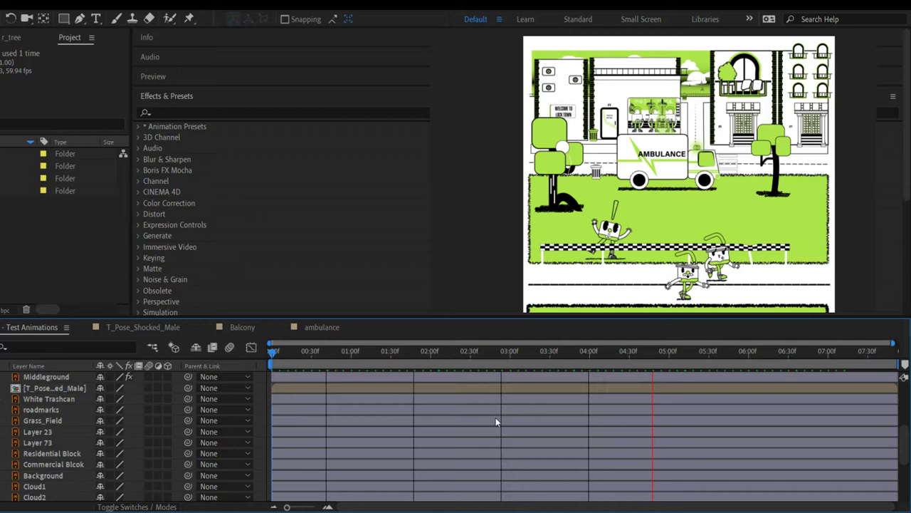
{"action": "key", "text": "space"}
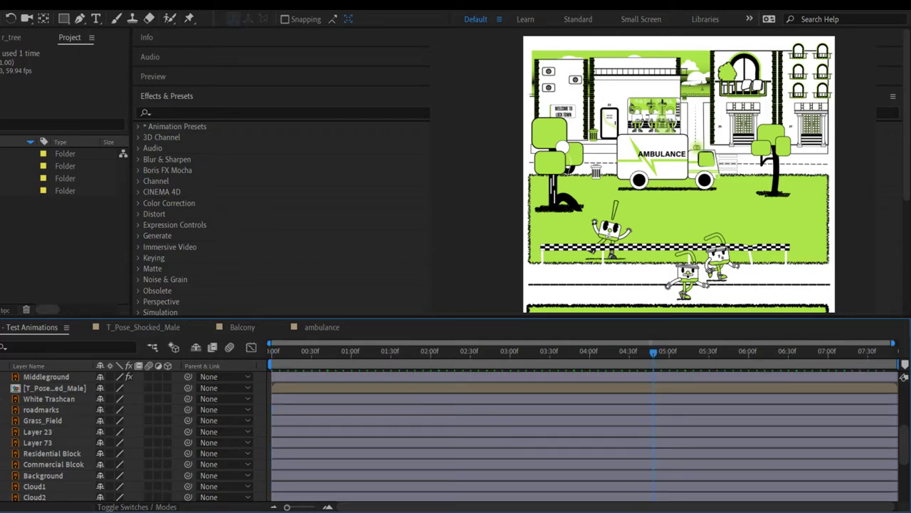
Step: Open the r_tree precomp, magnify it in the viewer, and create a new white solid
{"action": "scroll", "coordinate": [28, 412], "scroll_direction": "up", "scroll_amount": 3}
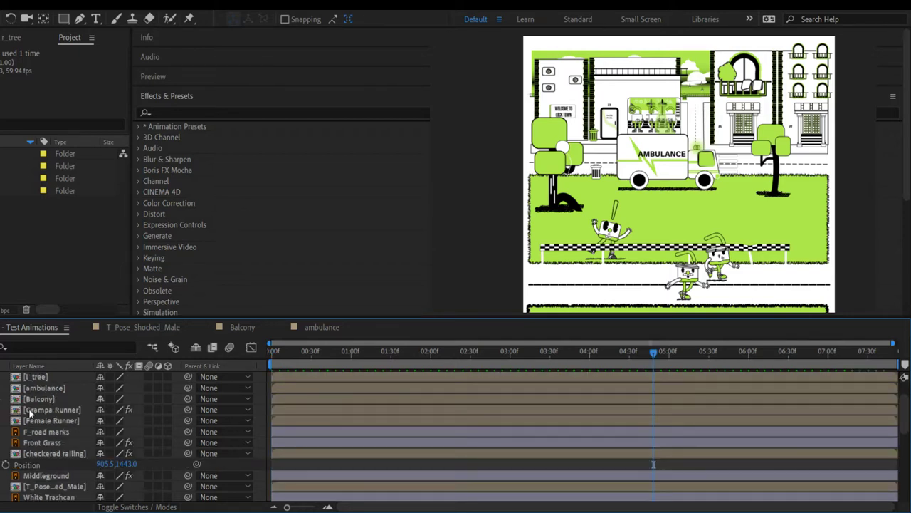
{"action": "double_click", "coordinate": [35, 377]}
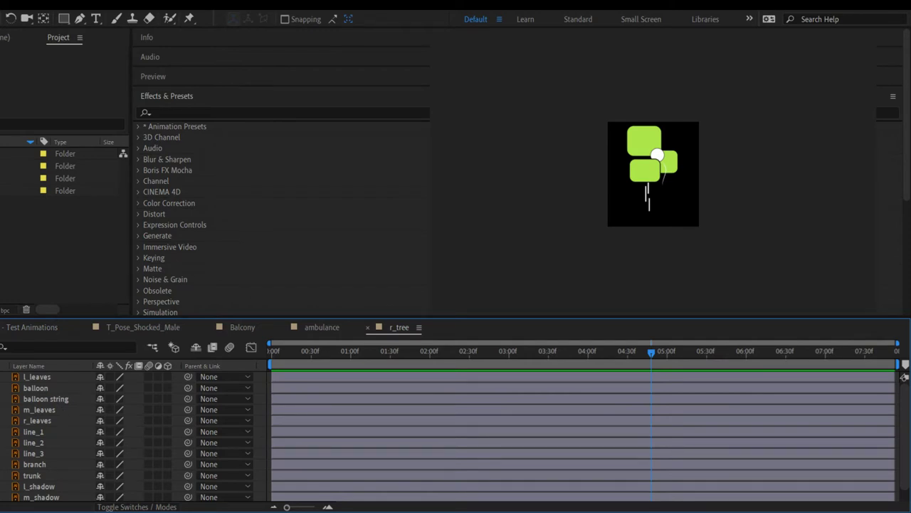
{"action": "key", "text": "period"}
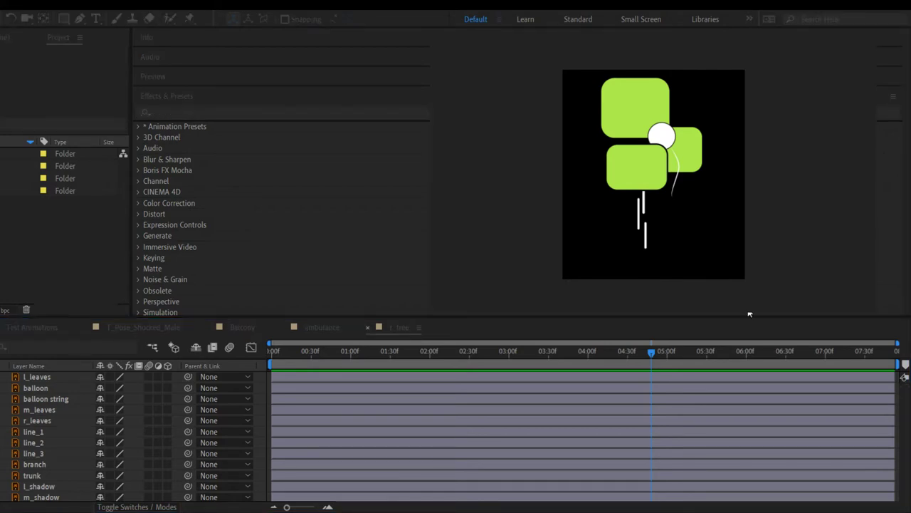
{"action": "key", "text": "Return"}
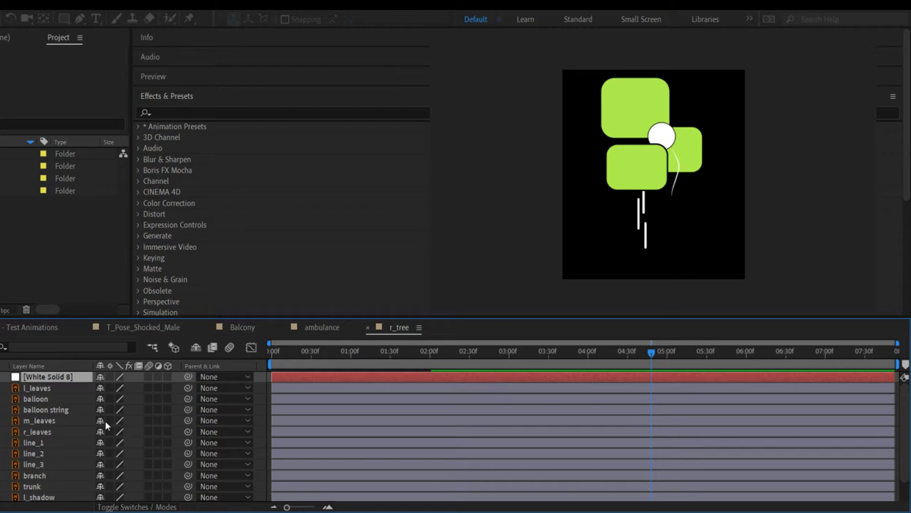
Step: Move White Solid 8 below every tree layer in the r_tree timeline
{"action": "left_click_drag", "start_coordinate": [47, 377], "coordinate": [54, 505]}
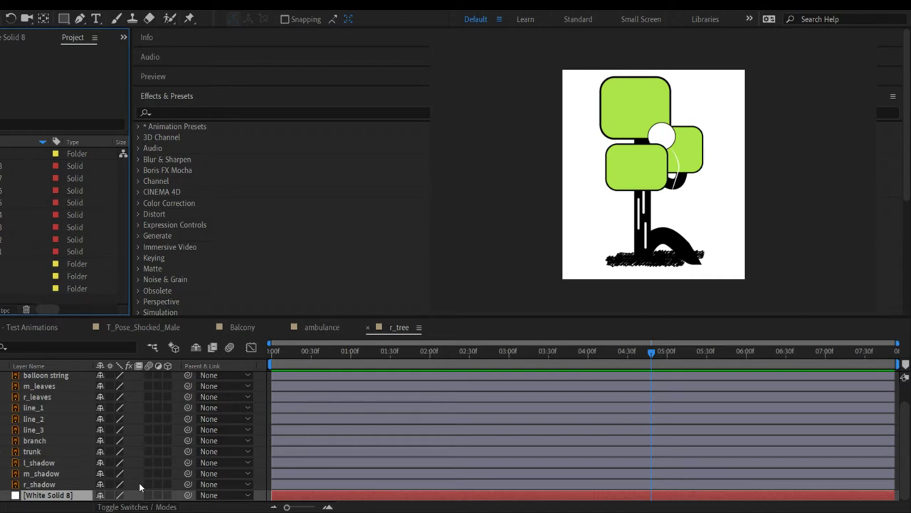
Step: Parent line_1–3, branch, l_leaves, m_leaves to trunk, r_leaves to branch, balloon string to balloon
{"action": "left_click", "coordinate": [36, 440]}
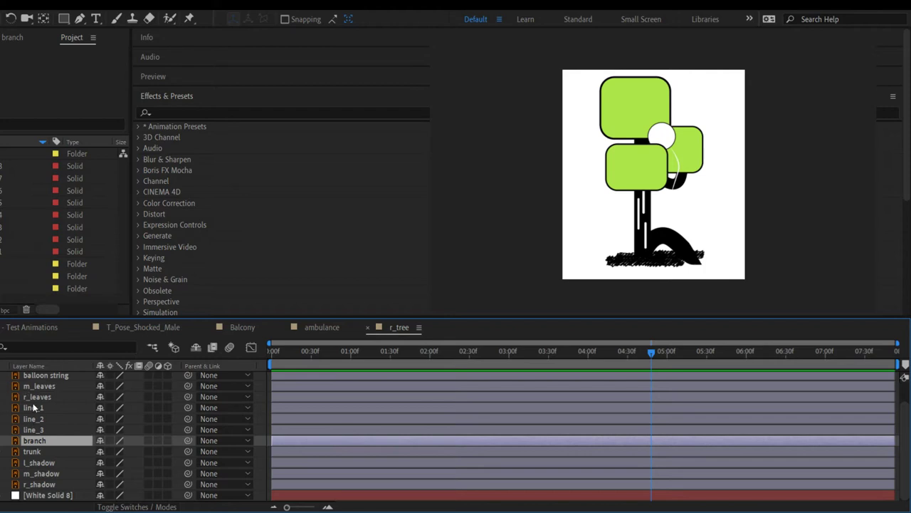
{"action": "left_click", "coordinate": [33, 407], "text": "shift"}
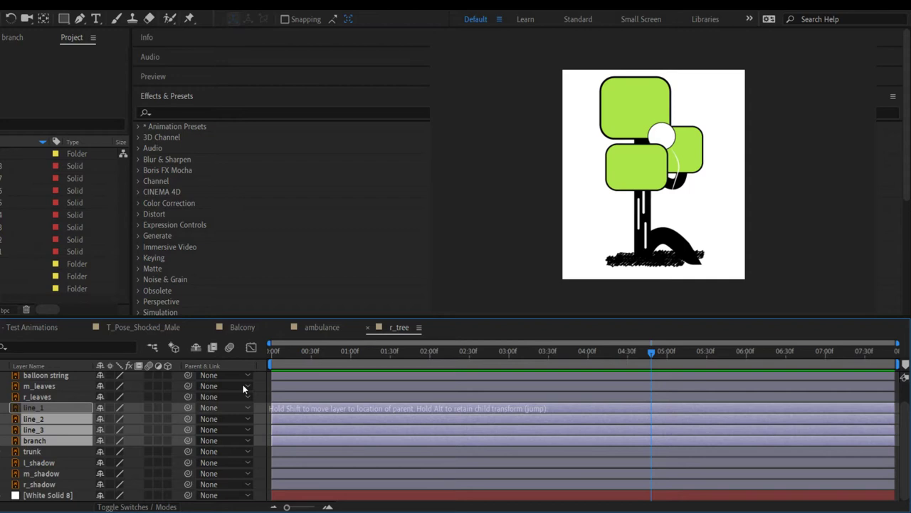
{"action": "left_click_drag", "start_coordinate": [243, 388], "coordinate": [166, 452]}
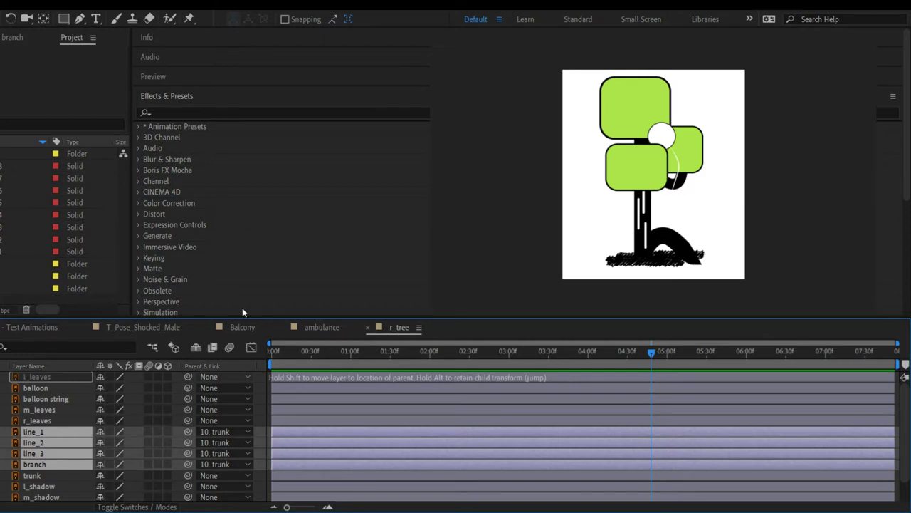
{"action": "left_click_drag", "start_coordinate": [188, 377], "coordinate": [31, 475]}
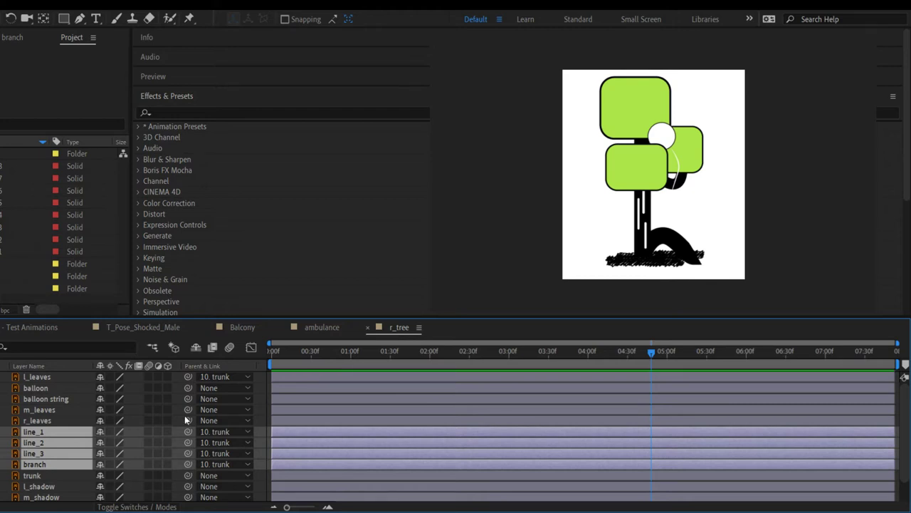
{"action": "left_click_drag", "start_coordinate": [188, 410], "coordinate": [32, 475]}
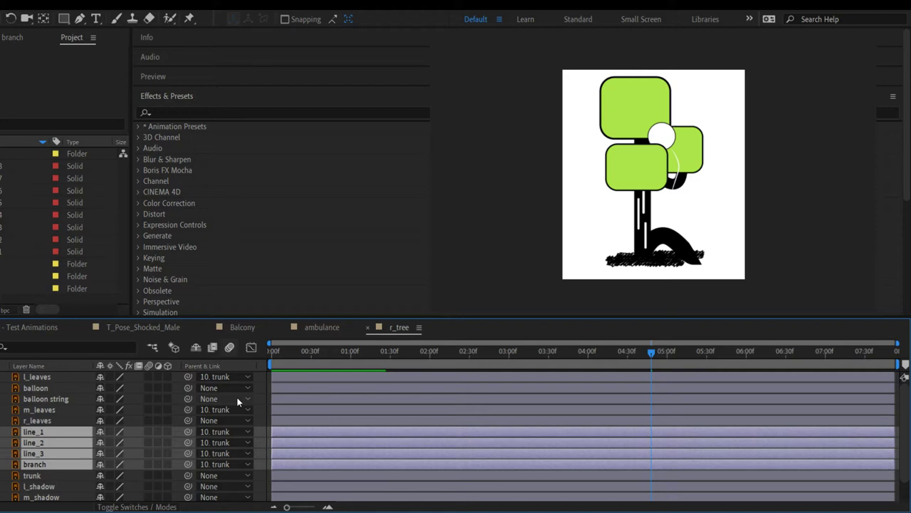
{"action": "left_click_drag", "start_coordinate": [188, 420], "coordinate": [34, 463]}
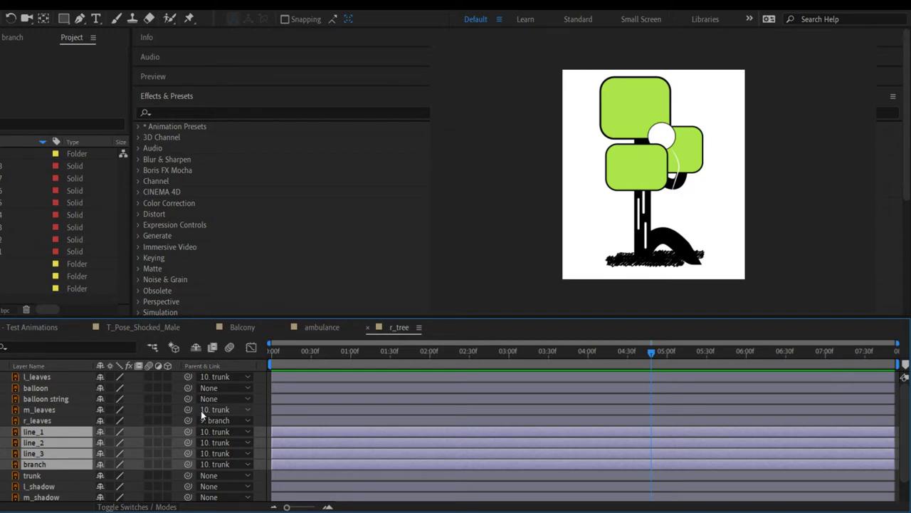
{"action": "left_click_drag", "start_coordinate": [188, 399], "coordinate": [204, 389]}
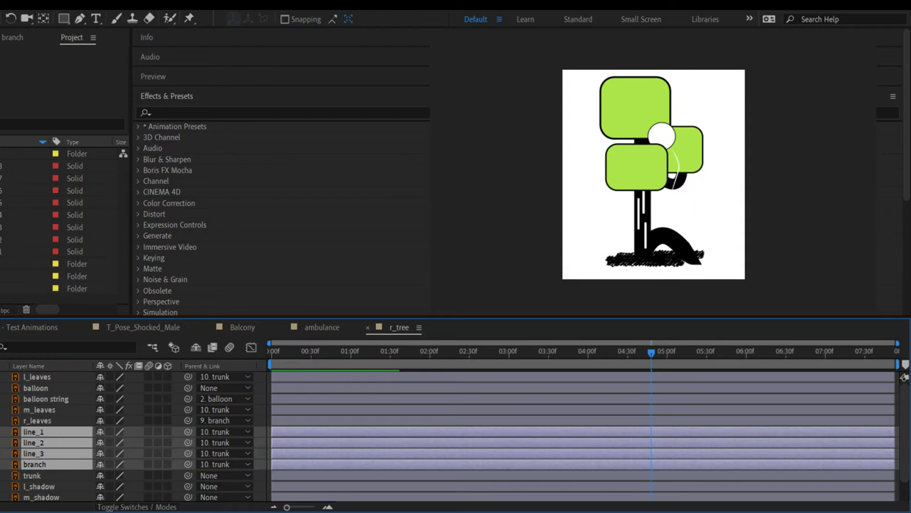
Step: Parent l_shadow to l_leaves, m_shadow to m_leaves and r_shadow to r_leaves
{"action": "scroll", "coordinate": [214, 461], "scroll_direction": "down", "scroll_amount": 1}
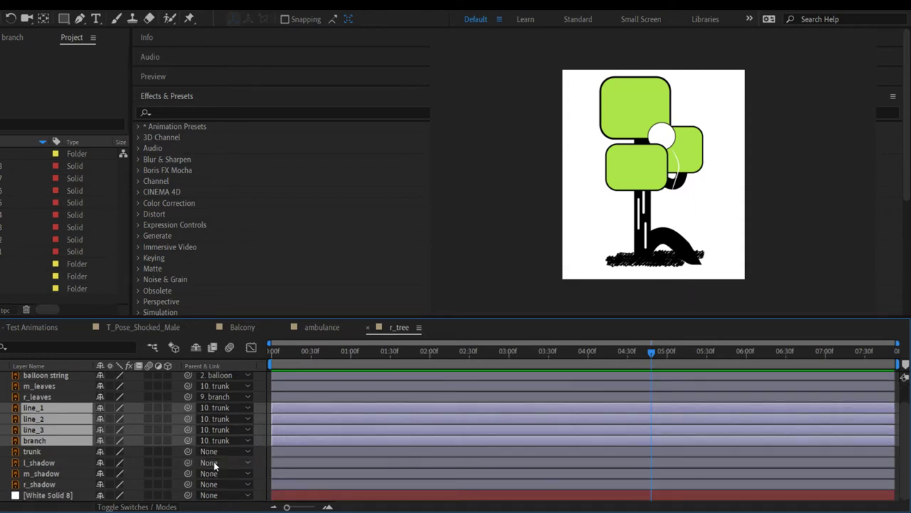
{"action": "left_click_drag", "start_coordinate": [188, 462], "coordinate": [245, 299]}
{"action": "left_click_drag", "start_coordinate": [188, 473], "coordinate": [246, 416]}
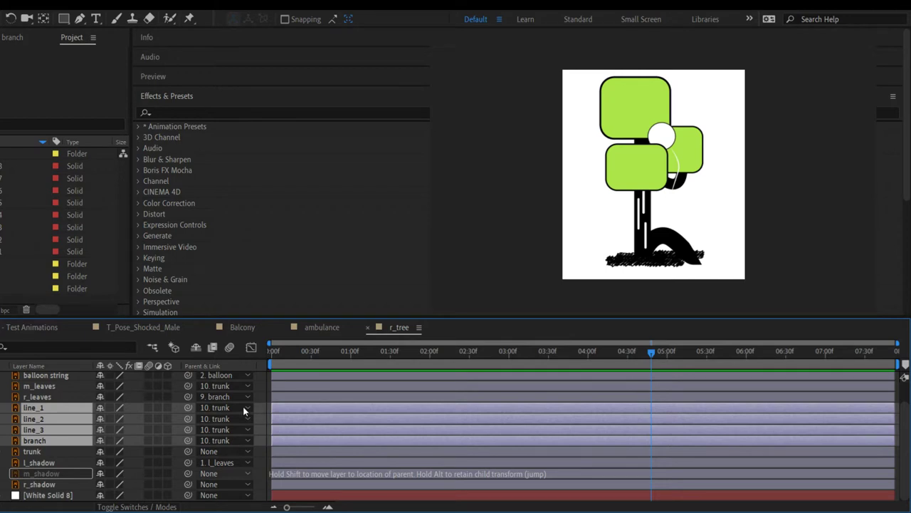
{"action": "left_click_drag", "start_coordinate": [244, 411], "coordinate": [243, 385]}
{"action": "left_click_drag", "start_coordinate": [188, 484], "coordinate": [243, 397]}
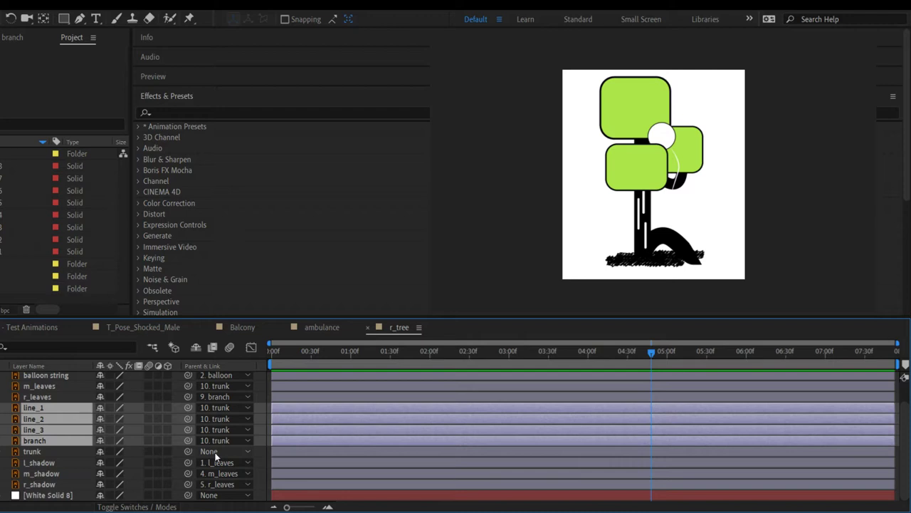
{"action": "scroll", "coordinate": [226, 399], "scroll_direction": "up", "scroll_amount": 2}
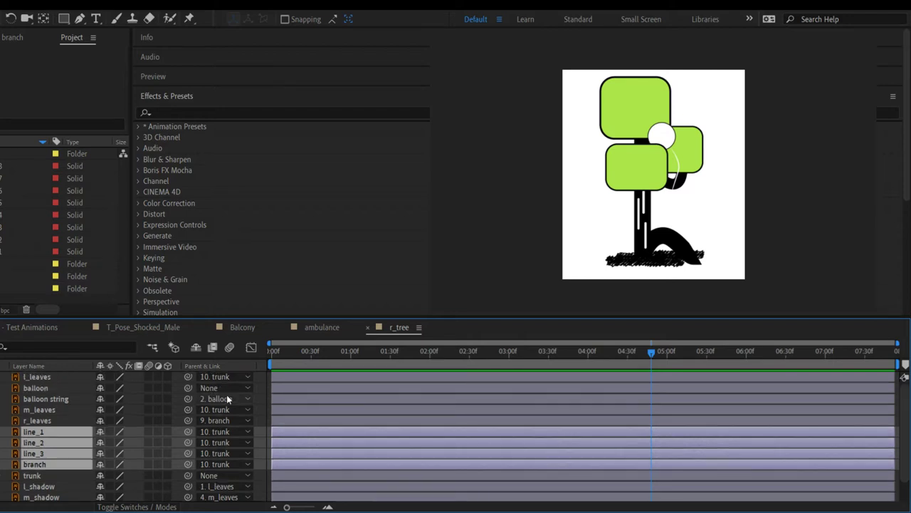
{"action": "scroll", "coordinate": [227, 397], "scroll_direction": "down", "scroll_amount": 2}
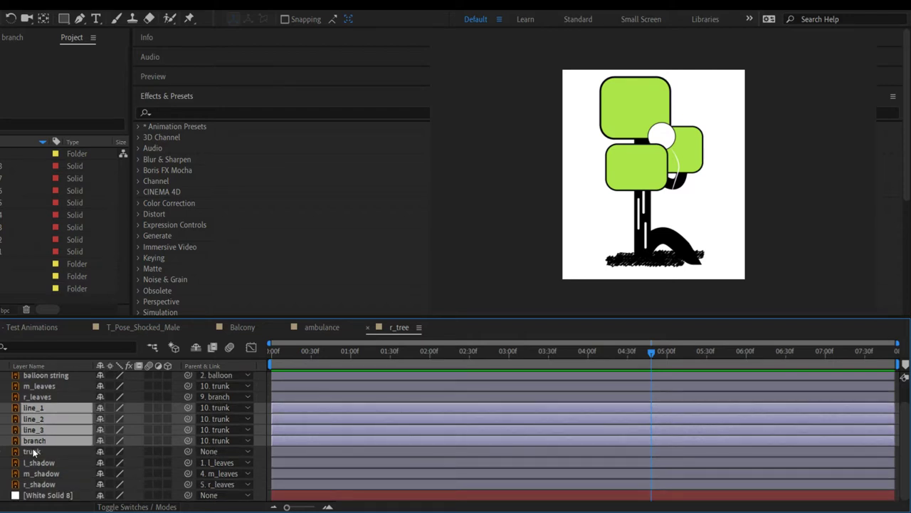
Step: Set the trunk layer's anchor point to 110.4, 241.7
{"action": "left_click", "coordinate": [32, 452]}
{"action": "key", "text": "p"}
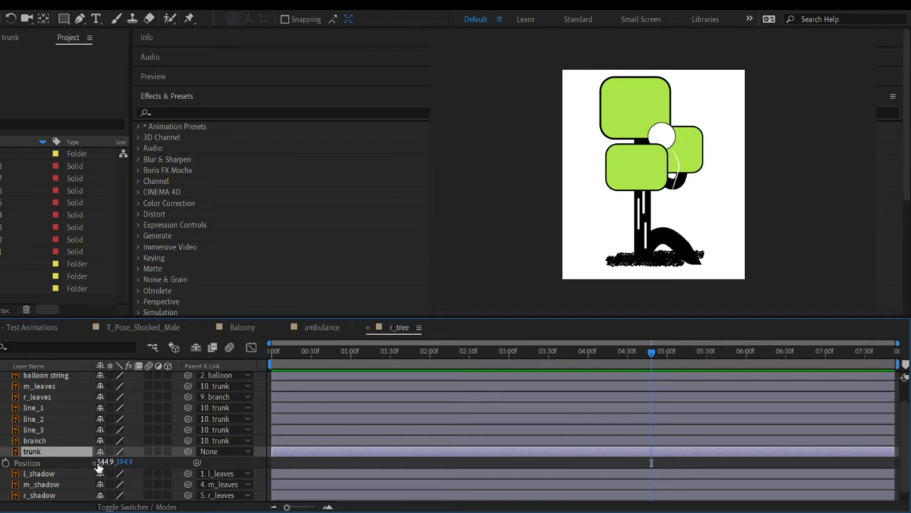
{"action": "key", "text": "a"}
{"action": "left_click_drag", "start_coordinate": [99, 464], "coordinate": [121, 467]}
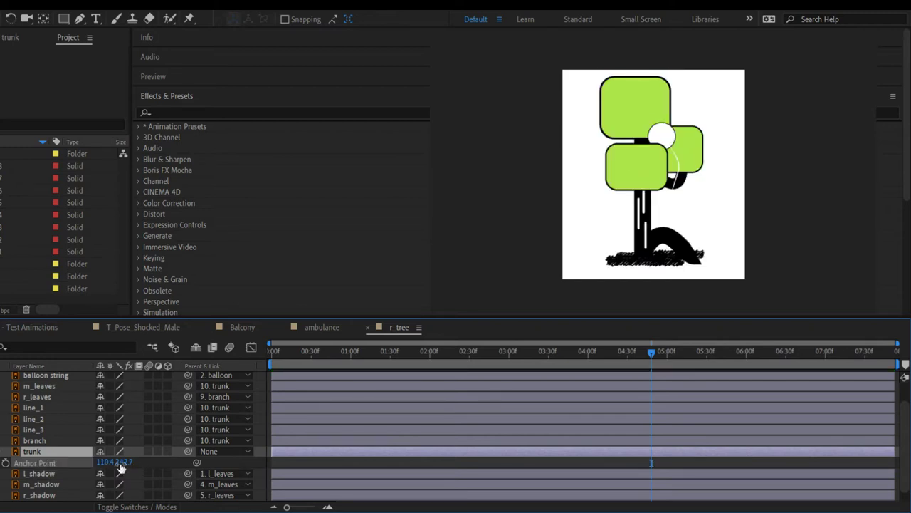
{"action": "scroll", "coordinate": [75, 444], "scroll_direction": "up", "scroll_amount": 2}
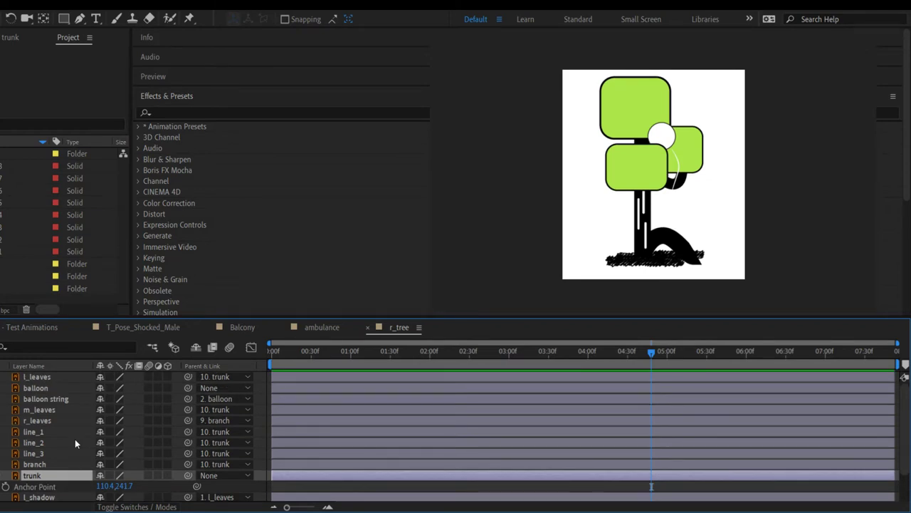
Step: Set the balloon layer's anchor point to 49.6, 49.7 and deselect all layers
{"action": "left_click", "coordinate": [25, 388]}
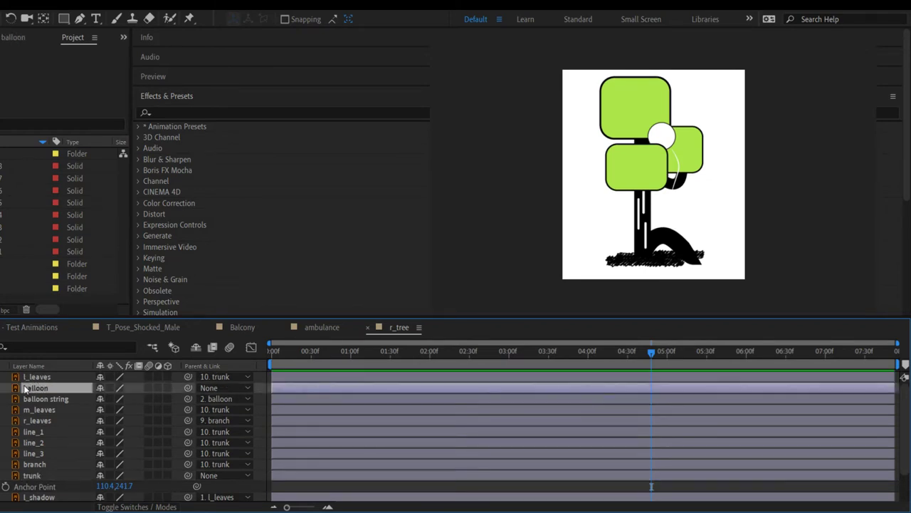
{"action": "key", "text": "a"}
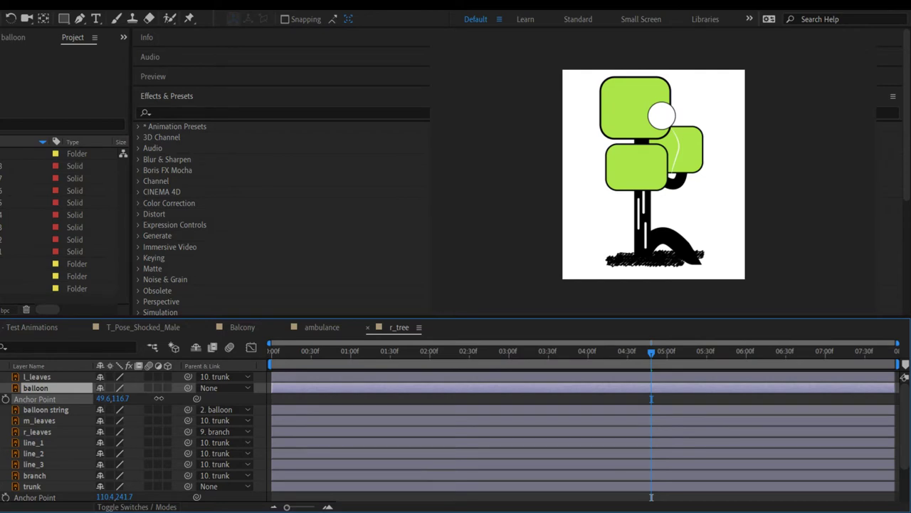
{"action": "left_click_drag", "start_coordinate": [119, 398], "coordinate": [143, 397]}
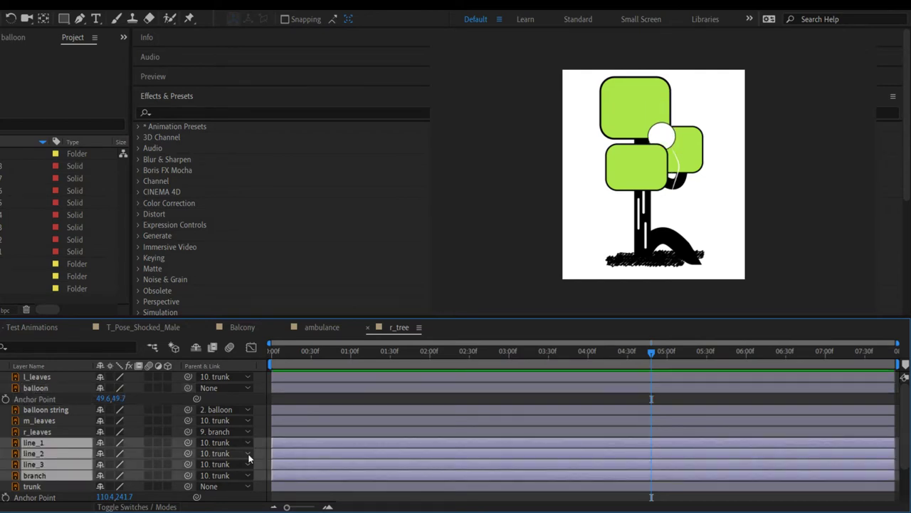
{"action": "key", "text": "F2"}
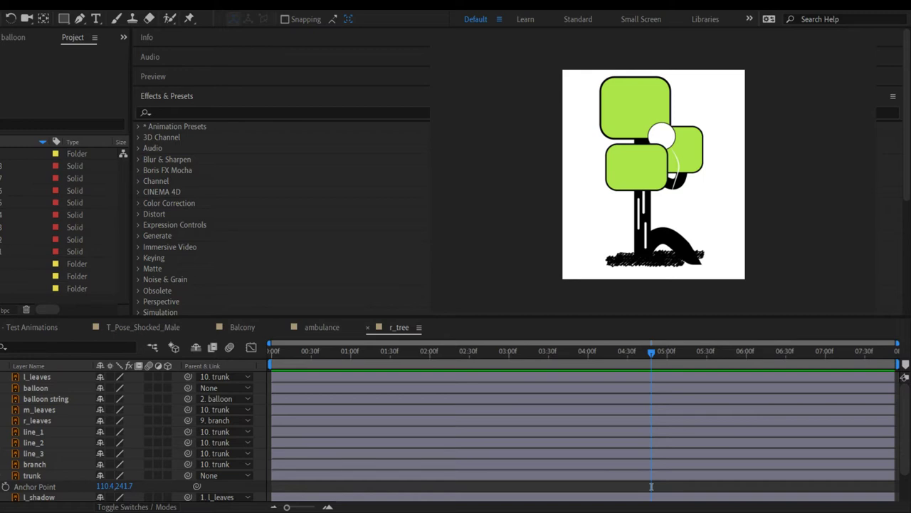
{"action": "left_click", "coordinate": [651, 486]}
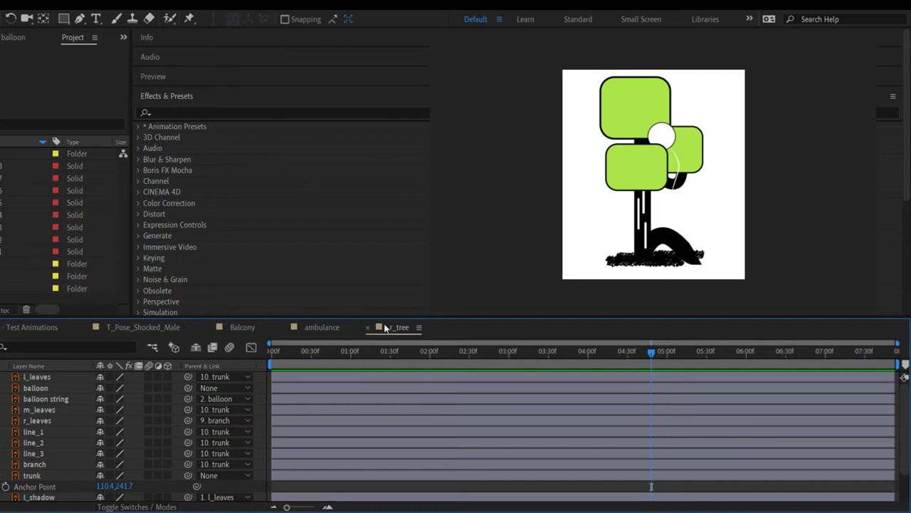
Step: Preview the tree animation from the start
{"action": "left_click_drag", "start_coordinate": [385, 327], "coordinate": [284, 353]}
{"action": "key", "text": "Home"}
{"action": "key", "text": "space"}
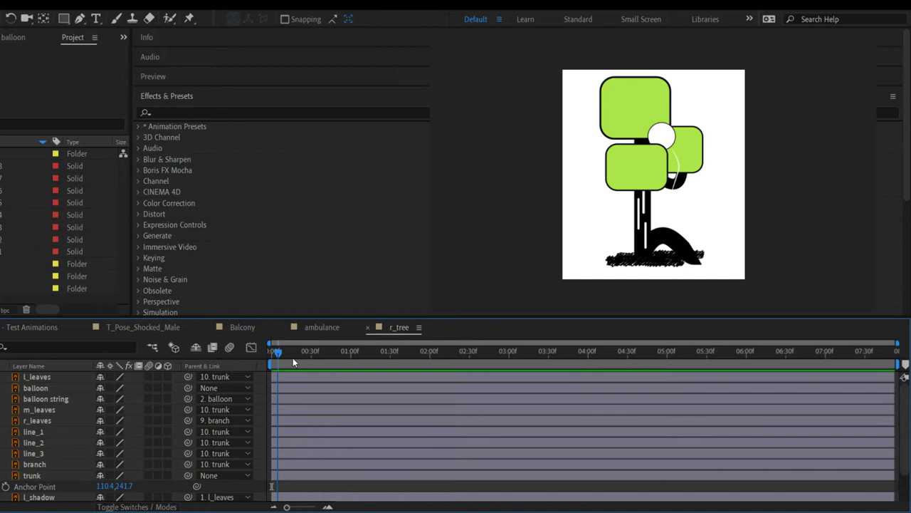
{"action": "key", "text": "space"}
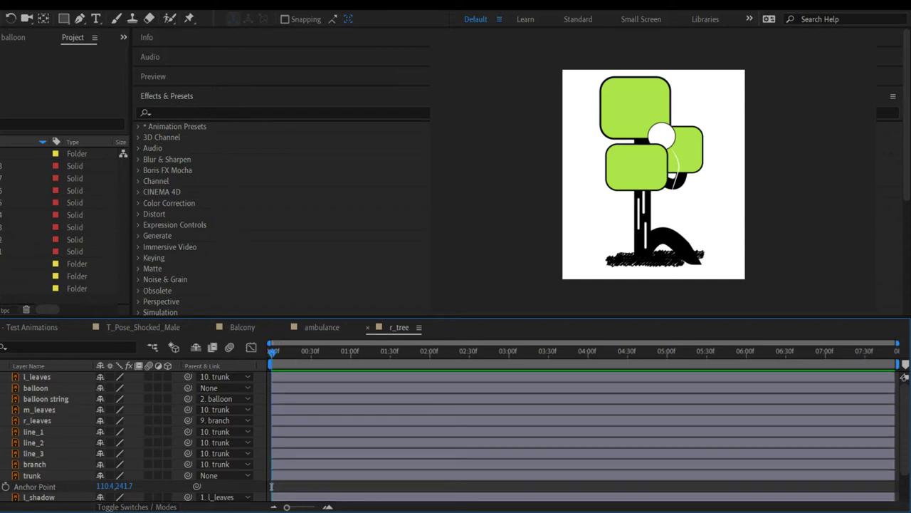
Step: Parent the balloon layer to 10. trunk and switch to the Balcony composition
{"action": "key", "text": "a"}
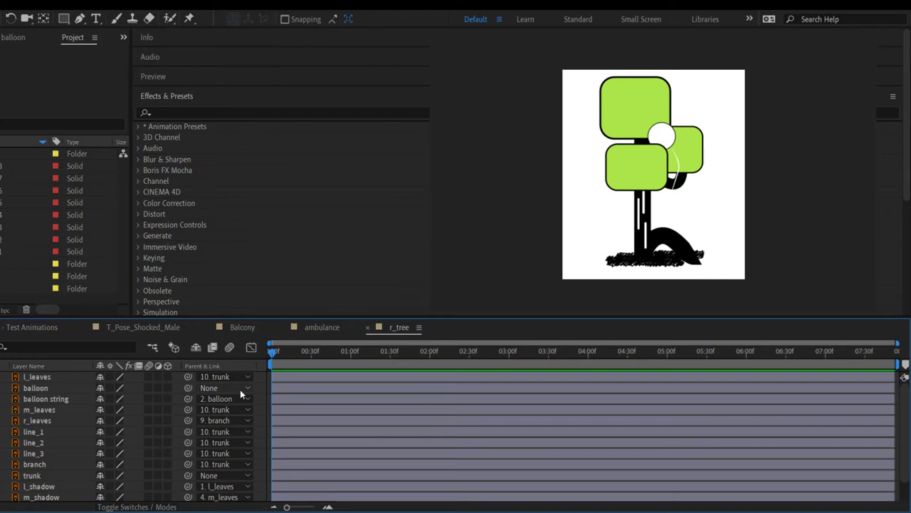
{"action": "left_click_drag", "start_coordinate": [241, 389], "coordinate": [243, 329]}
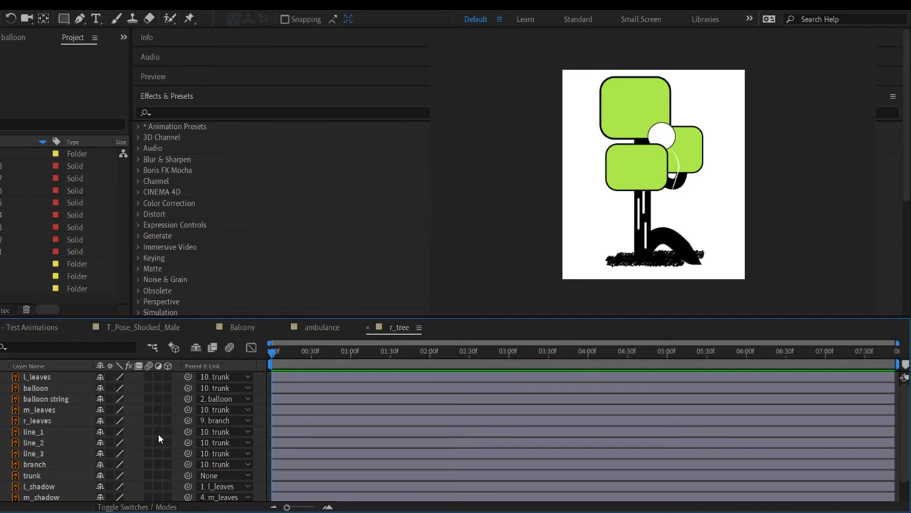
{"action": "left_click", "coordinate": [256, 325]}
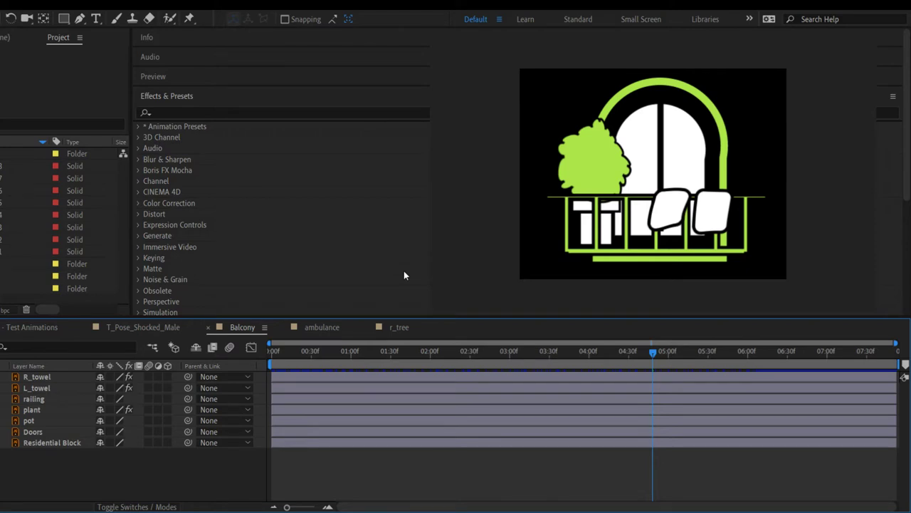
Step: Set the plant's Turbulent Displace Amount to 28 and keyframe it at frame 0
{"action": "left_click", "coordinate": [32, 409]}
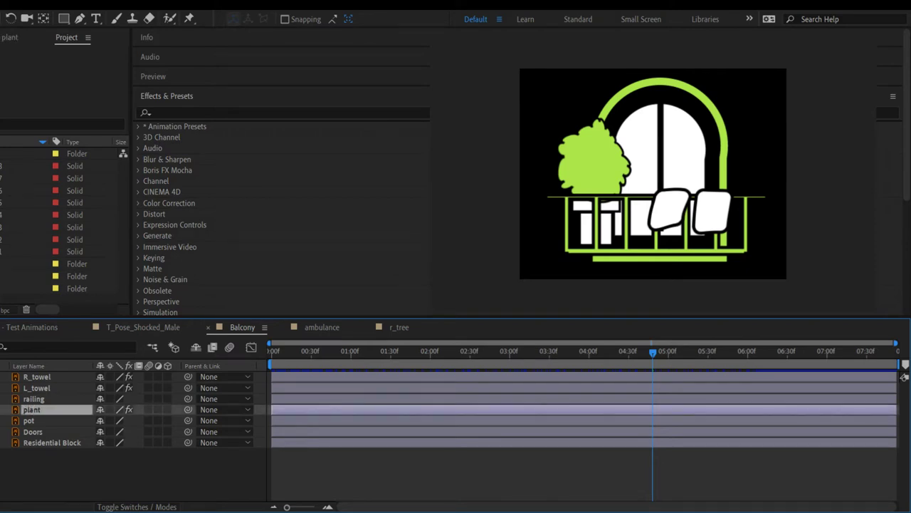
{"action": "key", "text": "e"}
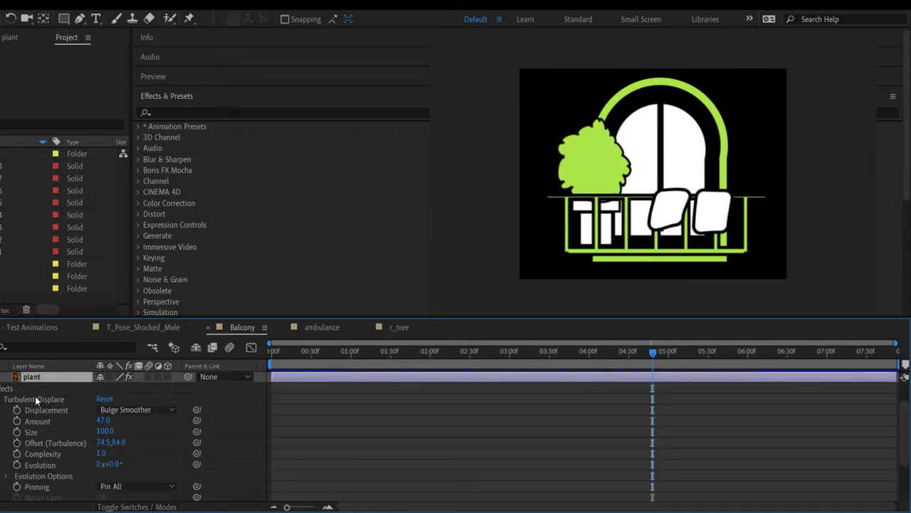
{"action": "left_click", "coordinate": [35, 398]}
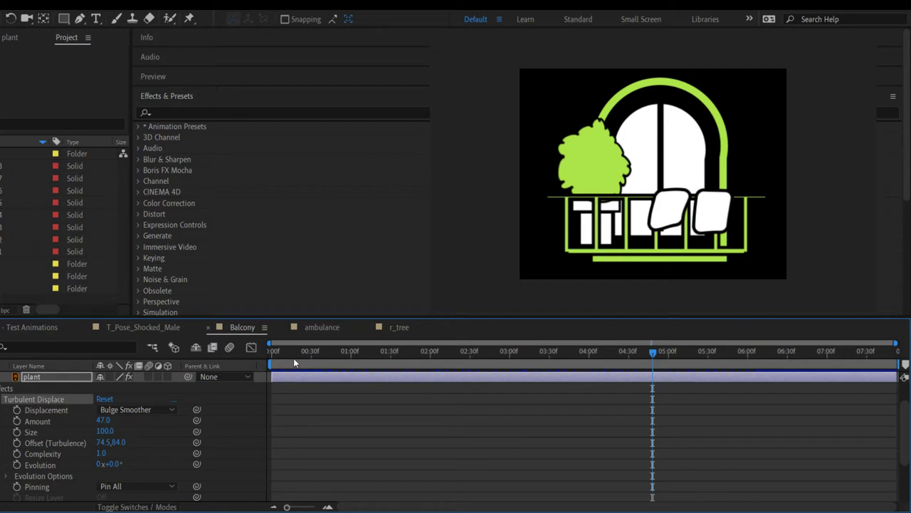
{"action": "key", "text": "Home"}
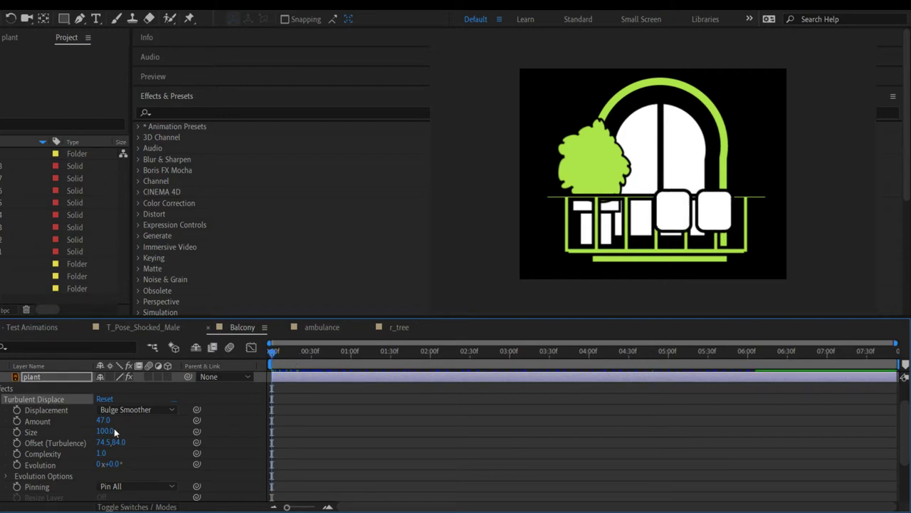
{"action": "left_click_drag", "start_coordinate": [105, 420], "coordinate": [100, 427]}
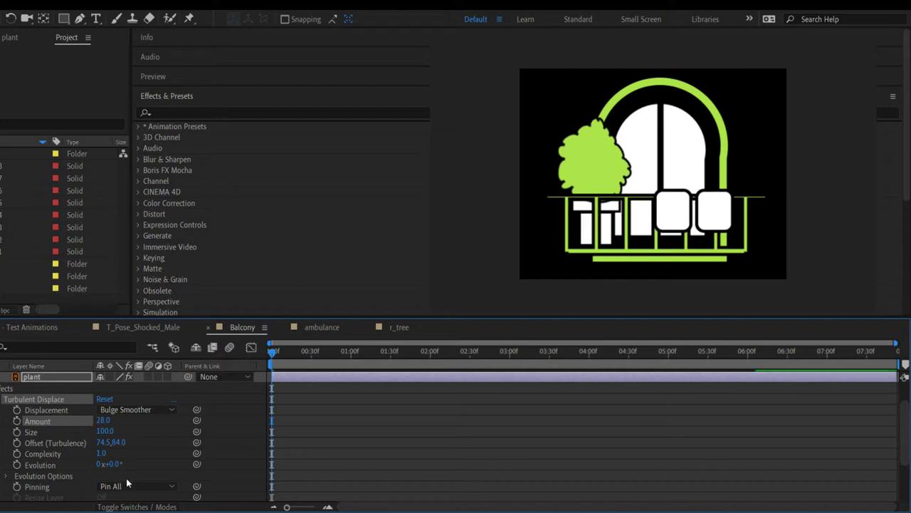
{"action": "left_click", "coordinate": [17, 421]}
Step: Add Amount keyframes around 00:25f–00:30f, dropping the value low to nearly zero
{"action": "key", "text": "space"}
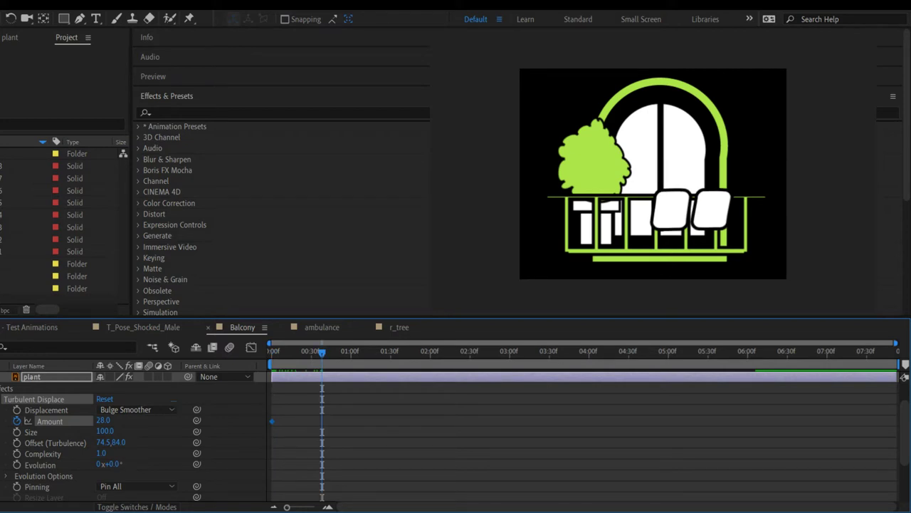
{"action": "left_click", "coordinate": [324, 356]}
{"action": "left_click_drag", "start_coordinate": [325, 351], "coordinate": [302, 367]}
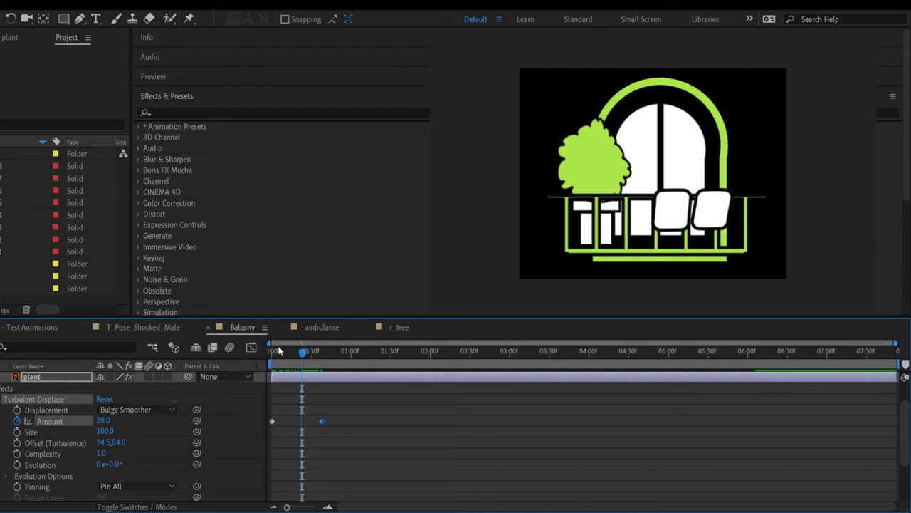
{"action": "left_click", "coordinate": [301, 351]}
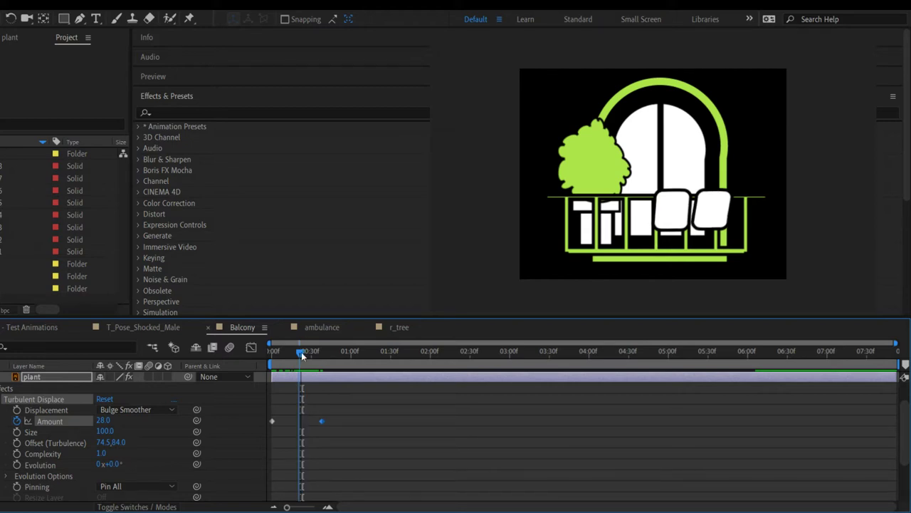
{"action": "left_click", "coordinate": [301, 352]}
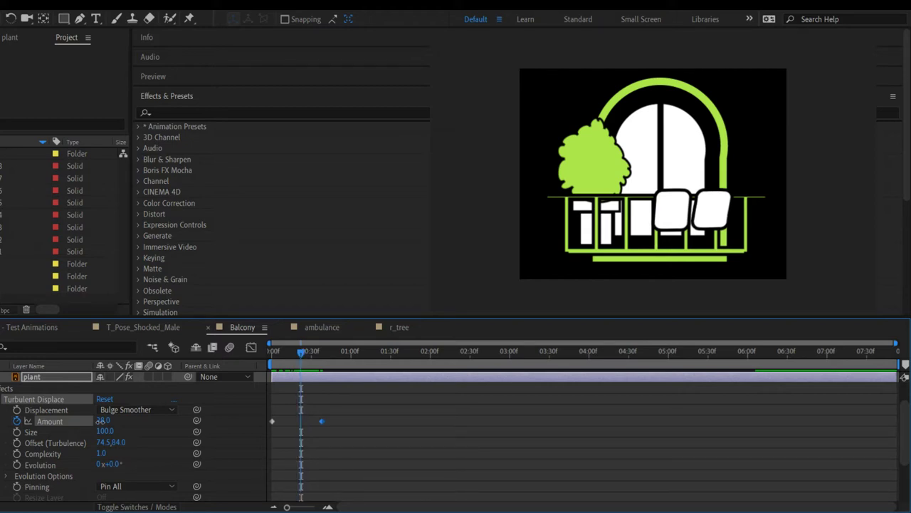
{"action": "left_click_drag", "start_coordinate": [104, 421], "coordinate": [83, 422]}
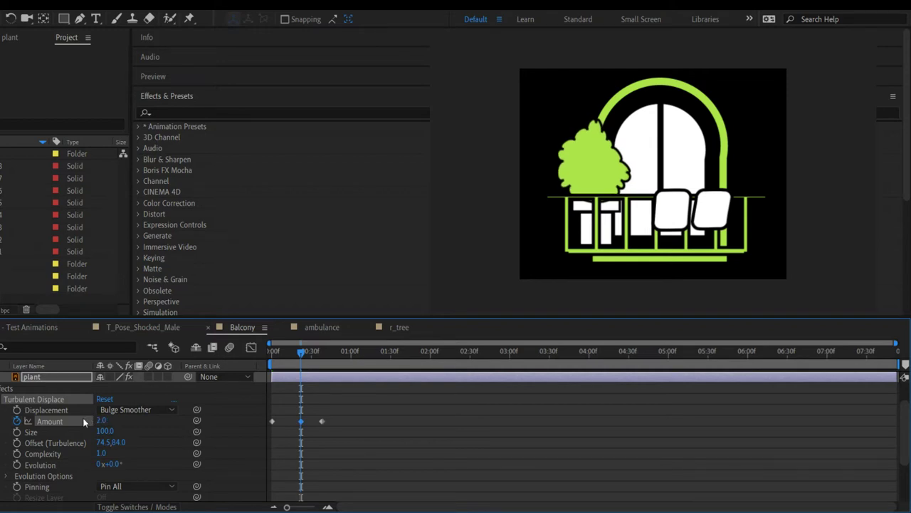
{"action": "left_click", "coordinate": [336, 351]}
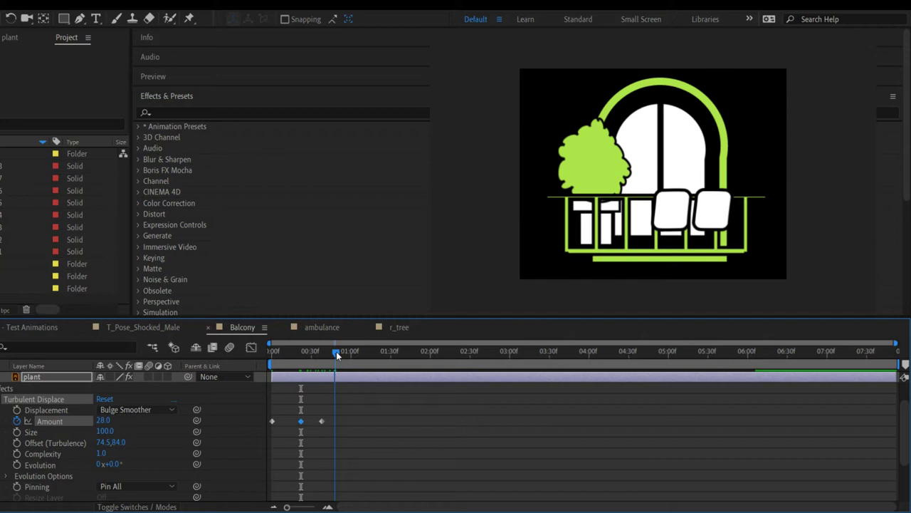
{"action": "left_click_drag", "start_coordinate": [336, 351], "coordinate": [344, 351]}
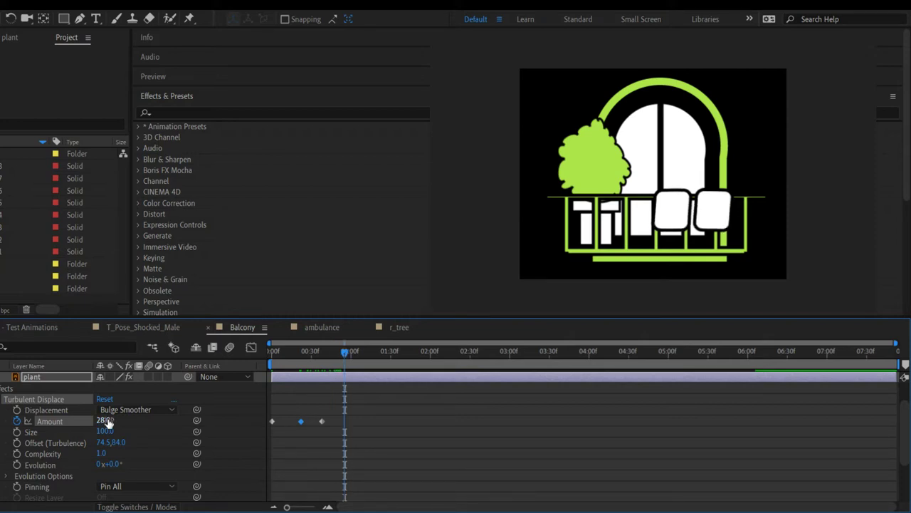
{"action": "left_click_drag", "start_coordinate": [105, 421], "coordinate": [93, 421]}
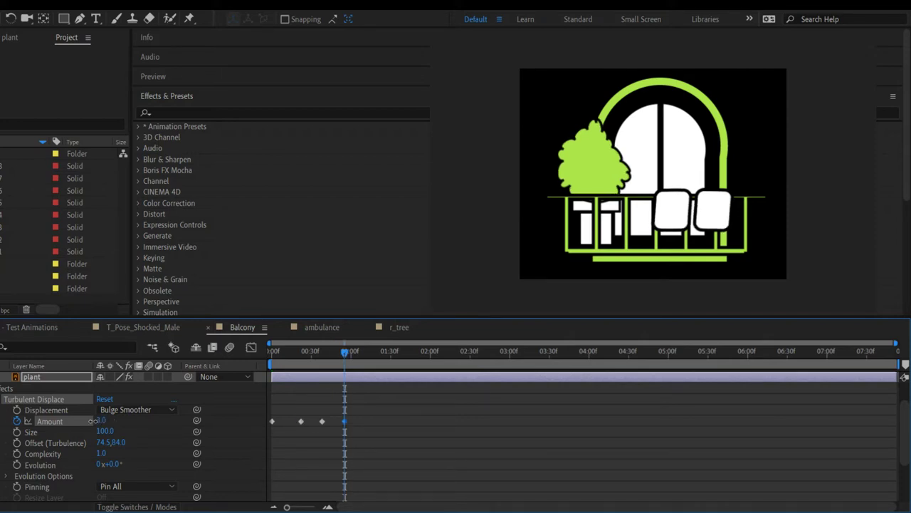
{"action": "left_click", "coordinate": [365, 351]}
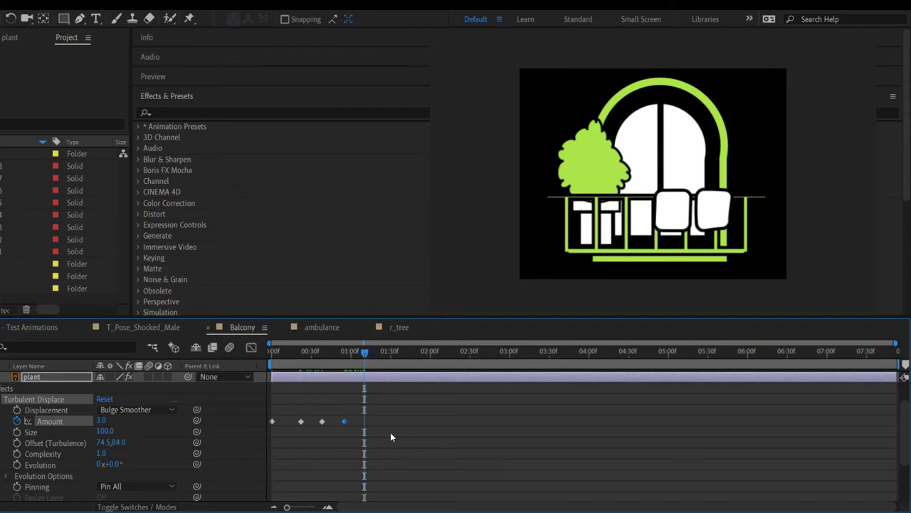
Step: Raise the alternating Amount keyframes back up, to 28 and then 51
{"action": "left_click", "coordinate": [323, 421]}
{"action": "left_click_drag", "start_coordinate": [101, 420], "coordinate": [257, 434]}
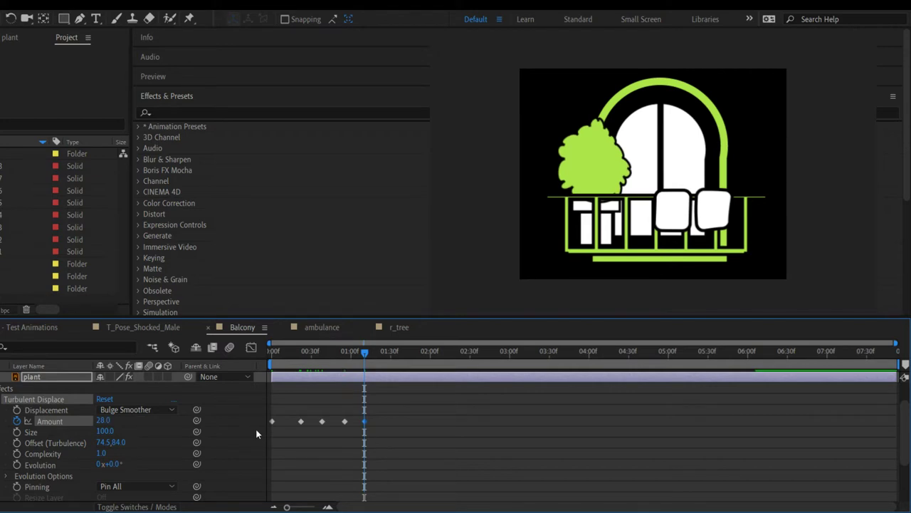
{"action": "left_click_drag", "start_coordinate": [103, 420], "coordinate": [133, 419]}
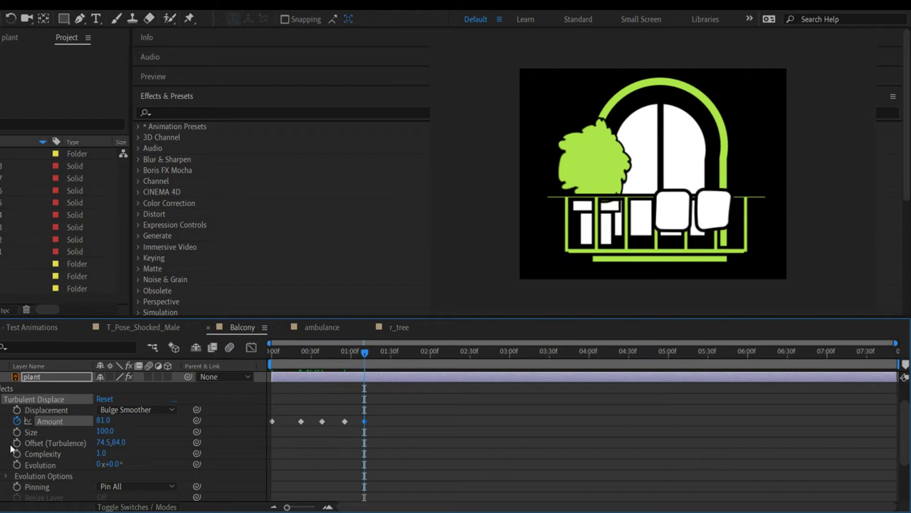
{"action": "key", "text": "j"}
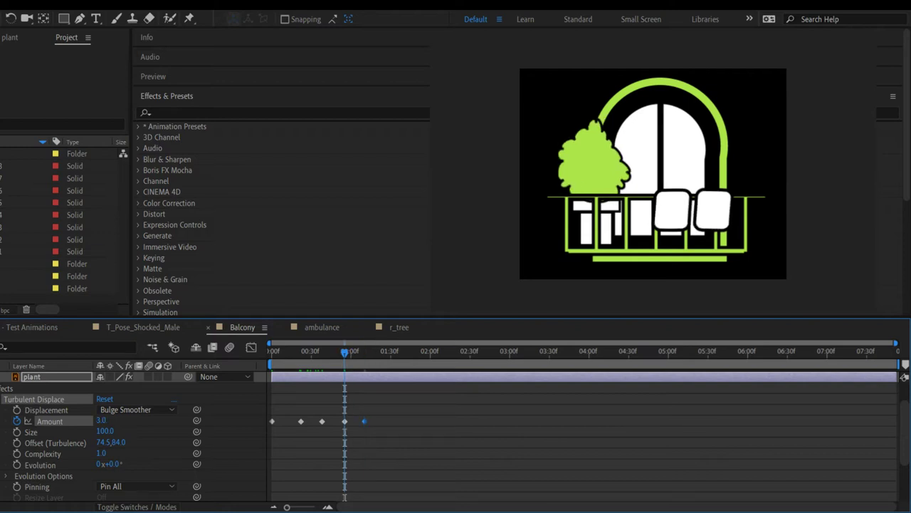
{"action": "key", "text": "j"}
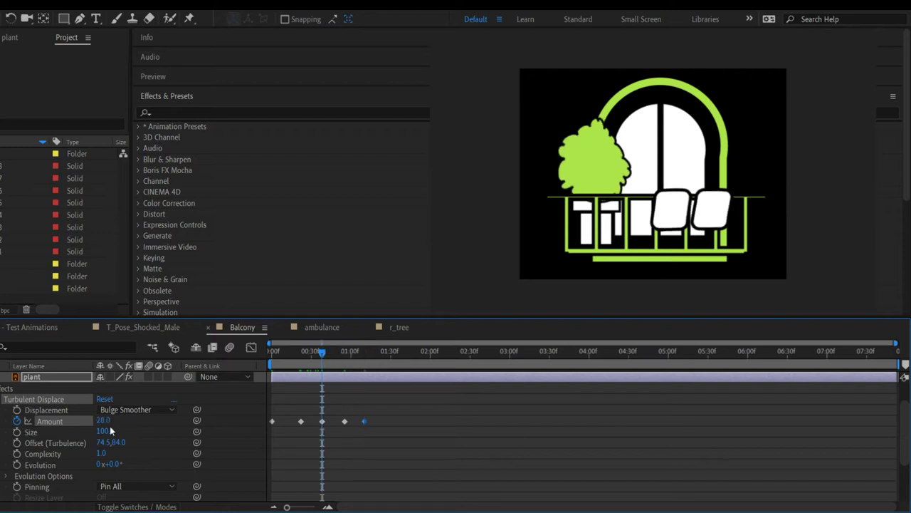
{"action": "left_click_drag", "start_coordinate": [103, 420], "coordinate": [120, 420]}
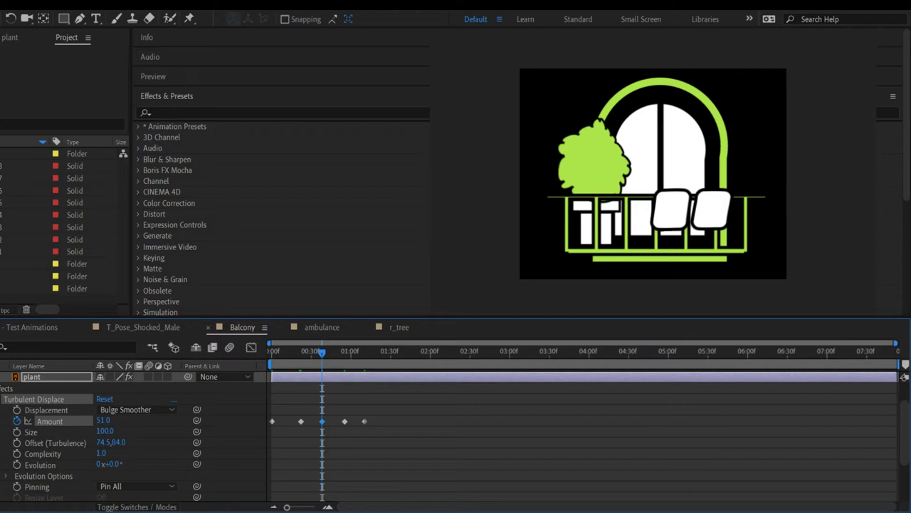
Step: End the work area near 01:15f, preview it, and select all Amount keyframes
{"action": "left_click_drag", "start_coordinate": [896, 364], "coordinate": [367, 363]}
{"action": "key", "text": "space"}
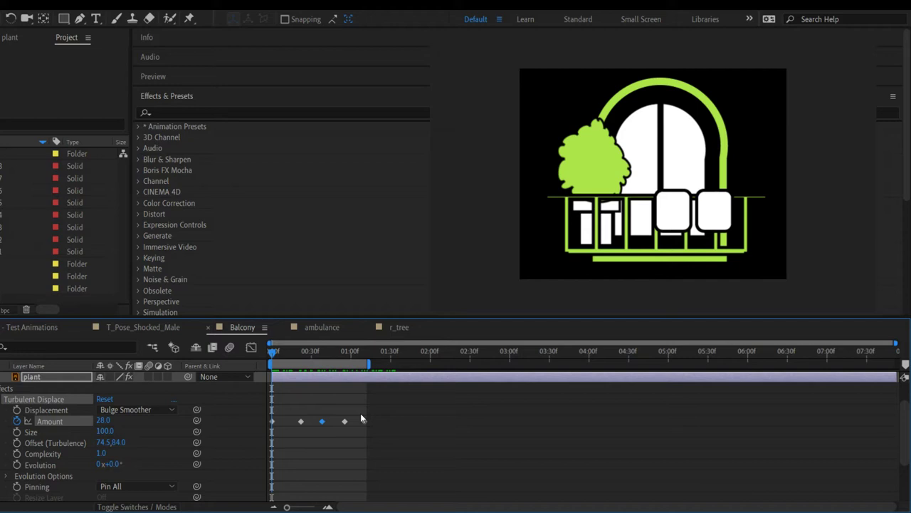
{"action": "left_click_drag", "start_coordinate": [383, 419], "coordinate": [230, 434]}
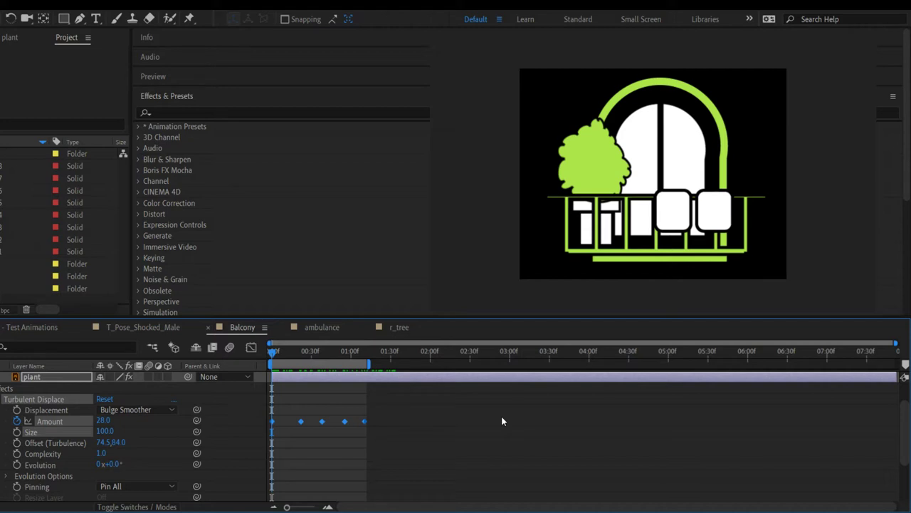
{"action": "key", "text": "F9"}
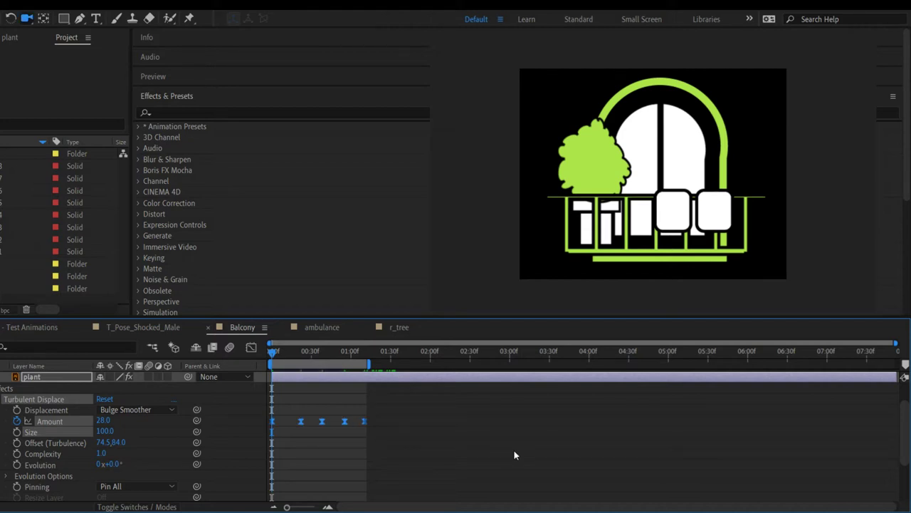
{"action": "key", "text": "space"}
{"action": "key", "text": "space"}
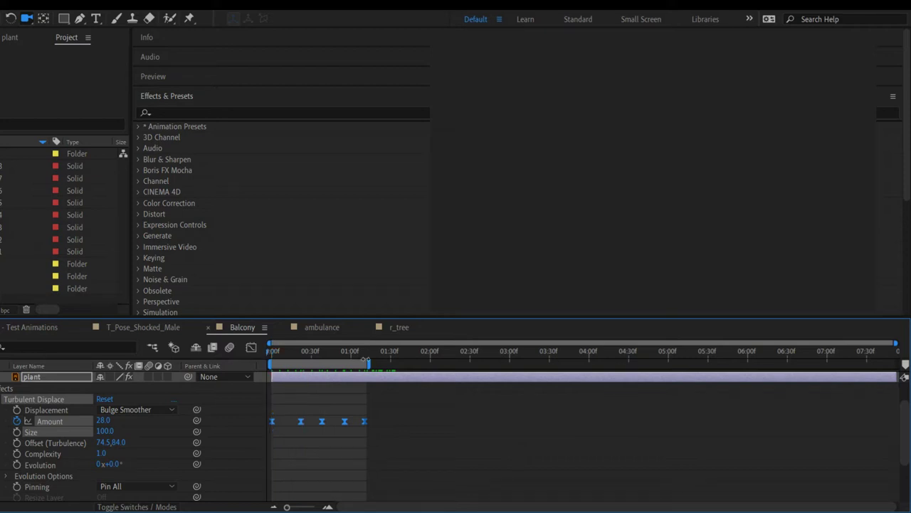
{"action": "left_click", "coordinate": [322, 352]}
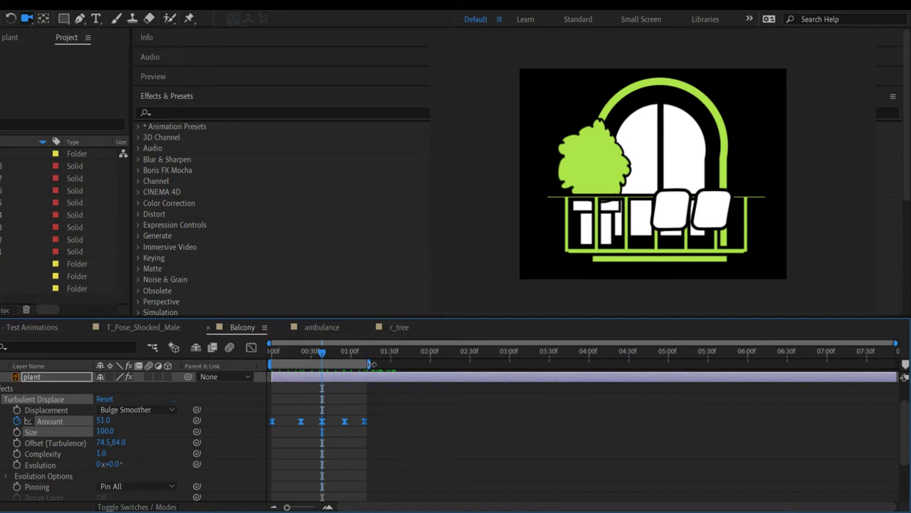
{"action": "left_click_drag", "start_coordinate": [371, 364], "coordinate": [676, 364]}
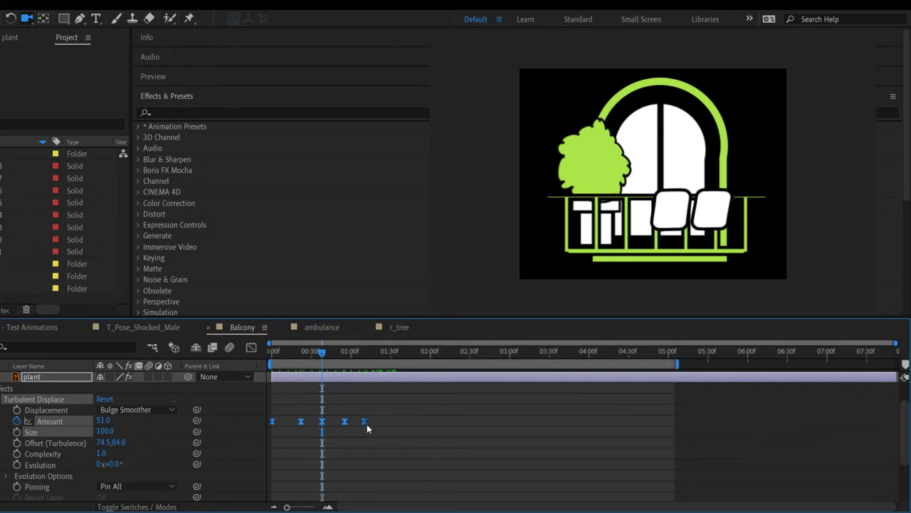
{"action": "left_click_drag", "start_coordinate": [368, 428], "coordinate": [599, 436]}
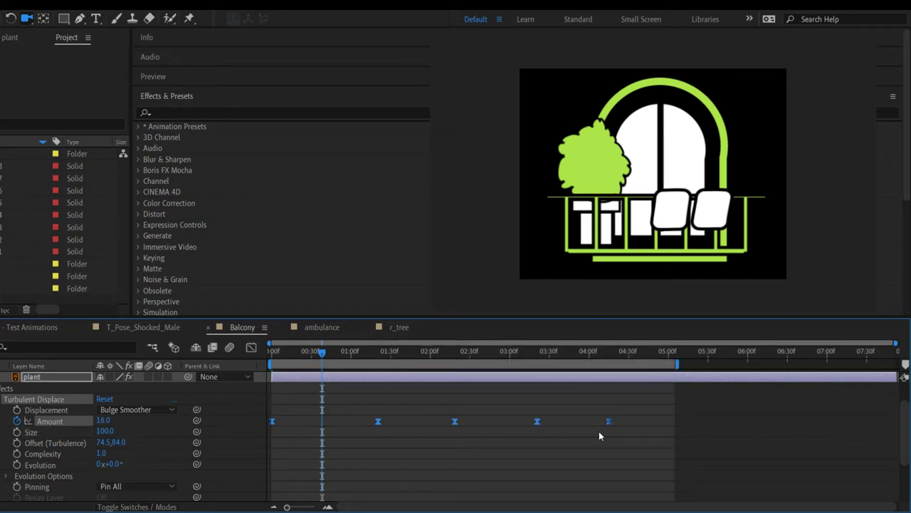
{"action": "key", "text": "Home"}
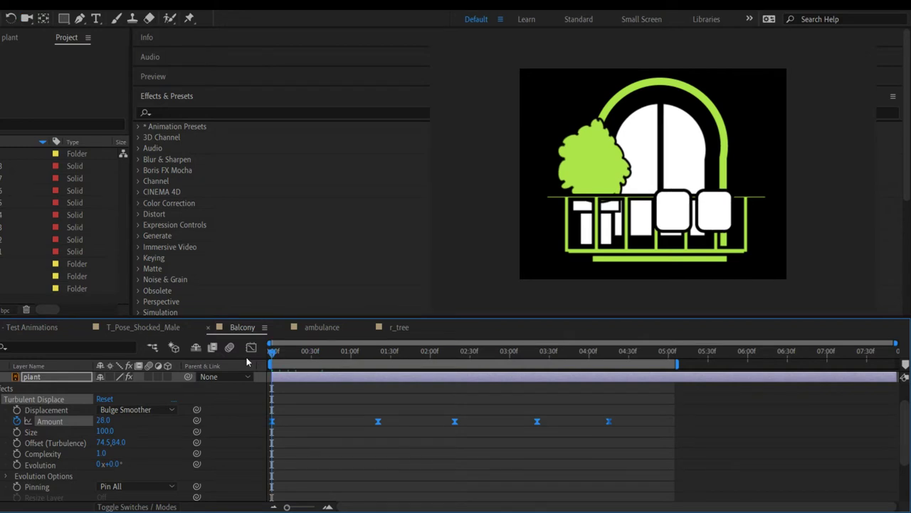
{"action": "key", "text": "space"}
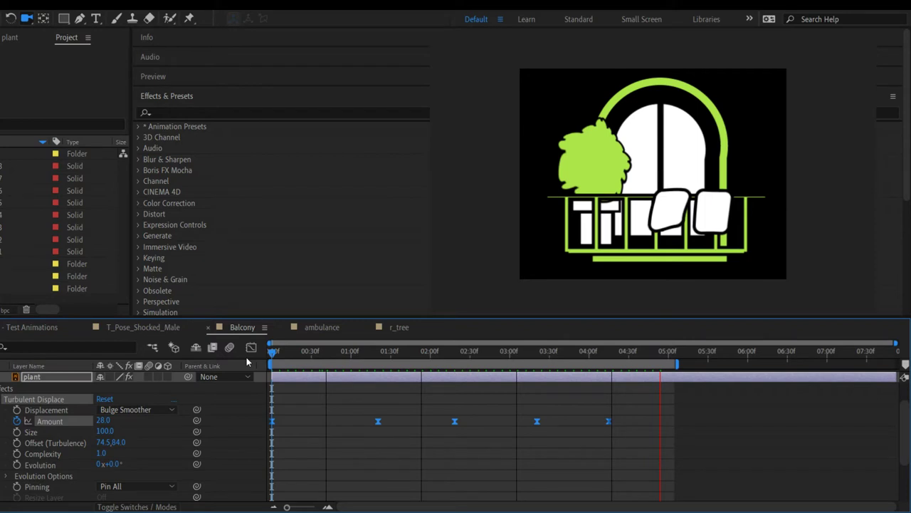
{"action": "key", "text": "space"}
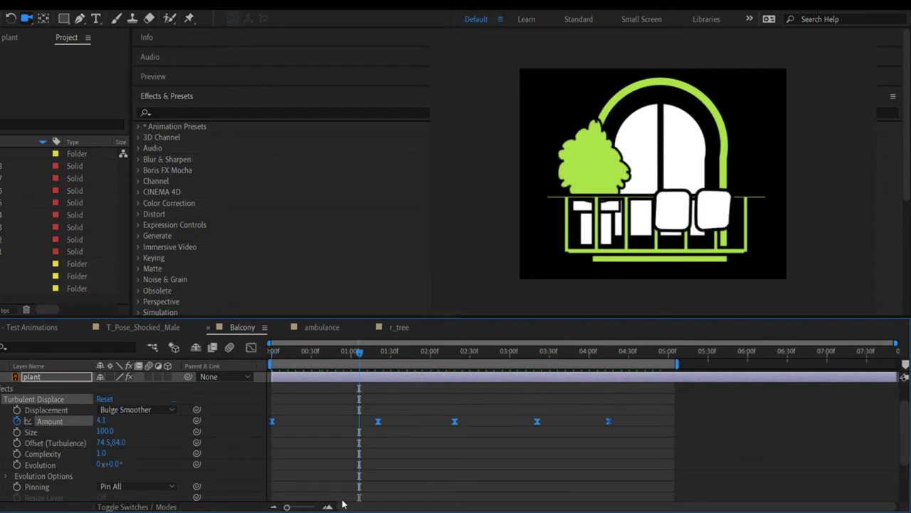
{"action": "left_click_drag", "start_coordinate": [424, 352], "coordinate": [721, 360]}
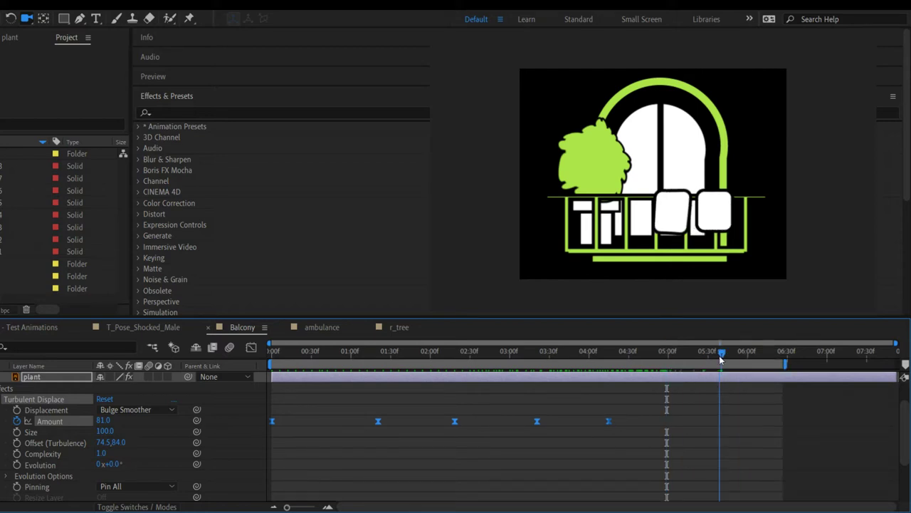
Step: Shift the Amount keyframes slightly later, stretch them over a longer span, and preview
{"action": "key", "text": "space"}
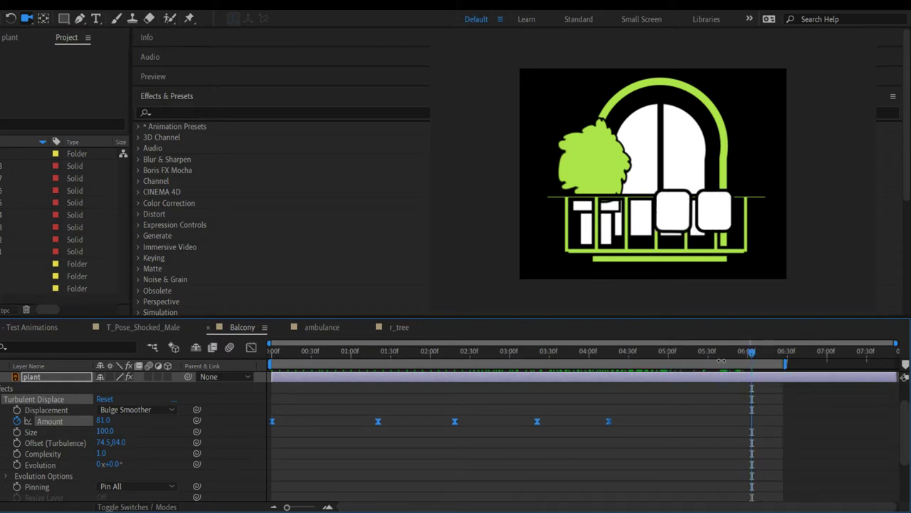
{"action": "mouse_move", "coordinate": [609, 421]}
{"action": "left_mouse_down"}
{"action": "mouse_move", "coordinate": [727, 418]}
{"action": "mouse_move", "coordinate": [614, 428]}
{"action": "left_mouse_up"}
{"action": "left_click_drag", "start_coordinate": [608, 422], "coordinate": [778, 427]}
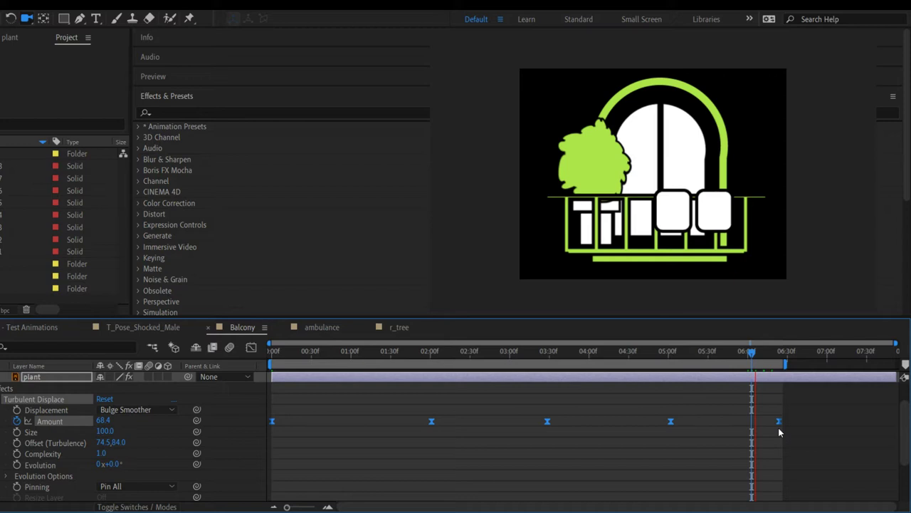
{"action": "key", "text": "space"}
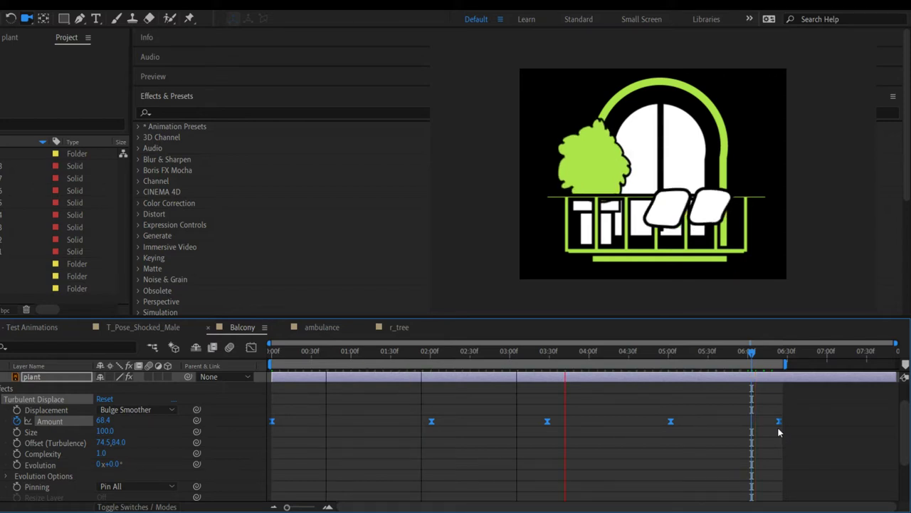
{"action": "key", "text": "space"}
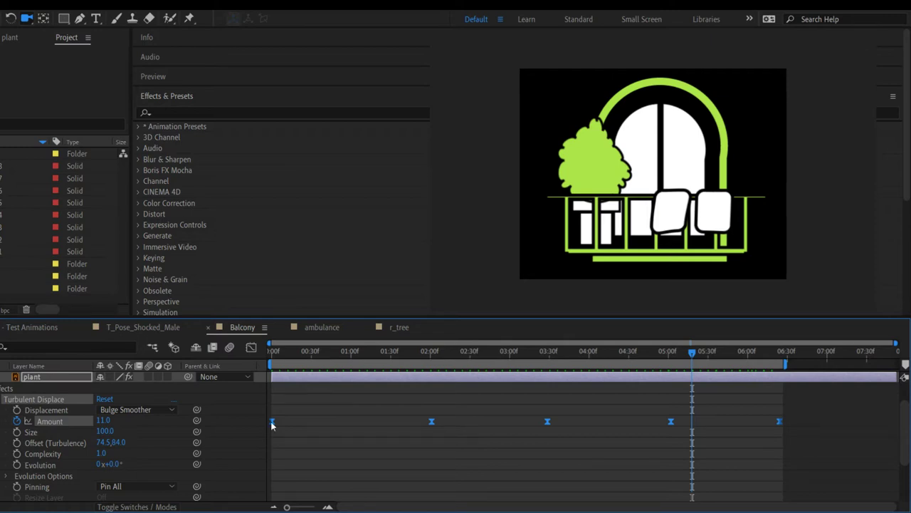
Step: Move the first Amount keyframe to 02:00 and replay the animation from the start
{"action": "left_click_drag", "start_coordinate": [272, 421], "coordinate": [621, 363]}
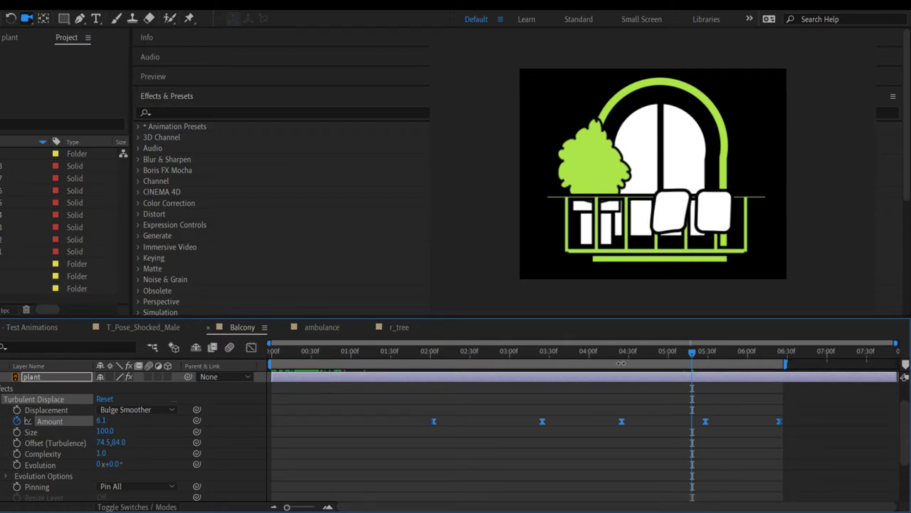
{"action": "key", "text": "Home"}
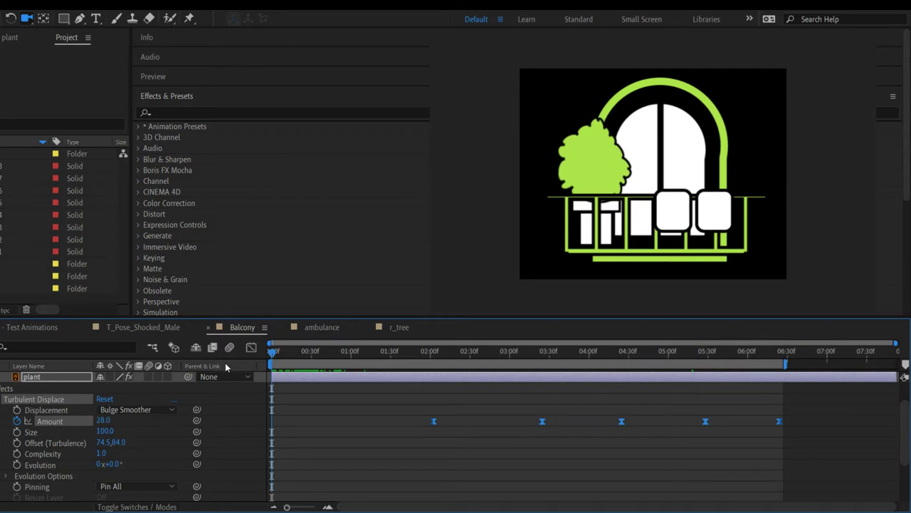
{"action": "key", "text": "space"}
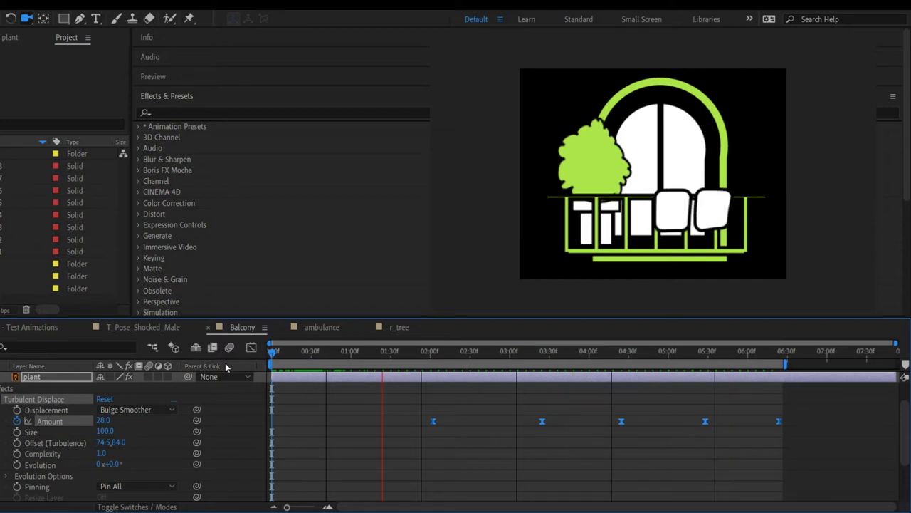
{"action": "left_click_drag", "start_coordinate": [428, 418], "coordinate": [781, 420]}
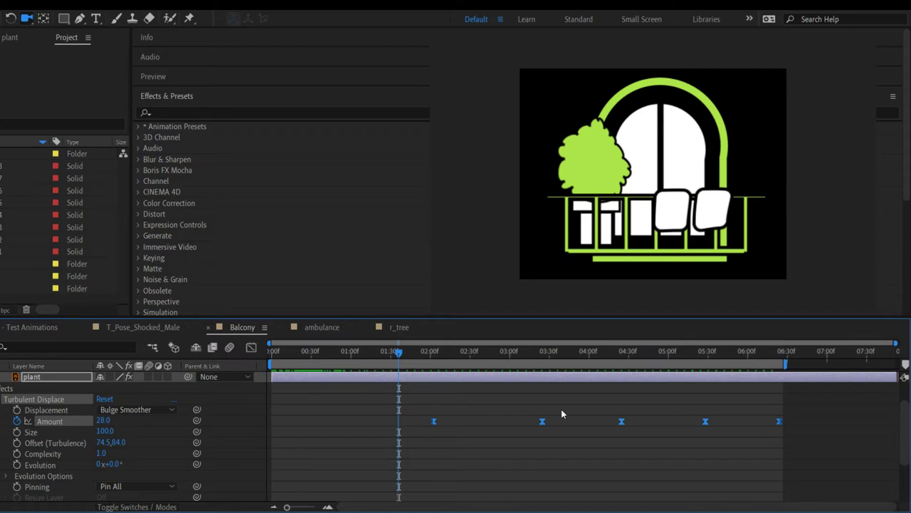
Step: Convert the hold Amount keyframes from 02:00 through 06:30 to linear interpolation
{"action": "left_click", "coordinate": [633, 410]}
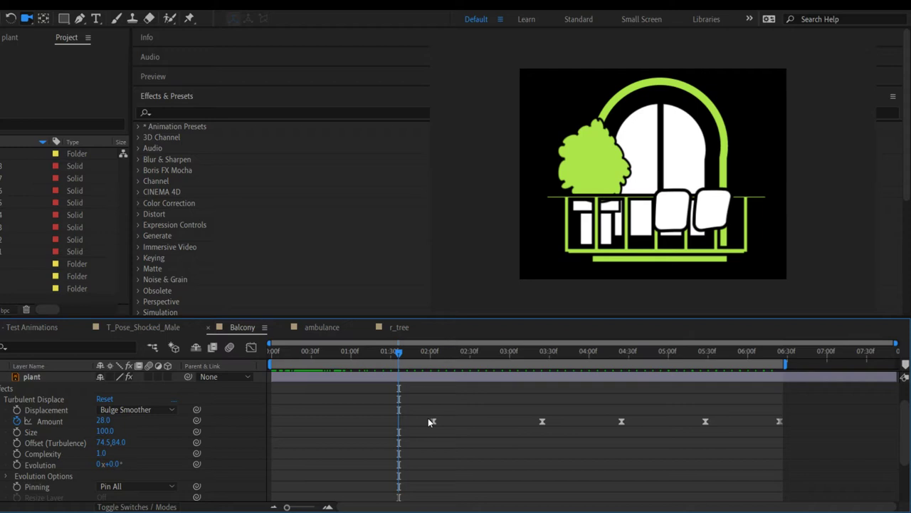
{"action": "left_click", "coordinate": [432, 422]}
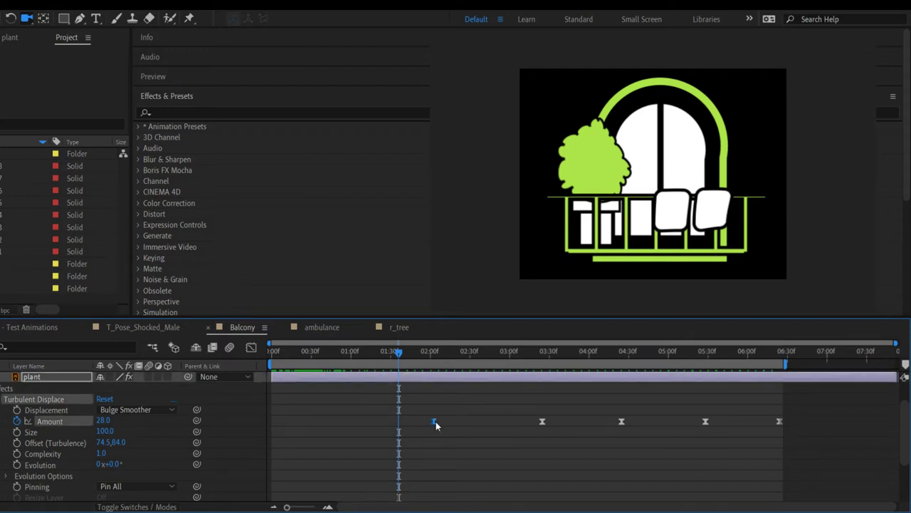
{"action": "double_click", "coordinate": [434, 421]}
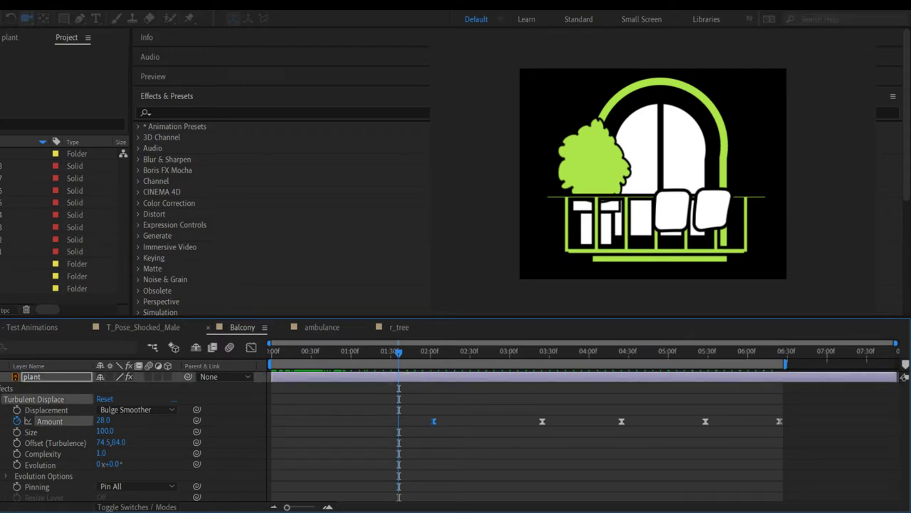
{"action": "key", "text": "Return"}
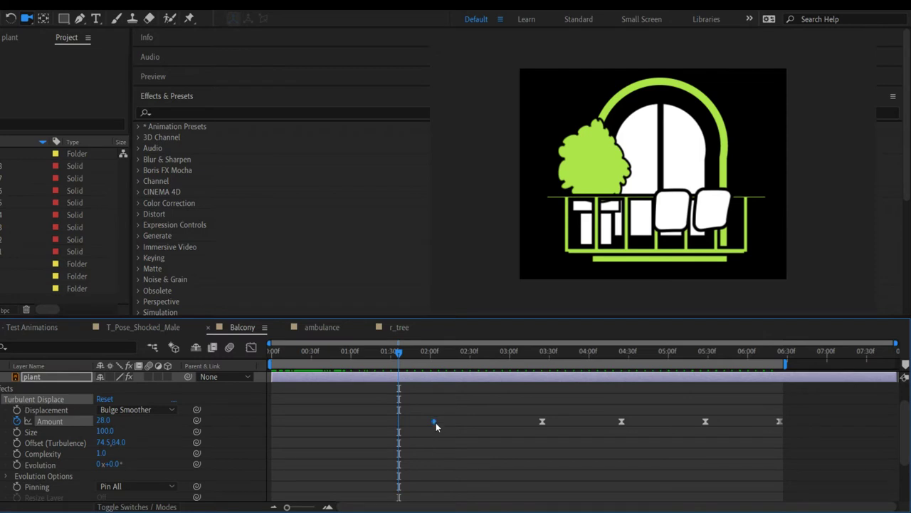
{"action": "left_click", "coordinate": [542, 421]}
{"action": "left_click", "coordinate": [621, 421], "text": "ctrl"}
{"action": "left_click", "coordinate": [705, 422], "text": "ctrl"}
{"action": "left_click", "coordinate": [778, 421], "text": "ctrl"}
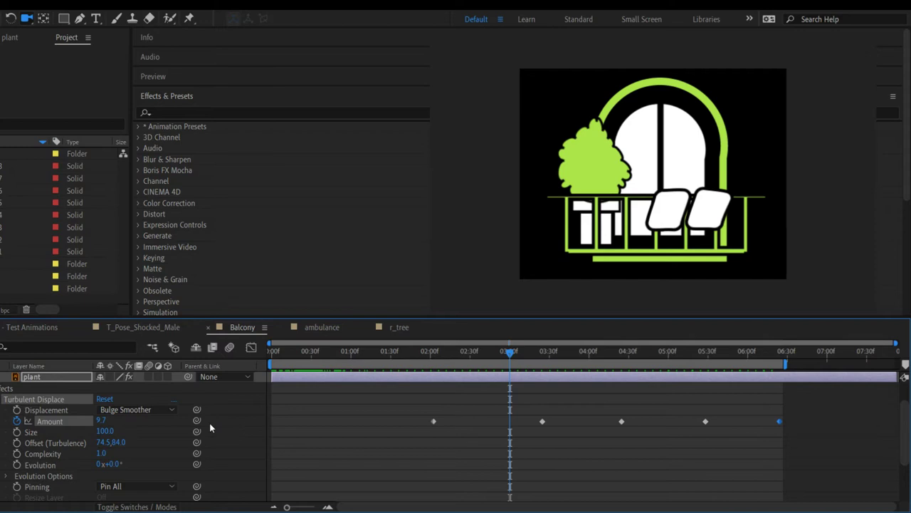
Step: Apply Easy Ease to the first and last Amount keyframes
{"action": "left_click", "coordinate": [434, 421]}
{"action": "key", "text": "F9"}
{"action": "left_click", "coordinate": [779, 421]}
{"action": "key", "text": "F9"}
Step: Compress the Amount keyframes to span roughly 03:30 to 06:30
{"action": "left_click_drag", "start_coordinate": [423, 420], "coordinate": [763, 407]}
{"action": "left_click_drag", "start_coordinate": [433, 421], "coordinate": [491, 426]}
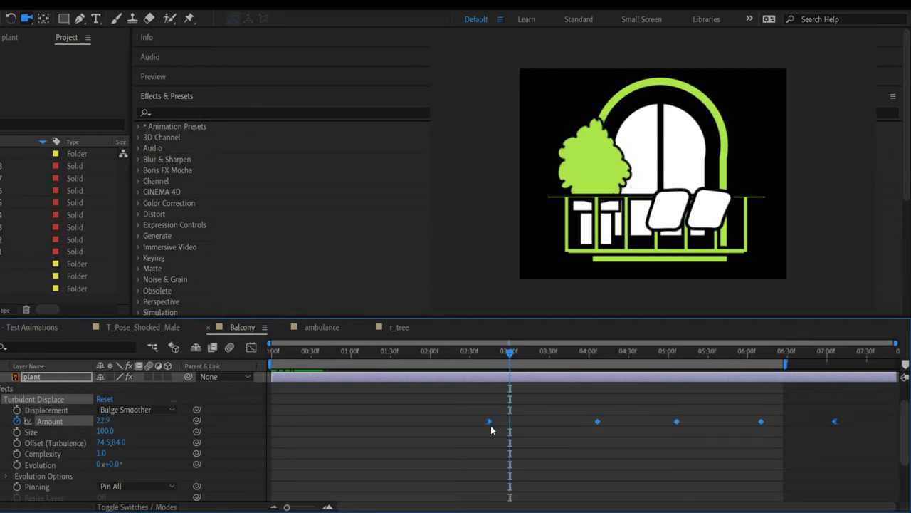
{"action": "key", "text": "ctrl+z"}
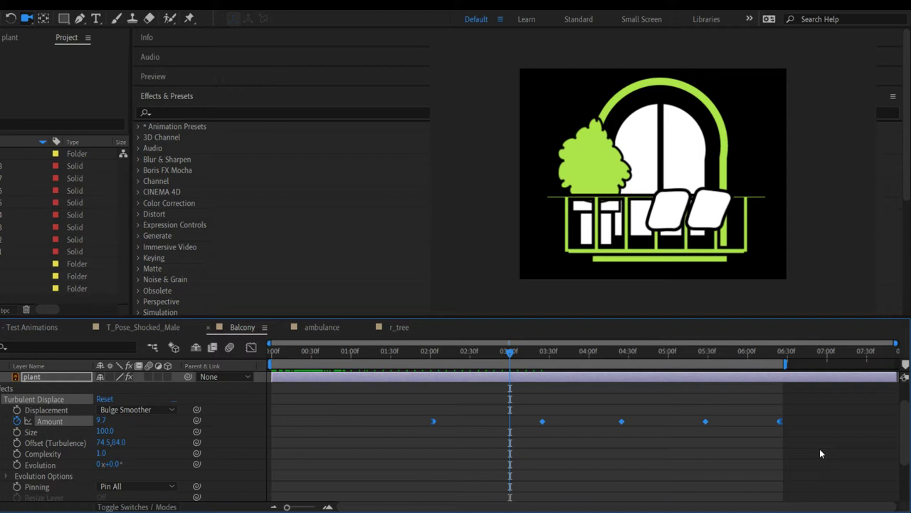
{"action": "left_click_drag", "start_coordinate": [780, 421], "coordinate": [730, 427]}
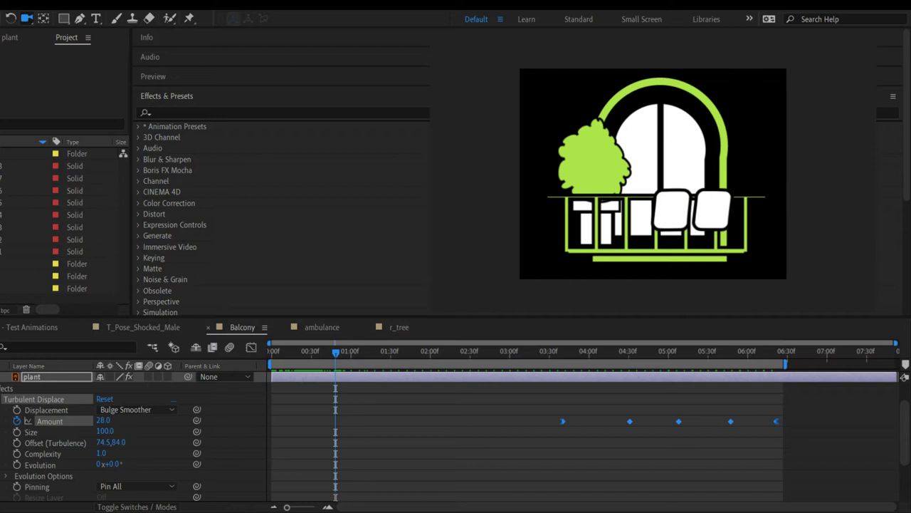
Step: Open the r_tree precomp from Test Animations and return to the r_tree timeline
{"action": "left_click", "coordinate": [73, 329]}
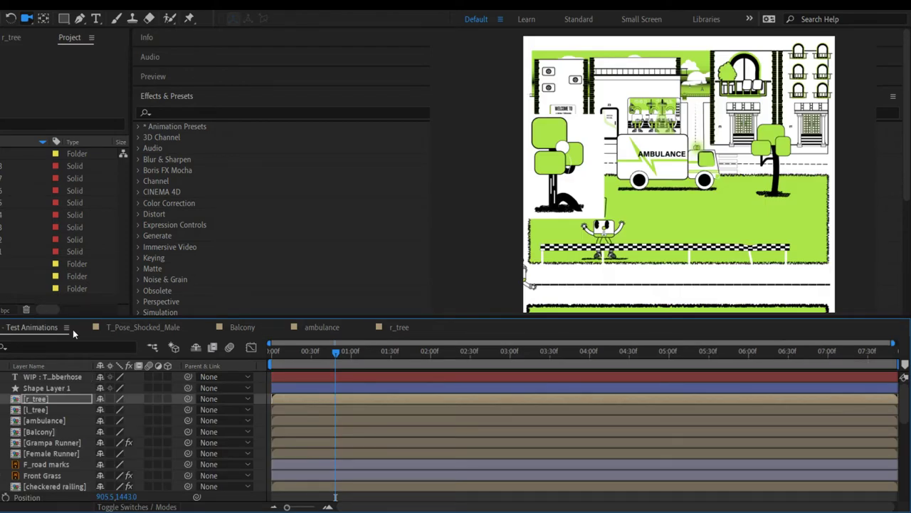
{"action": "double_click", "coordinate": [36, 399]}
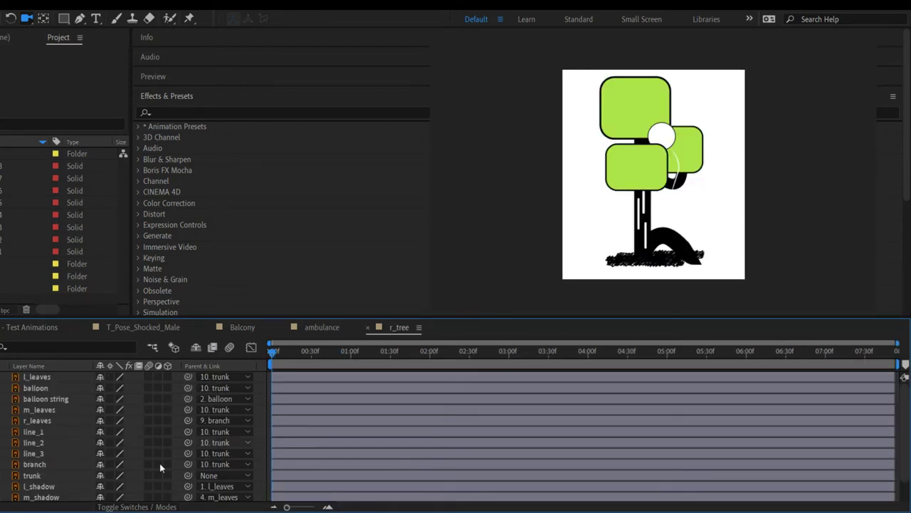
{"action": "scroll", "coordinate": [160, 463], "scroll_direction": "down", "scroll_amount": 1}
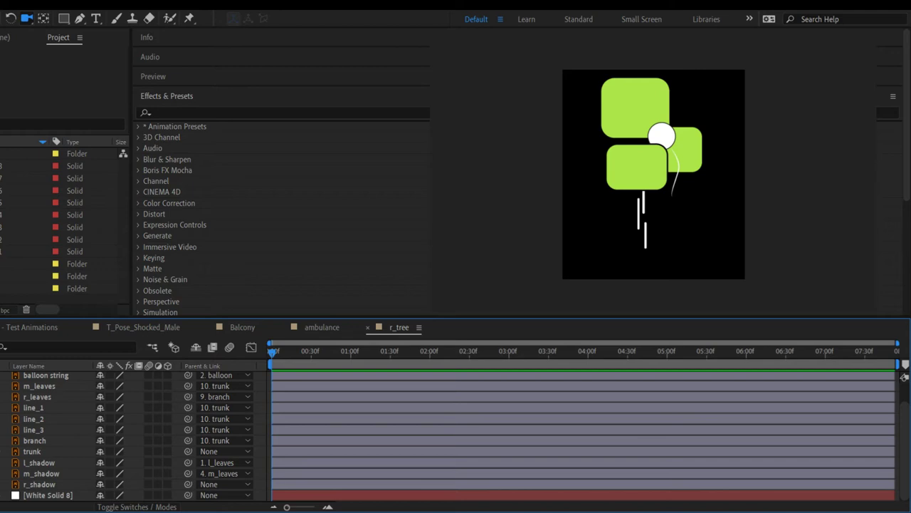
{"action": "key", "text": "shift+period"}
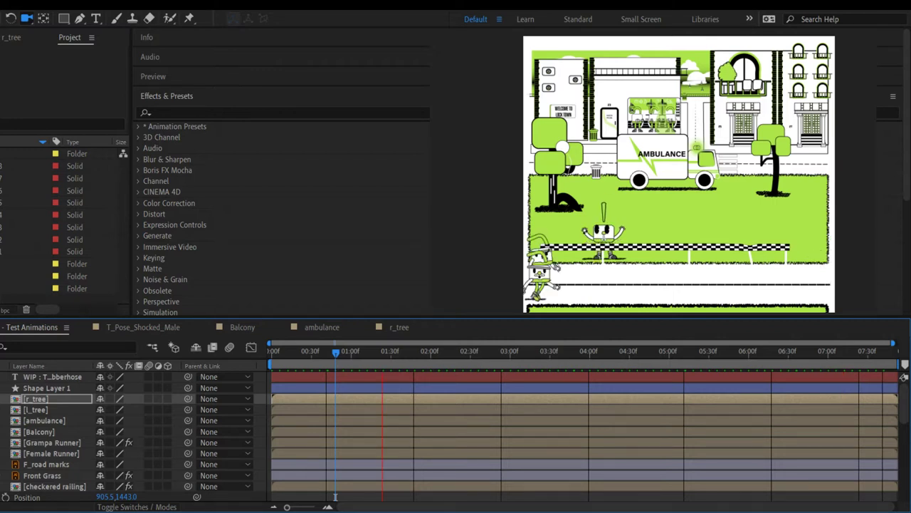
{"action": "left_click", "coordinate": [405, 328]}
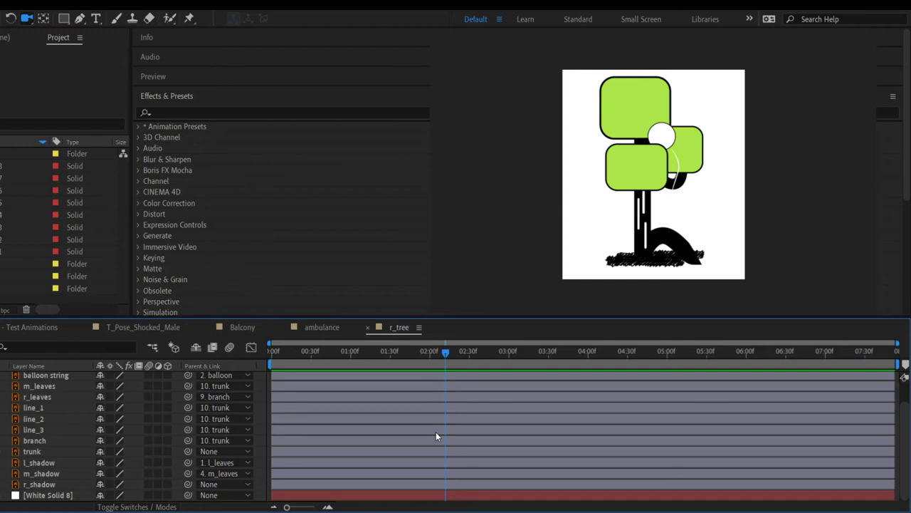
Step: Apply Turbulent Displace, found by searching 'tur', to the r_leaves layer
{"action": "left_click", "coordinate": [177, 97]}
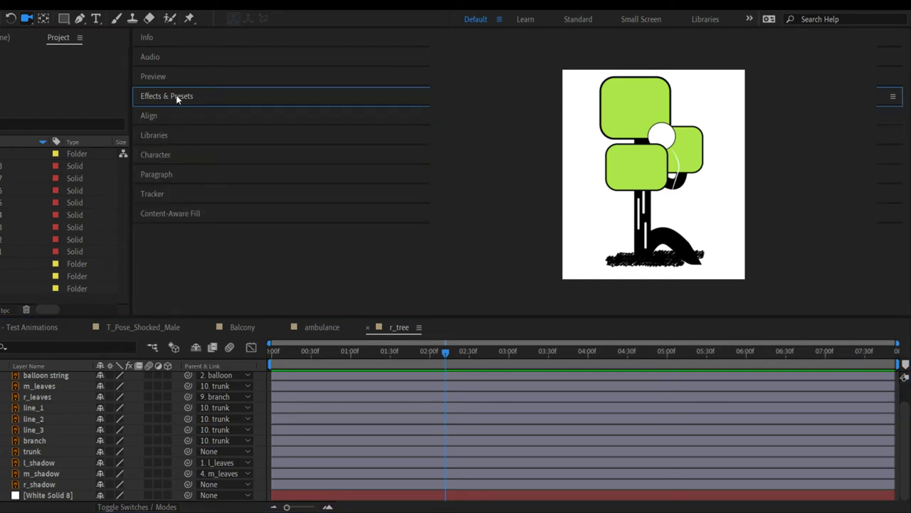
{"action": "left_click", "coordinate": [177, 97]}
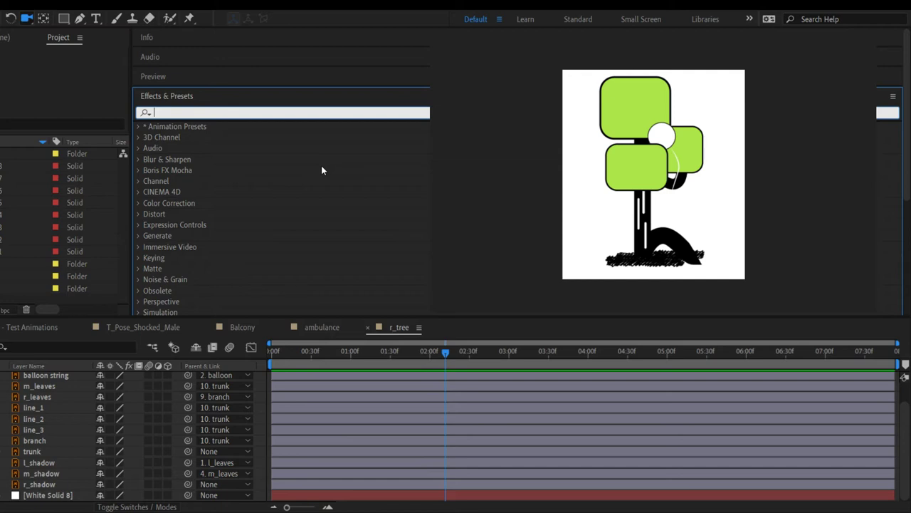
{"action": "type", "text": "tur"}
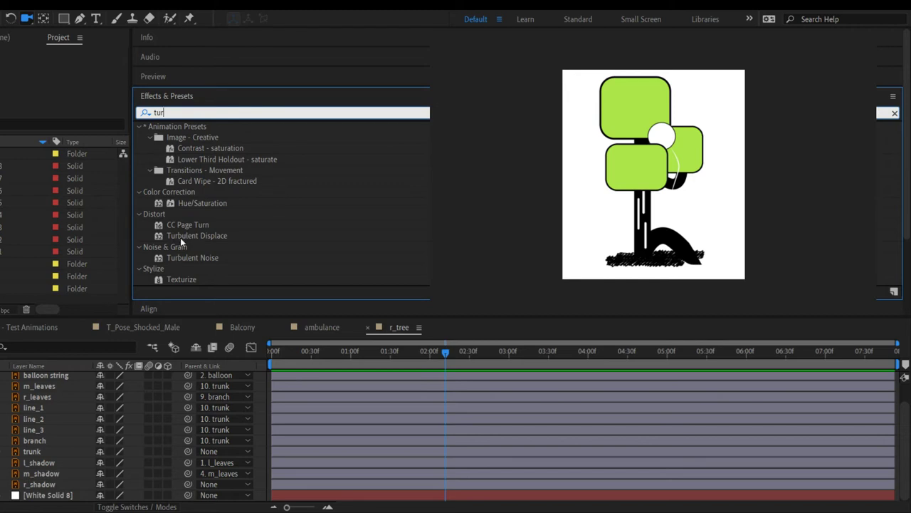
{"action": "left_click_drag", "start_coordinate": [180, 237], "coordinate": [48, 396]}
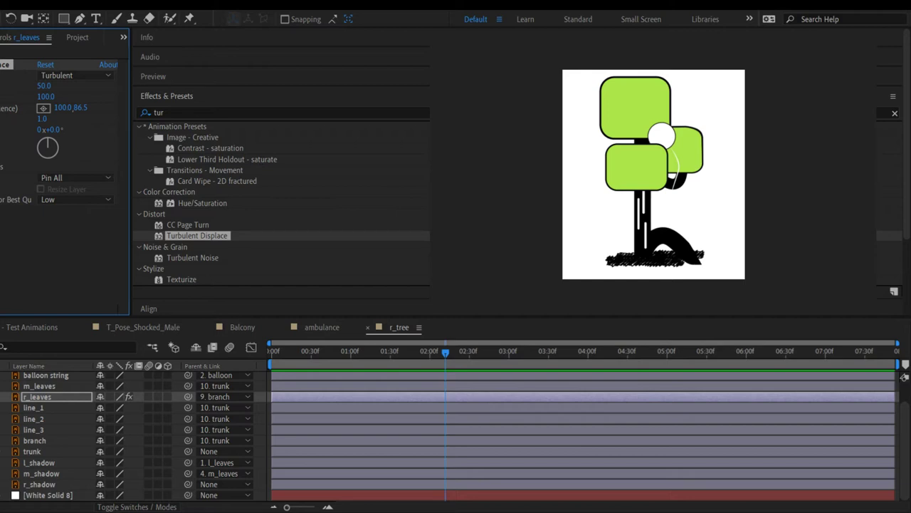
{"action": "key", "text": "e"}
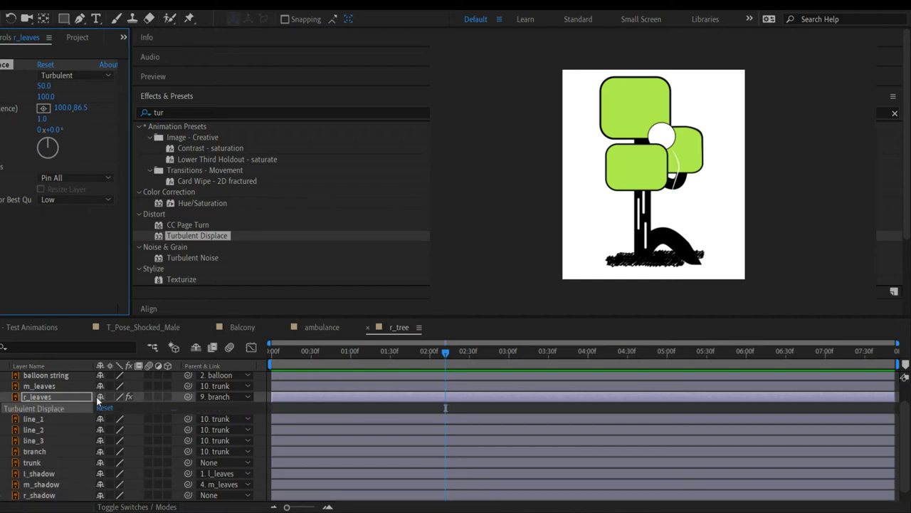
{"action": "key", "text": "e"}
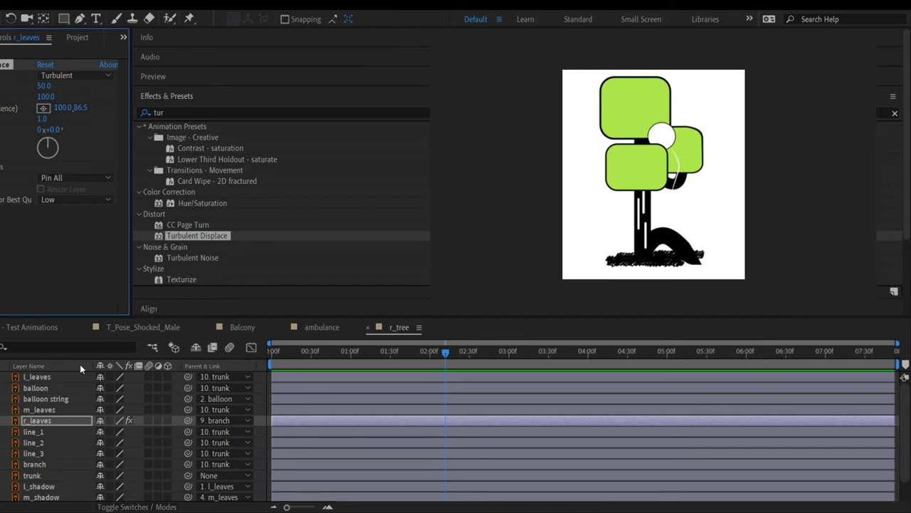
Step: Mark every layer except r_leaves as shy
{"action": "scroll", "coordinate": [80, 363], "scroll_direction": "down", "scroll_amount": 1}
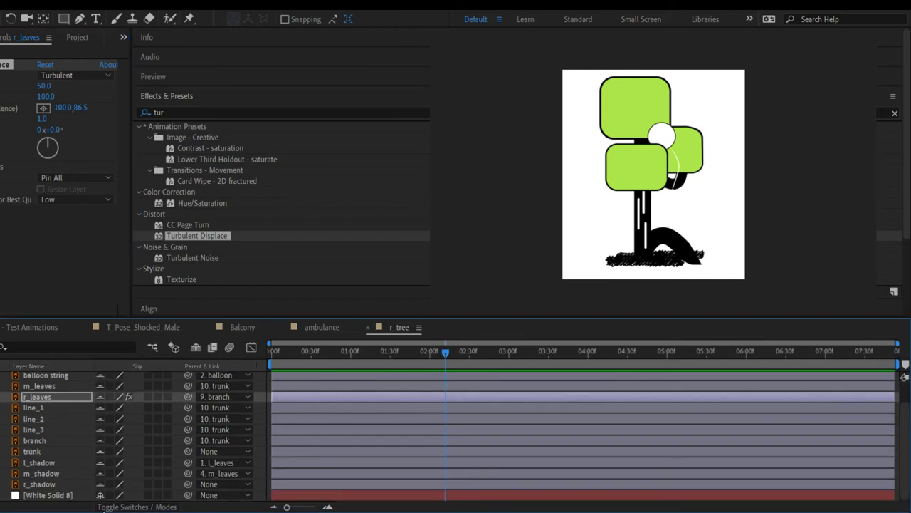
{"action": "scroll", "coordinate": [102, 402], "scroll_direction": "up", "scroll_amount": 1}
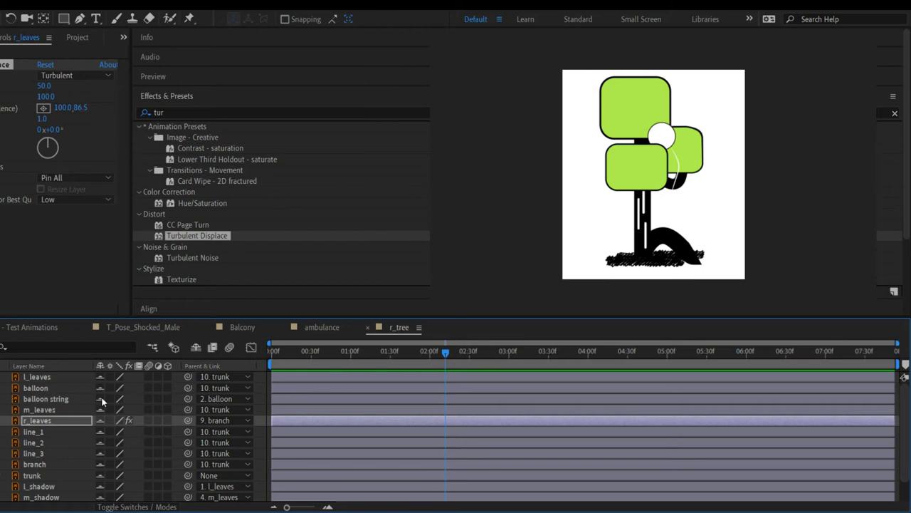
{"action": "left_click", "coordinate": [101, 420]}
Step: Show only r_leaves, expand Turbulent Displace, and try Complexity around 7.2
{"action": "left_click", "coordinate": [193, 351]}
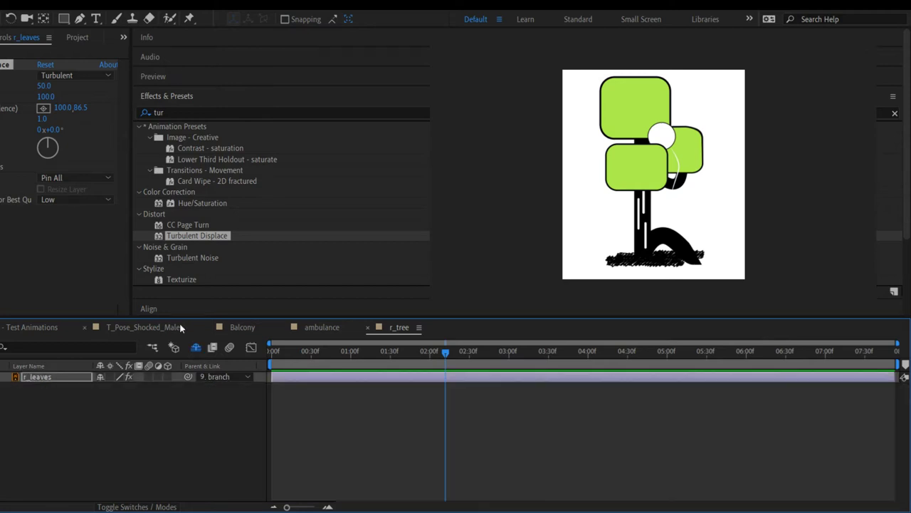
{"action": "key", "text": "e"}
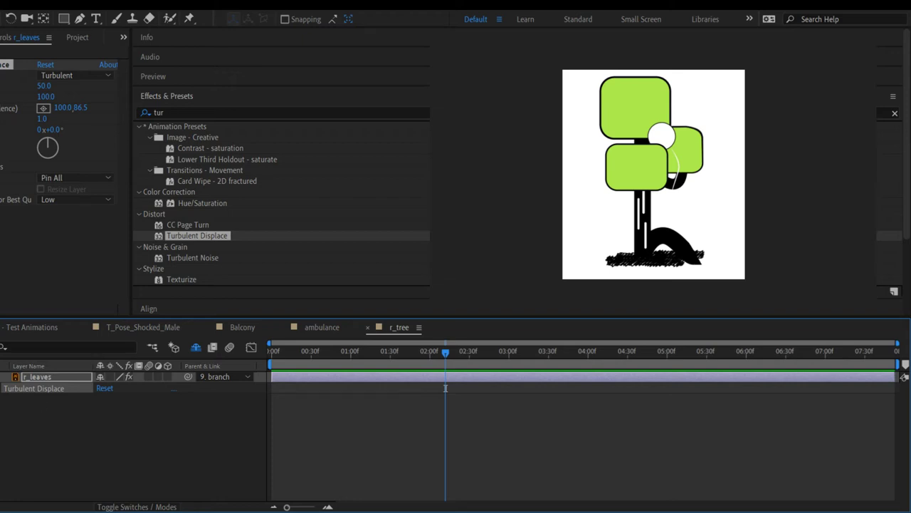
{"action": "left_click", "coordinate": [2, 388]}
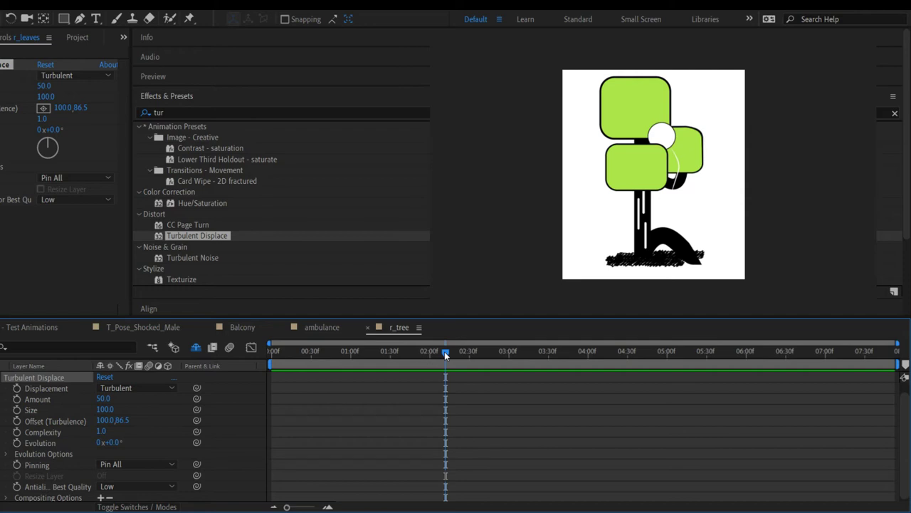
{"action": "key", "text": "Home"}
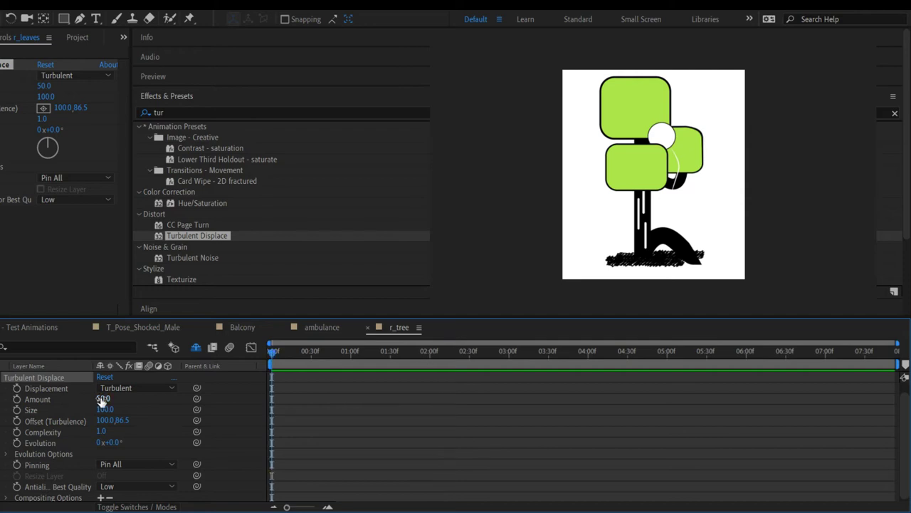
{"action": "left_click_drag", "start_coordinate": [102, 399], "coordinate": [66, 393]}
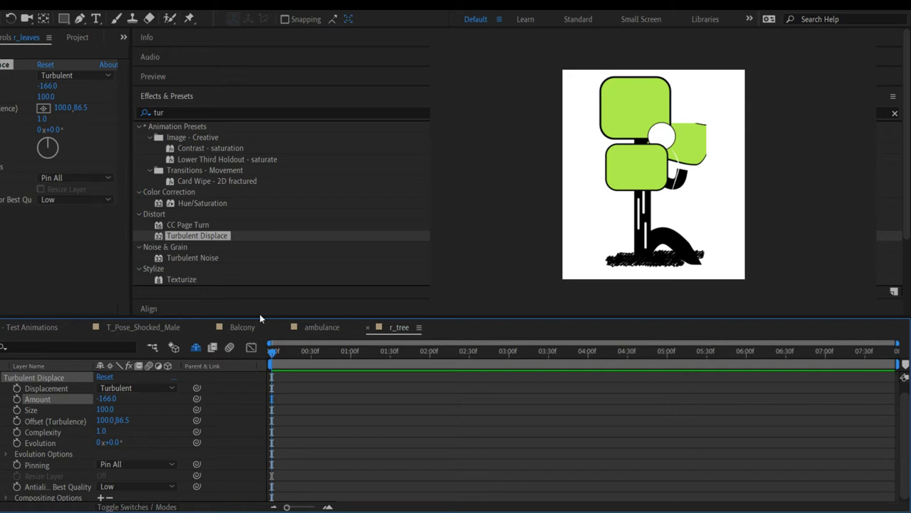
{"action": "key", "text": "ctrl+z"}
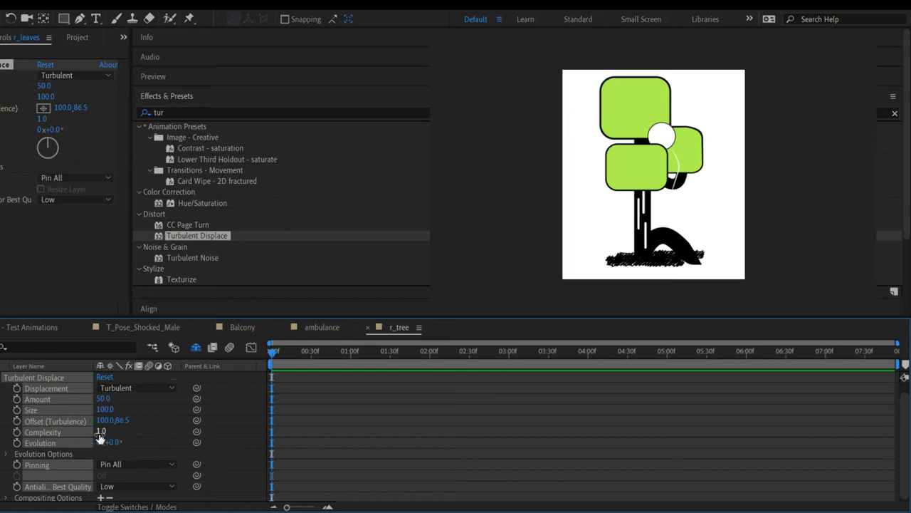
{"action": "left_click_drag", "start_coordinate": [100, 432], "coordinate": [297, 424]}
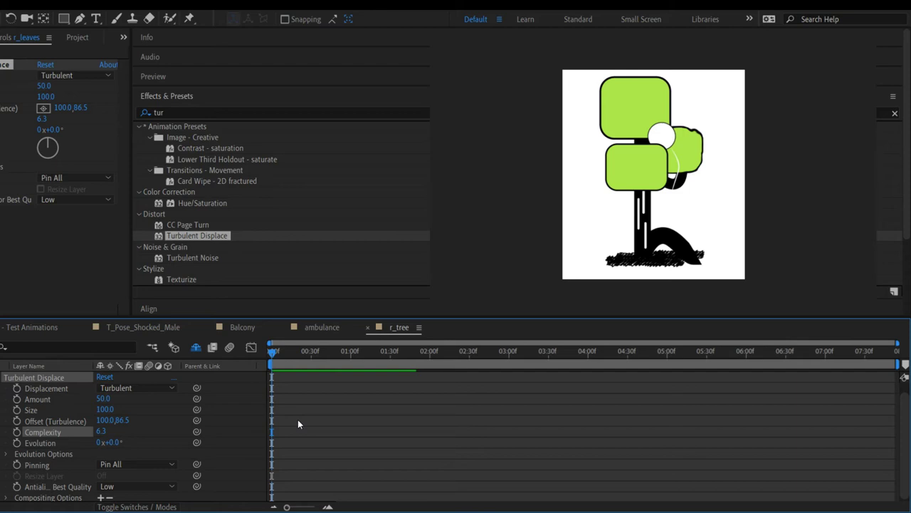
{"action": "left_click_drag", "start_coordinate": [100, 431], "coordinate": [22, 399]}
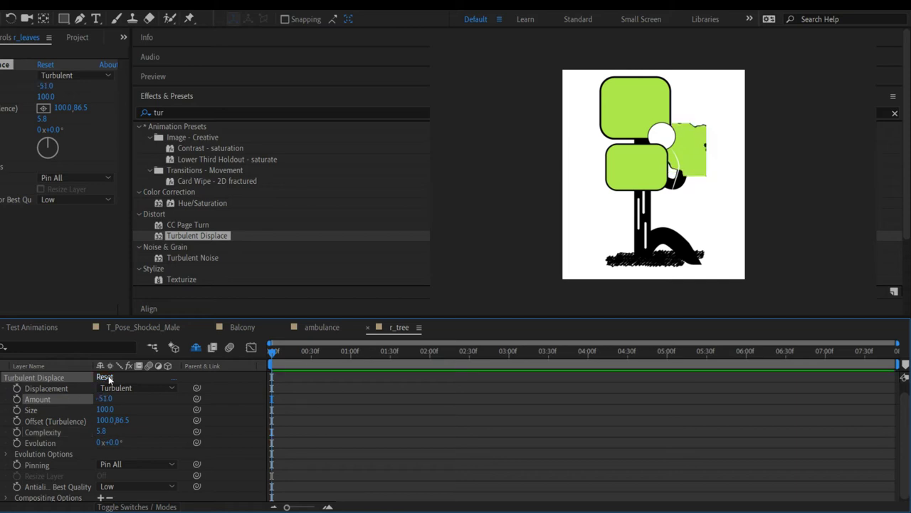
Step: Reset Turbulent Displace to Bulge Smoother with Amount 231 and Size 33
{"action": "left_click", "coordinate": [104, 376]}
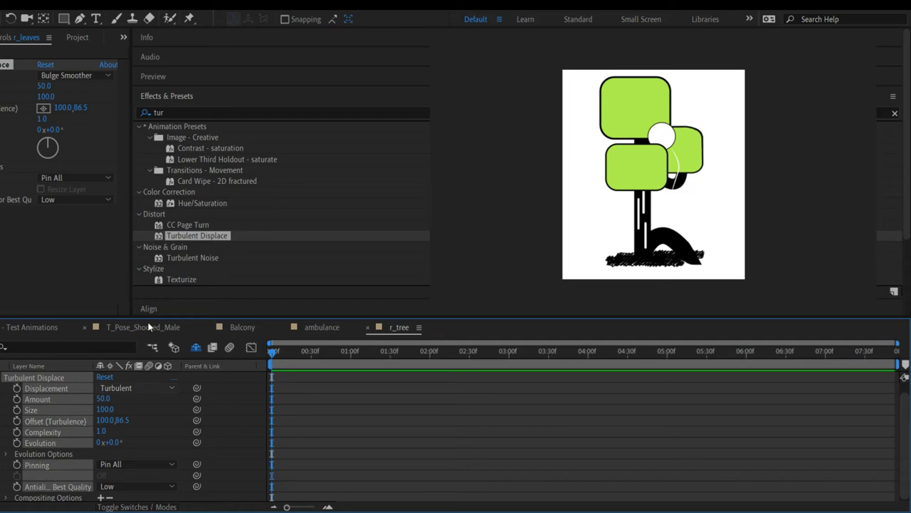
{"action": "left_click_drag", "start_coordinate": [105, 399], "coordinate": [249, 410]}
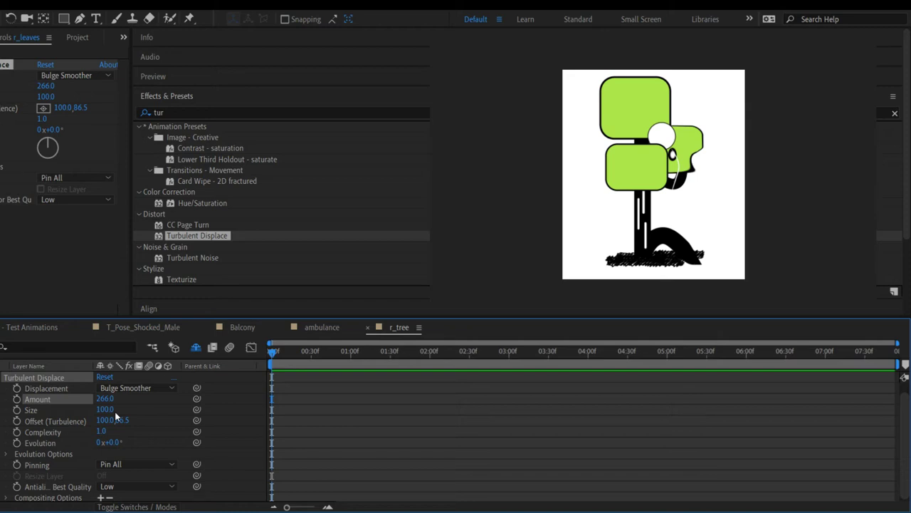
{"action": "left_click_drag", "start_coordinate": [115, 412], "coordinate": [164, 401]}
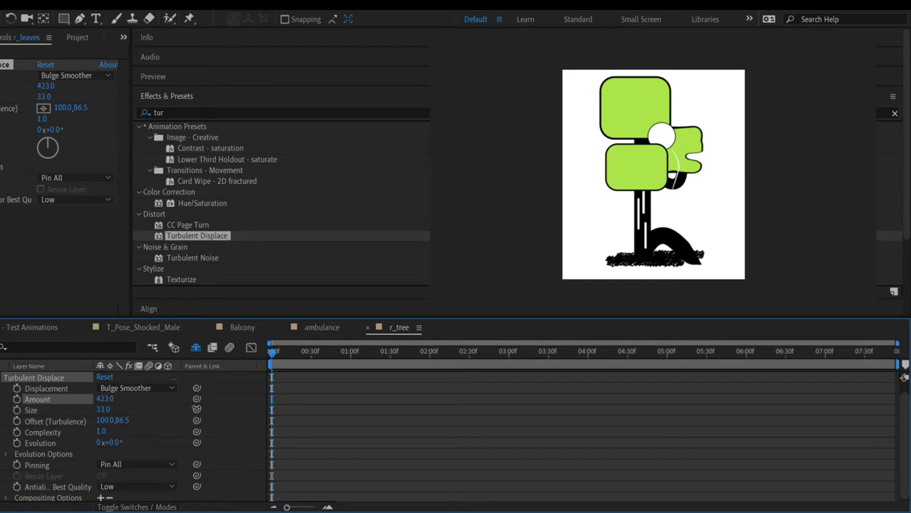
{"action": "left_click_drag", "start_coordinate": [105, 399], "coordinate": [79, 397]}
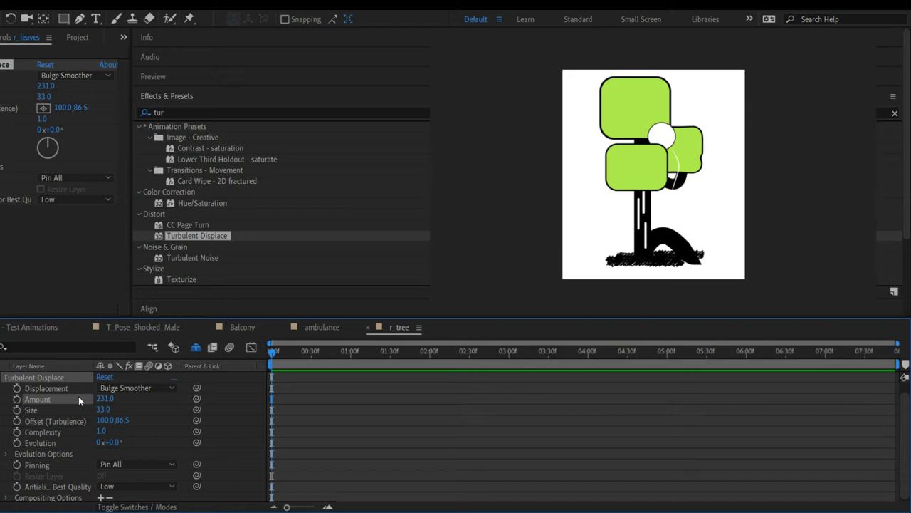
{"action": "left_click", "coordinate": [3, 66]}
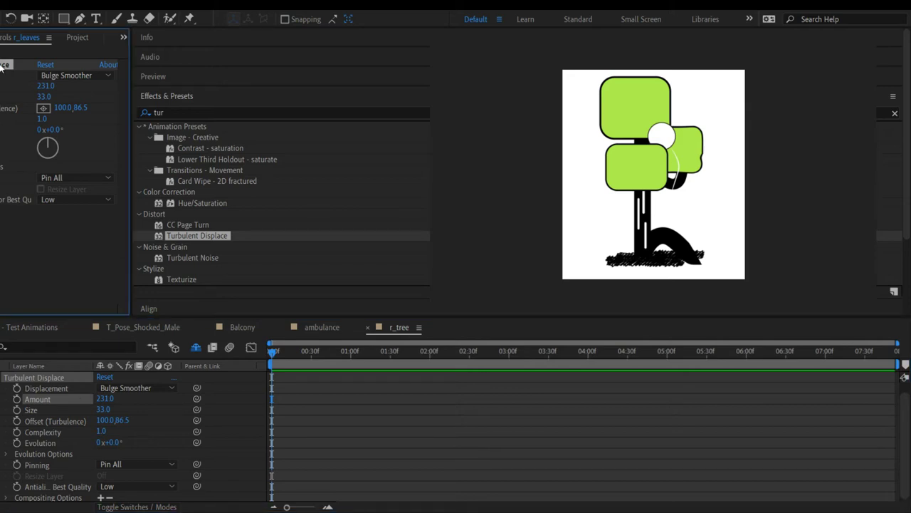
Step: Delete Turbulent Displace from r_leaves and apply Wave Warp found by searching 'wave'
{"action": "key", "text": "Delete"}
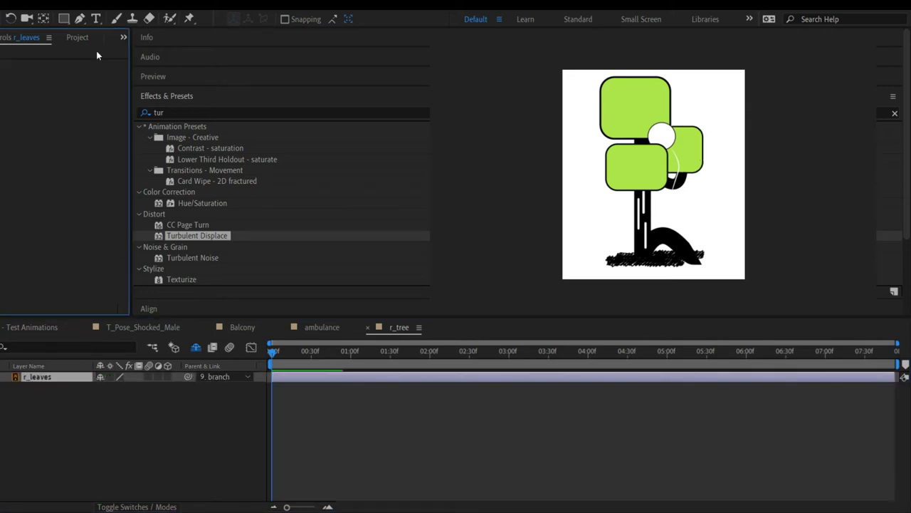
{"action": "left_click", "coordinate": [169, 112]}
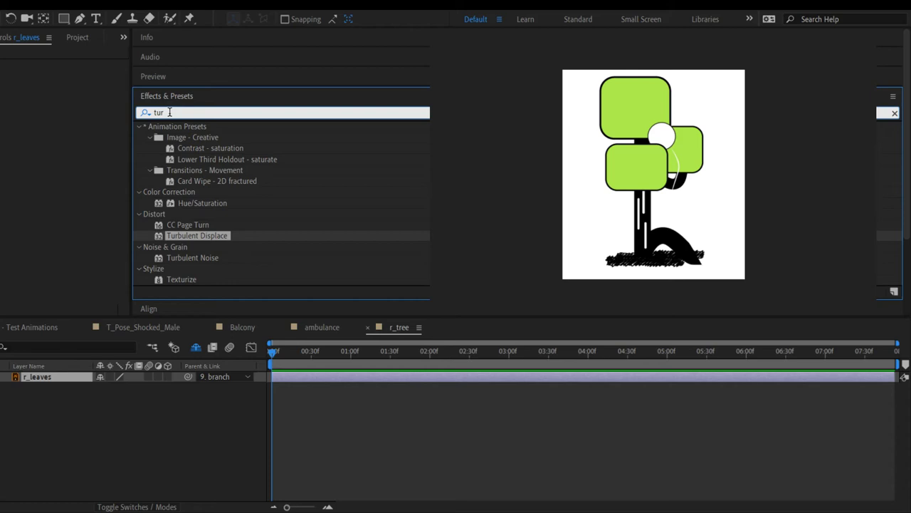
{"action": "key", "text": "BackSpace"}
{"action": "key", "text": "BackSpace"}
{"action": "type", "text": "wa"}
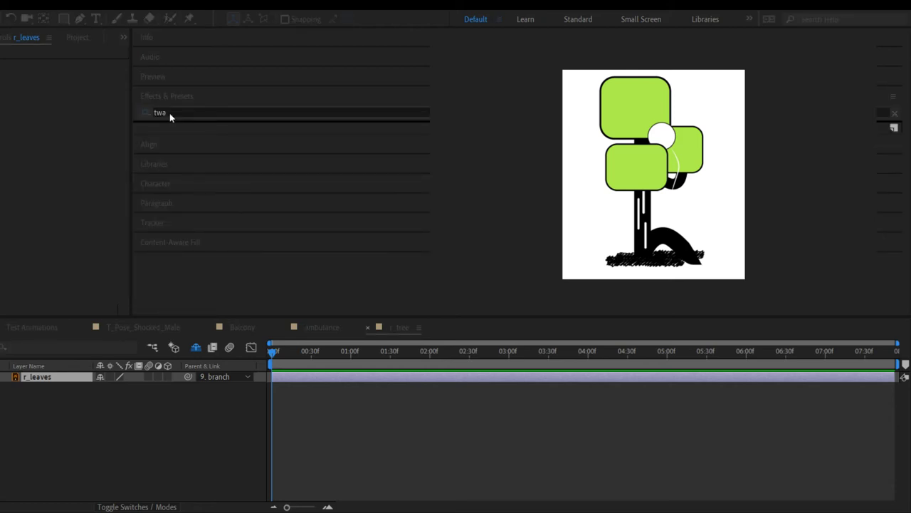
{"action": "type", "text": "ve"}
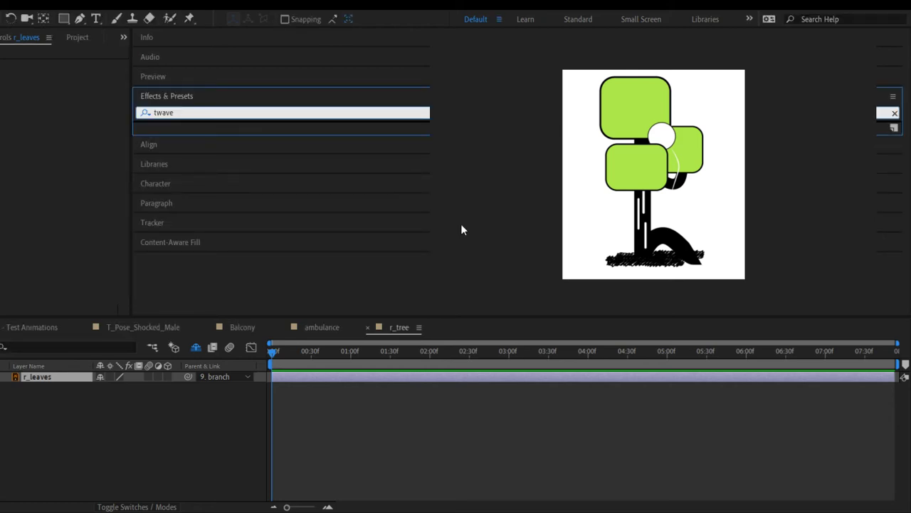
{"action": "key", "text": "ctrl+a"}
{"action": "type", "text": "wa"}
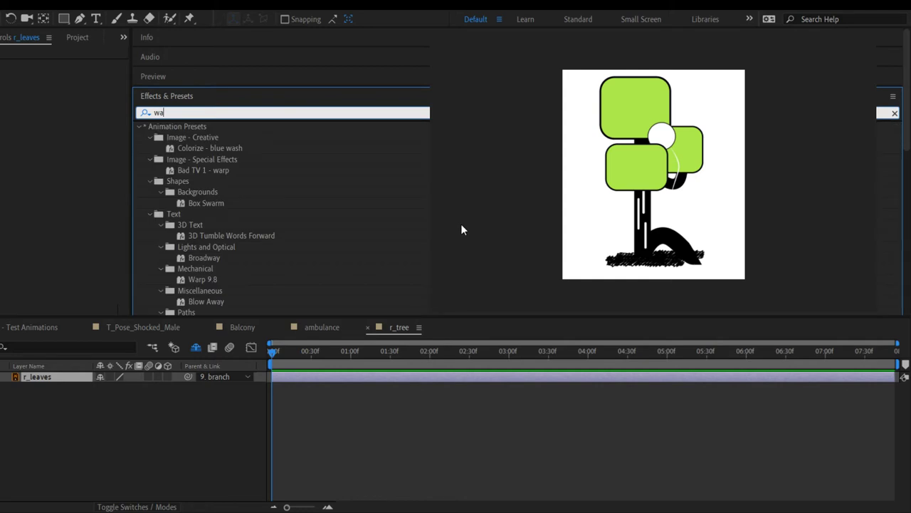
{"action": "type", "text": "ve"}
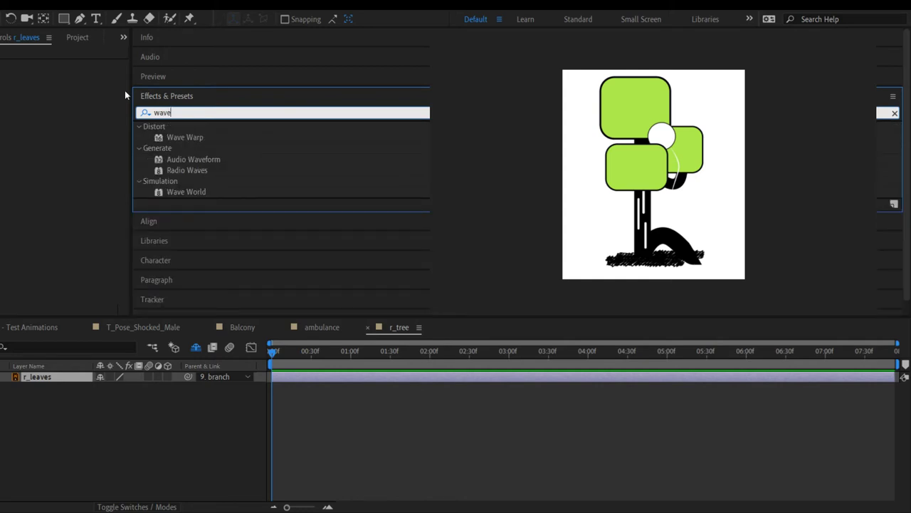
{"action": "left_click_drag", "start_coordinate": [185, 137], "coordinate": [59, 379]}
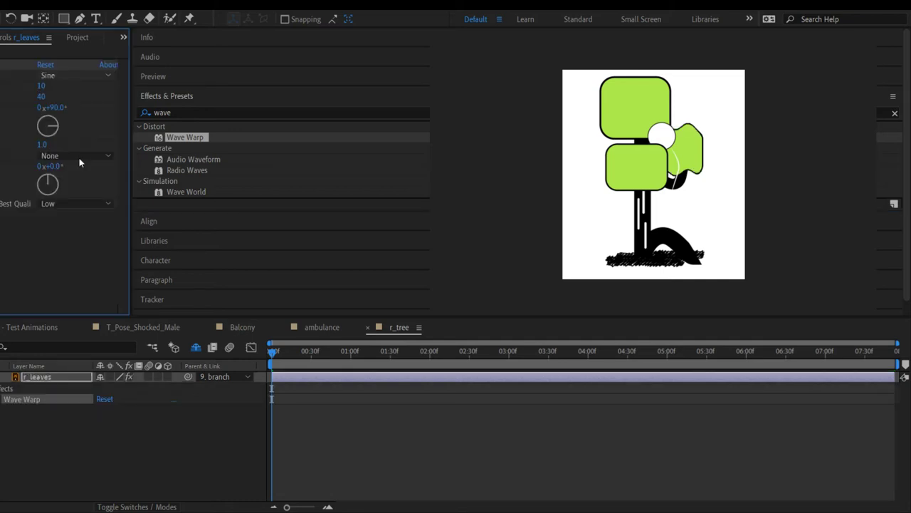
Step: Set the Wave Warp type to Smooth Noise with a wave height of 1
{"action": "left_click", "coordinate": [56, 76]}
{"action": "left_click", "coordinate": [56, 82]}
{"action": "left_click", "coordinate": [56, 76]}
{"action": "left_click", "coordinate": [64, 97]}
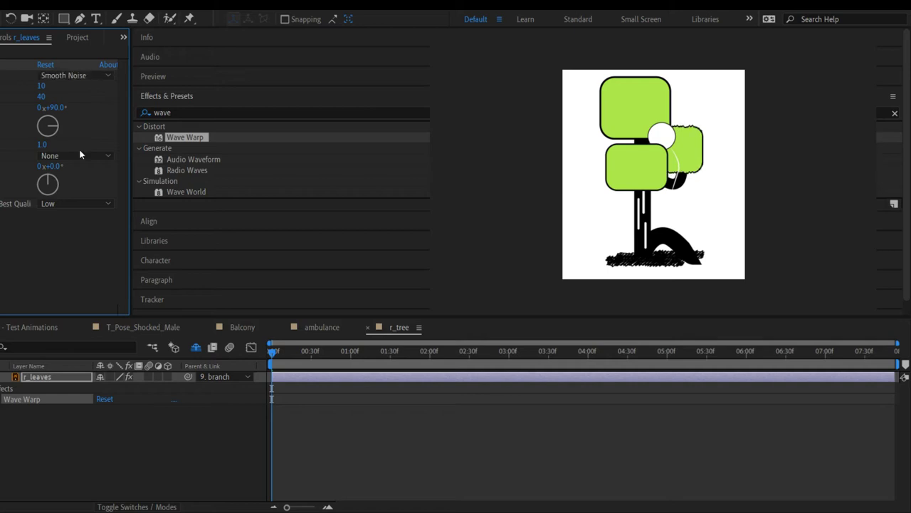
{"action": "left_click_drag", "start_coordinate": [40, 96], "coordinate": [426, 136]}
{"action": "mouse_move", "coordinate": [40, 86]}
{"action": "left_mouse_down"}
{"action": "mouse_move", "coordinate": [97, 107]}
{"action": "mouse_move", "coordinate": [43, 86]}
{"action": "left_mouse_up"}
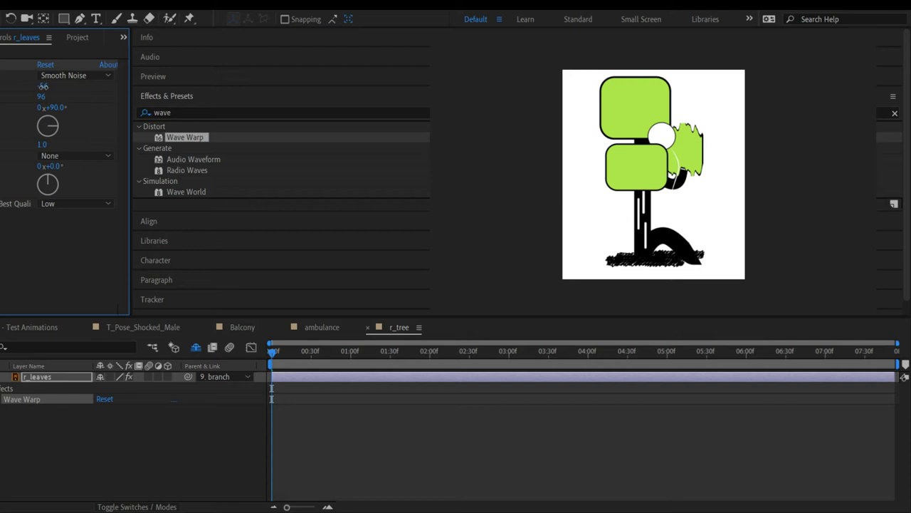
{"action": "left_click", "coordinate": [43, 86]}
{"action": "type", "text": "1"}
{"action": "key", "text": "Return"}
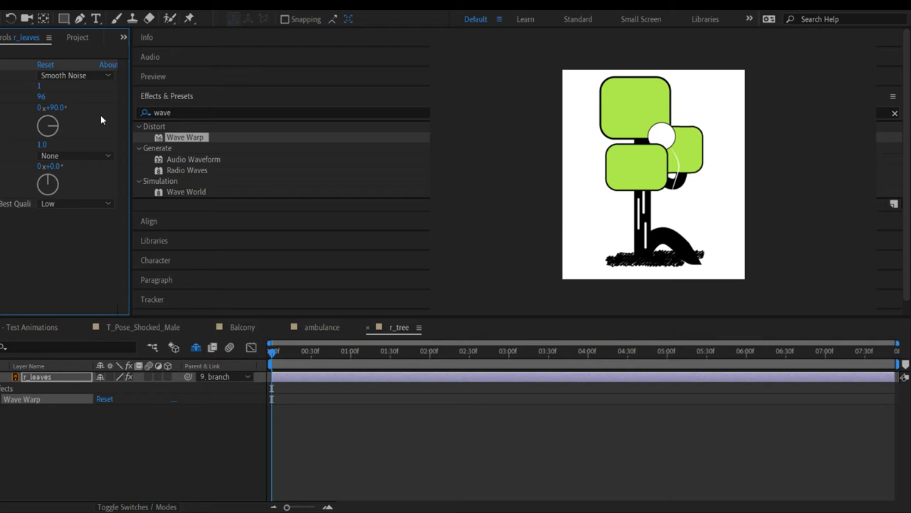
Step: Set wave width 98, speed 2.5, phase 241°, All Edges pinning, and direction 66°
{"action": "left_click_drag", "start_coordinate": [41, 97], "coordinate": [65, 99]}
{"action": "left_click_drag", "start_coordinate": [41, 144], "coordinate": [112, 138]}
{"action": "left_click_drag", "start_coordinate": [52, 184], "coordinate": [61, 188]}
{"action": "left_click_drag", "start_coordinate": [62, 188], "coordinate": [39, 189]}
{"action": "left_click", "coordinate": [51, 155]}
{"action": "left_click", "coordinate": [44, 146]}
{"action": "left_click_drag", "start_coordinate": [54, 110], "coordinate": [38, 107]}
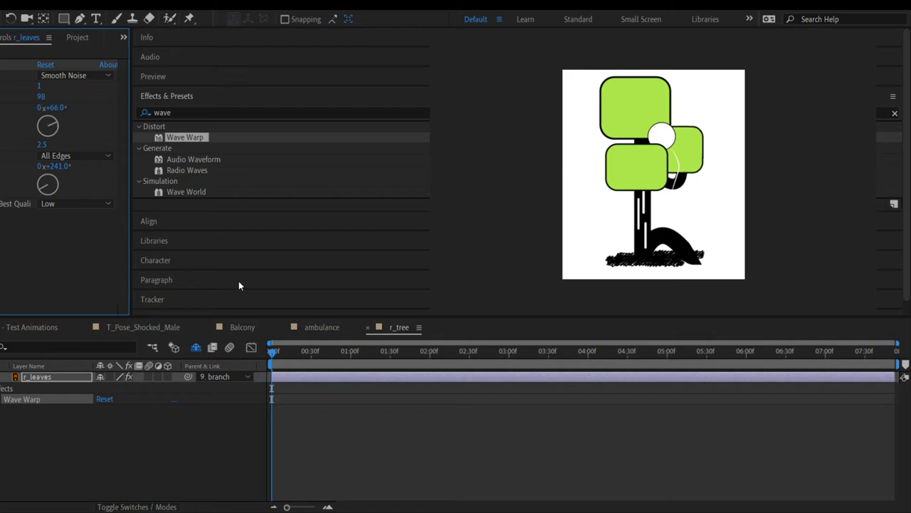
{"action": "left_click", "coordinate": [280, 349]}
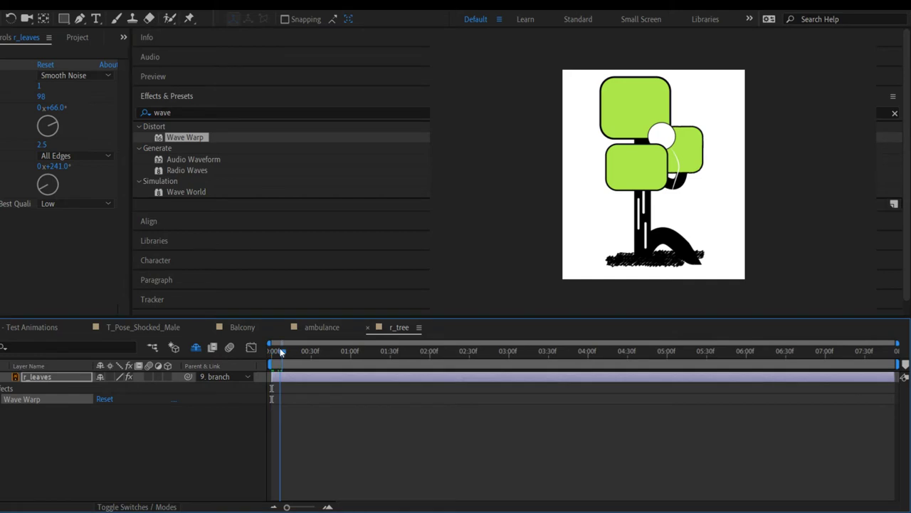
Step: Preview the leaf wobble and adjust the Wave Warp width
{"action": "key", "text": "space"}
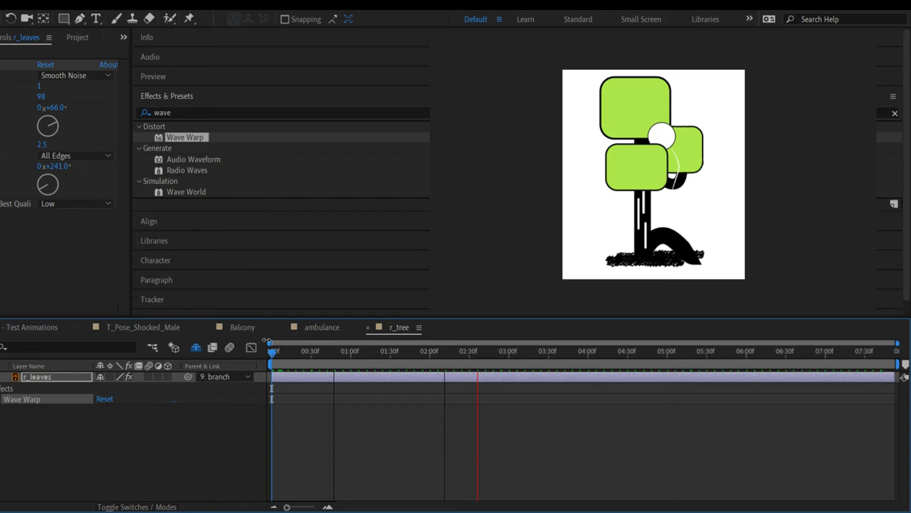
{"action": "key", "text": "space"}
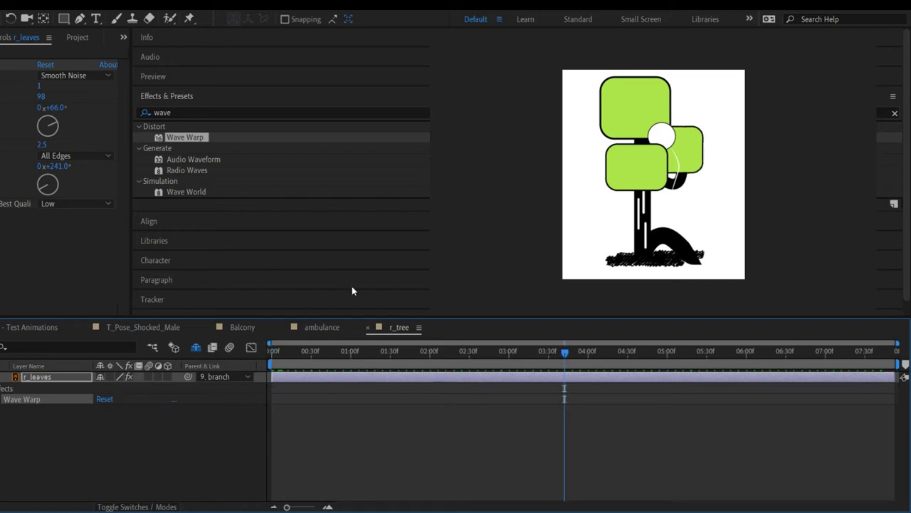
{"action": "left_click", "coordinate": [42, 97]}
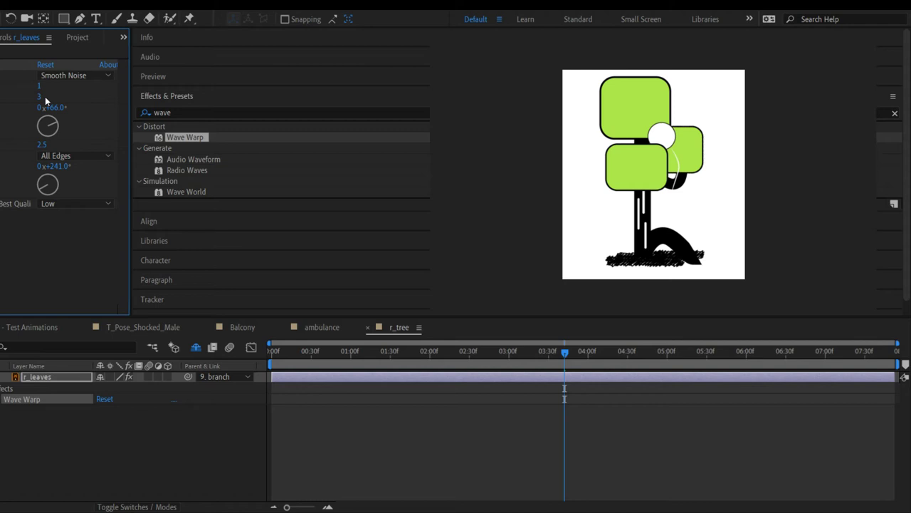
{"action": "key", "text": "space"}
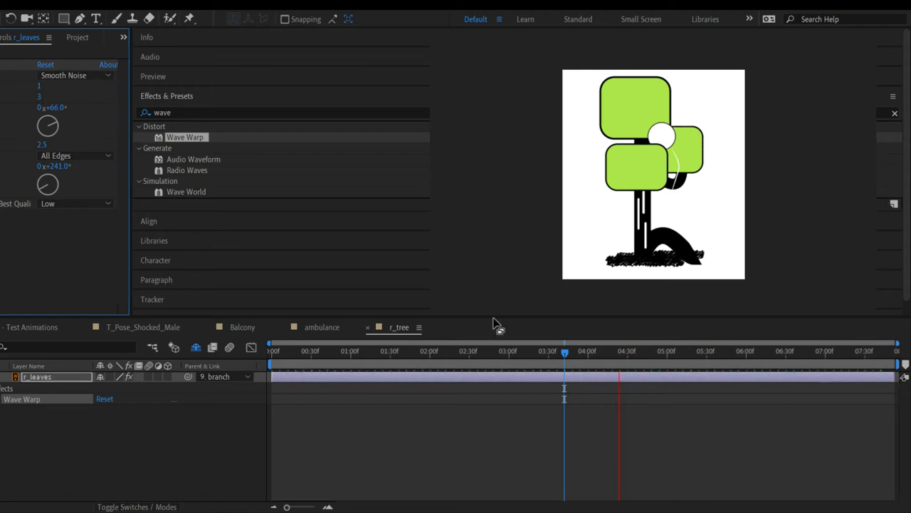
{"action": "key", "text": "space"}
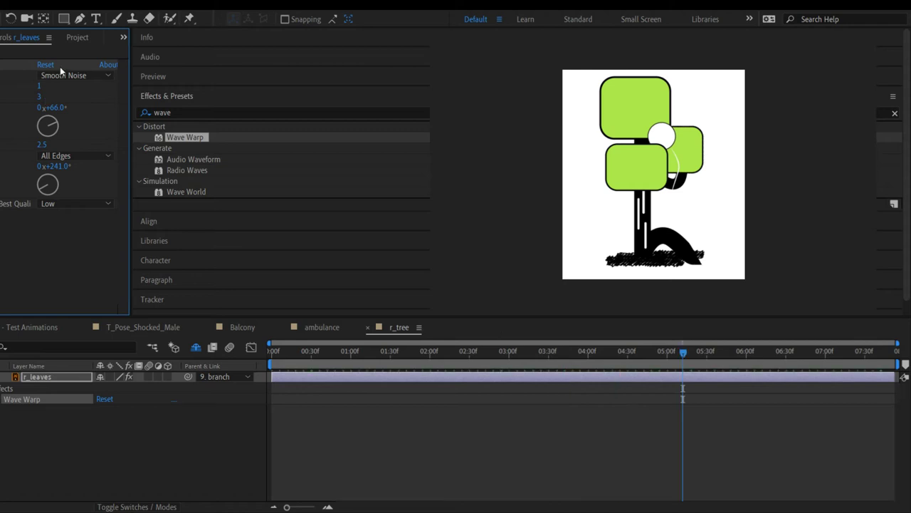
Step: Switch Wave Warp to the Noise type with width 3 and height 1
{"action": "mouse_move", "coordinate": [39, 86]}
{"action": "left_mouse_down"}
{"action": "mouse_move", "coordinate": [354, 70]}
{"action": "mouse_move", "coordinate": [33, 73]}
{"action": "left_mouse_up"}
{"action": "left_click", "coordinate": [42, 74]}
{"action": "left_click", "coordinate": [52, 139]}
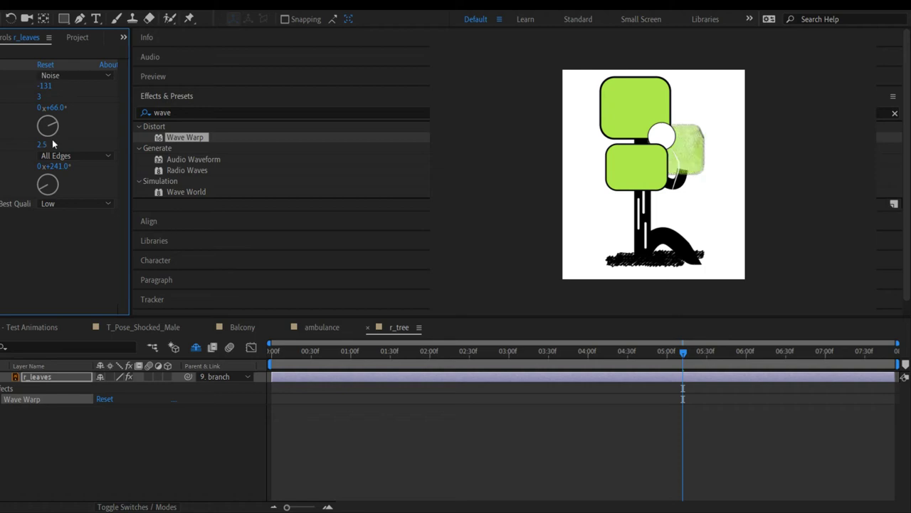
{"action": "left_click", "coordinate": [44, 85]}
{"action": "type", "text": "1"}
{"action": "key", "text": "Return"}
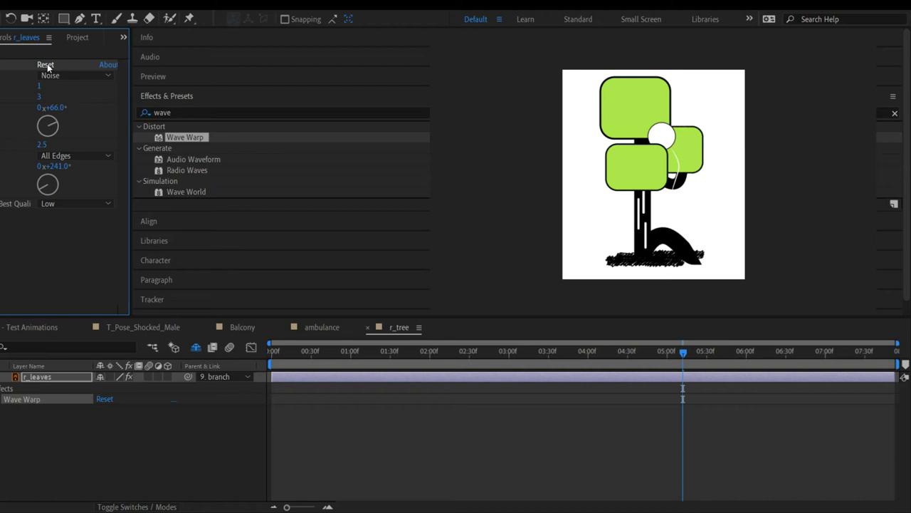
Step: Reset Wave Warp to its defaults and scrub the timeline to around 02:25f
{"action": "left_click", "coordinate": [47, 63]}
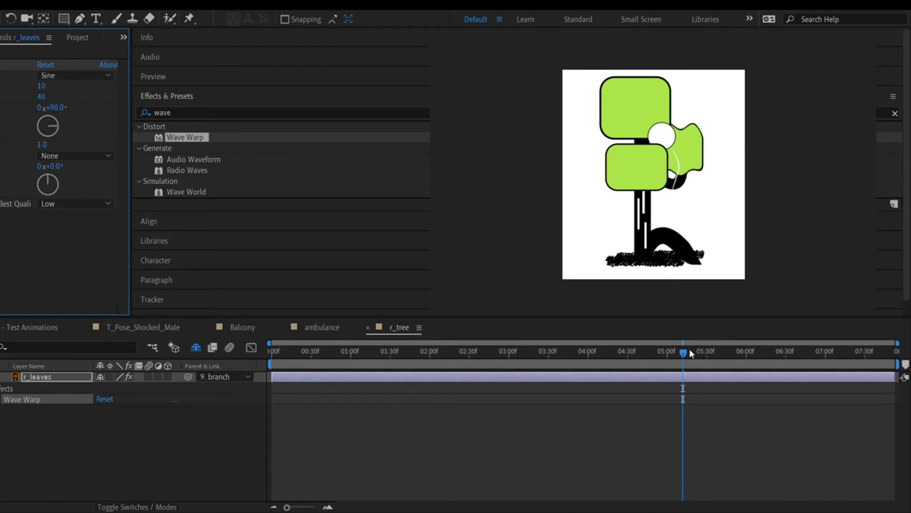
{"action": "left_click_drag", "start_coordinate": [683, 352], "coordinate": [234, 350]}
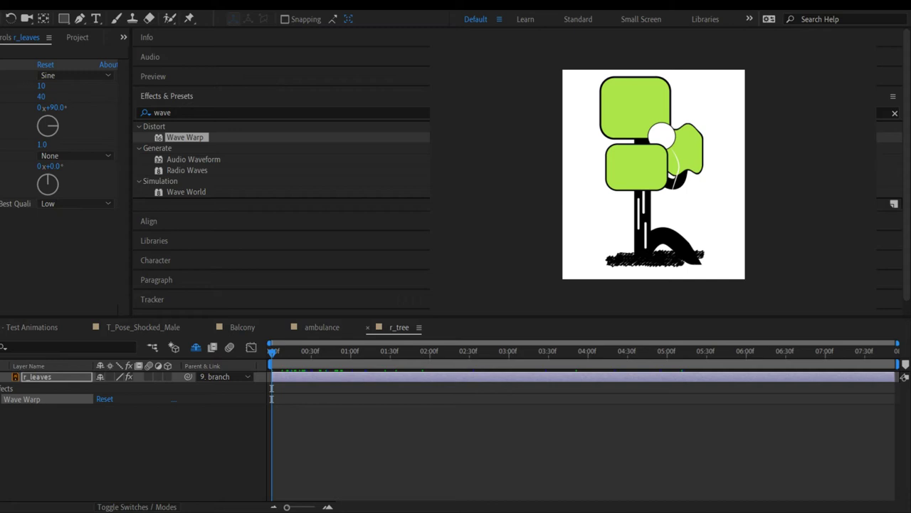
{"action": "left_click", "coordinate": [418, 364]}
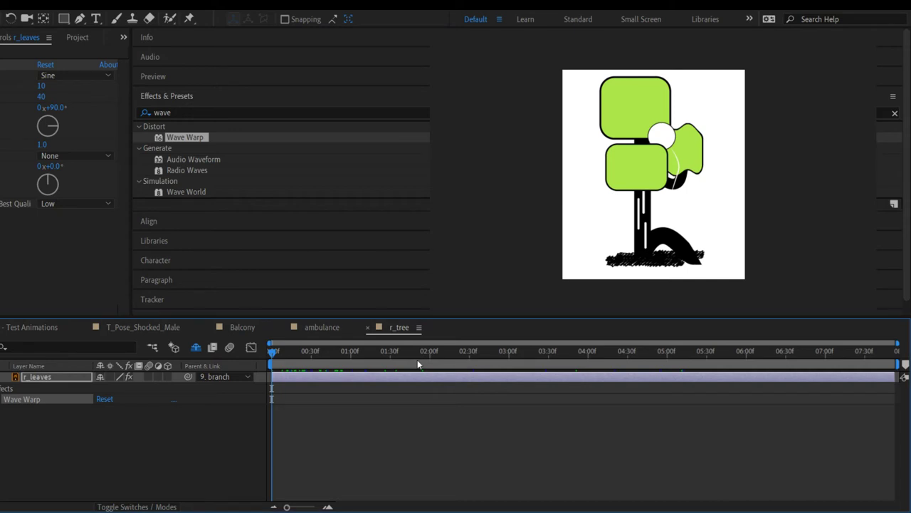
{"action": "left_click", "coordinate": [310, 363]}
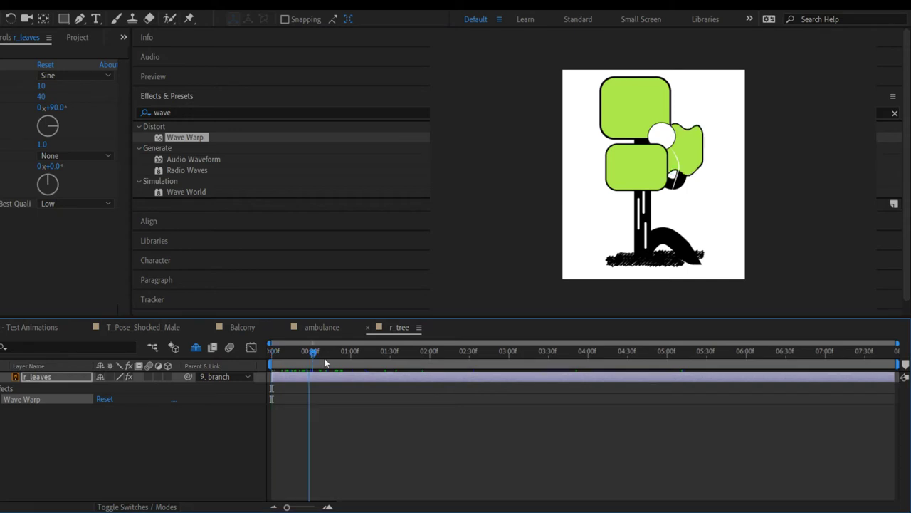
{"action": "left_click_drag", "start_coordinate": [326, 363], "coordinate": [260, 383]}
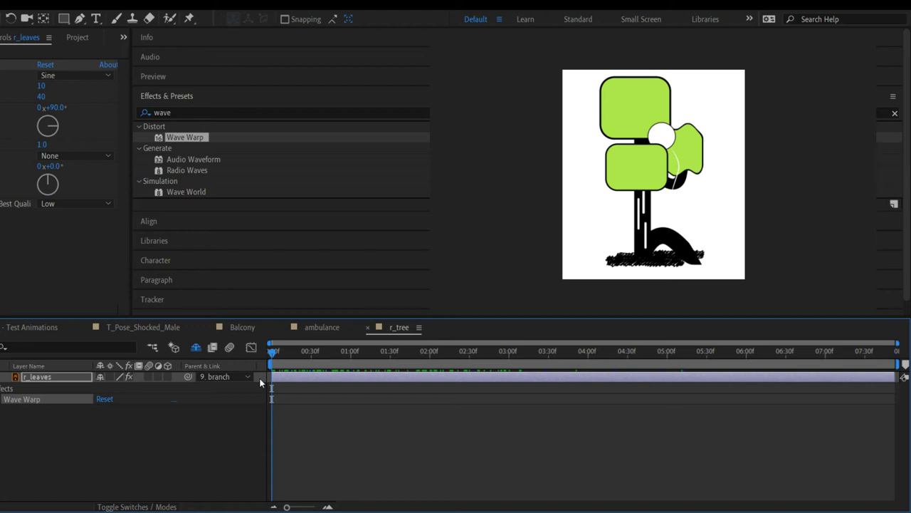
Step: Preview the wobble with All Edges pinning, then set Pinning back to None
{"action": "left_click", "coordinate": [52, 155]}
{"action": "left_click", "coordinate": [64, 253]}
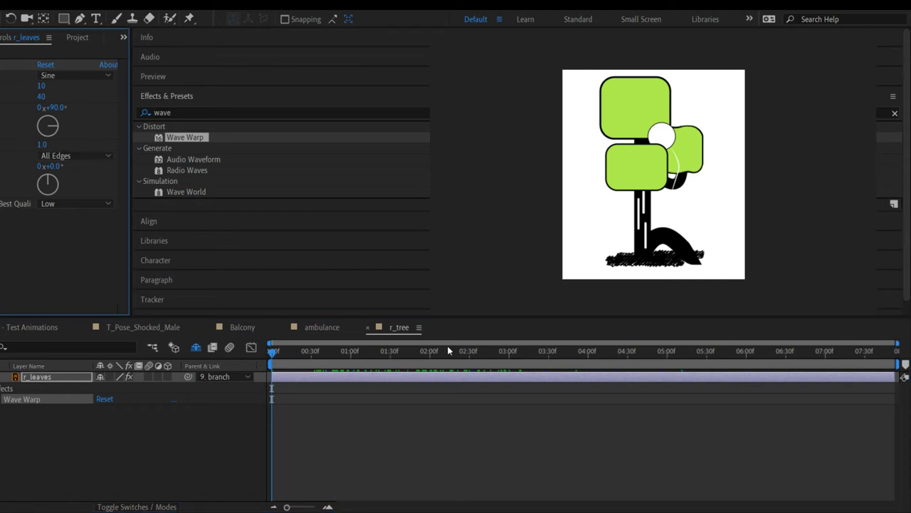
{"action": "key", "text": "space"}
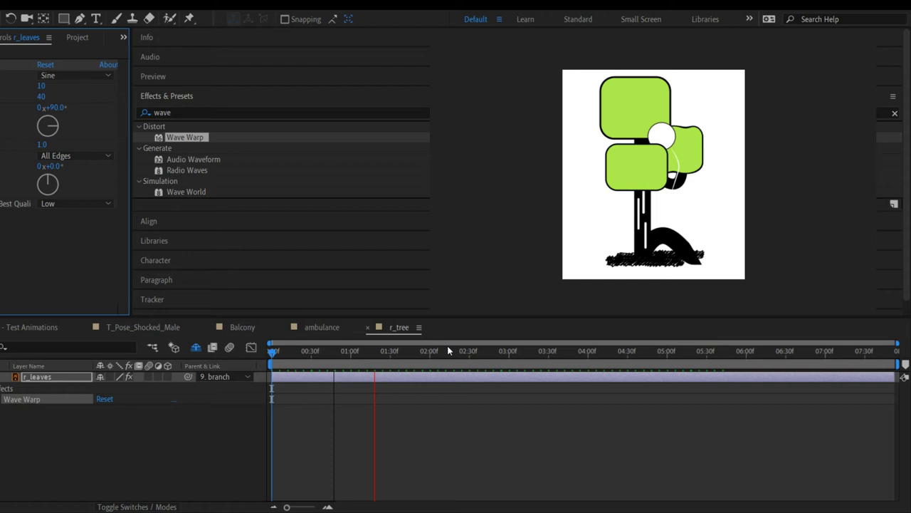
{"action": "left_click", "coordinate": [78, 154]}
{"action": "left_click", "coordinate": [103, 180]}
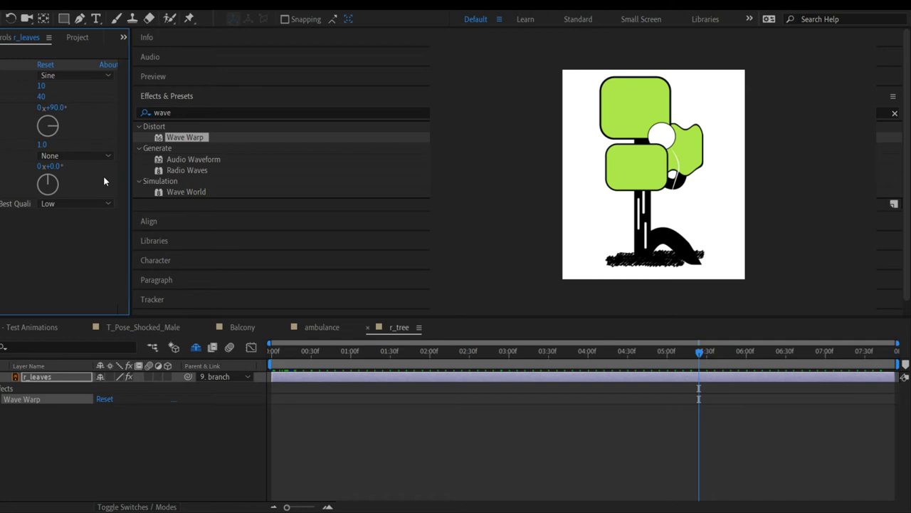
{"action": "key", "text": "space"}
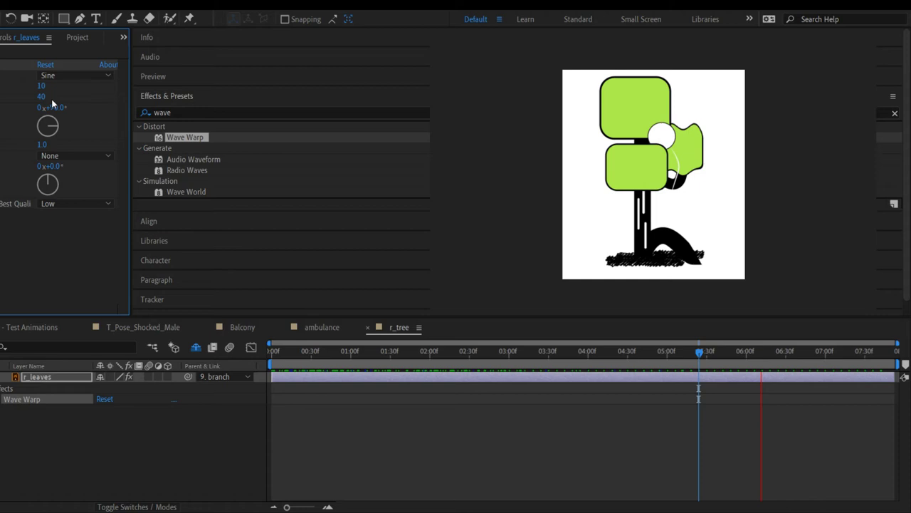
Step: Rotate the Wave Warp direction to 218° and change the wave type to Triangle
{"action": "left_click_drag", "start_coordinate": [42, 96], "coordinate": [44, 96]}
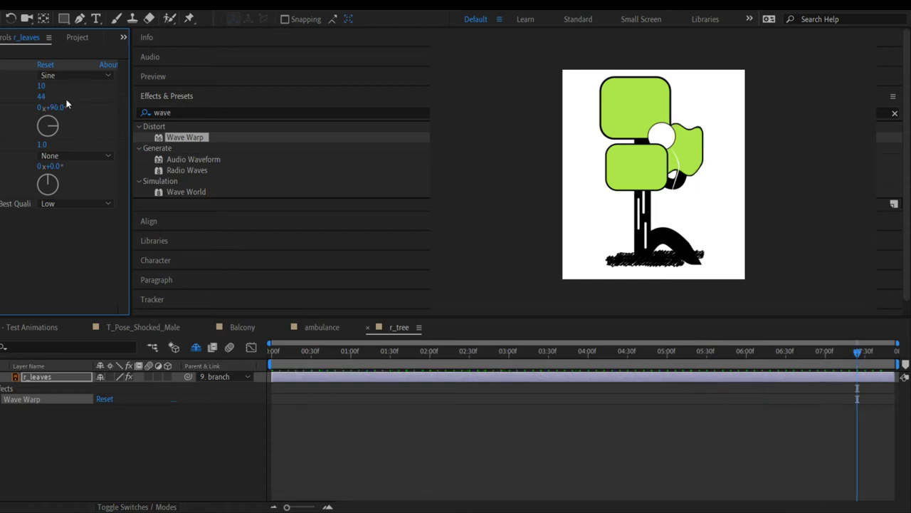
{"action": "key", "text": "ctrl+z"}
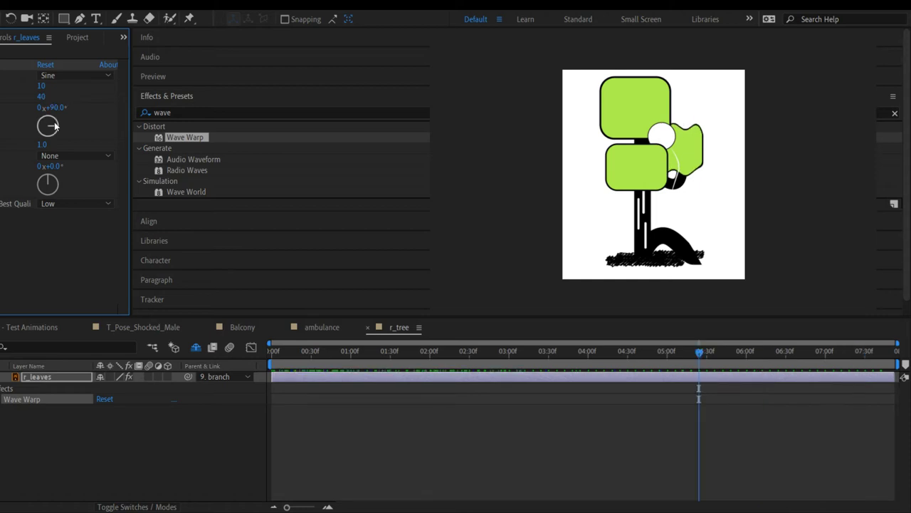
{"action": "left_click_drag", "start_coordinate": [55, 126], "coordinate": [44, 136]}
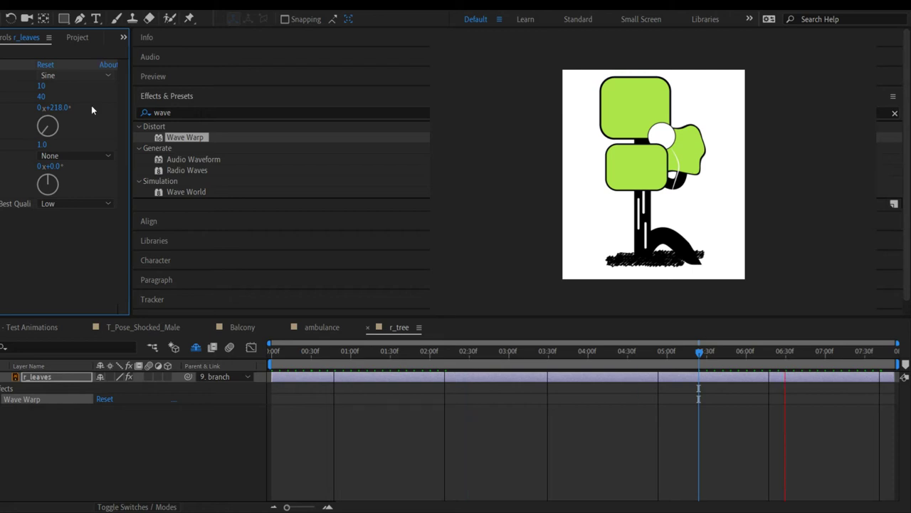
{"action": "key", "text": "Down"}
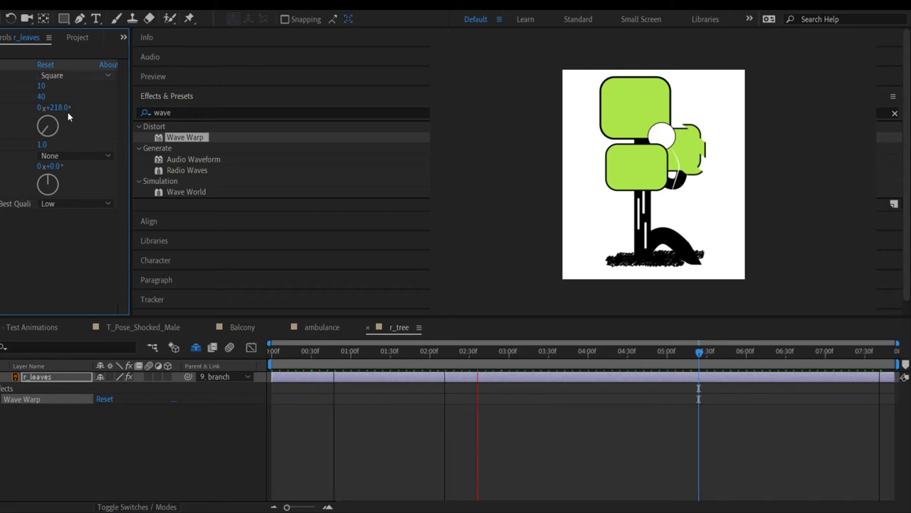
{"action": "key", "text": "Down"}
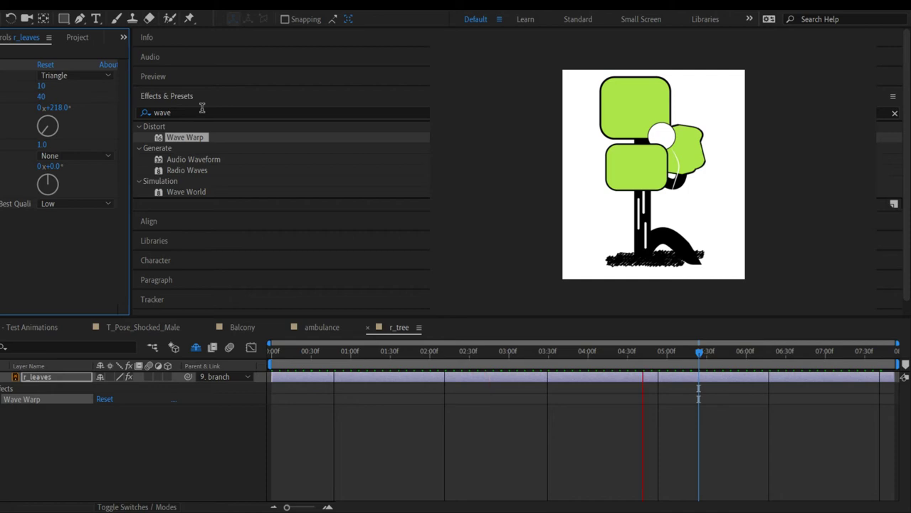
Step: Slow the Wave Warp speed to 0.7
{"action": "left_click_drag", "start_coordinate": [42, 144], "coordinate": [26, 157]}
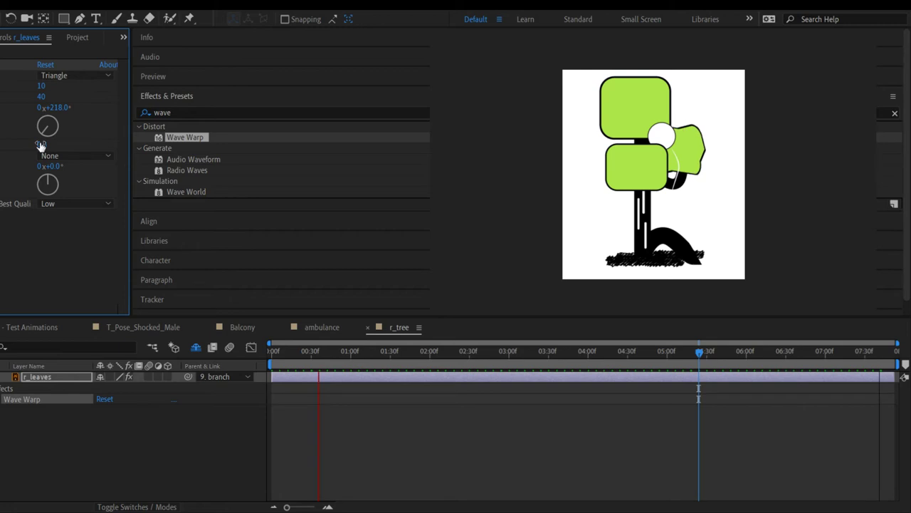
{"action": "left_click_drag", "start_coordinate": [41, 144], "coordinate": [68, 145]}
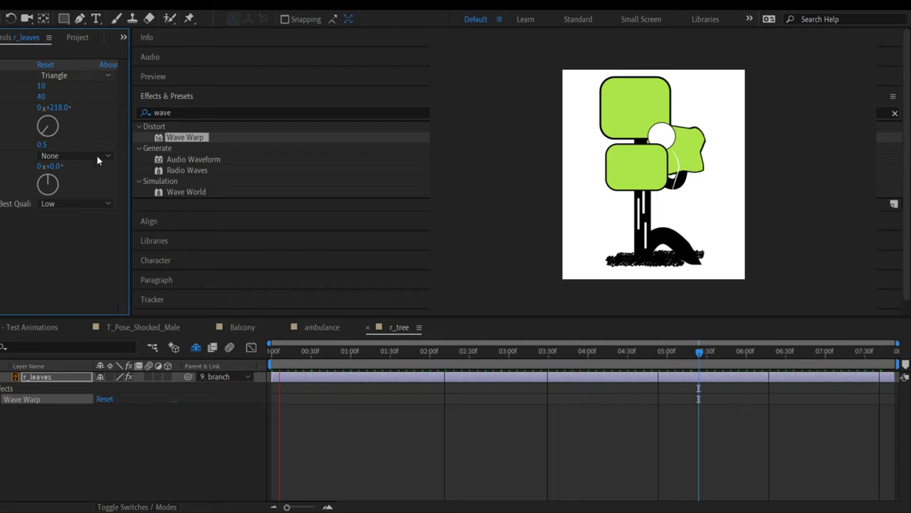
{"action": "left_click_drag", "start_coordinate": [43, 144], "coordinate": [31, 150]}
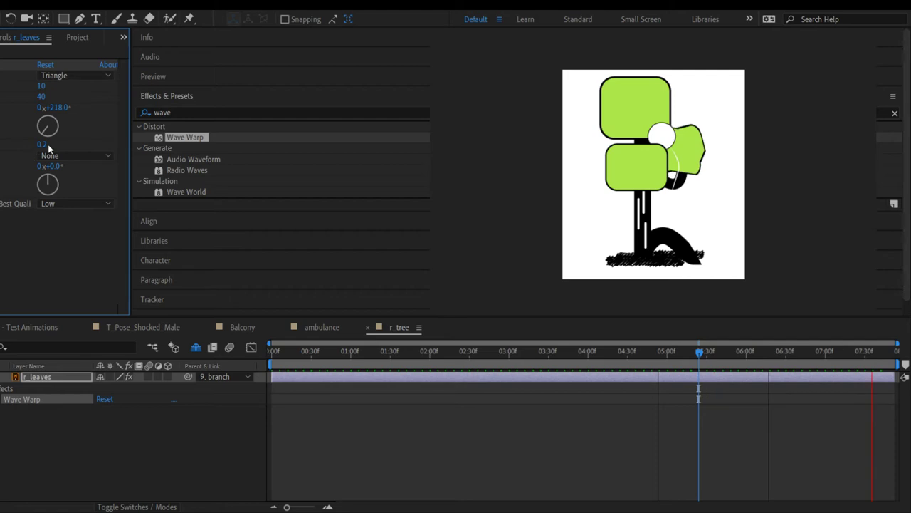
{"action": "left_click_drag", "start_coordinate": [49, 147], "coordinate": [72, 146]}
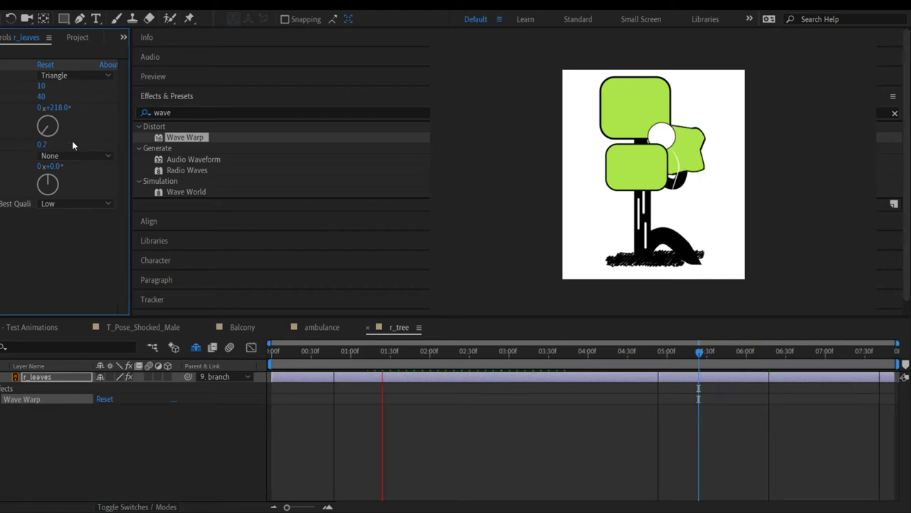